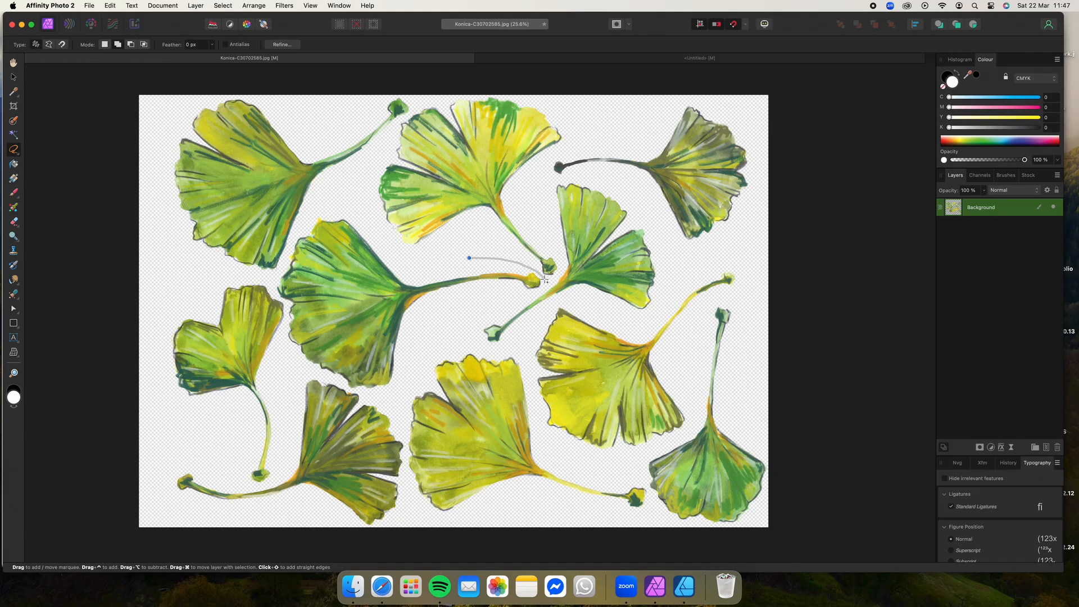
Outline the green leaf left of the sheet's centre, including its stem, with a freehand selection and paste a copy into the untitled document
{"action": "left_click_drag", "start_coordinate": [475, 301], "coordinate": [404, 377]}
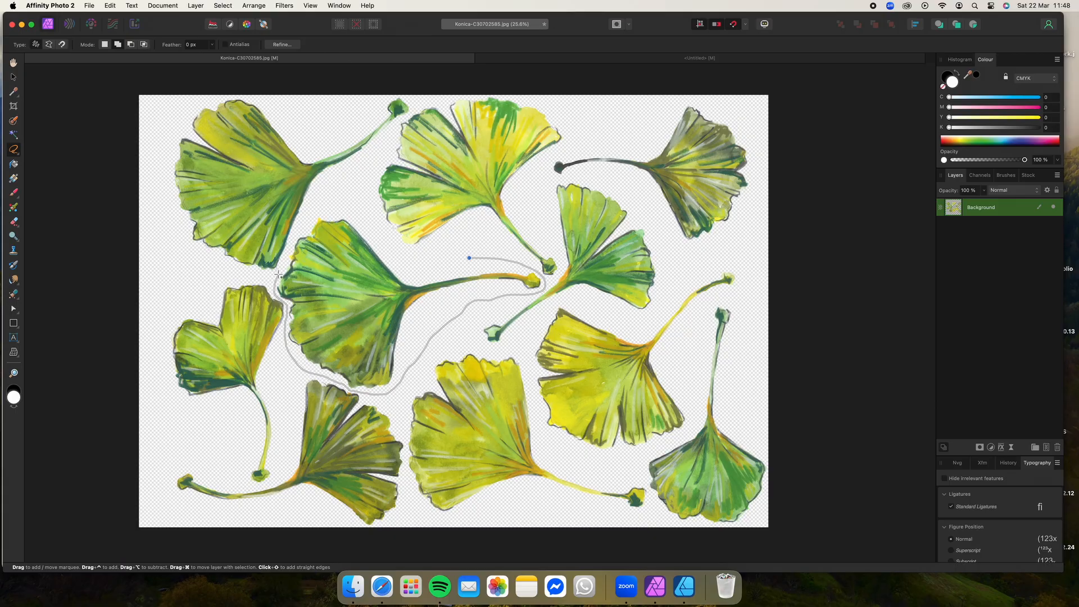
{"action": "mouse_move", "coordinate": [370, 235]}
{"action": "left_mouse_down"}
{"action": "mouse_move", "coordinate": [419, 264]}
{"action": "mouse_move", "coordinate": [471, 259]}
{"action": "left_mouse_up"}
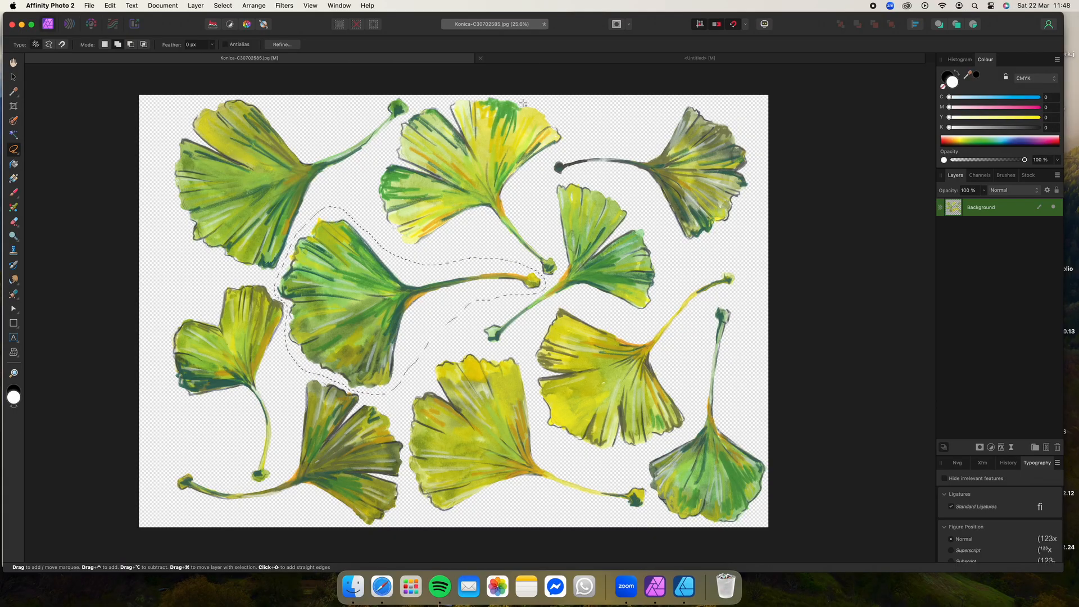
{"action": "left_click", "coordinate": [612, 61]}
{"action": "key", "text": "super+v"}
Rotate the pasted leaf upright with its stem pointing down, enlarge it to fill the page, centre it, and deselect it
{"action": "left_click_drag", "start_coordinate": [595, 323], "coordinate": [419, 255]}
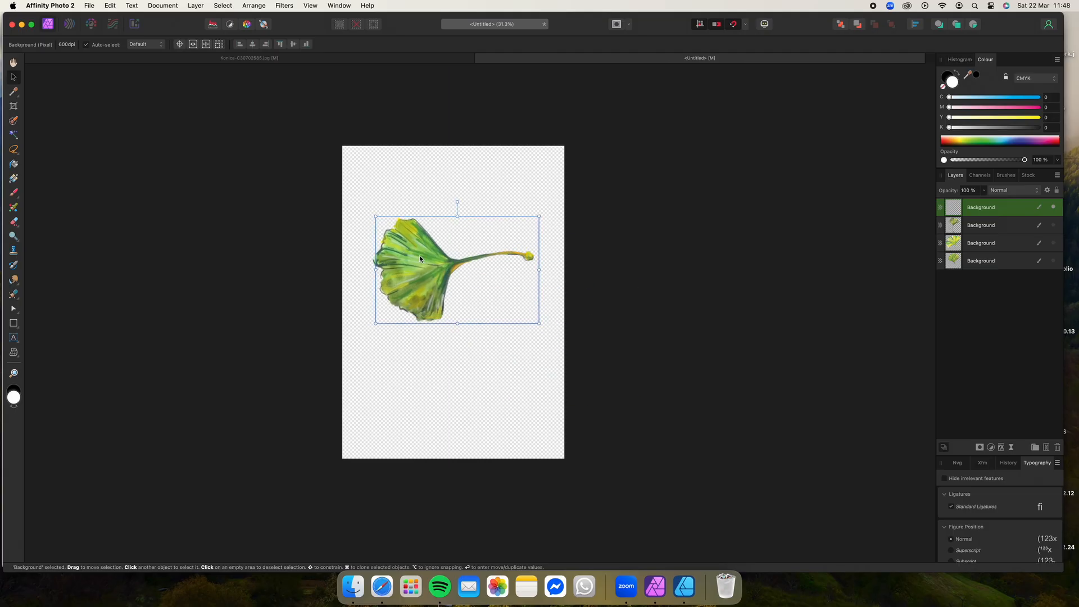
{"action": "left_click_drag", "start_coordinate": [458, 203], "coordinate": [551, 265]}
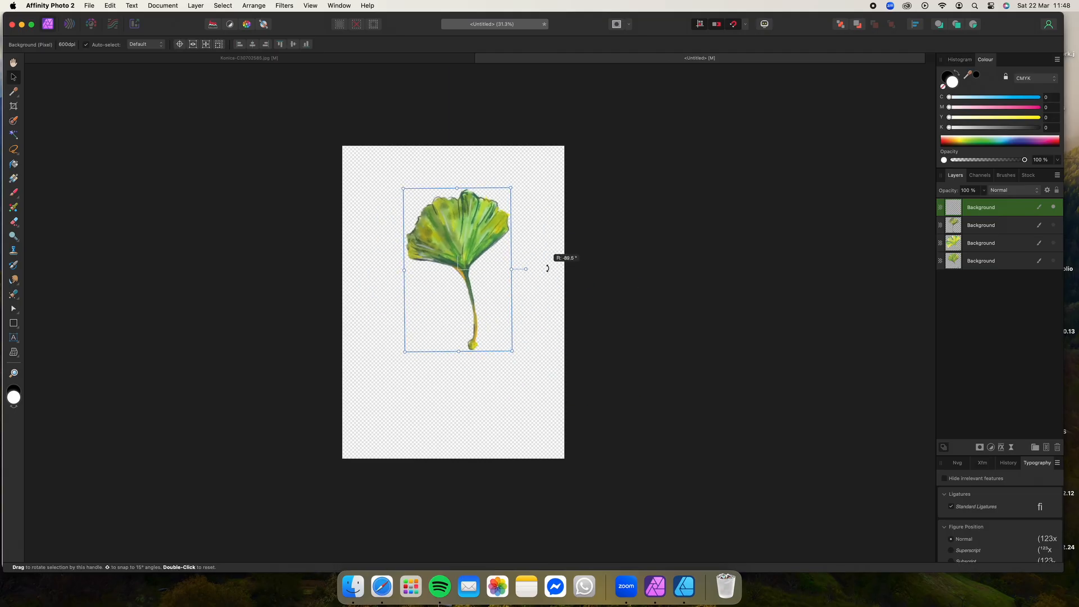
{"action": "left_click_drag", "start_coordinate": [459, 241], "coordinate": [405, 197]}
{"action": "left_click_drag", "start_coordinate": [454, 311], "coordinate": [551, 459]}
{"action": "left_click_drag", "start_coordinate": [469, 264], "coordinate": [477, 262]}
{"action": "left_click", "coordinate": [732, 259]}
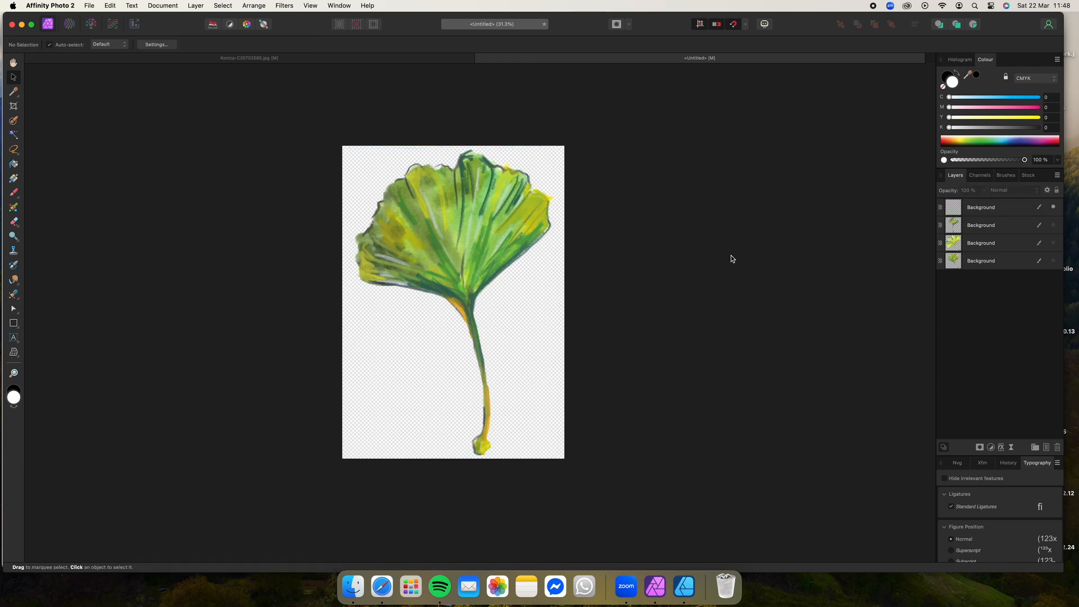
Export the page as a PNG named "Leaf 4" in the Elements folder
{"action": "left_click", "coordinate": [90, 6]}
{"action": "left_click", "coordinate": [97, 285]}
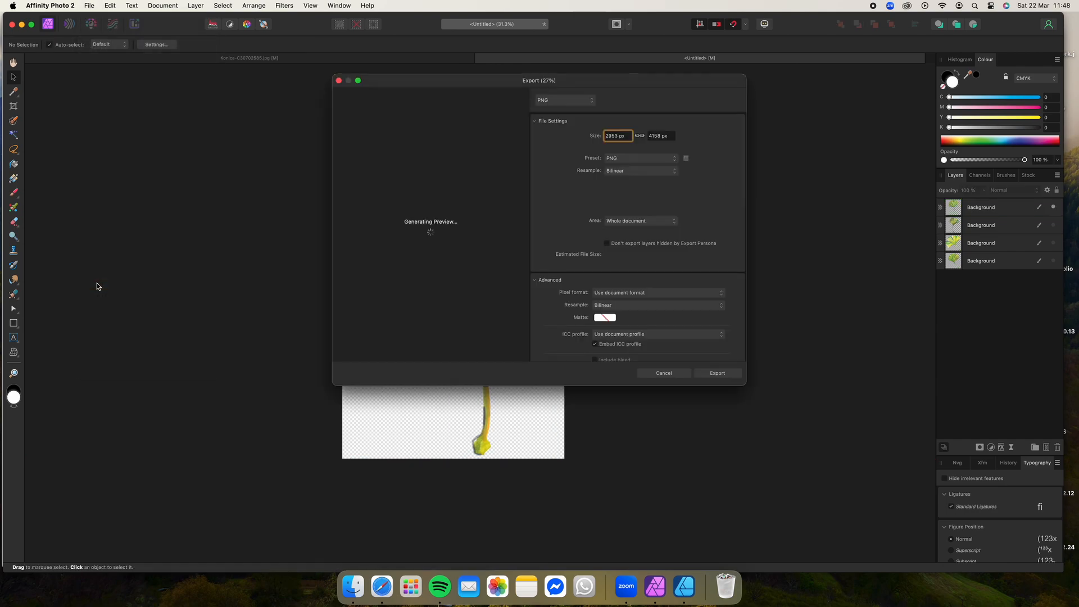
{"action": "left_click", "coordinate": [718, 373]}
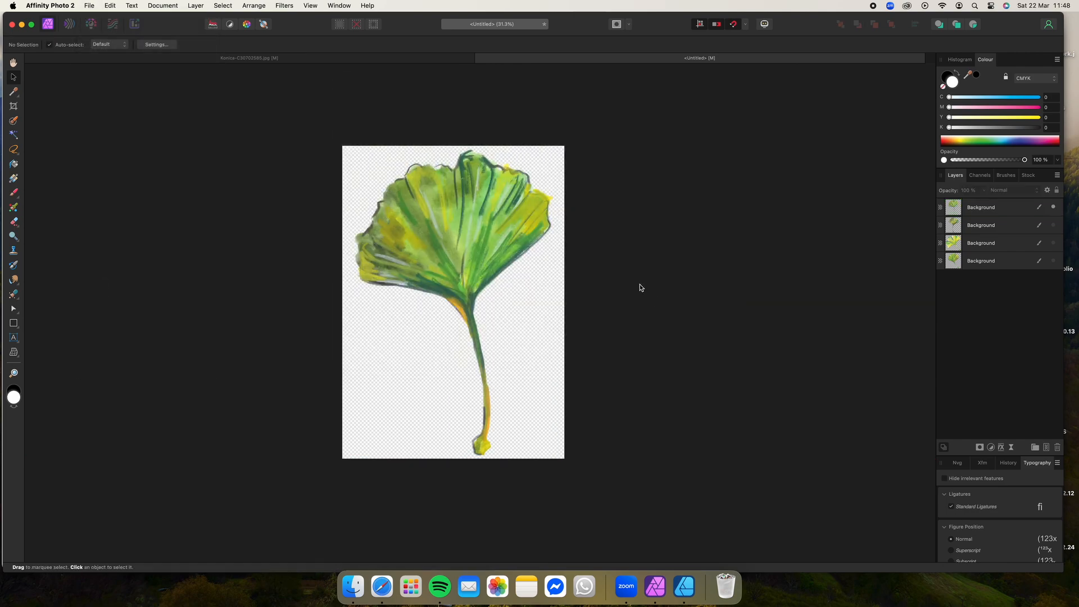
{"action": "type", "text": "Leaf 4"}
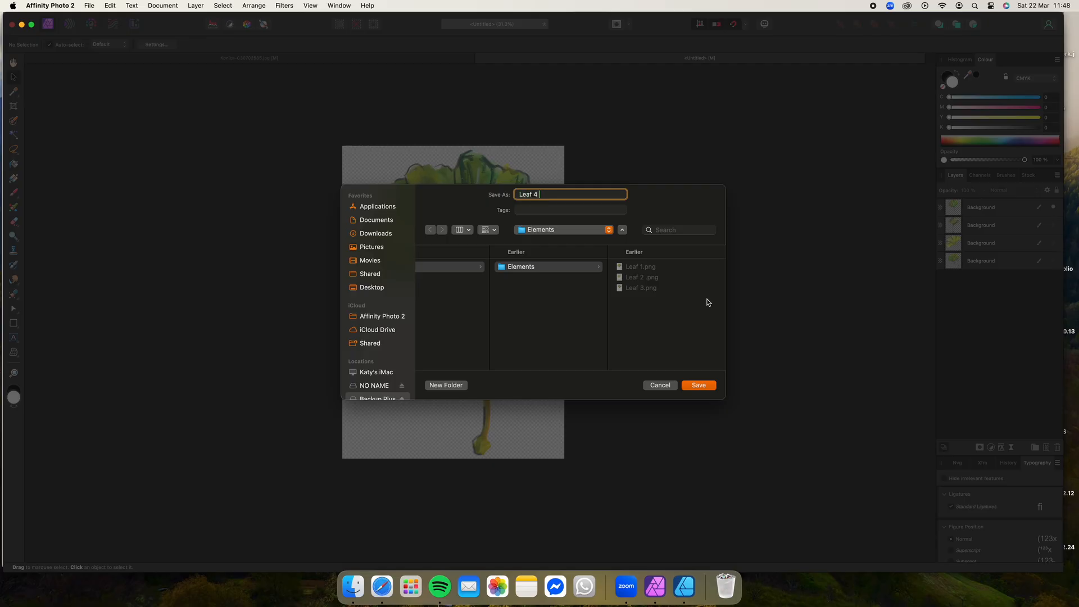
{"action": "key", "text": "Return"}
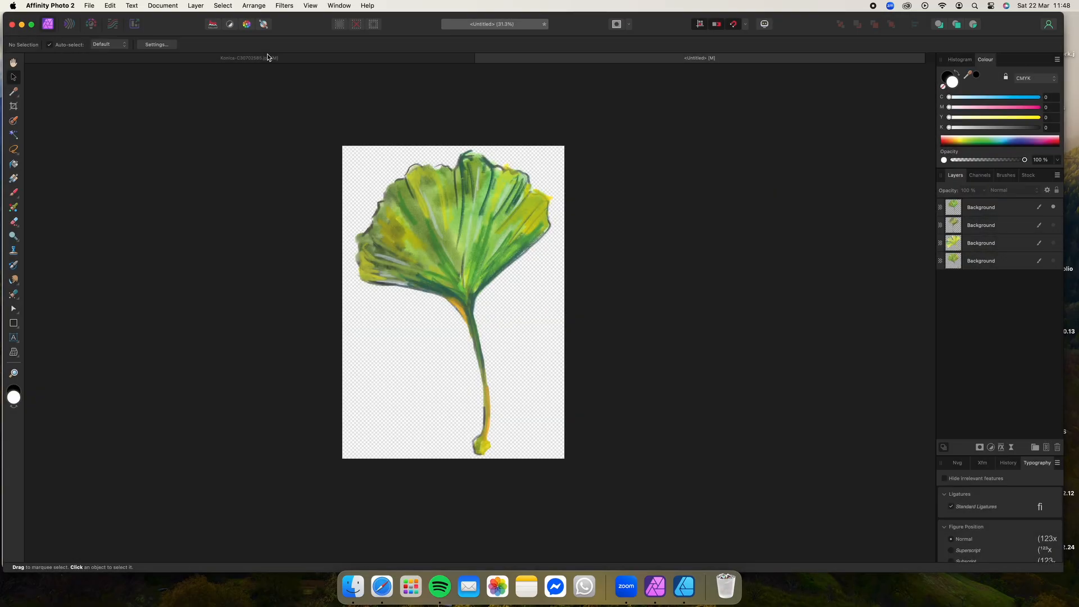
Return to the leaf sheet, clear the old leaf selection, and activate the Freehand Selection Tool
{"action": "left_click", "coordinate": [255, 58]}
{"action": "left_click", "coordinate": [14, 149]}
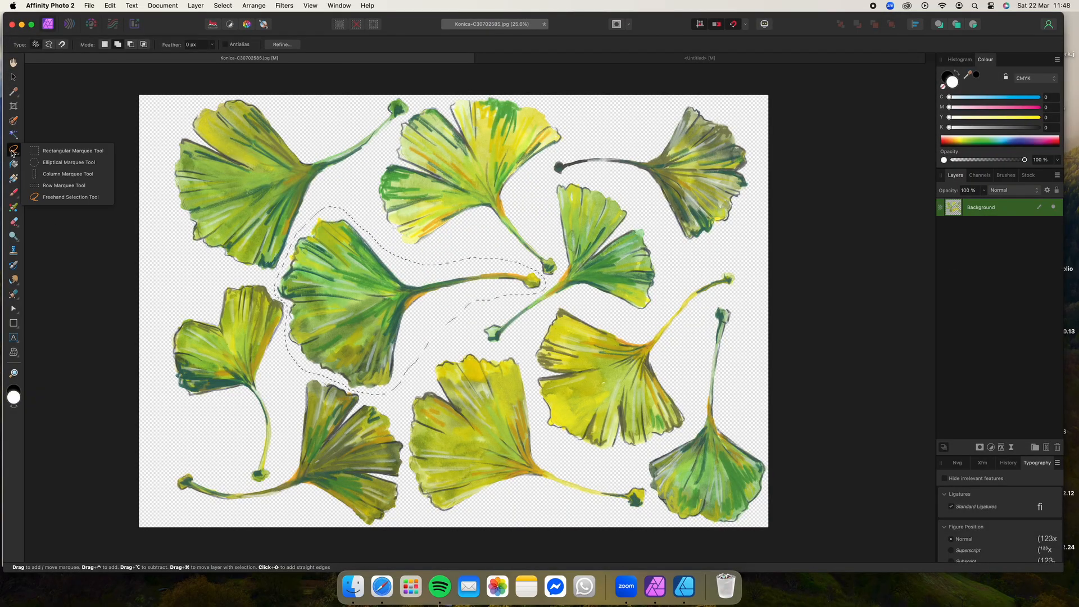
{"action": "left_click", "coordinate": [83, 147]}
{"action": "left_click", "coordinate": [83, 146]}
{"action": "left_click", "coordinate": [14, 150]}
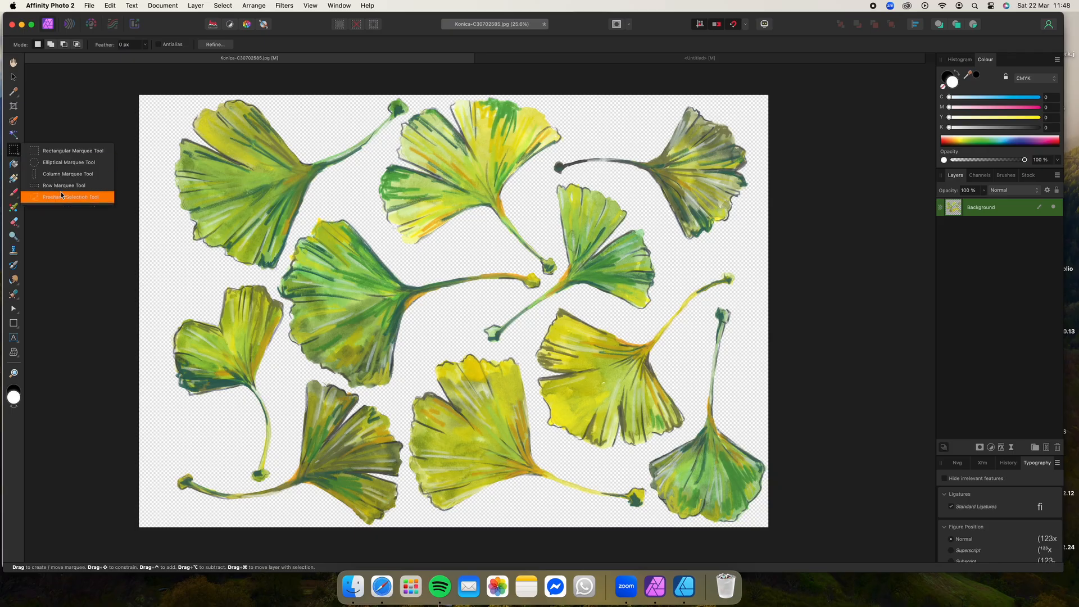
{"action": "left_click", "coordinate": [62, 198]}
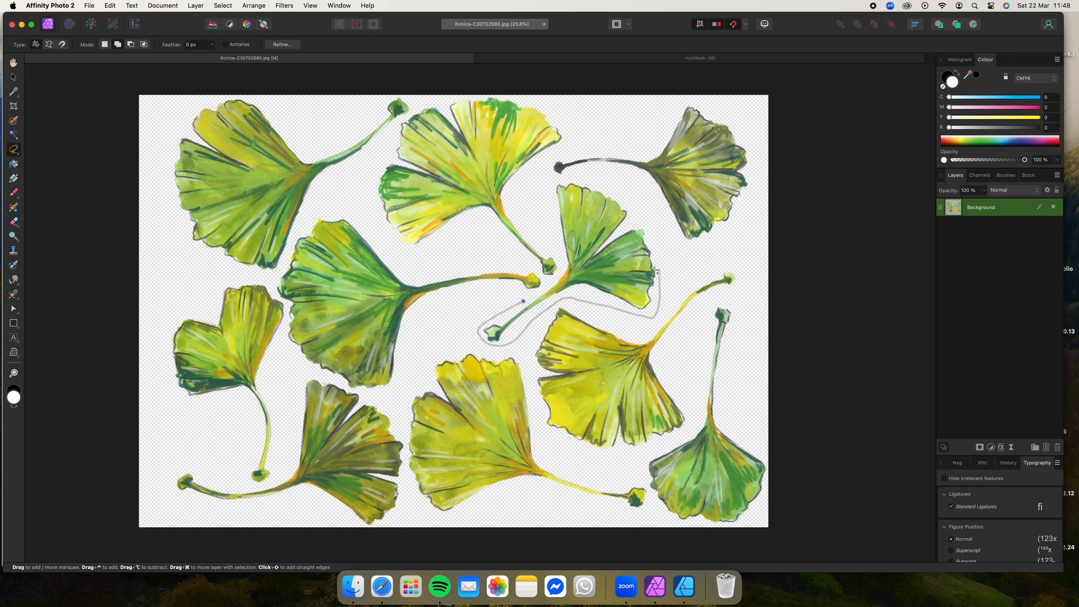
{"action": "left_click_drag", "start_coordinate": [671, 269], "coordinate": [666, 270]}
{"action": "left_click", "coordinate": [14, 149]}
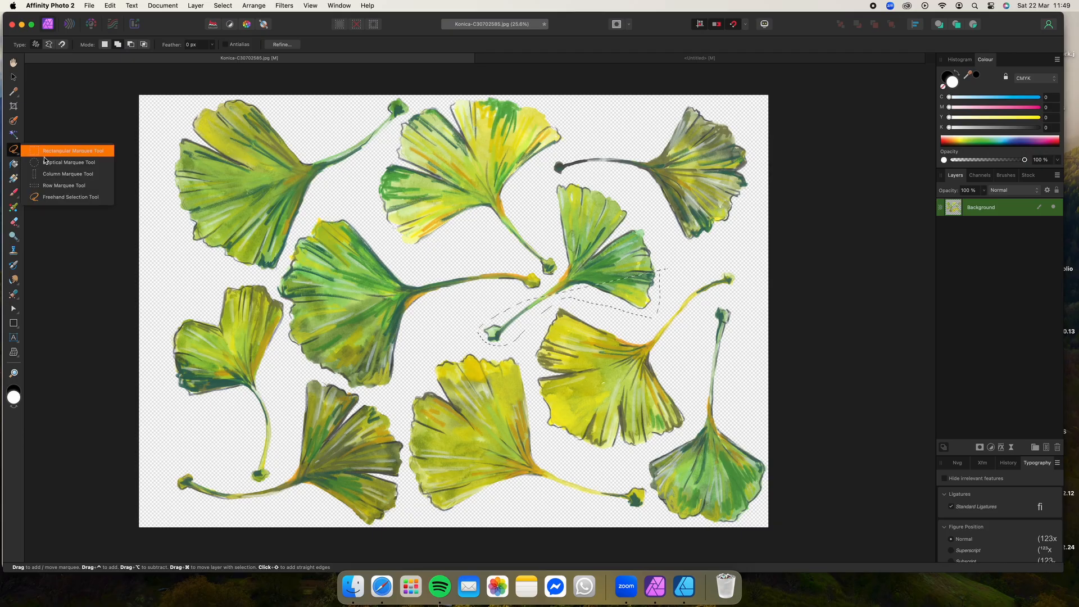
{"action": "left_click", "coordinate": [67, 172]}
{"action": "left_click", "coordinate": [12, 150]}
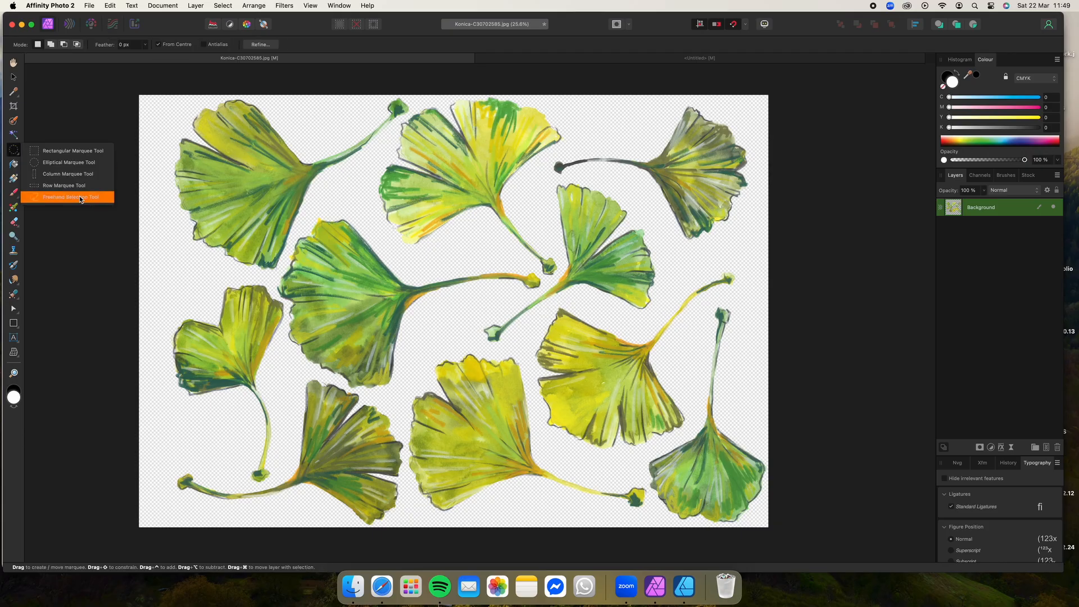
{"action": "left_click", "coordinate": [62, 196]}
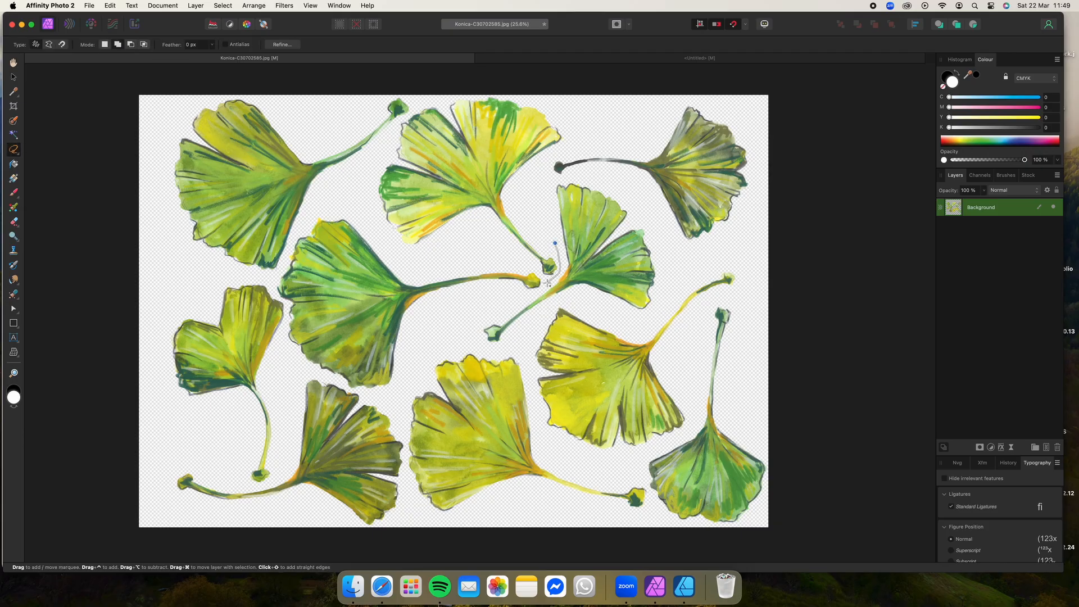
Outline the small two-lobed green leaf with a freehand selection, paste a copy into the untitled document, and hide the previous leaf's layer there
{"action": "left_click_drag", "start_coordinate": [548, 283], "coordinate": [483, 312]}
{"action": "mouse_move", "coordinate": [563, 301]}
{"action": "left_mouse_down"}
{"action": "mouse_move", "coordinate": [657, 315]}
{"action": "mouse_move", "coordinate": [673, 264]}
{"action": "mouse_move", "coordinate": [645, 191]}
{"action": "left_mouse_up"}
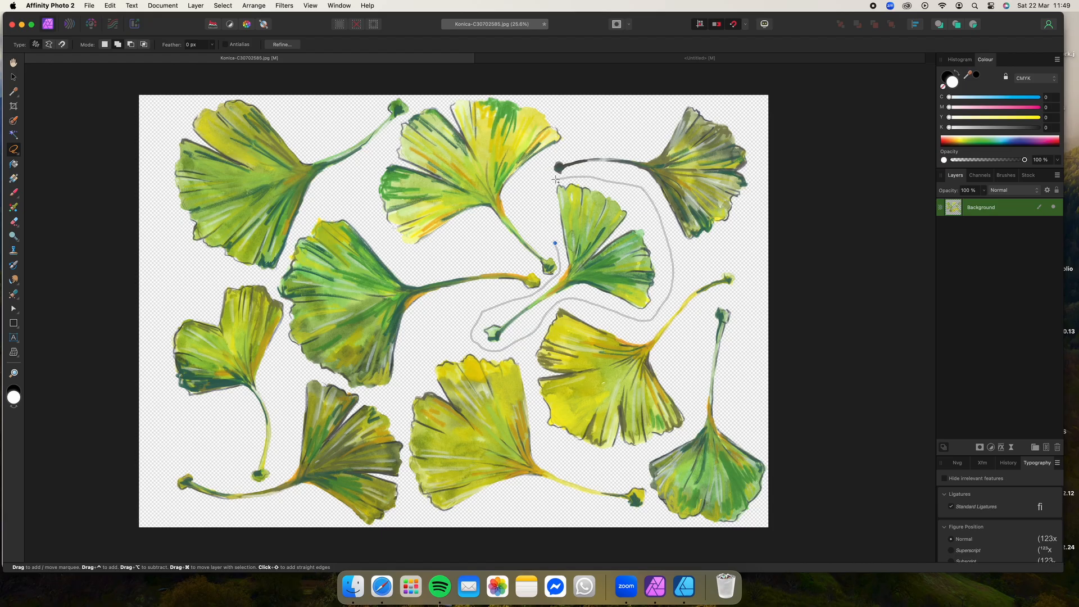
{"action": "mouse_move", "coordinate": [556, 180]}
{"action": "left_mouse_down"}
{"action": "mouse_move", "coordinate": [541, 215]}
{"action": "mouse_move", "coordinate": [555, 244]}
{"action": "left_mouse_up"}
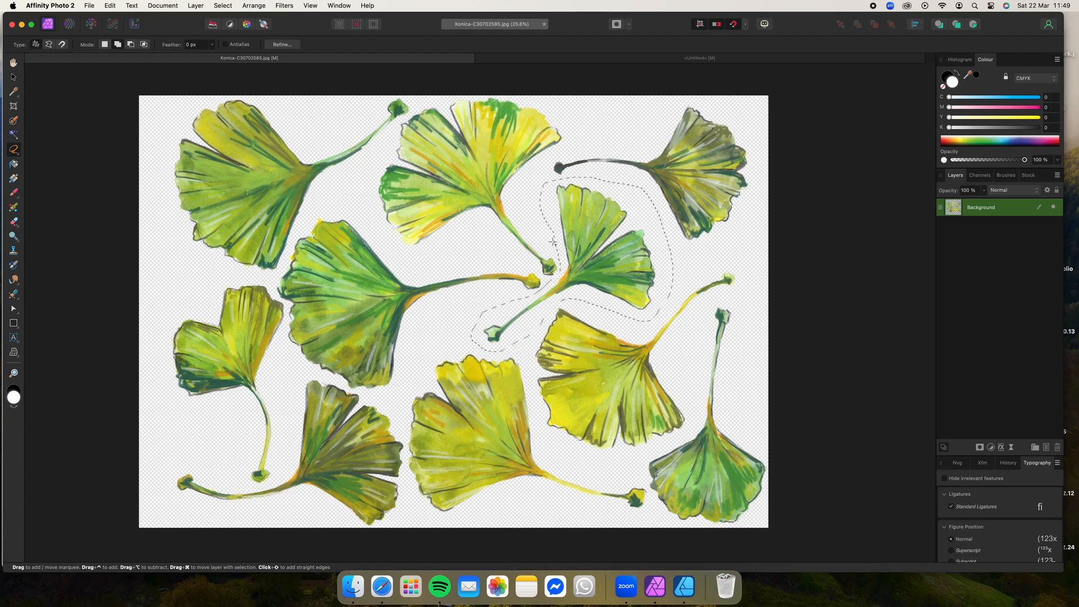
{"action": "left_click", "coordinate": [657, 59]}
{"action": "left_click", "coordinate": [1054, 207]}
{"action": "key", "text": "ctrl+v"}
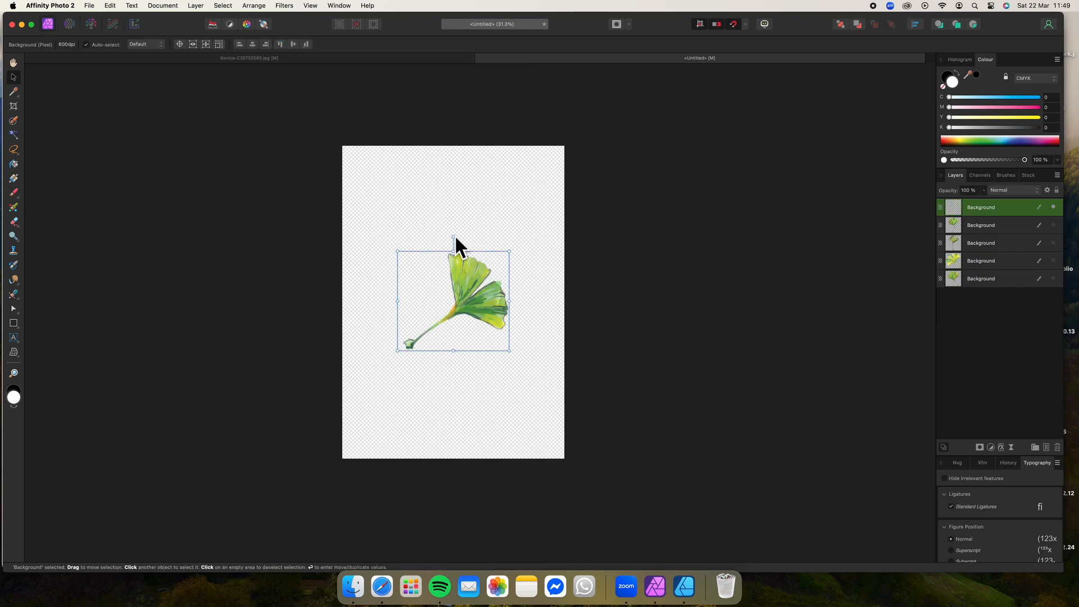
Rotate the two-lobed leaf upright and scale it so the whole leaf and stem fit within the page
{"action": "left_click_drag", "start_coordinate": [452, 235], "coordinate": [386, 255]}
{"action": "left_click_drag", "start_coordinate": [463, 362], "coordinate": [484, 332]}
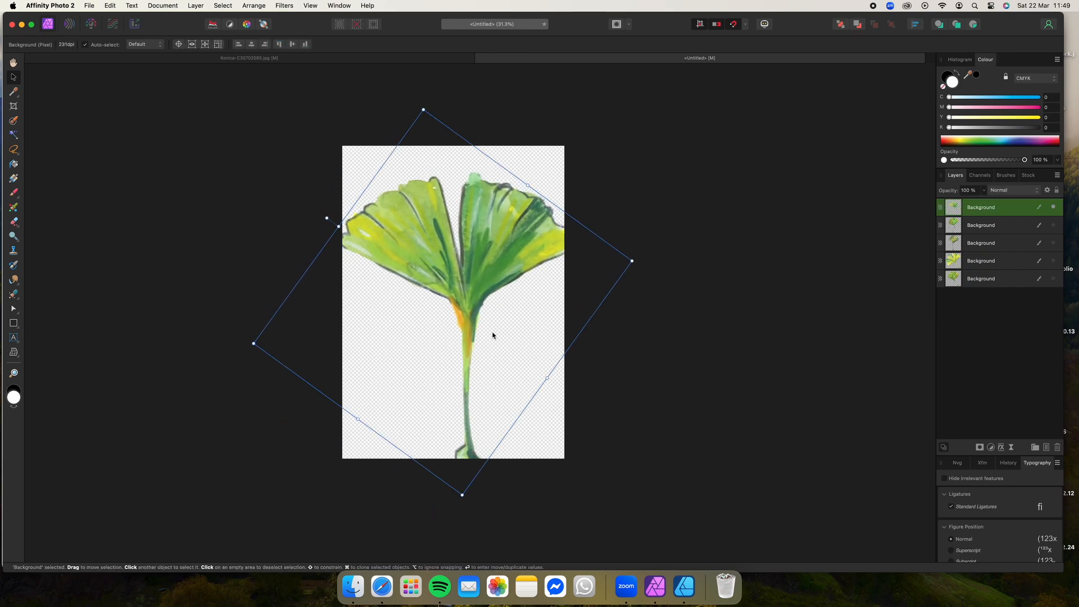
{"action": "left_click_drag", "start_coordinate": [462, 496], "coordinate": [458, 457]}
{"action": "left_click", "coordinate": [716, 274]}
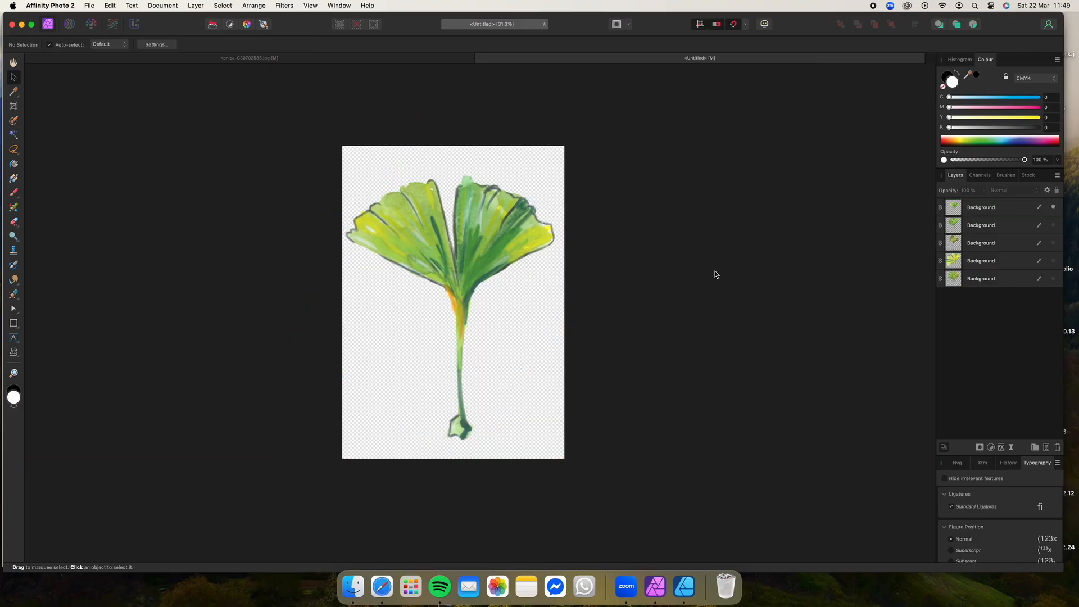
Export the two-lobed leaf as a PNG named "Leaf 5" in the Elements folder
{"action": "left_click", "coordinate": [88, 5]}
{"action": "left_click", "coordinate": [136, 283]}
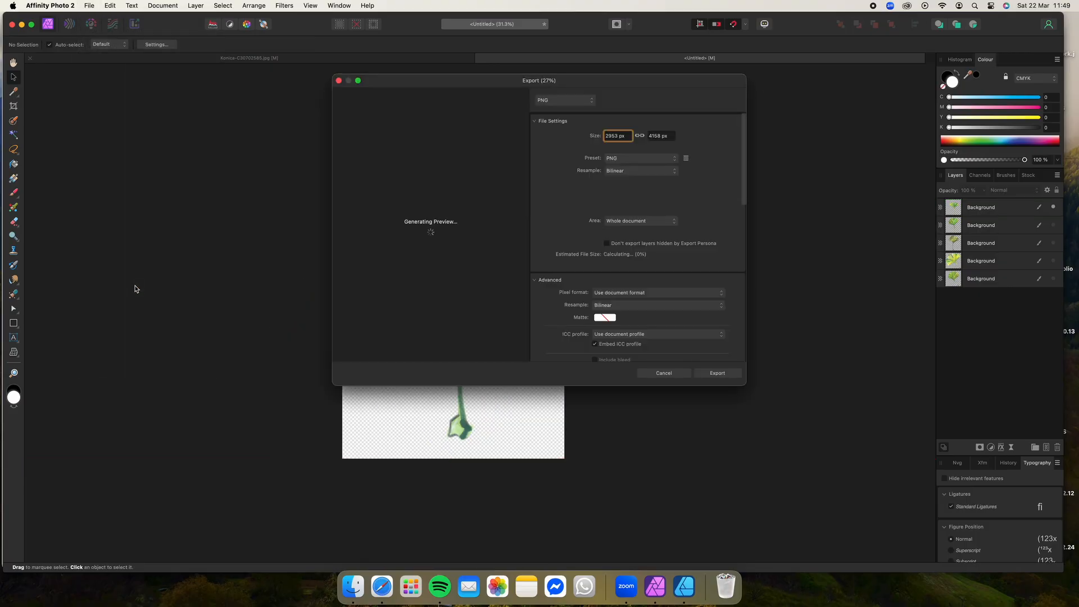
{"action": "left_click", "coordinate": [718, 373]}
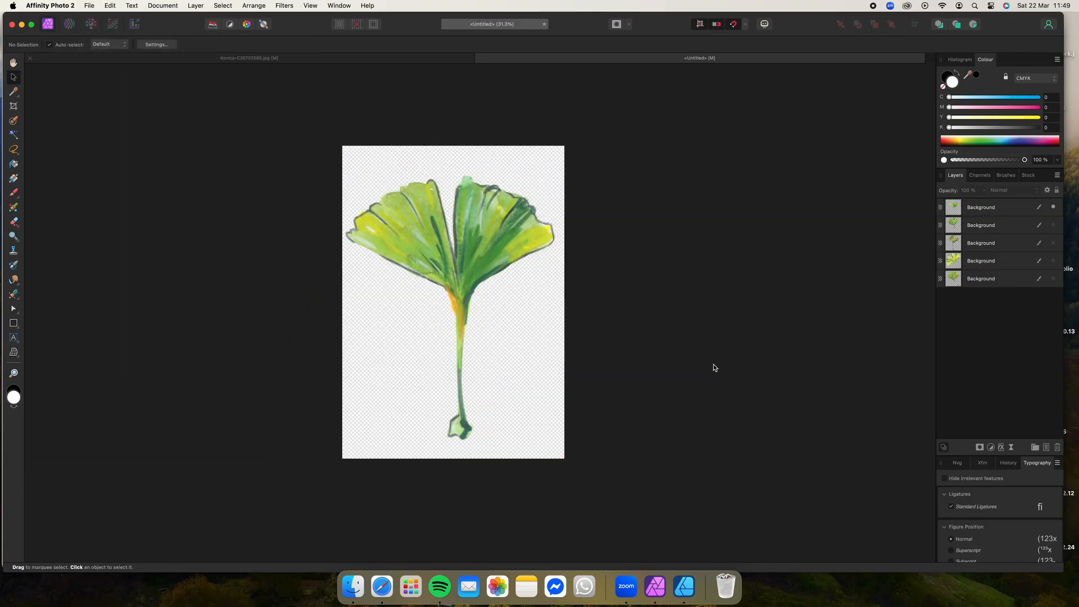
{"action": "type", "text": "Le"}
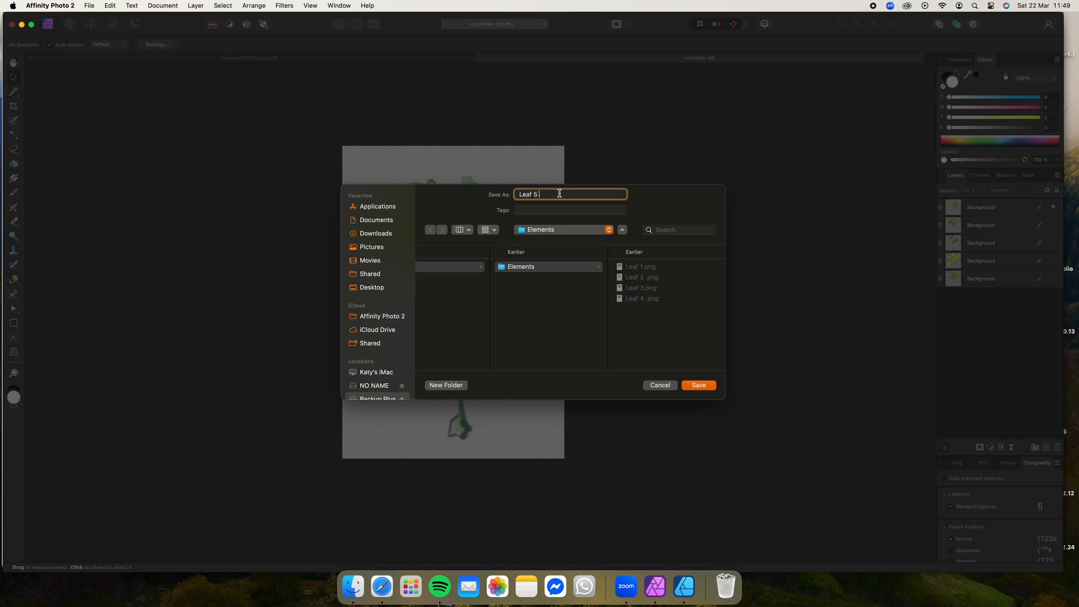
{"action": "type", "text": "af 5"}
{"action": "key", "text": "Return"}
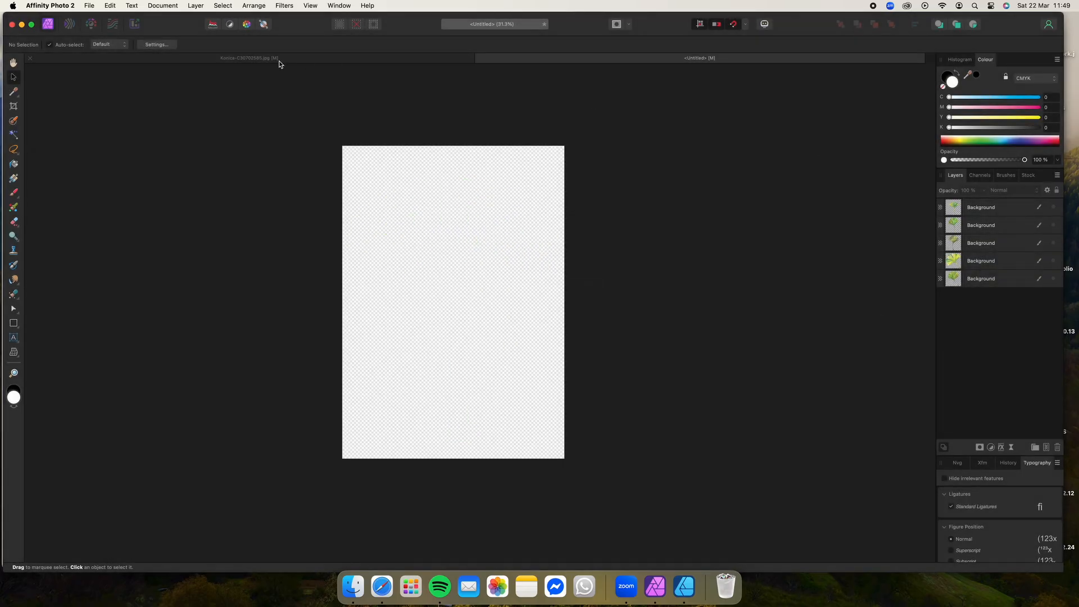
Go back to the leaf sheet, deselect the two-lobed leaf, and reactivate the Freehand Selection Tool
{"action": "left_click", "coordinate": [279, 60]}
{"action": "left_click", "coordinate": [12, 153]}
{"action": "left_click", "coordinate": [30, 151]}
{"action": "key", "text": "super+d"}
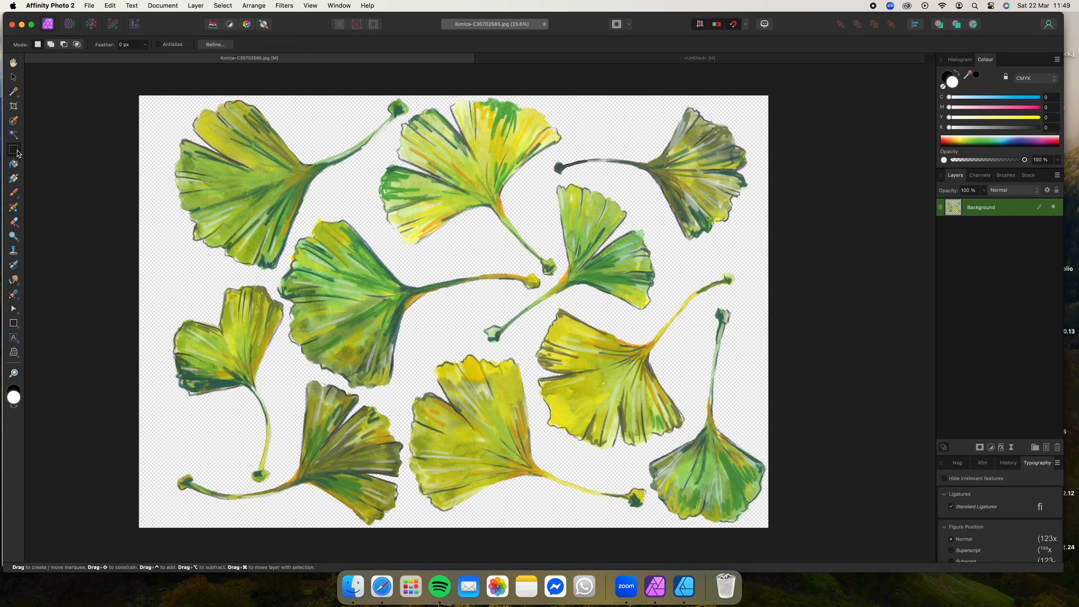
{"action": "left_click", "coordinate": [13, 150]}
{"action": "left_click", "coordinate": [51, 188]}
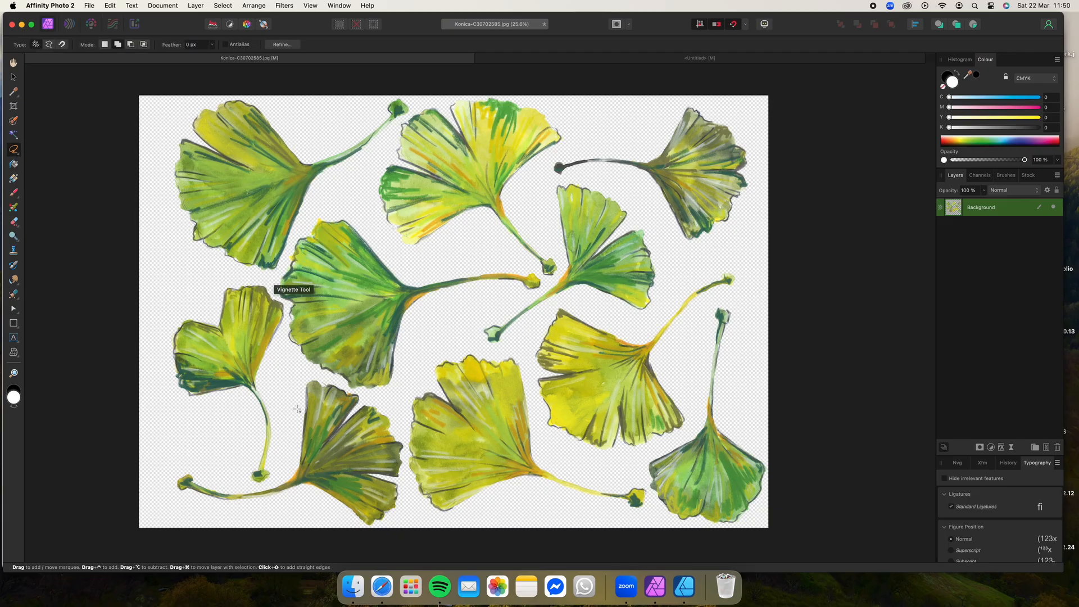
Outline the olive-green leaf and stem in the sheet's lower-left area with a freehand selection and paste a copy into the untitled document
{"action": "left_click_drag", "start_coordinate": [295, 375], "coordinate": [311, 375]}
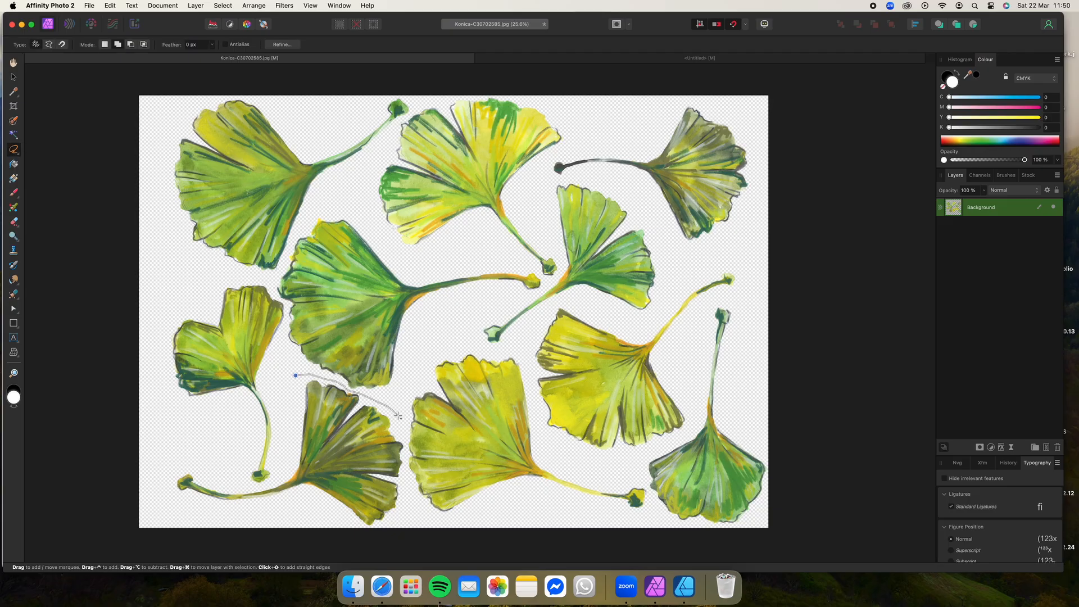
{"action": "mouse_move", "coordinate": [406, 461]}
{"action": "left_mouse_down"}
{"action": "mouse_move", "coordinate": [402, 512]}
{"action": "mouse_move", "coordinate": [299, 536]}
{"action": "mouse_move", "coordinate": [186, 460]}
{"action": "left_mouse_up"}
{"action": "left_click_drag", "start_coordinate": [270, 485], "coordinate": [296, 376]}
{"action": "left_click", "coordinate": [667, 58]}
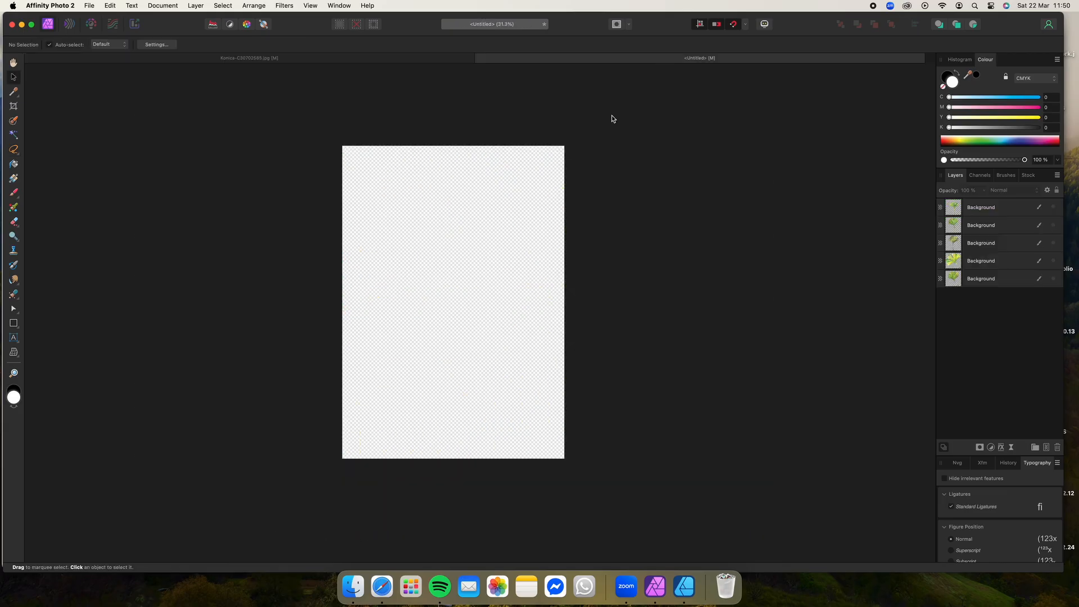
{"action": "key", "text": "super+v"}
Rotate the olive-green leaf upright, enlarge it to fill the page, position it within the page edges, and deselect it
{"action": "left_click_drag", "start_coordinate": [445, 242], "coordinate": [367, 203]}
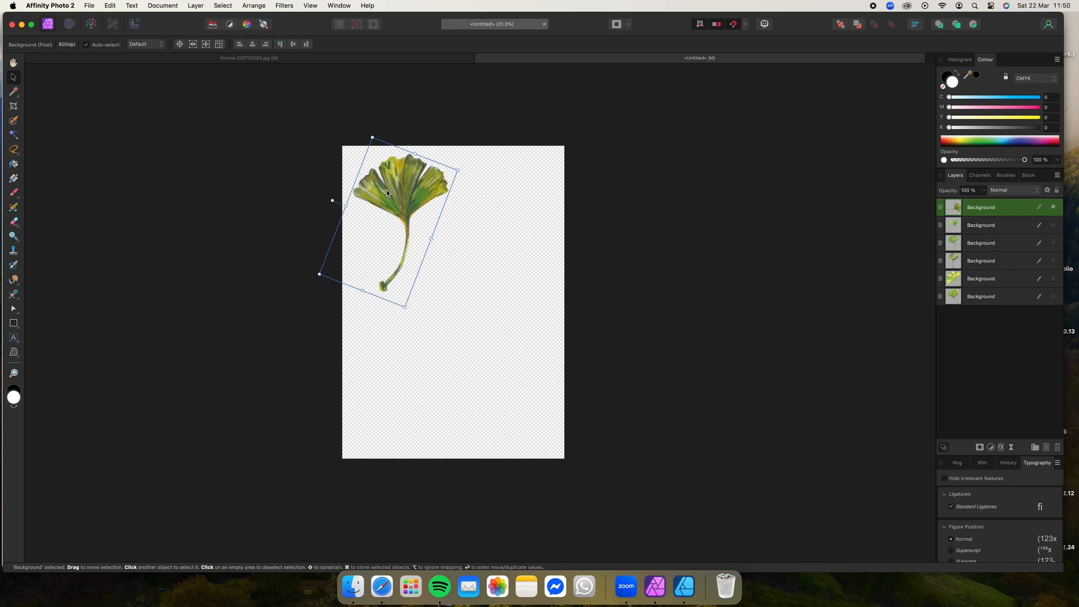
{"action": "left_click_drag", "start_coordinate": [407, 307], "coordinate": [655, 446]}
{"action": "left_click_drag", "start_coordinate": [425, 240], "coordinate": [446, 231]}
{"action": "key", "text": "super+d"}
Export the olive-green leaf as a PNG named "Leaf 6" in the Elements folder
{"action": "left_click", "coordinate": [96, 5]}
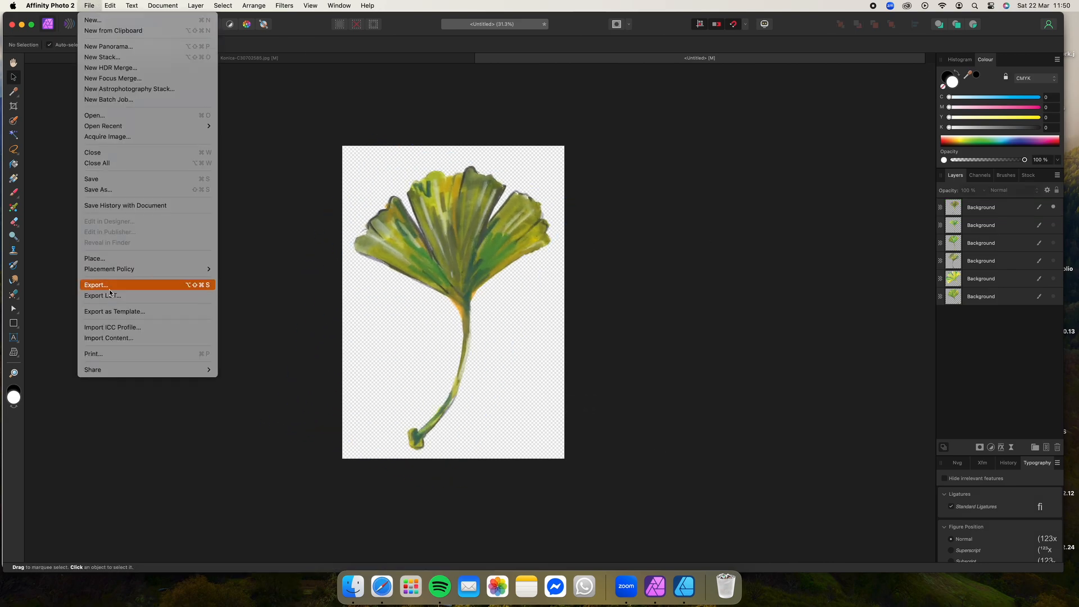
{"action": "left_click", "coordinate": [96, 285]}
{"action": "left_click", "coordinate": [719, 373]}
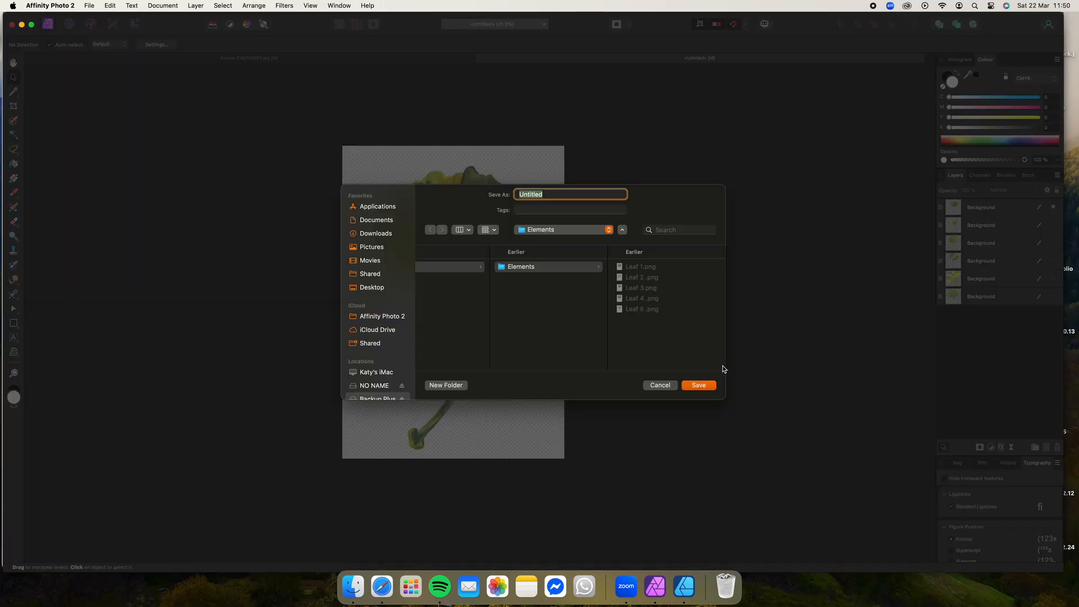
{"action": "type", "text": "Leaf 6"}
{"action": "key", "text": "Return"}
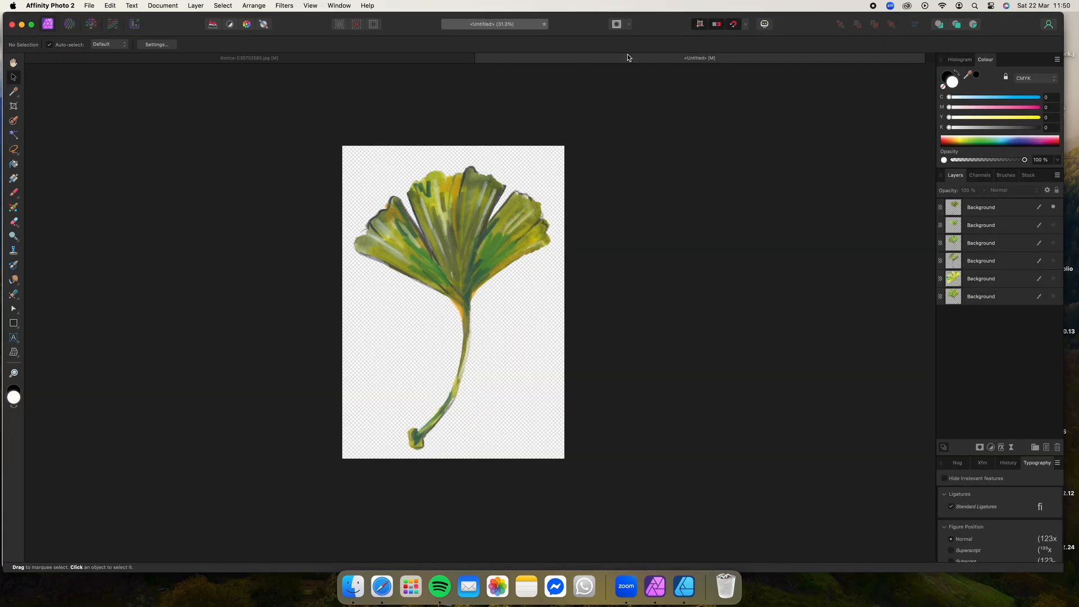
Go back to the leaf sheet, deselect the olive-green leaf, and reactivate the Freehand Selection Tool
{"action": "left_click", "coordinate": [304, 59]}
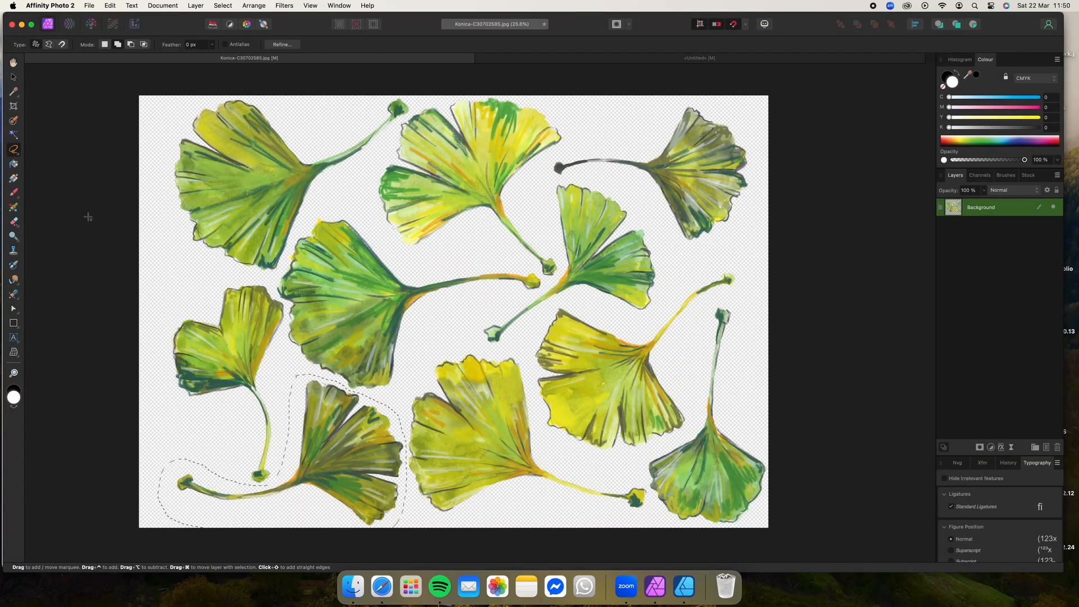
{"action": "left_click", "coordinate": [14, 149]}
{"action": "left_click", "coordinate": [73, 150]}
{"action": "left_click", "coordinate": [14, 150]}
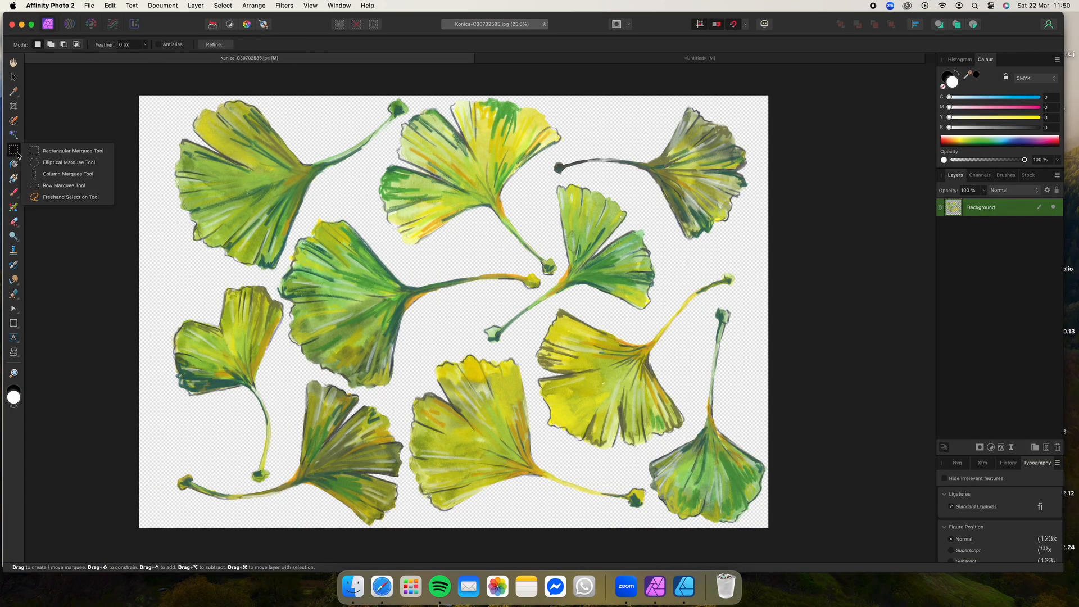
{"action": "left_click", "coordinate": [70, 197]}
Outline the yellow leaf at the sheet's lower centre, hide the previous leaf's layer in the untitled document, and paste a copy there
{"action": "left_click_drag", "start_coordinate": [524, 344], "coordinate": [526, 374]}
{"action": "mouse_move", "coordinate": [537, 414]}
{"action": "left_mouse_down"}
{"action": "mouse_move", "coordinate": [646, 487]}
{"action": "mouse_move", "coordinate": [648, 503]}
{"action": "mouse_move", "coordinate": [502, 521]}
{"action": "mouse_move", "coordinate": [427, 517]}
{"action": "mouse_move", "coordinate": [411, 494]}
{"action": "left_mouse_up"}
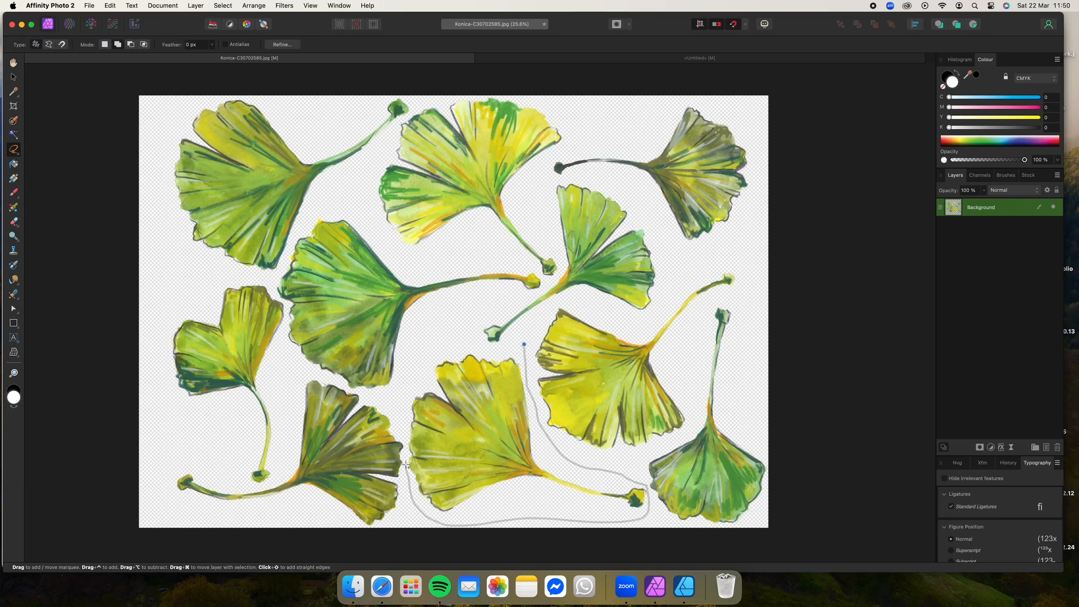
{"action": "mouse_move", "coordinate": [408, 422]}
{"action": "left_mouse_down"}
{"action": "mouse_move", "coordinate": [428, 356]}
{"action": "mouse_move", "coordinate": [455, 345]}
{"action": "left_mouse_up"}
{"action": "left_click_drag", "start_coordinate": [524, 347], "coordinate": [524, 347]}
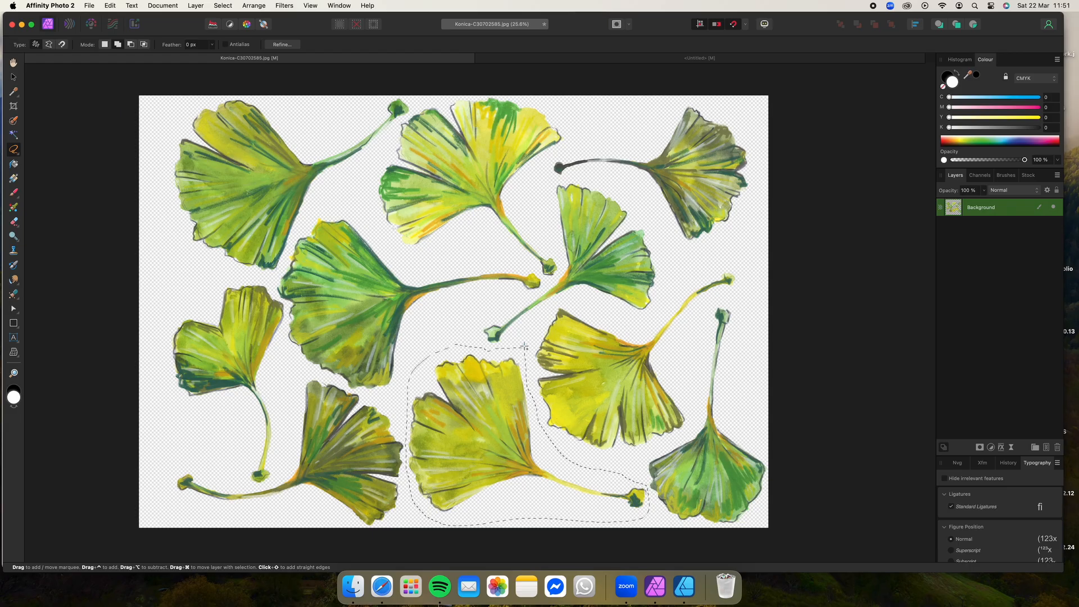
{"action": "left_click", "coordinate": [664, 59]}
{"action": "left_click", "coordinate": [1054, 207]}
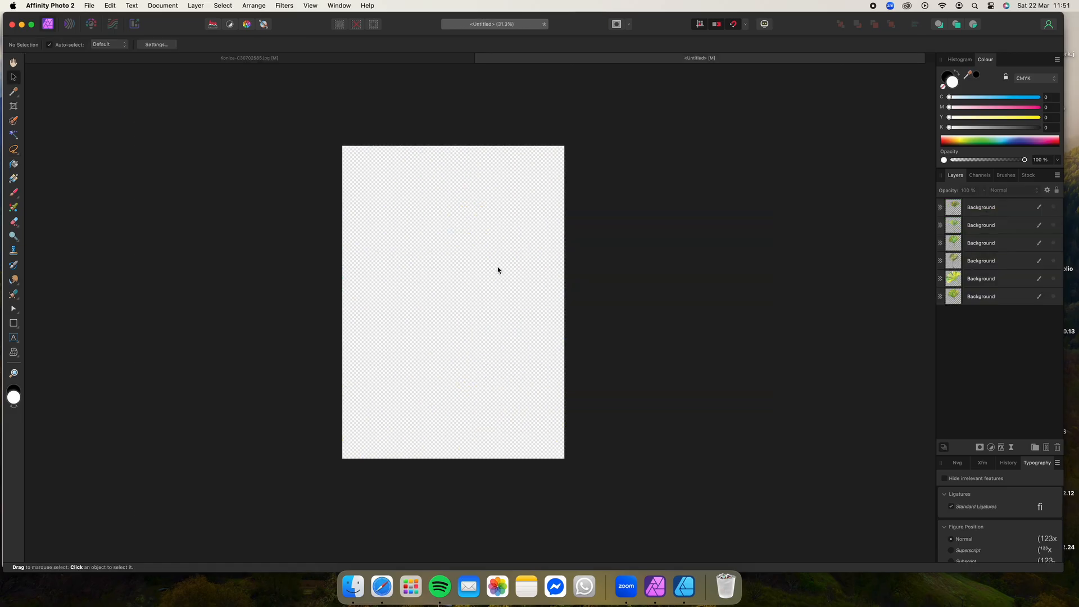
{"action": "key", "text": "super+v"}
Rotate the lower-centre yellow leaf upright, scale it to fill the page, position it within the page edges, and deselect it
{"action": "left_click_drag", "start_coordinate": [453, 241], "coordinate": [582, 260]}
{"action": "left_click_drag", "start_coordinate": [525, 355], "coordinate": [679, 470]}
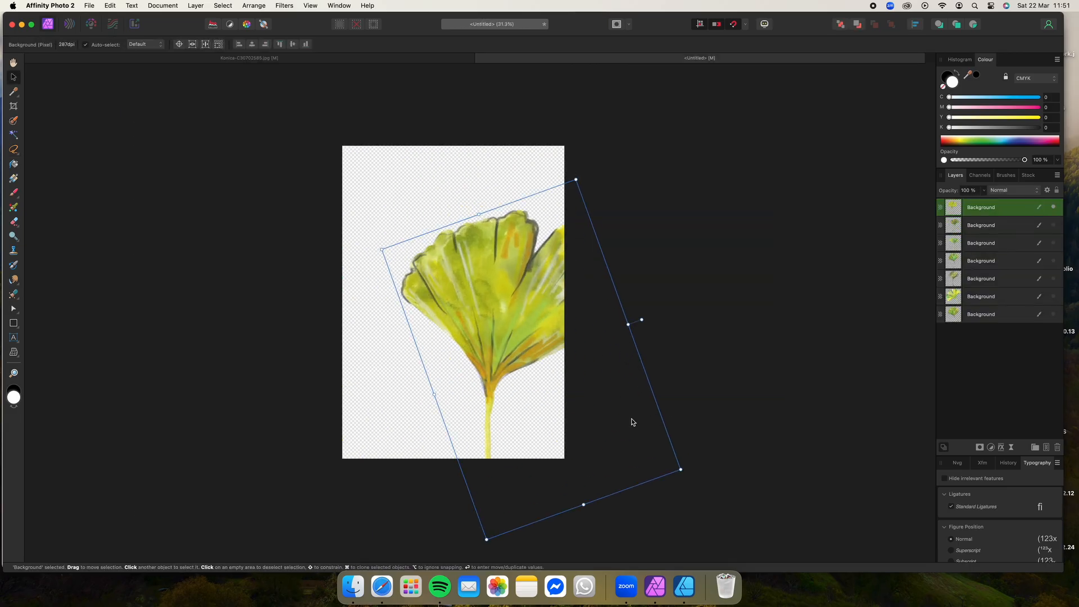
{"action": "left_click_drag", "start_coordinate": [506, 316], "coordinate": [452, 253]}
{"action": "left_click_drag", "start_coordinate": [626, 407], "coordinate": [589, 380]}
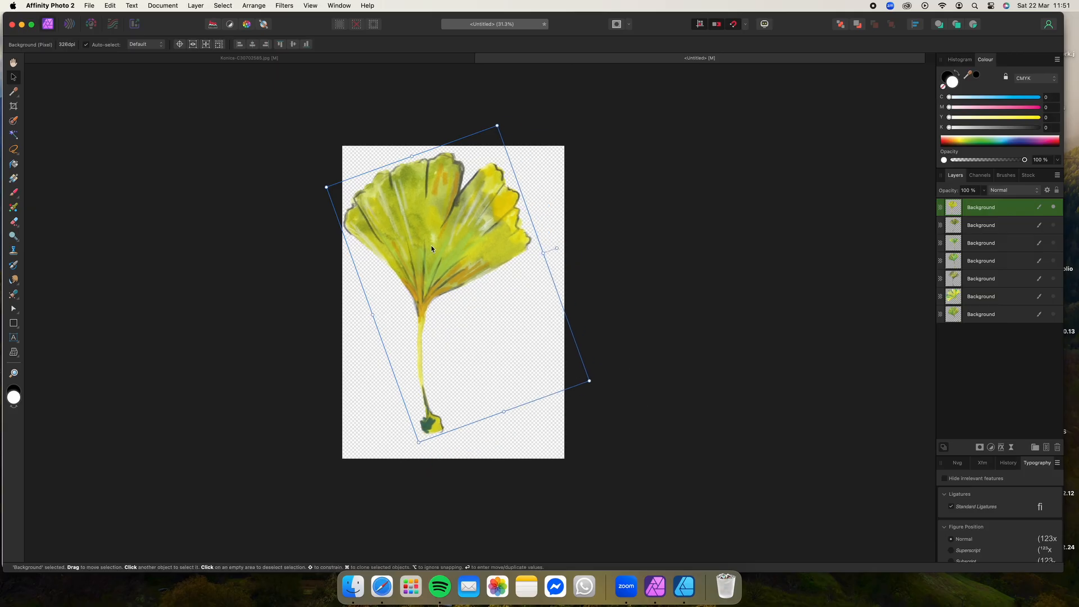
{"action": "left_click_drag", "start_coordinate": [432, 246], "coordinate": [448, 257]}
{"action": "left_click", "coordinate": [543, 163]}
Export the upright yellow leaf as a PNG named "Leaf 7" in the Elements folder
{"action": "left_click", "coordinate": [86, 7]}
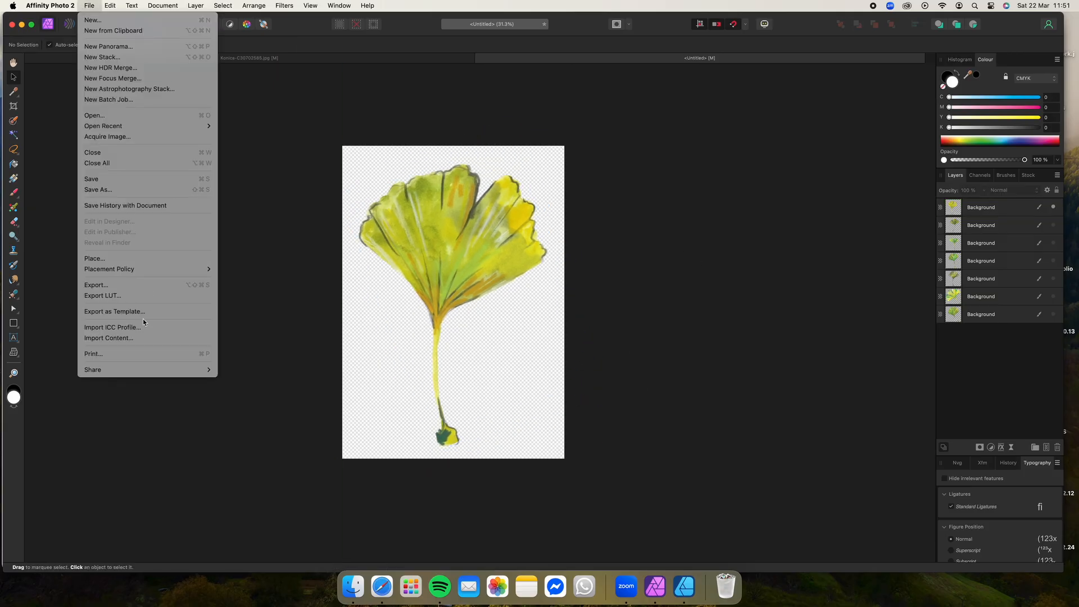
{"action": "left_click", "coordinate": [130, 286]}
{"action": "left_click", "coordinate": [718, 374]}
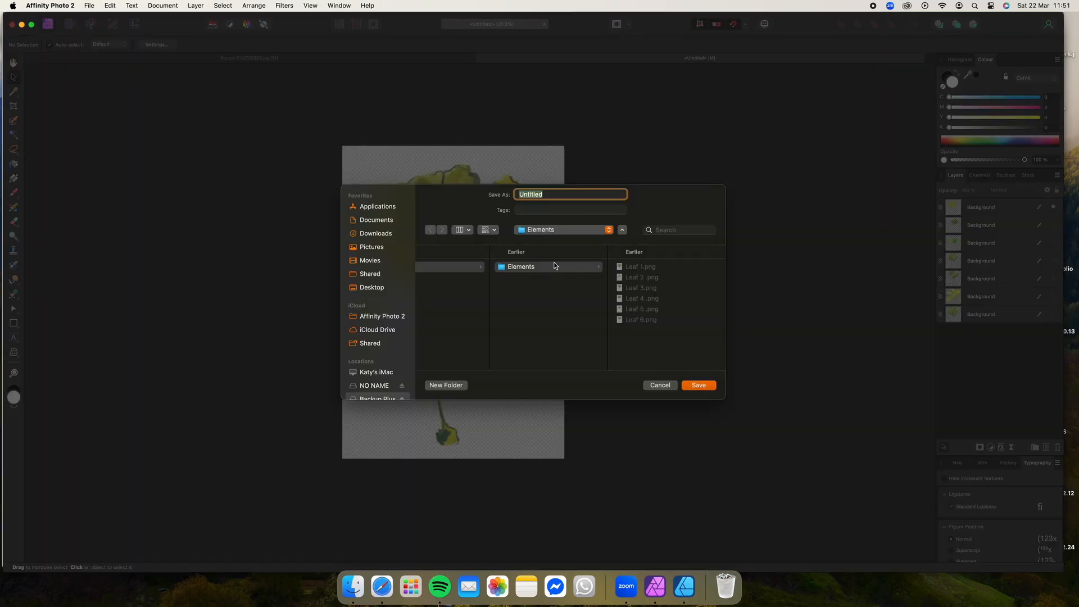
{"action": "type", "text": "Leaf 7"}
{"action": "key", "text": "Return"}
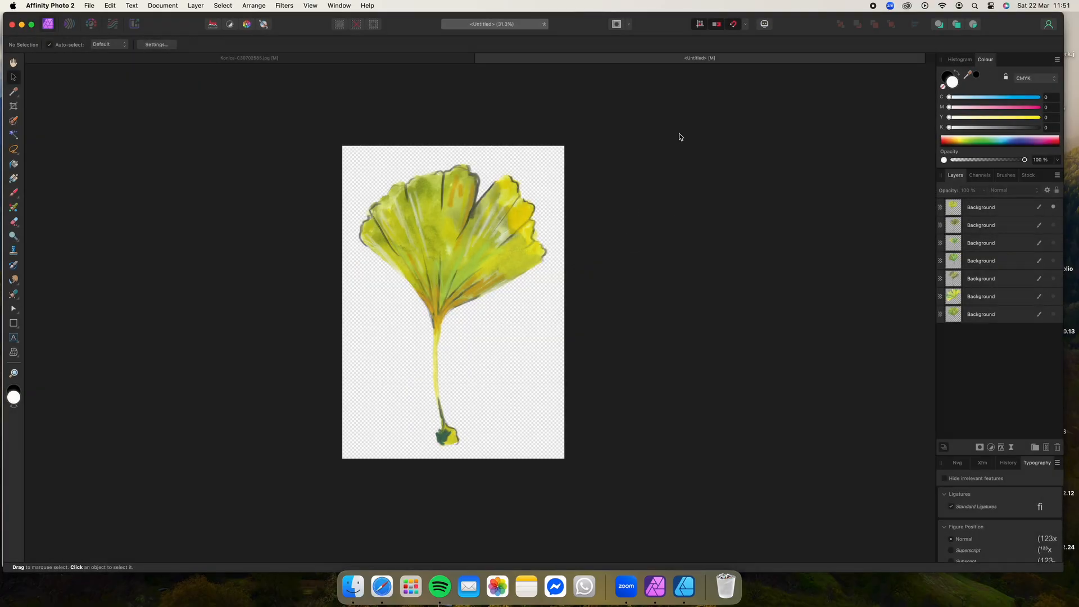
Hide the exported leaf's layer, return to the leaf sheet, clear its selection, and reactivate the Freehand Selection Tool
{"action": "left_click", "coordinate": [1053, 207]}
{"action": "left_click", "coordinate": [309, 58]}
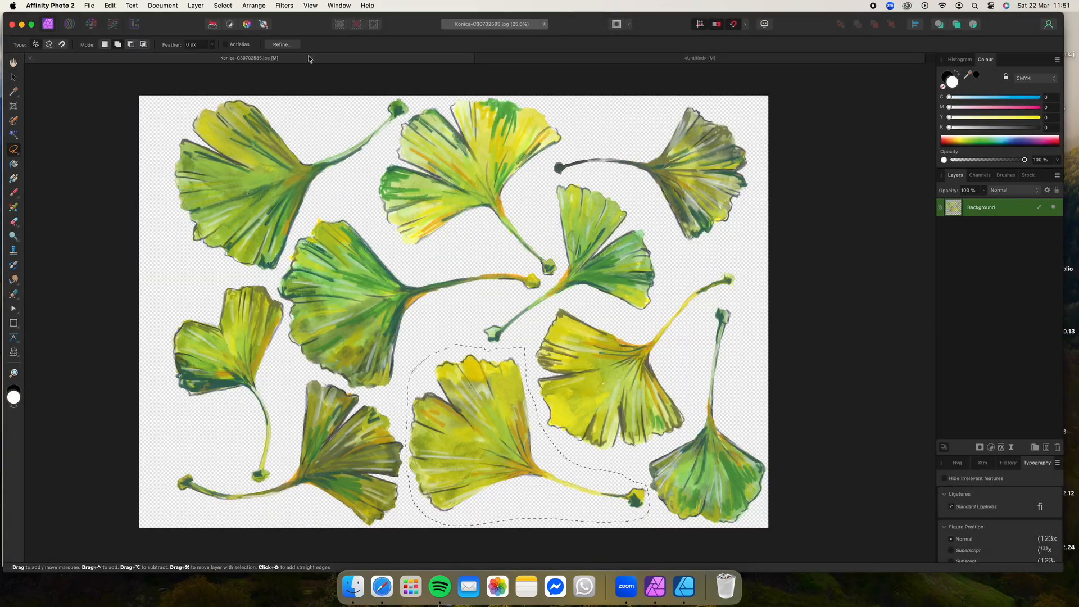
{"action": "left_click", "coordinate": [14, 153]}
{"action": "left_click", "coordinate": [61, 150]}
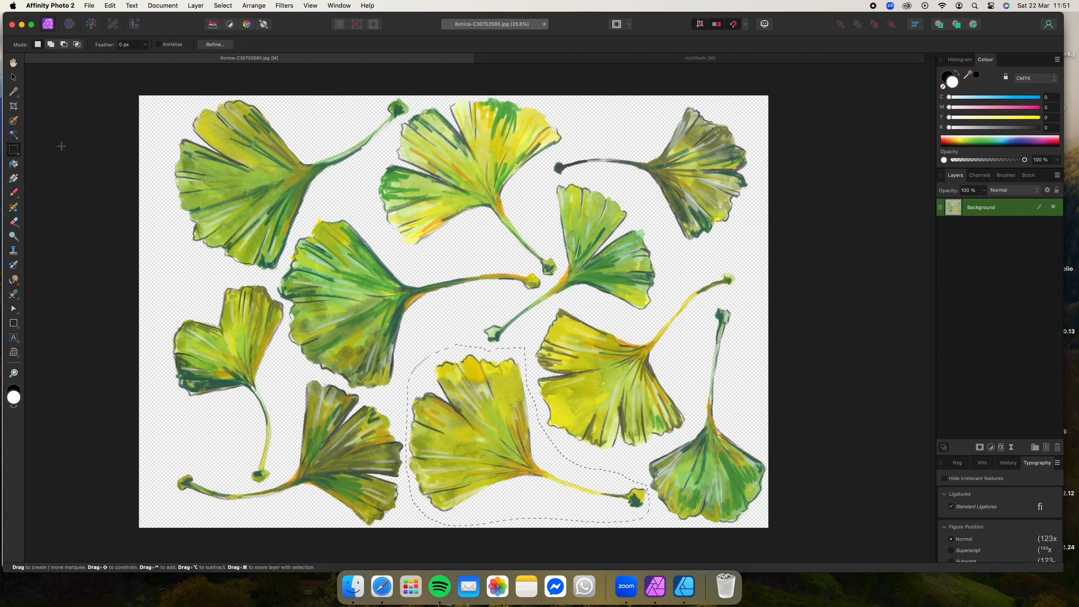
{"action": "left_click", "coordinate": [61, 145]}
{"action": "left_click", "coordinate": [14, 152]}
{"action": "left_click", "coordinate": [70, 197]}
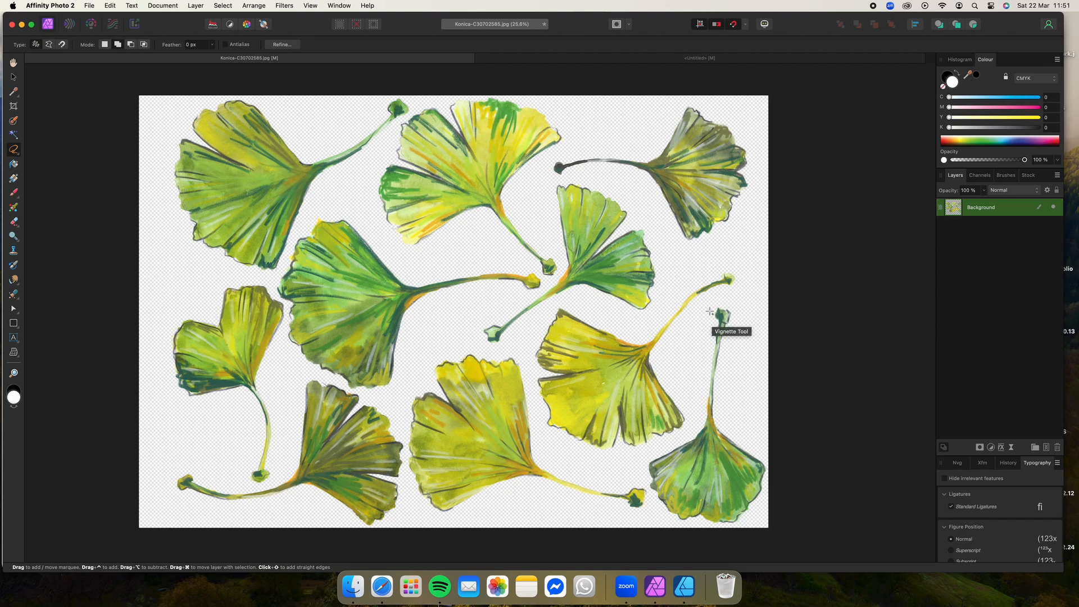
Outline the bright yellow leaf right of the sheet's centre with a freehand selection and paste a copy into the untitled document
{"action": "mouse_move", "coordinate": [710, 311]}
{"action": "left_mouse_down"}
{"action": "mouse_move", "coordinate": [692, 275]}
{"action": "mouse_move", "coordinate": [659, 310]}
{"action": "mouse_move", "coordinate": [596, 312]}
{"action": "left_mouse_up"}
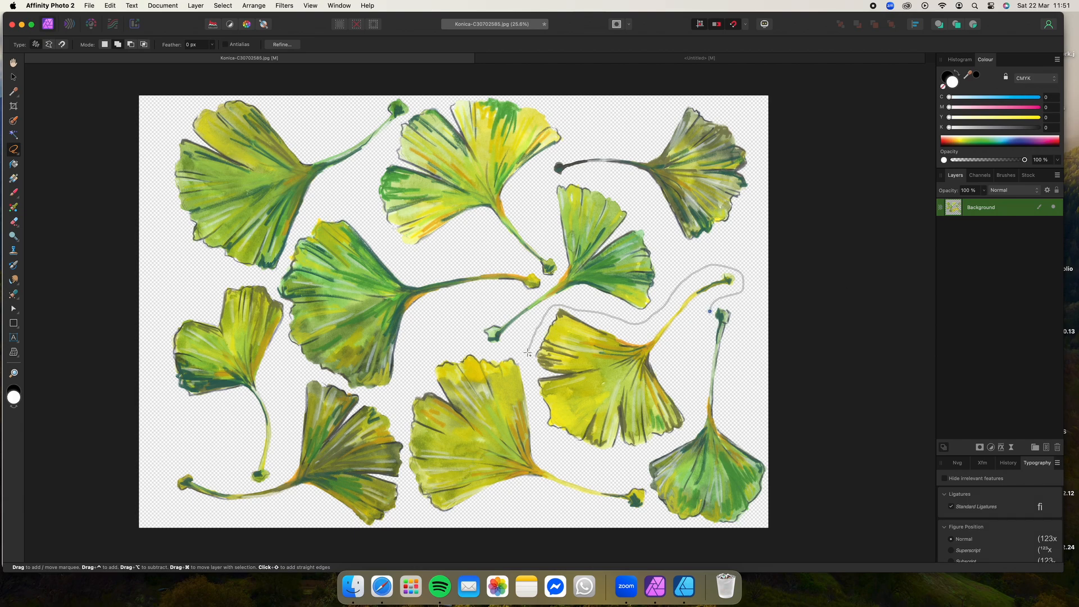
{"action": "mouse_move", "coordinate": [545, 429]}
{"action": "left_mouse_down"}
{"action": "mouse_move", "coordinate": [583, 457]}
{"action": "mouse_move", "coordinate": [642, 462]}
{"action": "left_mouse_up"}
{"action": "mouse_move", "coordinate": [686, 430]}
{"action": "left_mouse_down"}
{"action": "mouse_move", "coordinate": [688, 354]}
{"action": "mouse_move", "coordinate": [707, 312]}
{"action": "left_mouse_up"}
{"action": "key", "text": "super+c"}
{"action": "left_click", "coordinate": [686, 57]}
{"action": "key", "text": "super+v"}
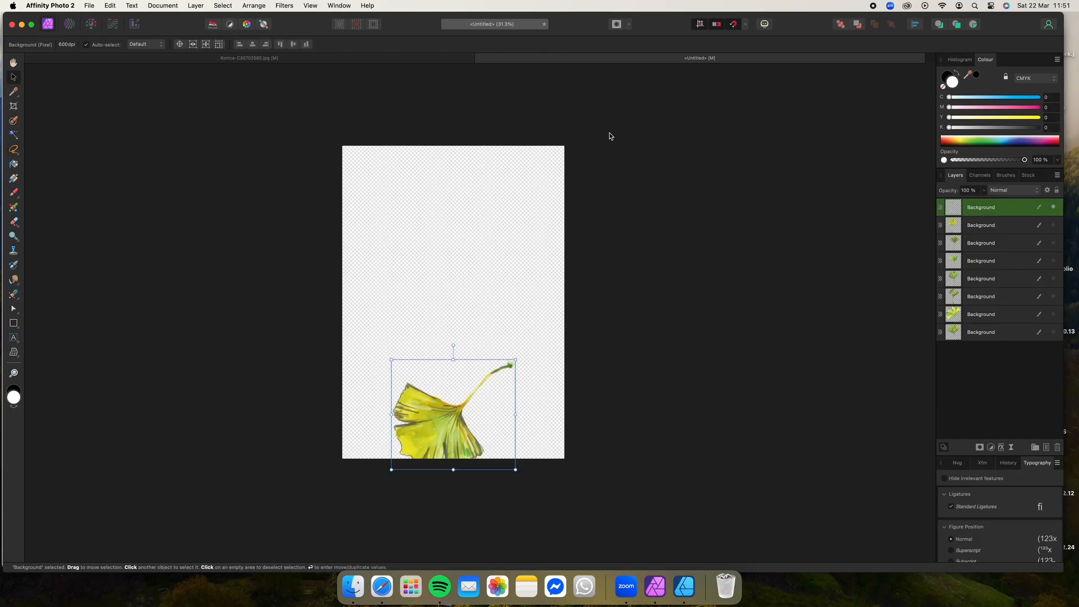
Enlarge the bright yellow leaf, rotate it upright with its stem downward, centre it on the page, and deselect it
{"action": "left_click_drag", "start_coordinate": [440, 418], "coordinate": [405, 383]}
{"action": "left_click_drag", "start_coordinate": [417, 312], "coordinate": [482, 406]}
{"action": "left_click_drag", "start_coordinate": [435, 341], "coordinate": [407, 192]}
{"action": "left_click_drag", "start_coordinate": [411, 298], "coordinate": [422, 448]}
{"action": "left_click_drag", "start_coordinate": [419, 276], "coordinate": [462, 272]}
{"action": "left_click", "coordinate": [752, 272]}
Export the bright yellow leaf as a PNG named "Leaf 8" in the Elements folder
{"action": "left_click", "coordinate": [89, 6]}
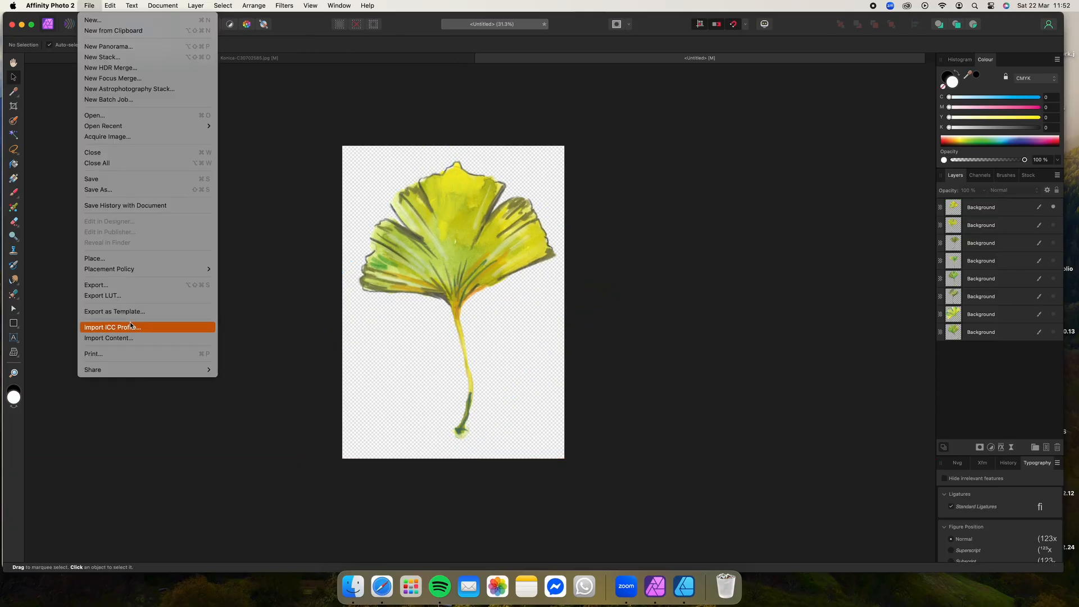
{"action": "left_click", "coordinate": [107, 284]}
{"action": "left_click", "coordinate": [725, 375]}
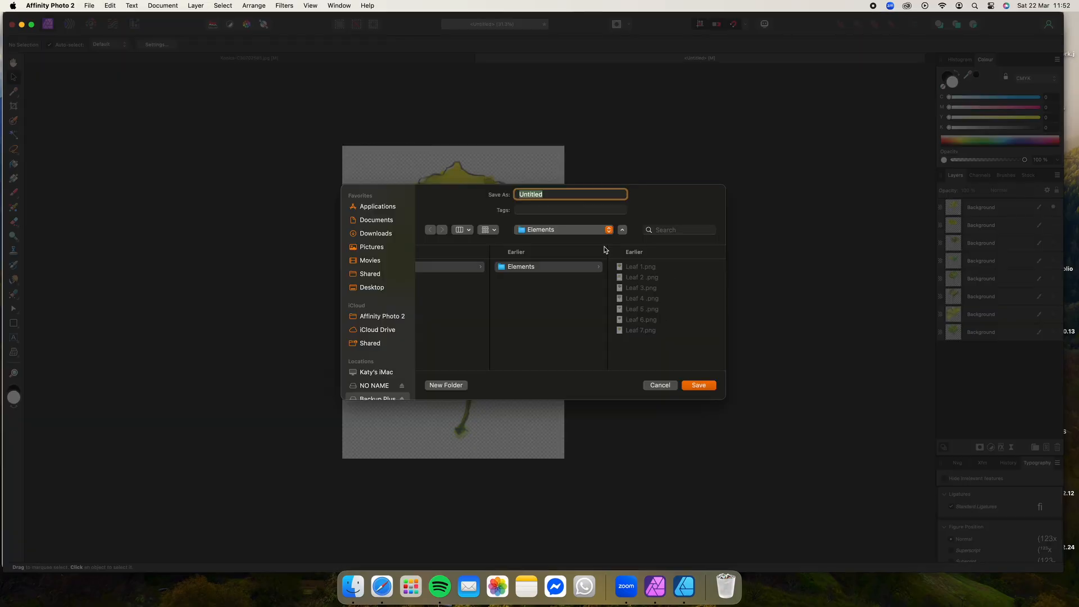
{"action": "type", "text": "Leaf 8"}
{"action": "key", "text": "Return"}
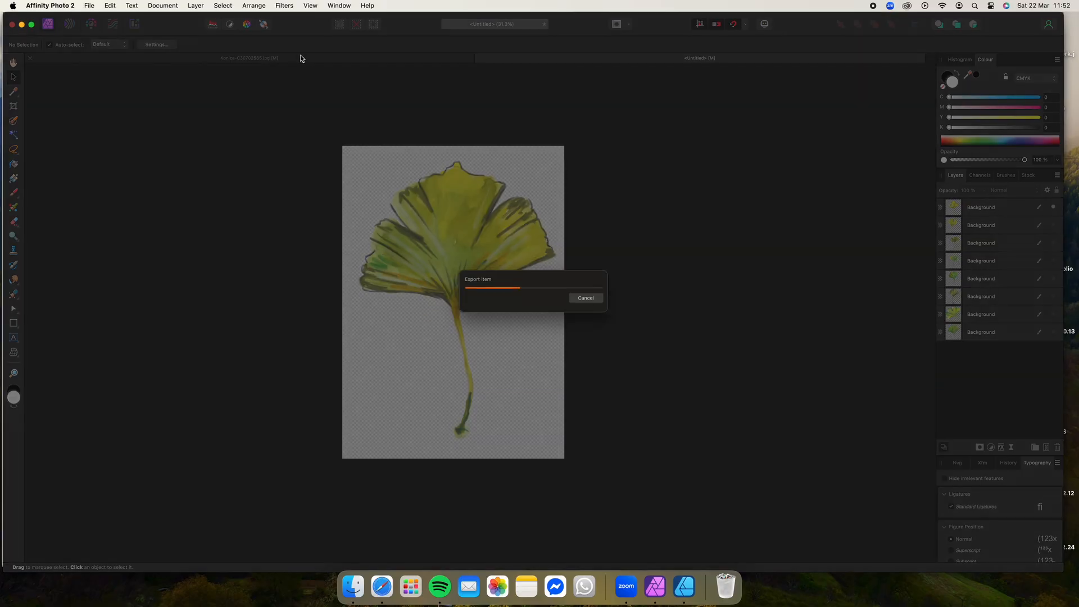
Return to the leaf sheet, deselect the bright yellow leaf, and reactivate the Freehand Selection Tool
{"action": "left_click", "coordinate": [299, 58]}
{"action": "left_click", "coordinate": [14, 150]}
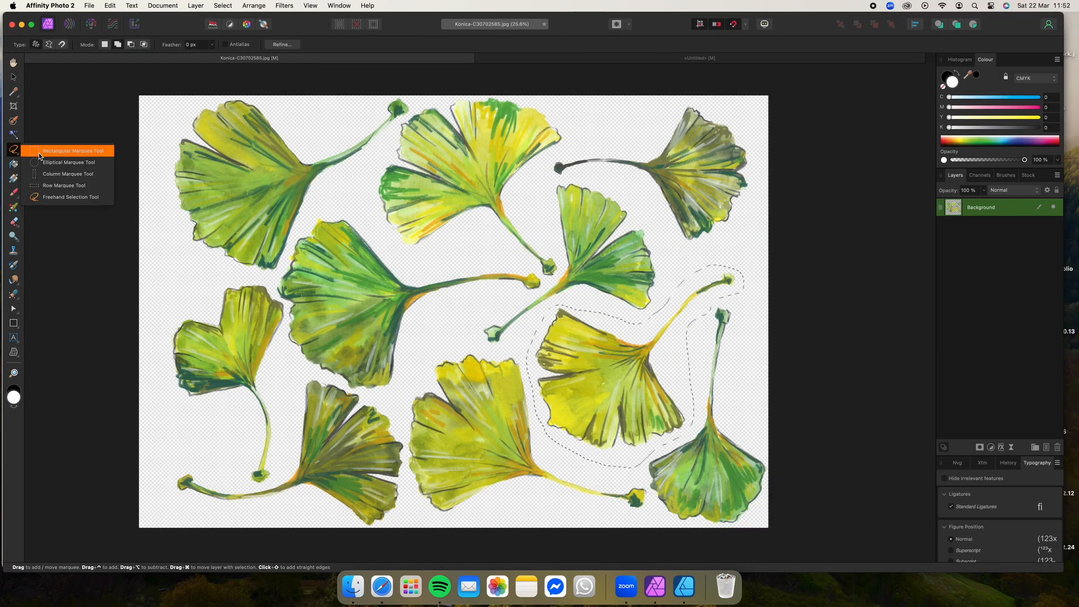
{"action": "left_click", "coordinate": [39, 156]}
{"action": "left_click", "coordinate": [13, 149]}
{"action": "left_click", "coordinate": [51, 197]}
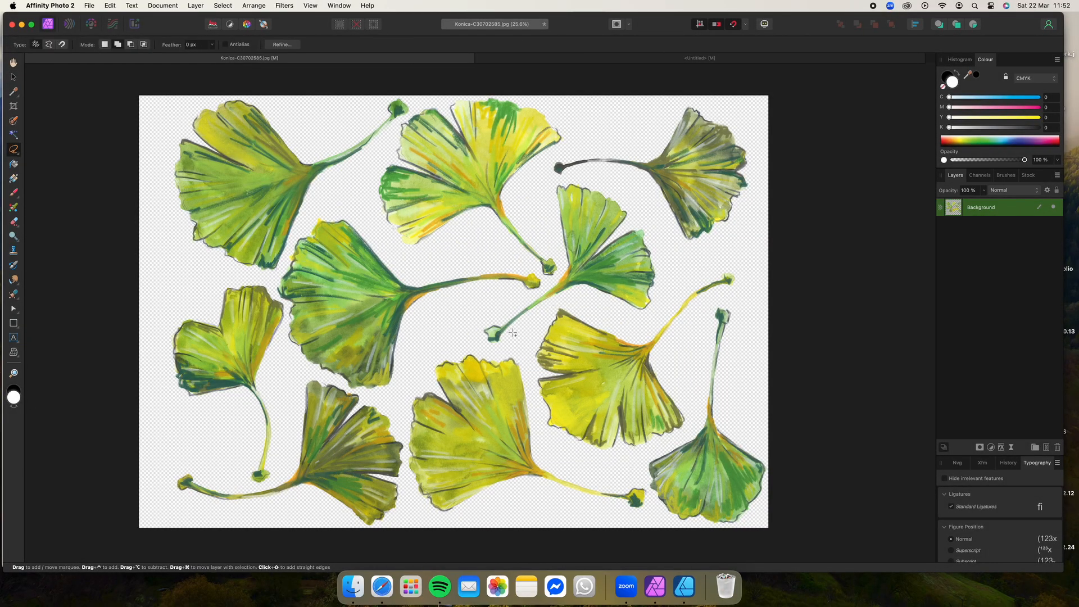
Outline the green leaf and stem in the sheet's lower-right corner with a freehand selection and paste a copy into the untitled document
{"action": "mouse_move", "coordinate": [718, 294]}
{"action": "left_mouse_down"}
{"action": "mouse_move", "coordinate": [699, 331]}
{"action": "mouse_move", "coordinate": [696, 410]}
{"action": "left_mouse_up"}
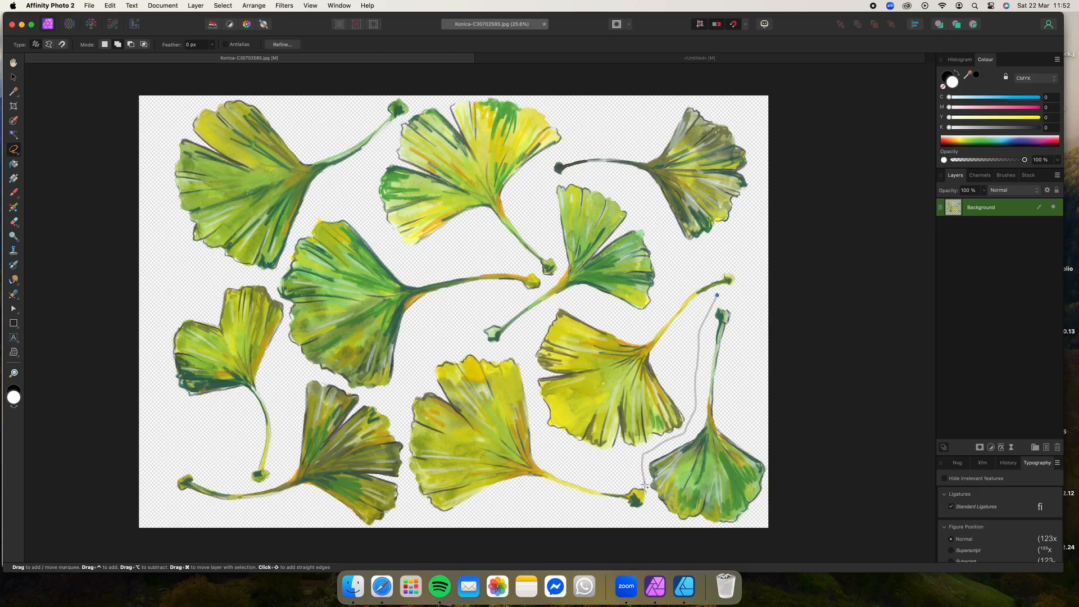
{"action": "mouse_move", "coordinate": [664, 523]}
{"action": "left_mouse_down"}
{"action": "mouse_move", "coordinate": [727, 537]}
{"action": "mouse_move", "coordinate": [786, 488]}
{"action": "mouse_move", "coordinate": [745, 298]}
{"action": "mouse_move", "coordinate": [722, 293]}
{"action": "left_mouse_up"}
{"action": "left_click", "coordinate": [552, 59]}
{"action": "key", "text": "super+v"}
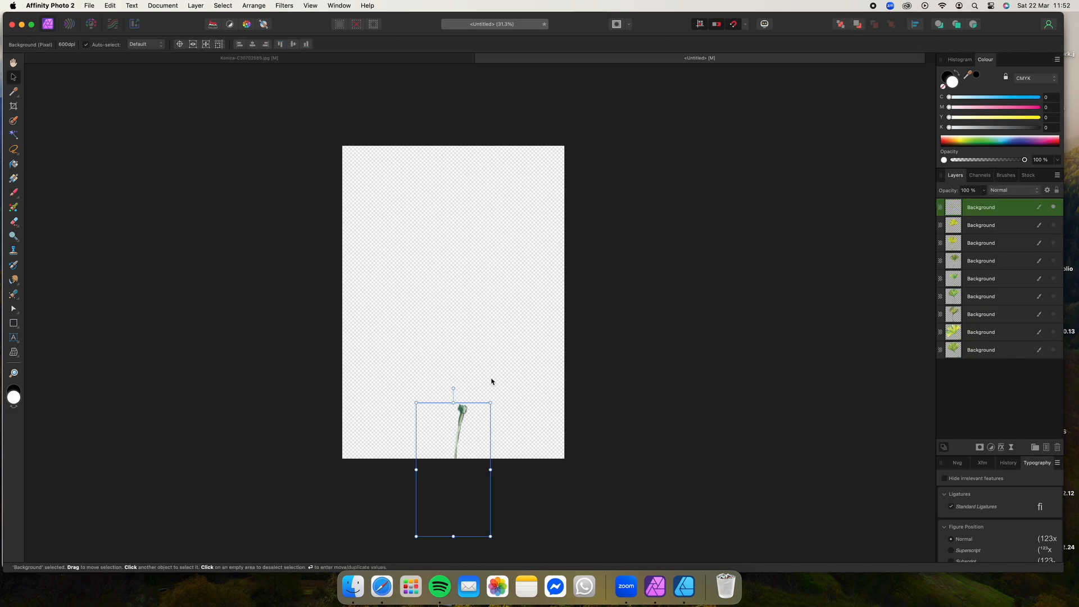
Turn the green leaf upright with its stem downward, scale it to fit the page height, centre it, and deselect it
{"action": "left_click_drag", "start_coordinate": [463, 428], "coordinate": [447, 266]}
{"action": "left_click_drag", "start_coordinate": [437, 227], "coordinate": [439, 495]}
{"action": "left_click_drag", "start_coordinate": [476, 374], "coordinate": [556, 468]}
{"action": "left_click_drag", "start_coordinate": [398, 241], "coordinate": [345, 181]}
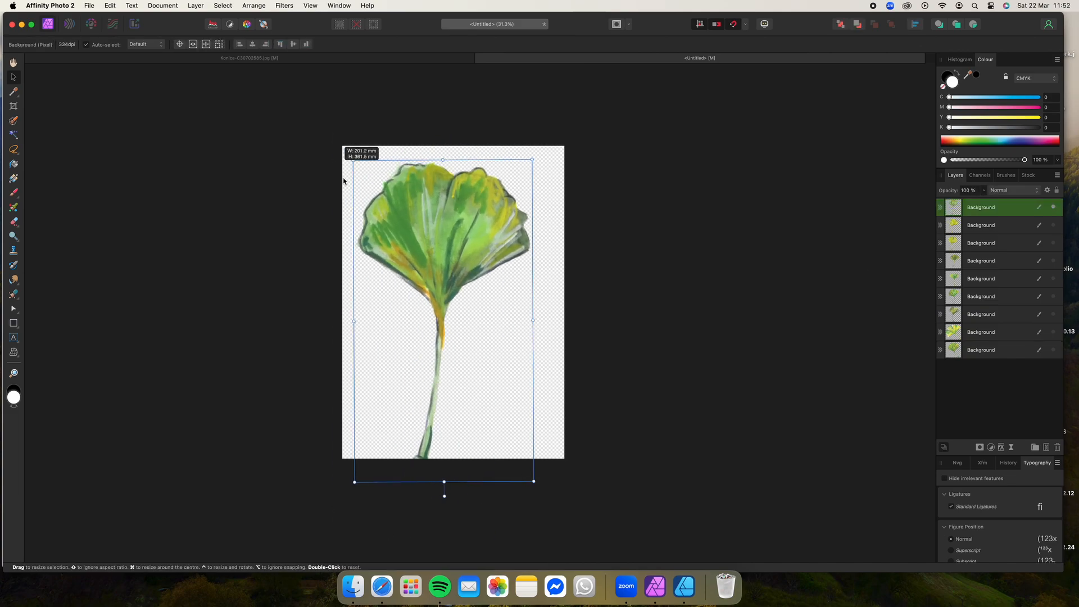
{"action": "left_click_drag", "start_coordinate": [435, 260], "coordinate": [444, 246]}
{"action": "left_click_drag", "start_coordinate": [542, 146], "coordinate": [525, 177]}
{"action": "left_click_drag", "start_coordinate": [444, 236], "coordinate": [453, 220]}
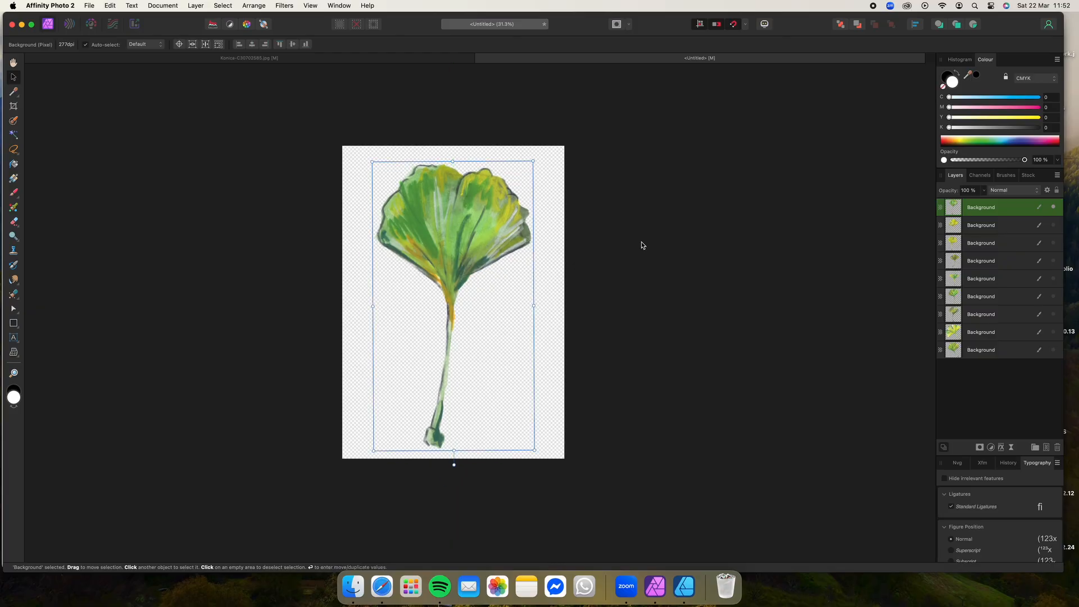
{"action": "left_click", "coordinate": [642, 242]}
Export the upright green leaf as a PNG named "LEaf 9" in the Elements folder
{"action": "left_click", "coordinate": [89, 5]}
{"action": "left_click", "coordinate": [137, 291]}
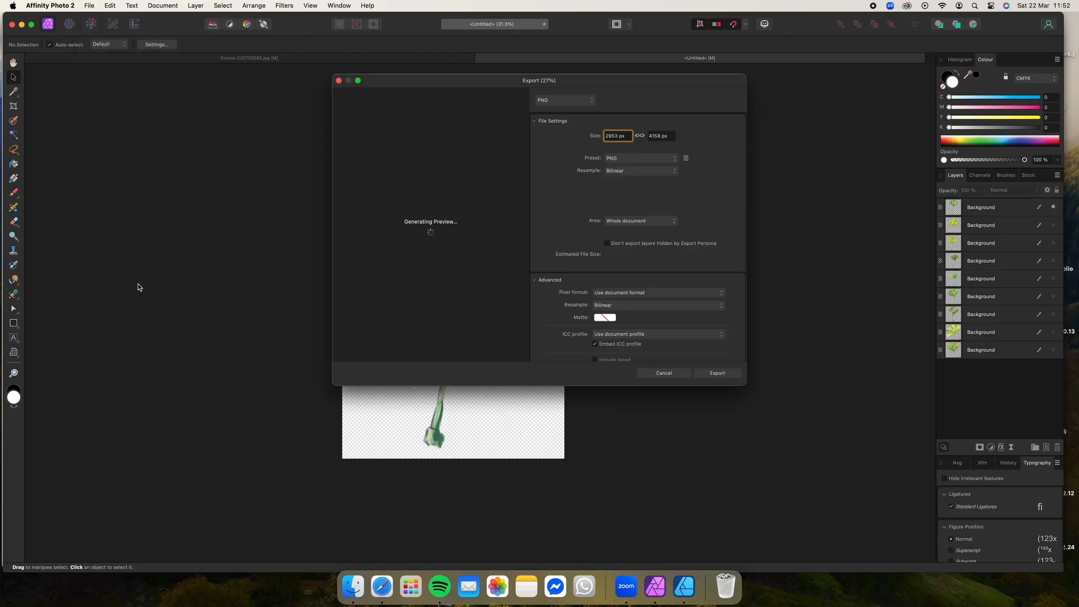
{"action": "left_click", "coordinate": [714, 375]}
{"action": "type", "text": "LEaf 9"}
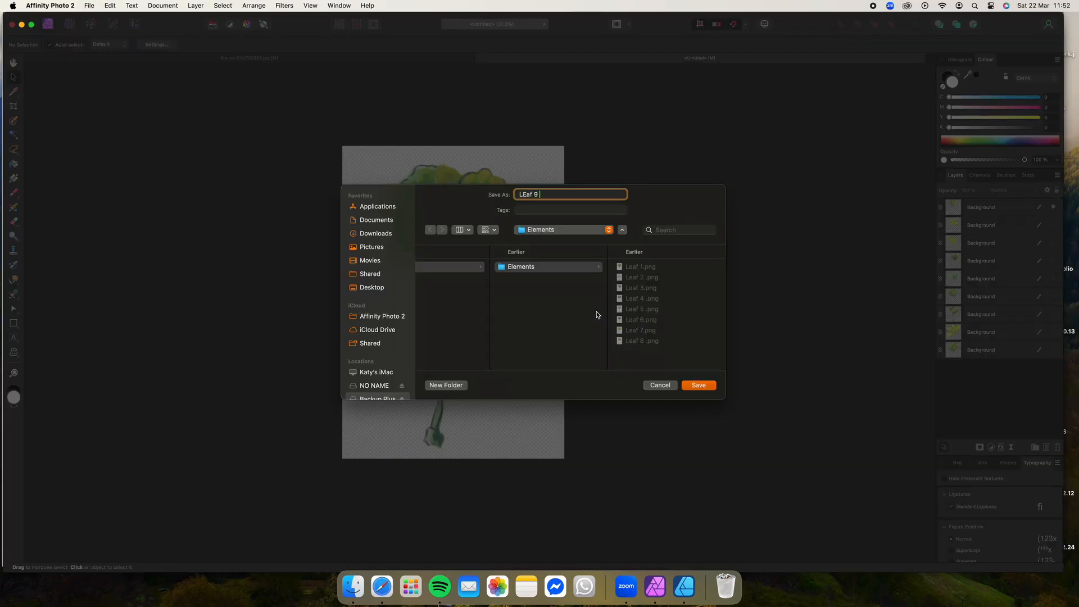
{"action": "key", "text": "Return"}
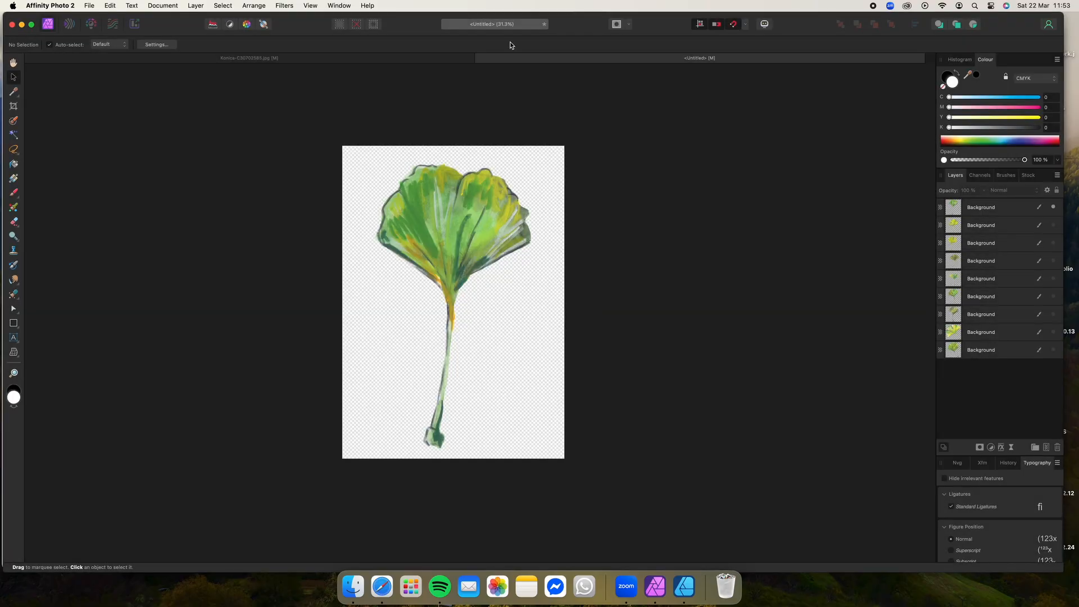
Switch to Affinity Designer 2, enlarge its window to fill the screen, and delete the scanned leaf sheet's Background layer
{"action": "left_click", "coordinate": [373, 60]}
{"action": "left_click", "coordinate": [514, 60]}
{"action": "left_click", "coordinate": [690, 588]}
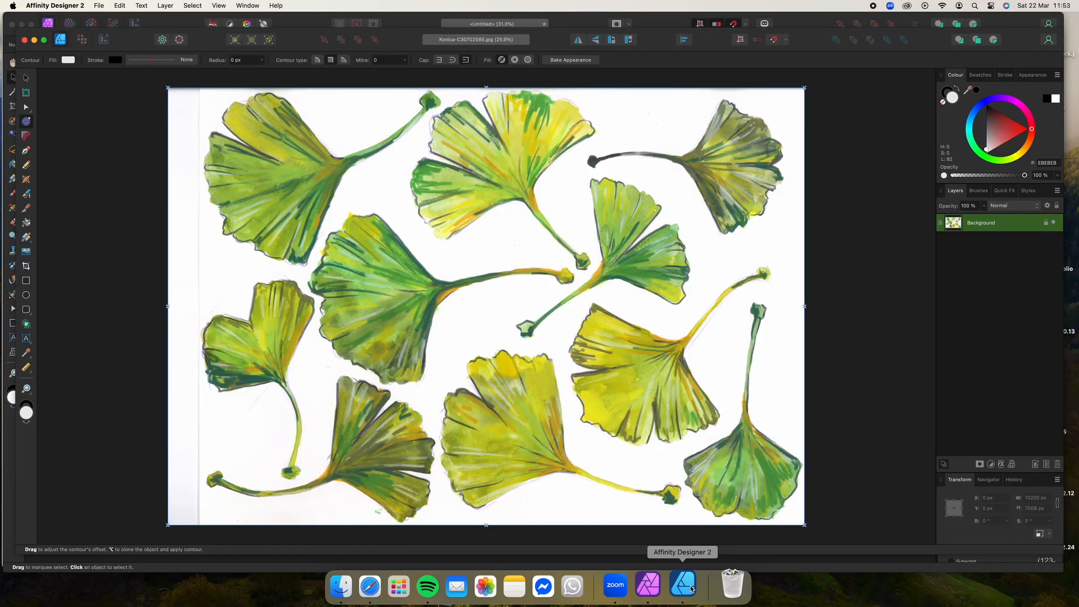
{"action": "left_click_drag", "start_coordinate": [555, 43], "coordinate": [543, 29]}
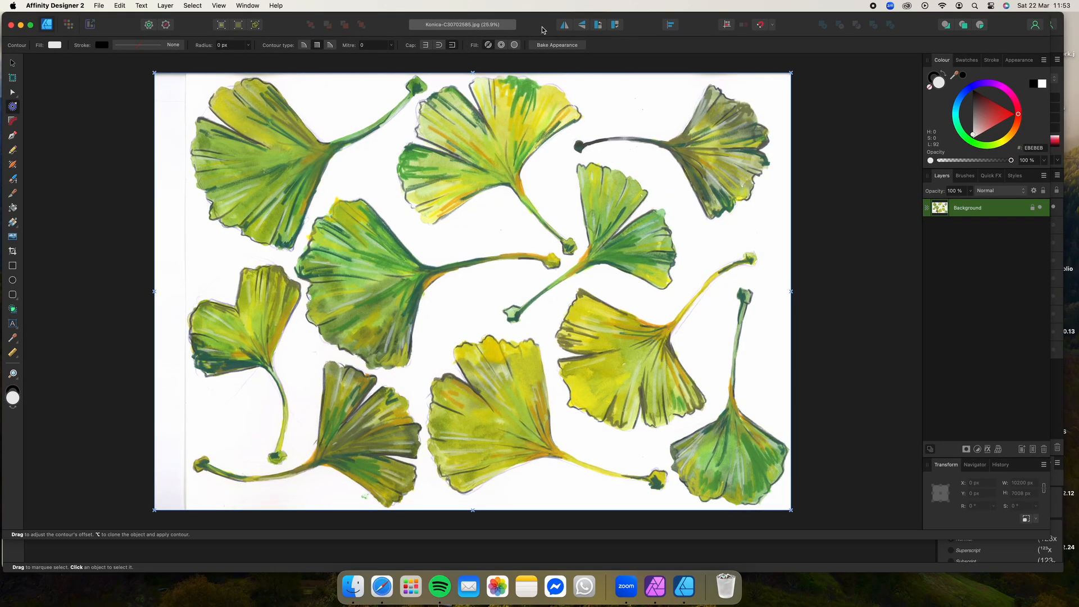
{"action": "left_click_drag", "start_coordinate": [1050, 538], "coordinate": [1064, 574]}
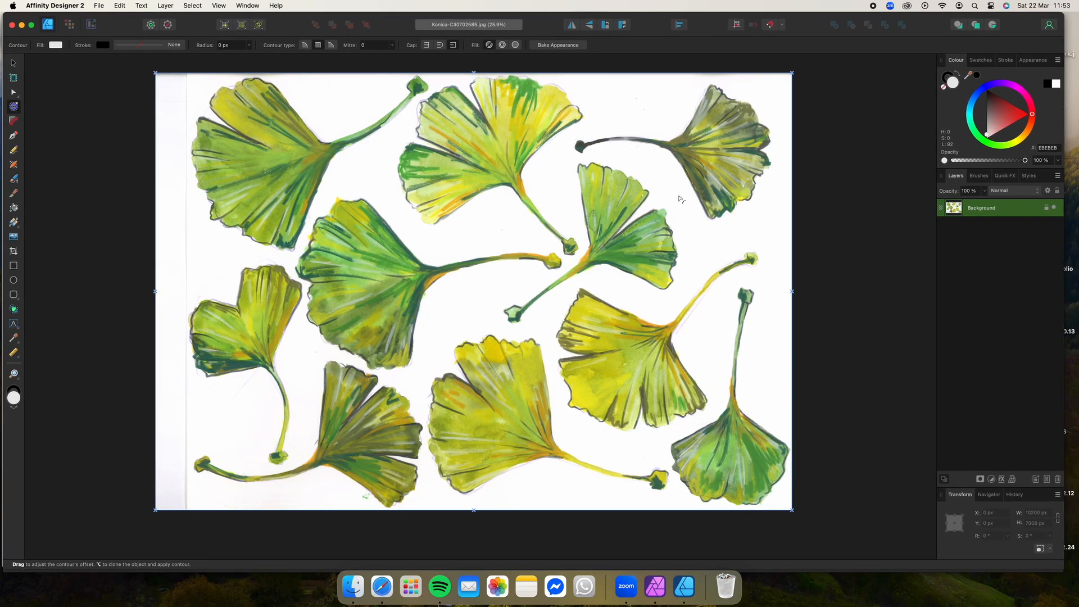
{"action": "key", "text": "Delete"}
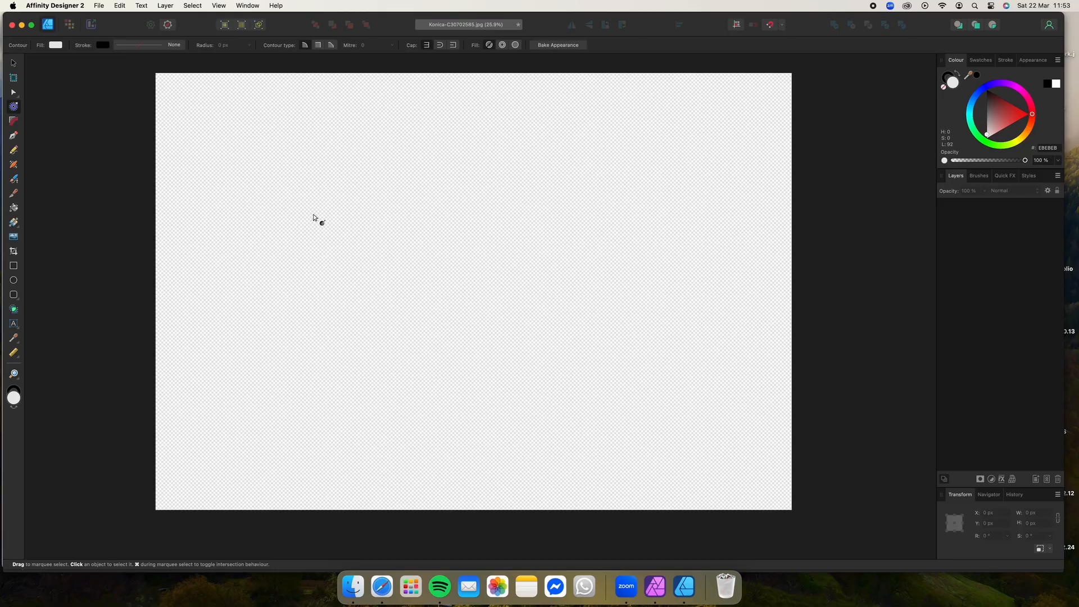
Begin a new document from the Press Ready A3 preset in landscape orientation, with margins turned off
{"action": "left_click", "coordinate": [100, 5]}
{"action": "left_click", "coordinate": [107, 20]}
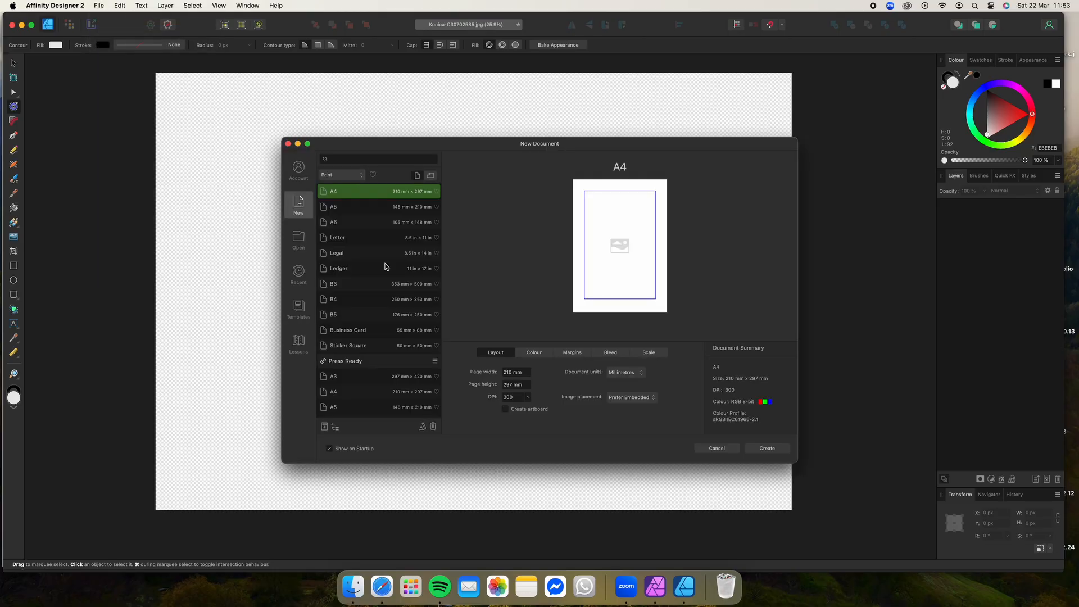
{"action": "left_click", "coordinate": [357, 377]}
{"action": "left_click", "coordinate": [430, 177]}
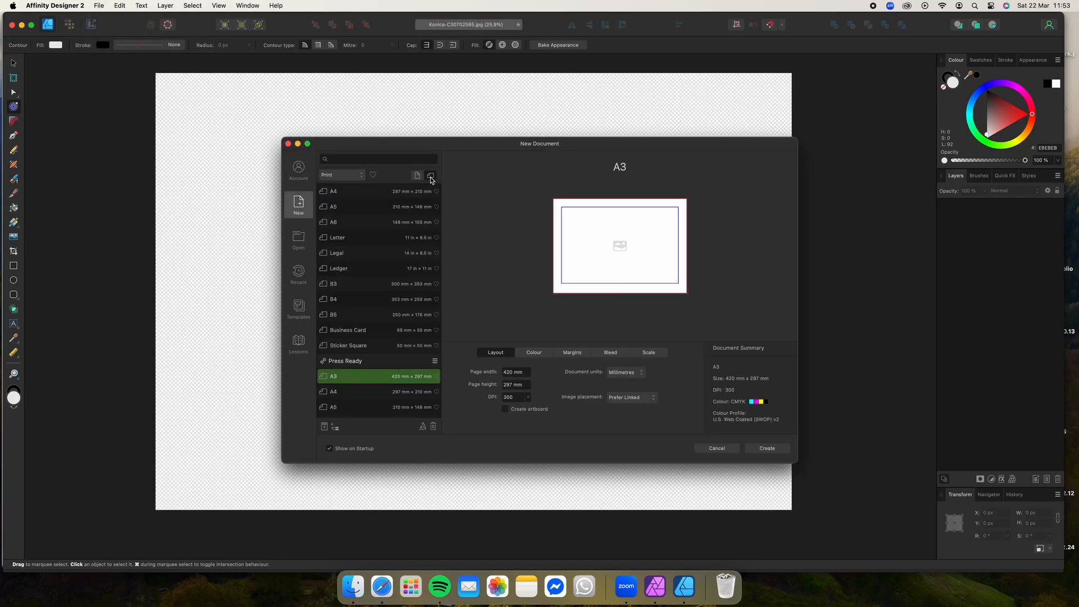
{"action": "left_click", "coordinate": [572, 352]}
{"action": "left_click", "coordinate": [521, 374]}
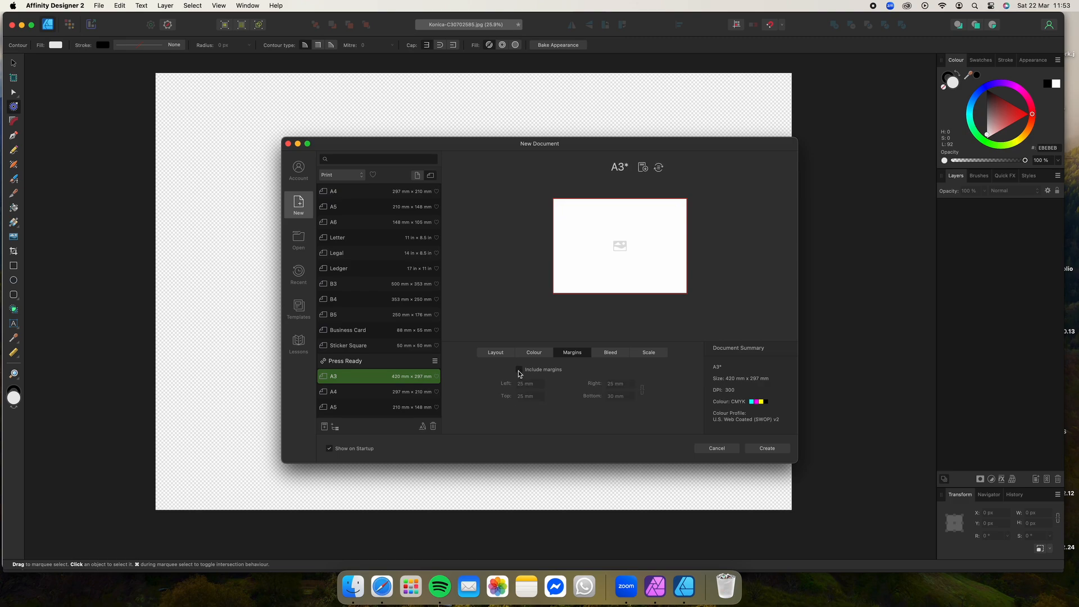
Review the colour and bleed settings, set the resolution to 400 DPI, and create the A3 document
{"action": "left_click", "coordinate": [534, 353]}
{"action": "left_click", "coordinate": [545, 373]}
{"action": "left_click", "coordinate": [546, 374]}
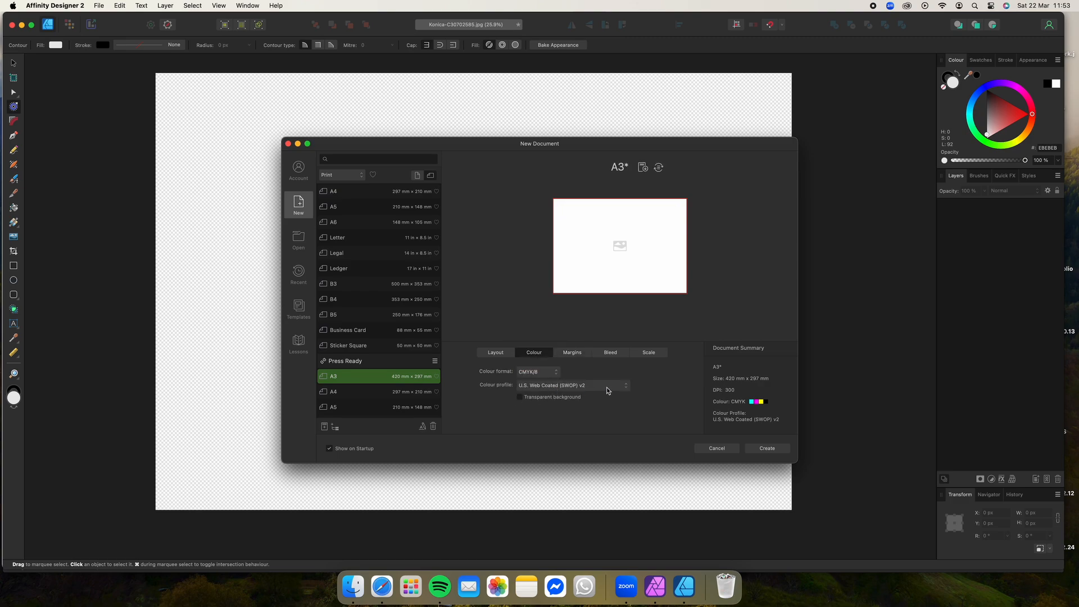
{"action": "left_click", "coordinate": [650, 354]}
{"action": "left_click", "coordinate": [625, 356]}
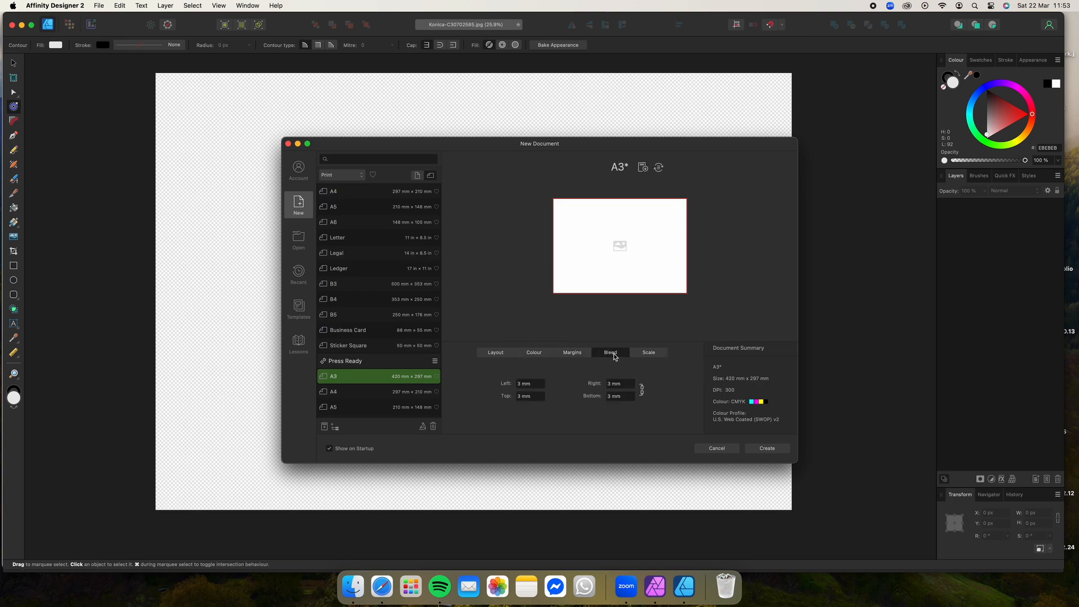
{"action": "left_click", "coordinate": [489, 354]}
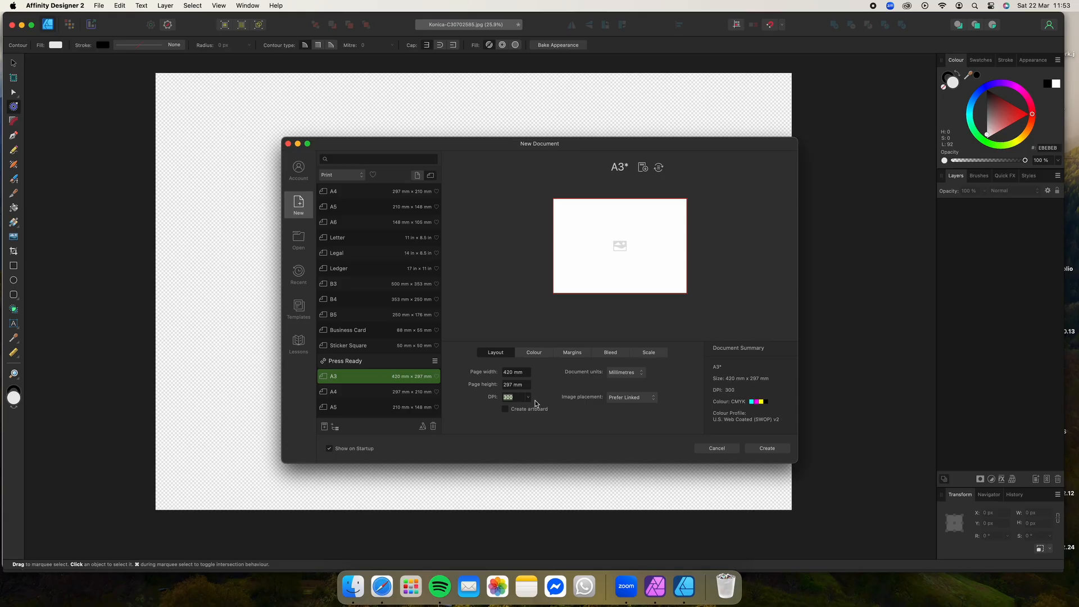
{"action": "left_click_drag", "start_coordinate": [529, 400], "coordinate": [556, 408]}
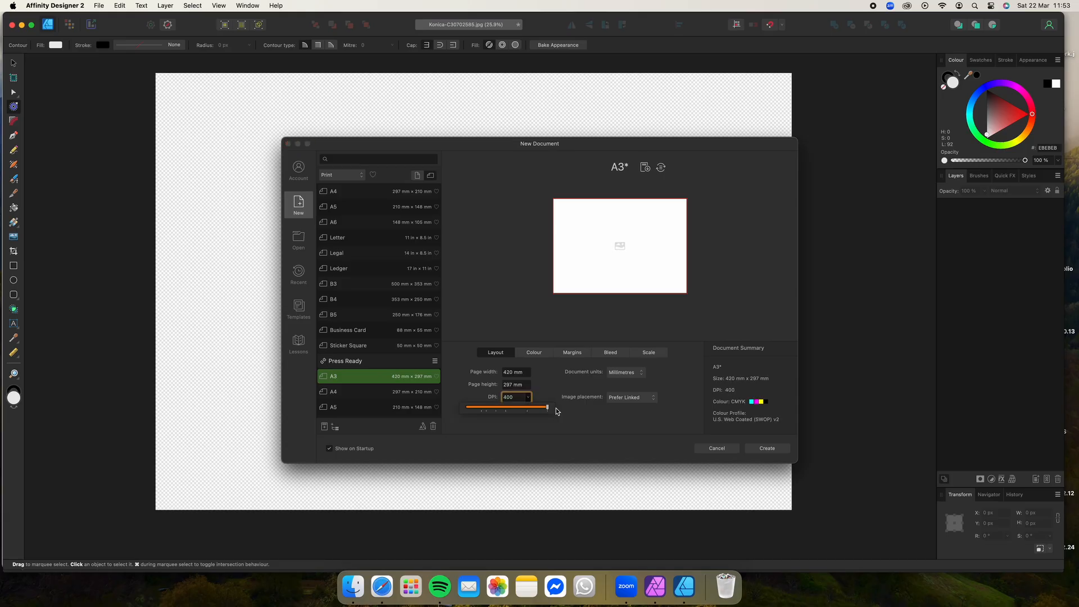
{"action": "left_click", "coordinate": [614, 422]}
{"action": "left_click", "coordinate": [768, 448]}
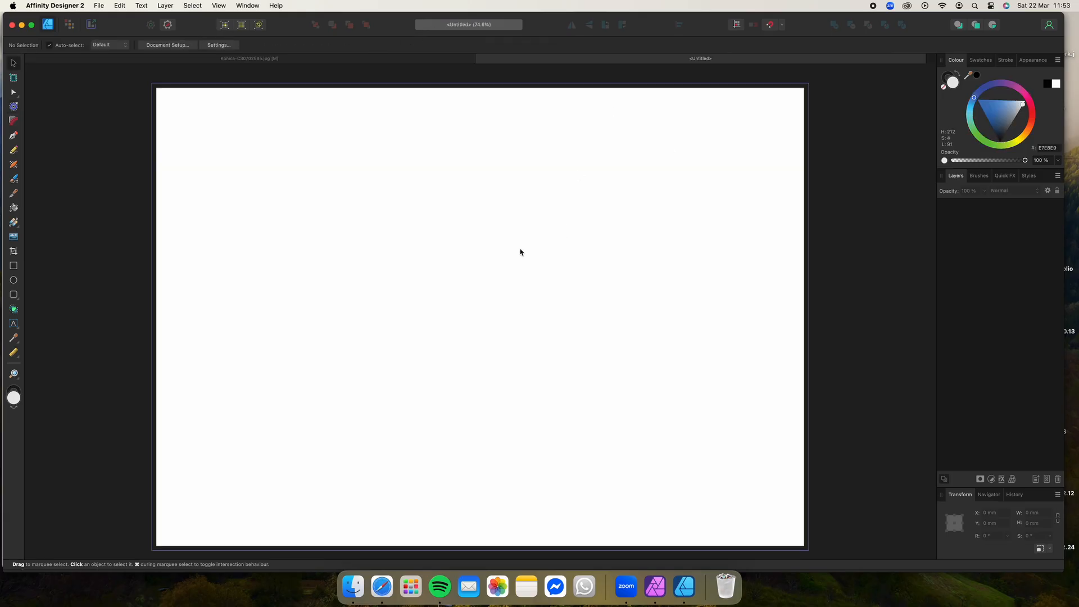
Switch to Finder and open the Elements folder inside Product Pattern's Ginko folder on the Backup Plus drive
{"action": "left_click", "coordinate": [353, 586]}
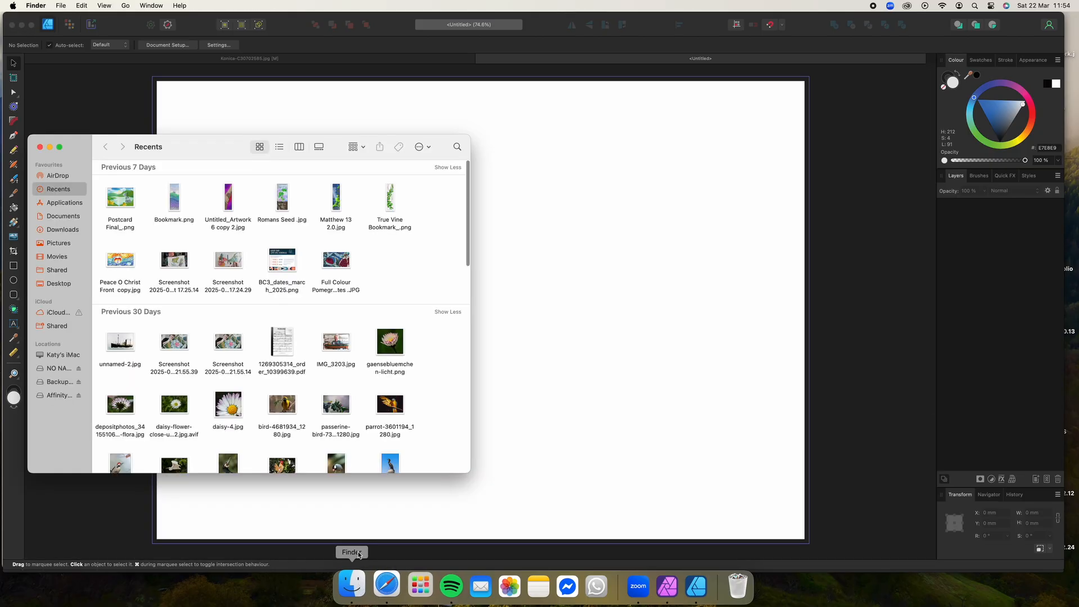
{"action": "left_click", "coordinate": [59, 382]}
{"action": "scroll", "coordinate": [247, 318], "scroll_direction": "down", "scroll_amount": 10}
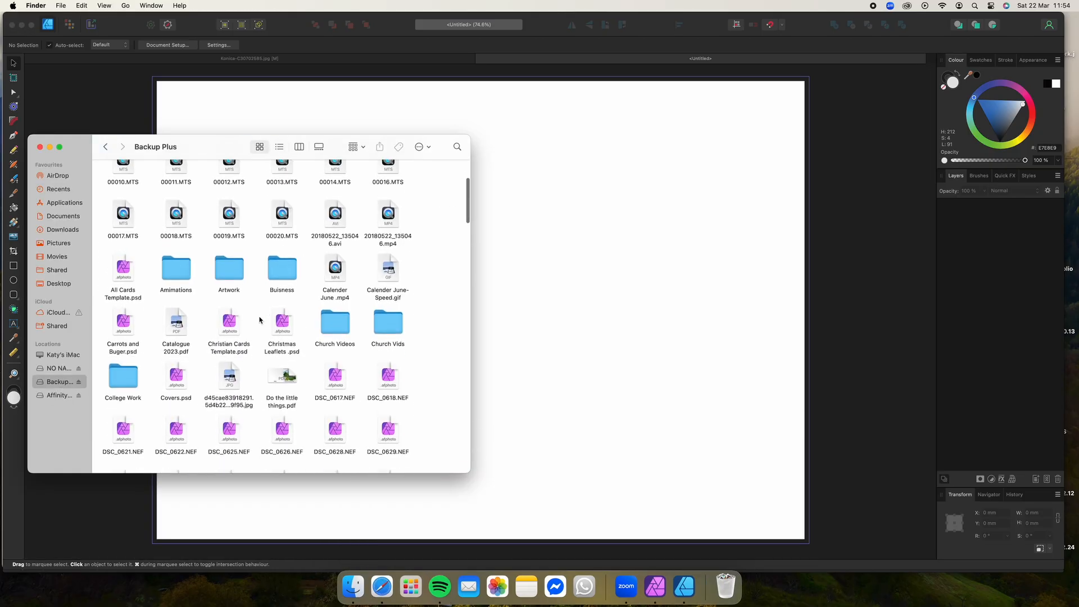
{"action": "scroll", "coordinate": [259, 320], "scroll_direction": "down", "scroll_amount": 15}
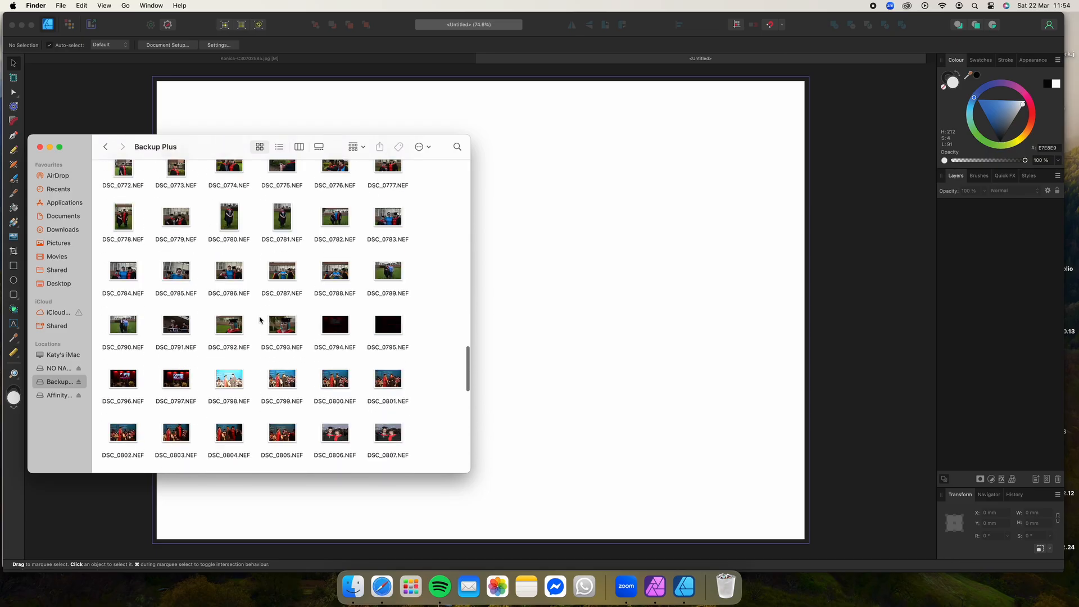
{"action": "double_click", "coordinate": [282, 433]}
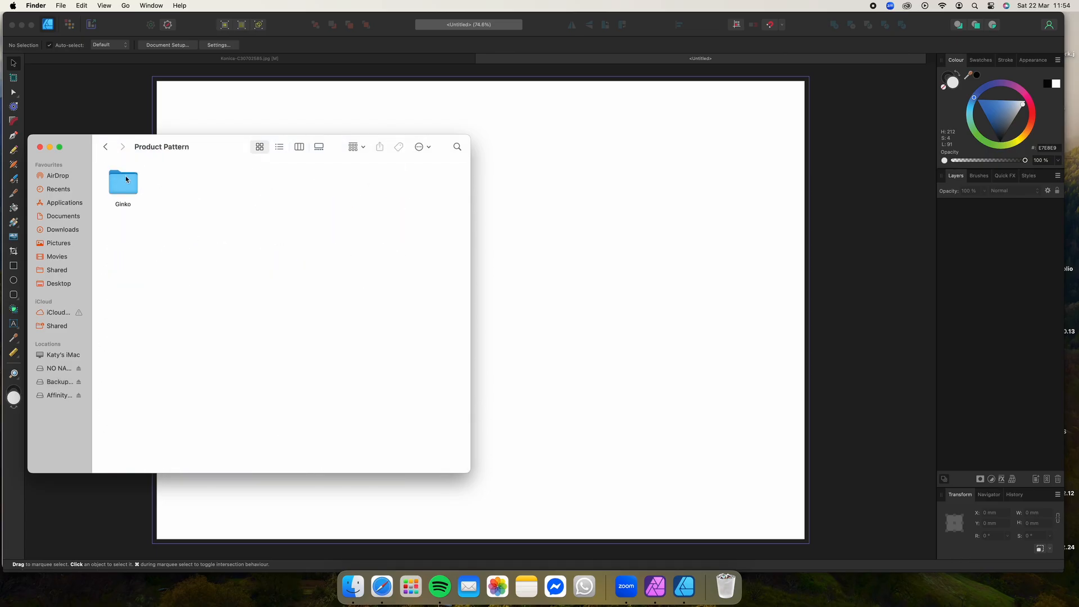
{"action": "double_click", "coordinate": [124, 181]}
{"action": "double_click", "coordinate": [123, 181]}
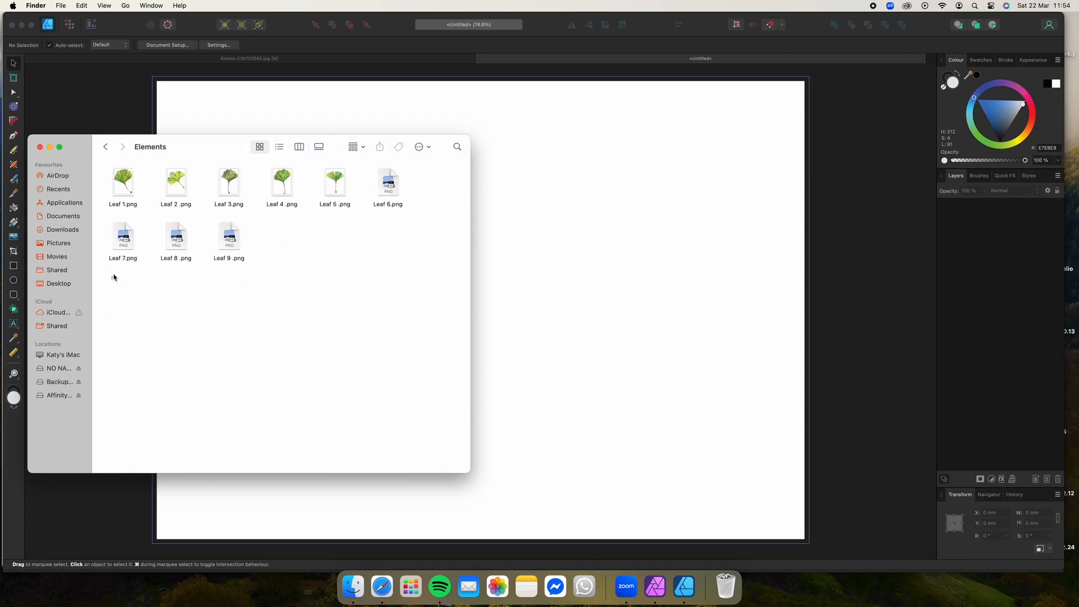
Place all nine leaf PNGs in the A3 document, move them together fully onto the page, and deselect them
{"action": "left_click_drag", "start_coordinate": [113, 277], "coordinate": [630, 239]}
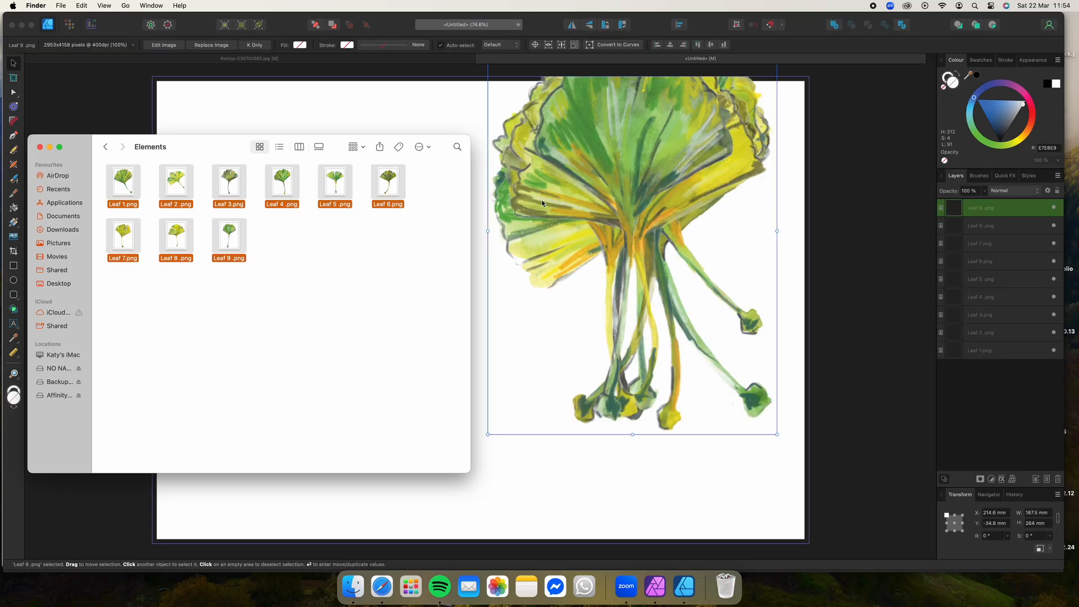
{"action": "key", "text": "super+m"}
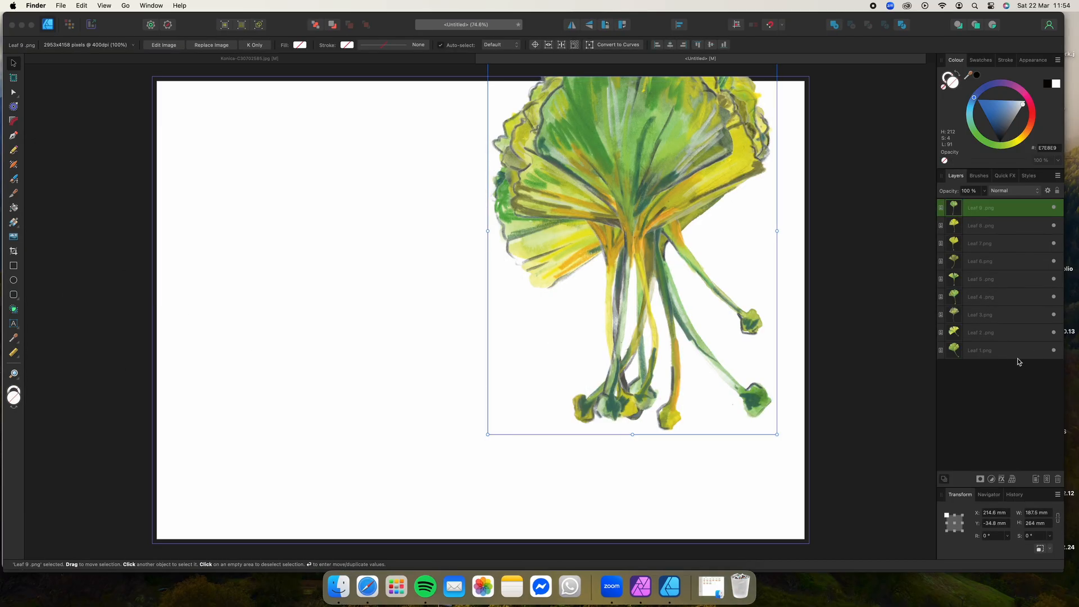
{"action": "left_click", "coordinate": [1018, 356], "text": "shift"}
{"action": "left_click_drag", "start_coordinate": [657, 134], "coordinate": [470, 195]}
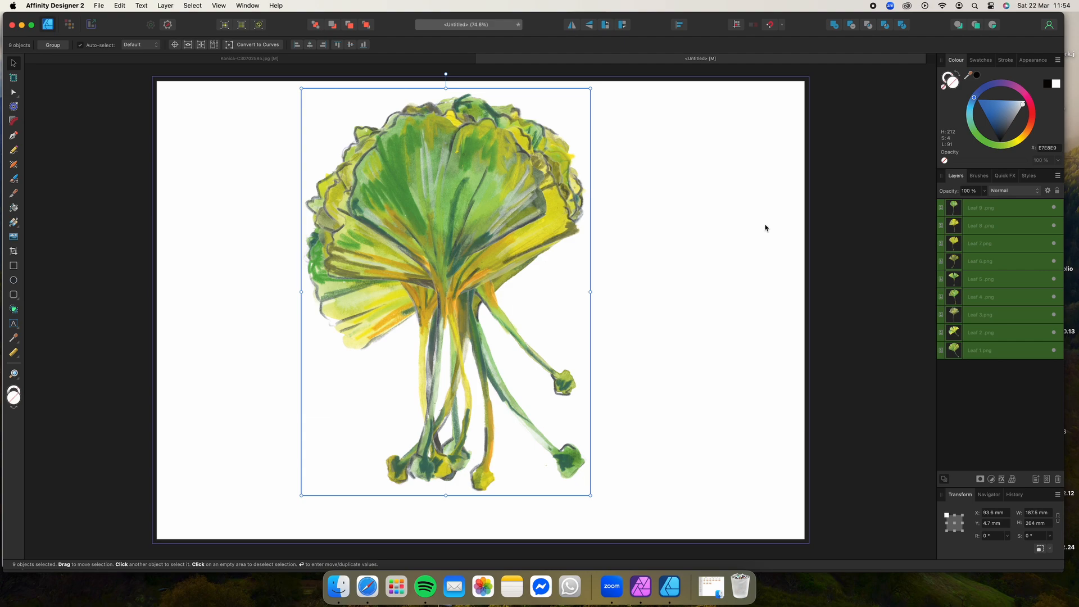
{"action": "left_click", "coordinate": [836, 206]}
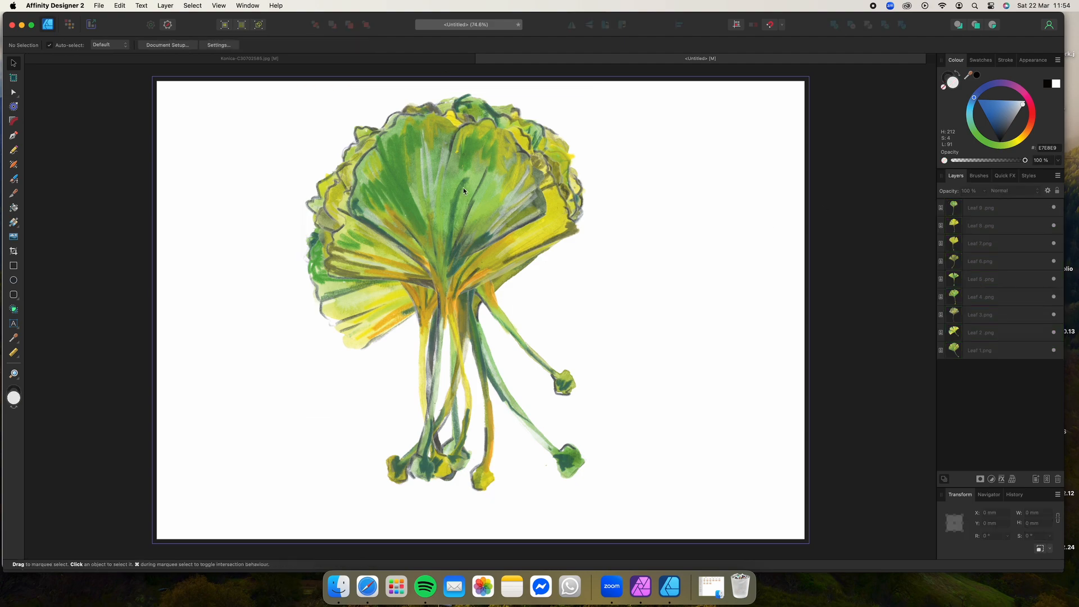
Group all nine leaf layers, from Leaf 1 to Leaf 9, into one group
{"action": "left_click", "coordinate": [992, 354]}
{"action": "left_click", "coordinate": [992, 208], "text": "shift"}
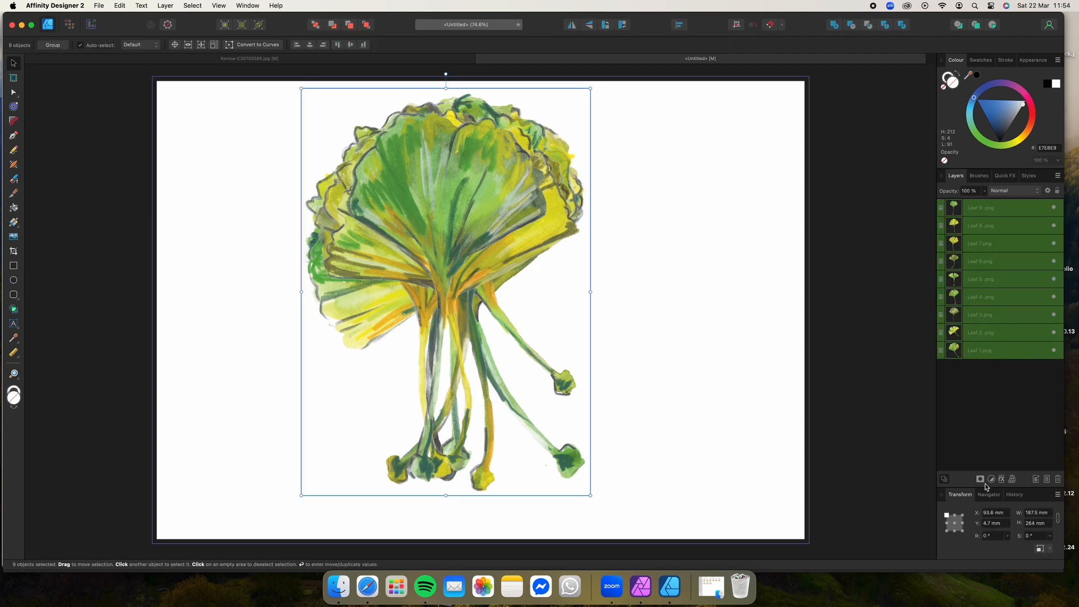
{"action": "right_click", "coordinate": [1013, 310]}
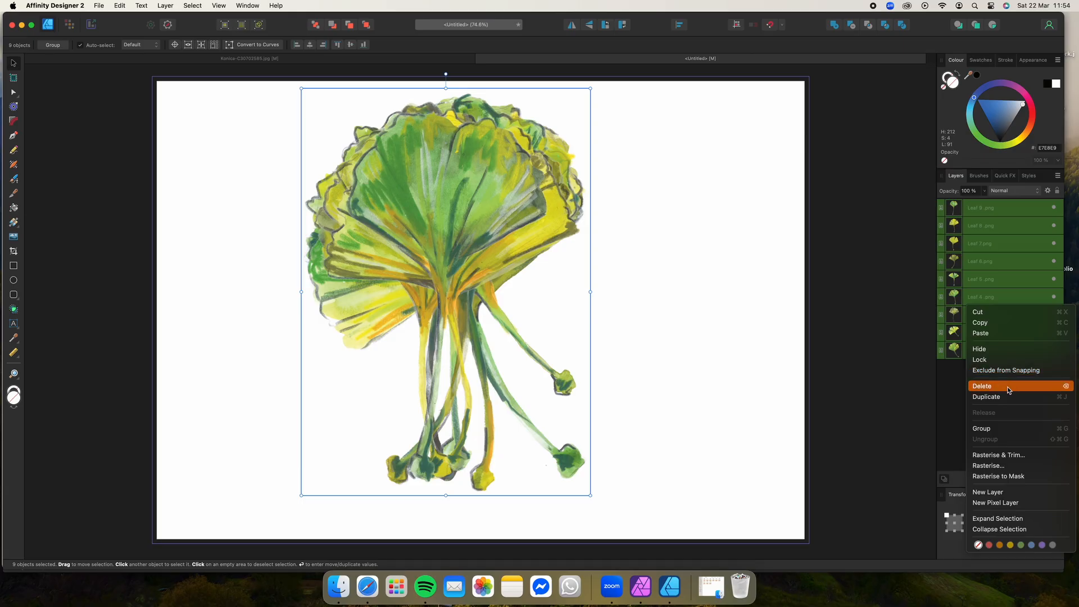
{"action": "left_click", "coordinate": [1007, 428]}
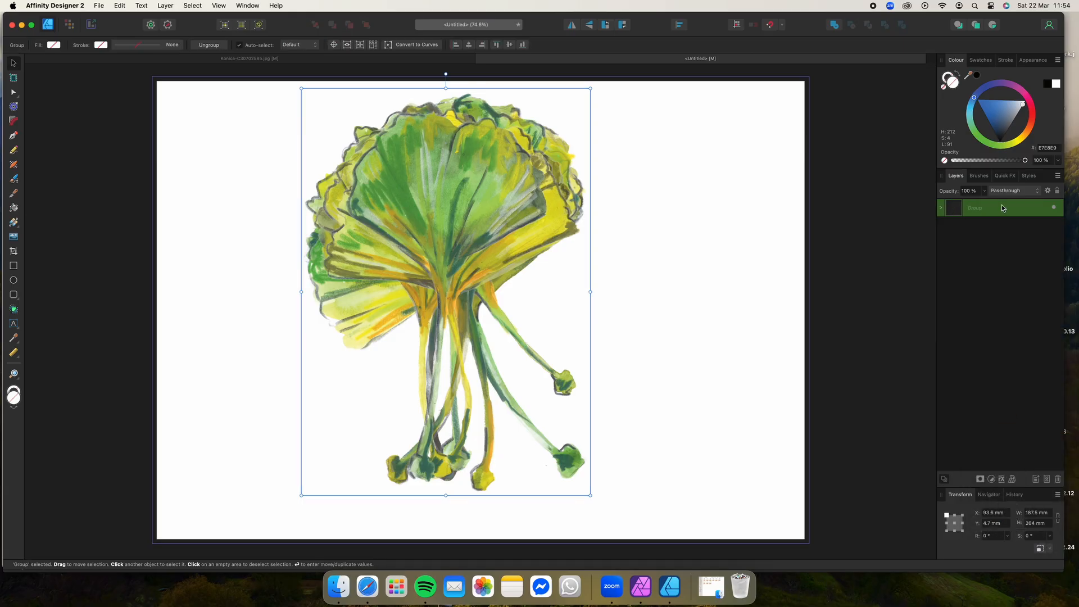
Duplicate the leaf group, then lock and hide the upper copy as a backup
{"action": "right_click", "coordinate": [1009, 208]}
{"action": "left_click", "coordinate": [996, 324]}
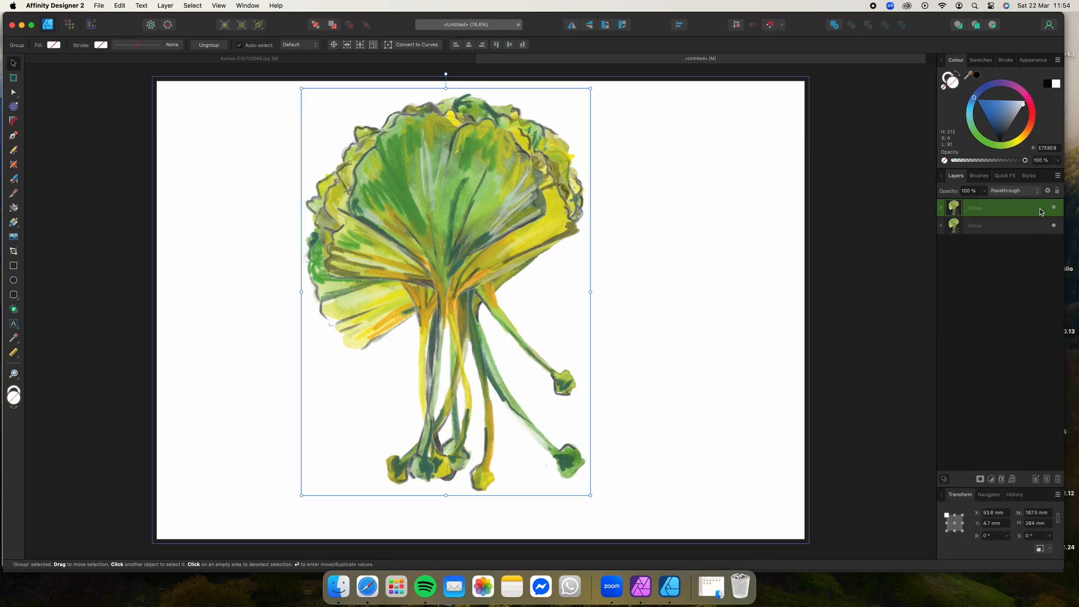
{"action": "left_click", "coordinate": [1047, 208]}
{"action": "left_click", "coordinate": [1054, 208]}
Expand the lower group and scale its nine leaves down together to about 104 × 146 mm
{"action": "left_click", "coordinate": [975, 227]}
{"action": "left_click", "coordinate": [941, 226]}
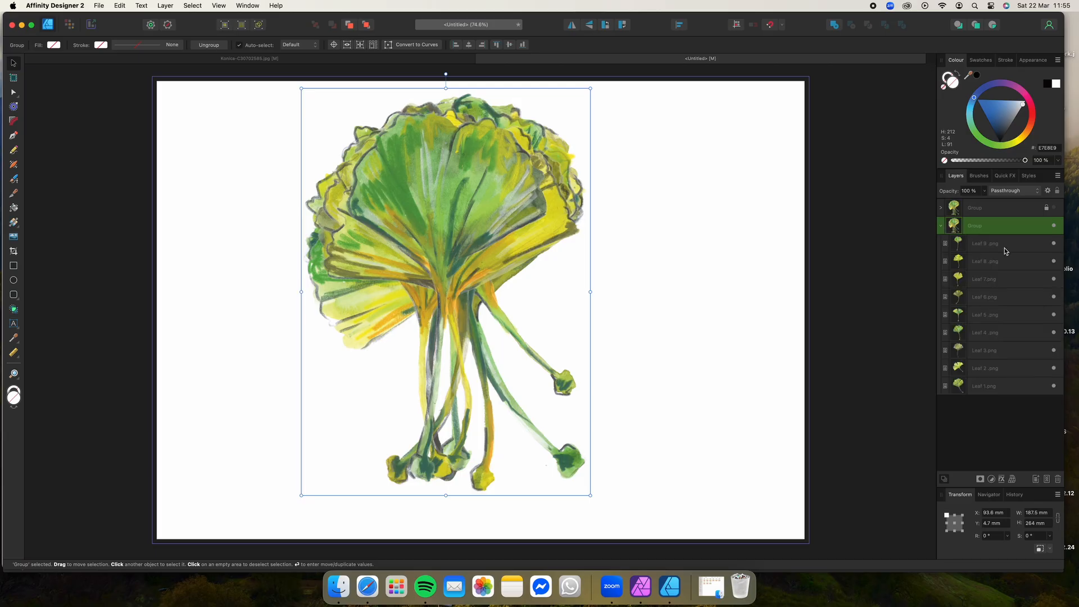
{"action": "left_click", "coordinate": [1006, 246]}
{"action": "left_click", "coordinate": [991, 386], "text": "shift"}
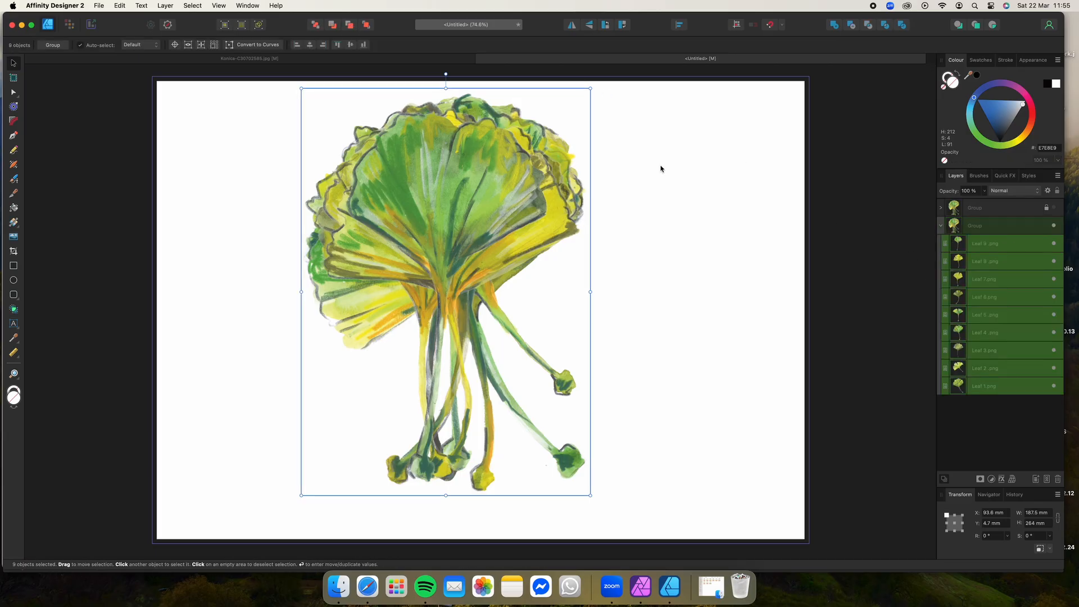
{"action": "left_click_drag", "start_coordinate": [590, 88], "coordinate": [465, 237]}
{"action": "key", "text": "super+z"}
{"action": "left_click_drag", "start_coordinate": [600, 93], "coordinate": [472, 279]}
{"action": "left_click", "coordinate": [640, 262]}
Pull the top two leaves off the pile, placing Leaf 9 on the page's left side and Leaf 8 in its upper-right corner
{"action": "left_click_drag", "start_coordinate": [399, 307], "coordinate": [338, 252]}
{"action": "left_click", "coordinate": [1016, 243]}
{"action": "left_click_drag", "start_coordinate": [570, 228], "coordinate": [734, 133]}
{"action": "mouse_move", "coordinate": [313, 340]}
{"action": "left_mouse_down"}
{"action": "mouse_move", "coordinate": [298, 339]}
{"action": "mouse_move", "coordinate": [303, 351]}
{"action": "left_mouse_up"}
Rotate Leaf 9 about 51° clockwise and move it near the page's top edge, left of the pile
{"action": "left_click", "coordinate": [13, 374]}
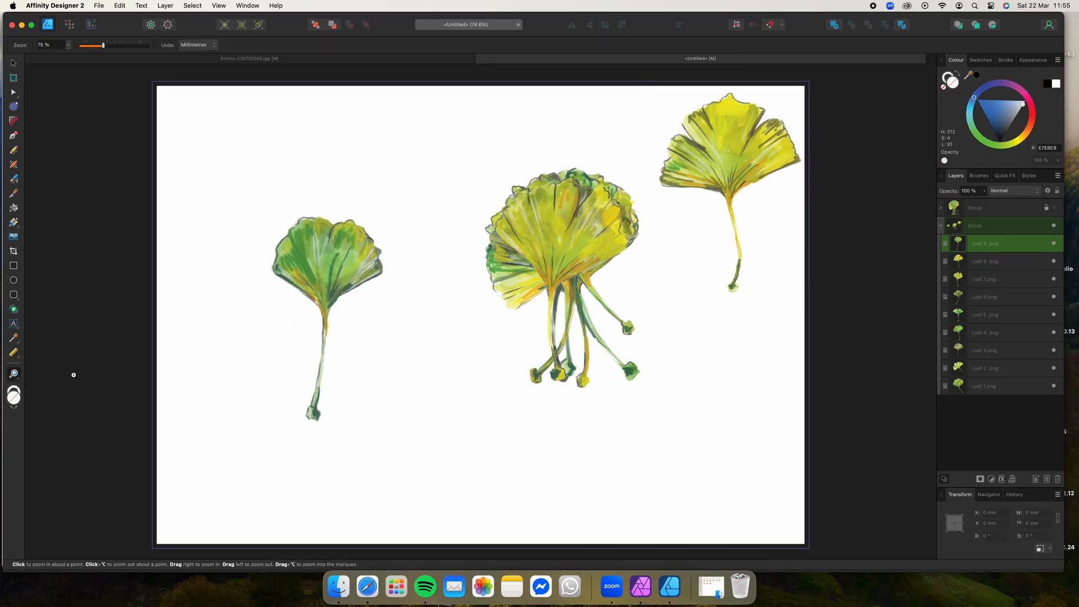
{"action": "left_click_drag", "start_coordinate": [157, 381], "coordinate": [4, 374]}
{"action": "scroll", "coordinate": [107, 284], "scroll_direction": "left", "scroll_amount": 5}
{"action": "scroll", "coordinate": [111, 279], "scroll_direction": "down", "scroll_amount": 1}
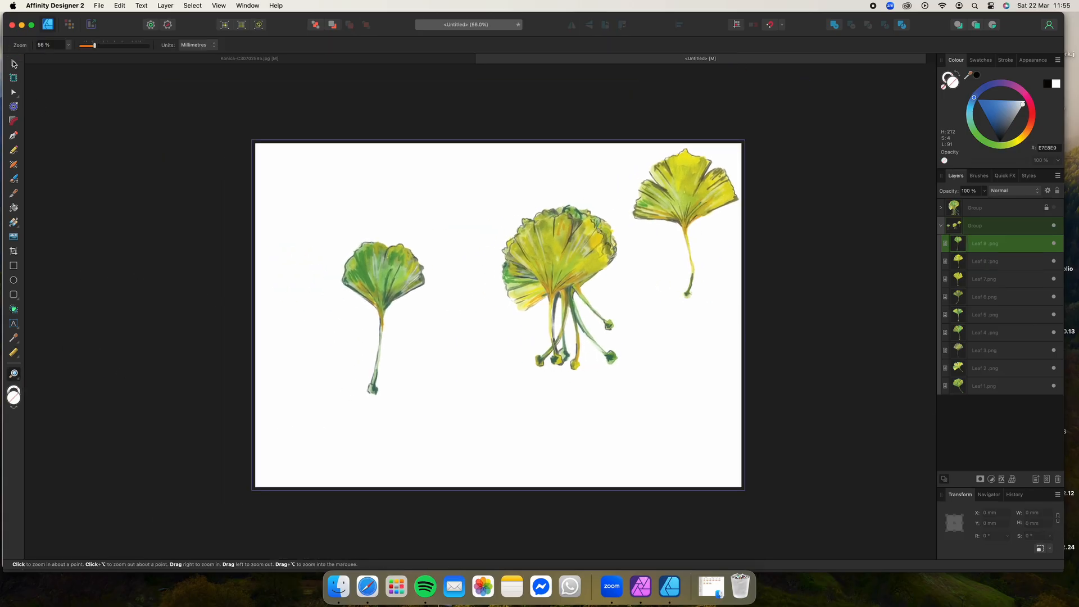
{"action": "key", "text": "v"}
{"action": "left_click_drag", "start_coordinate": [385, 221], "coordinate": [459, 195]}
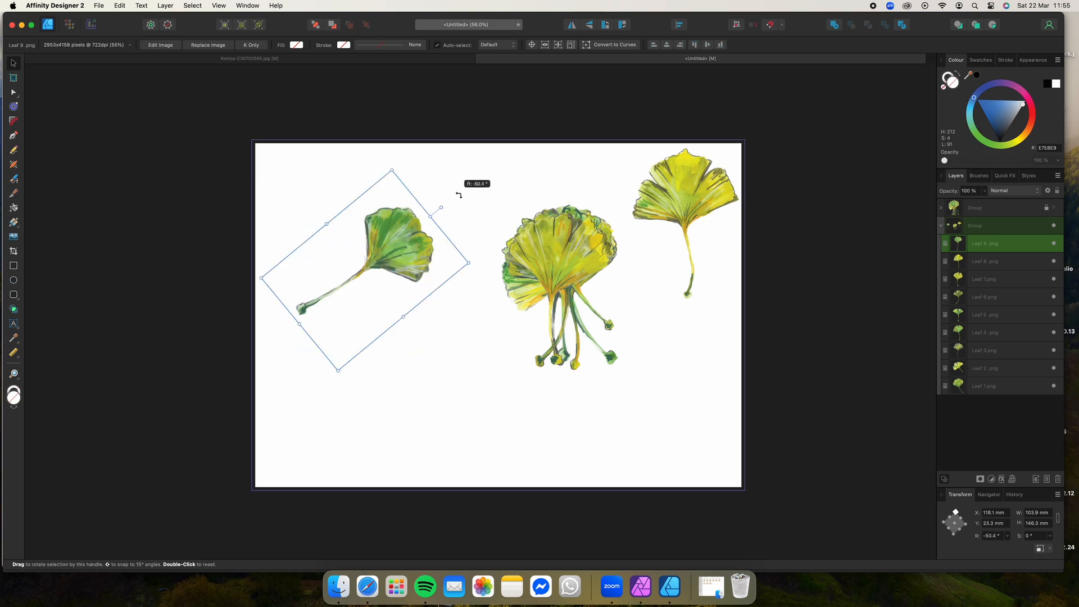
{"action": "left_click_drag", "start_coordinate": [402, 242], "coordinate": [438, 186]}
Turn Leaf 7 about 86° counter-clockwise against the page's left edge, and shift Leaf 9 over the upper-left page edge
{"action": "left_click_drag", "start_coordinate": [582, 247], "coordinate": [367, 337]}
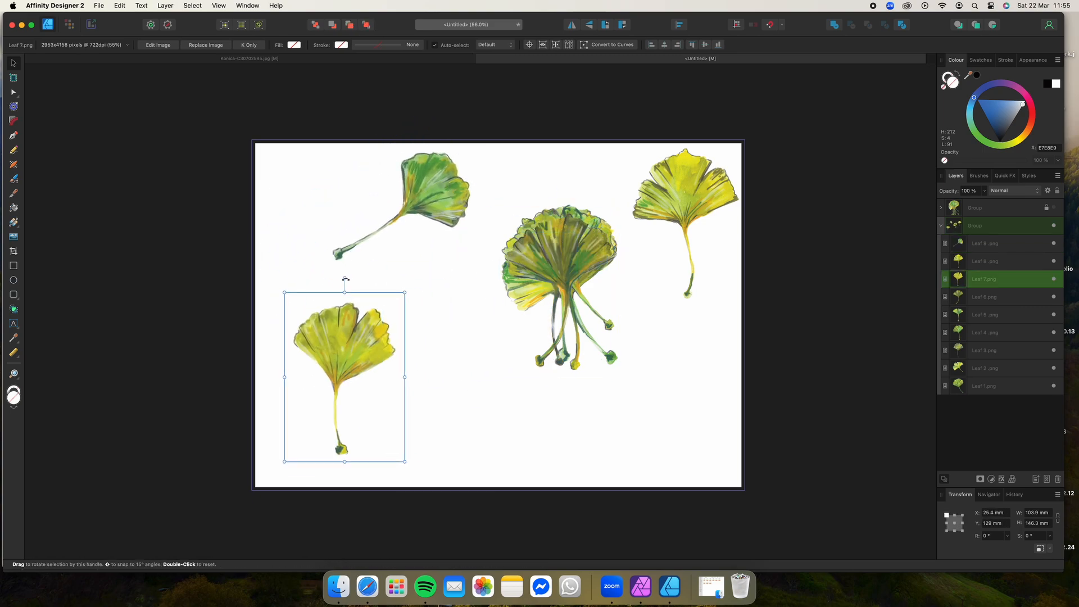
{"action": "left_click_drag", "start_coordinate": [346, 279], "coordinate": [245, 371]}
{"action": "left_click_drag", "start_coordinate": [329, 373], "coordinate": [303, 282]}
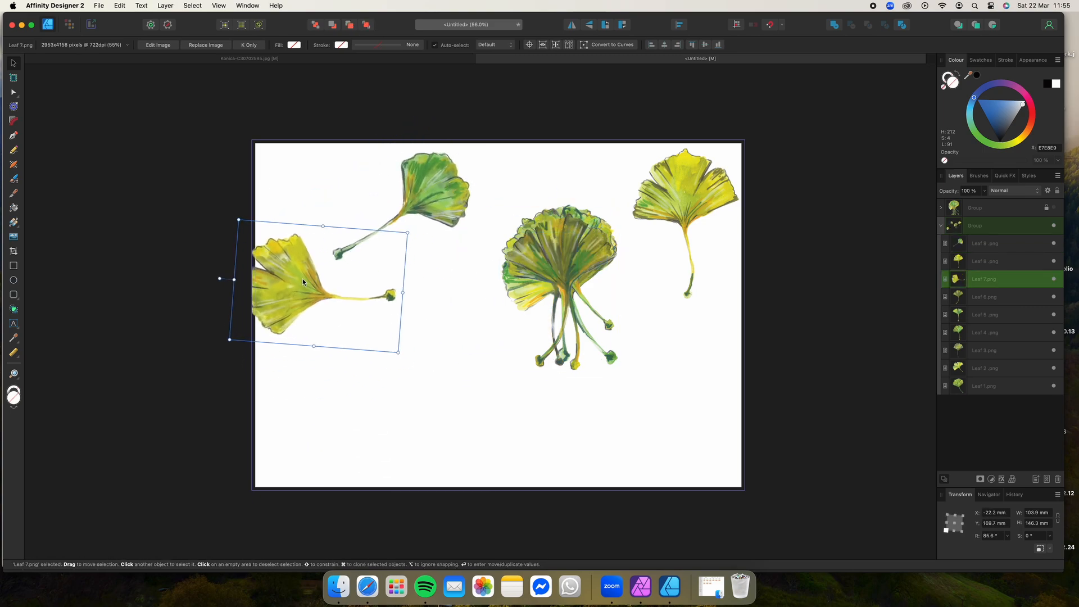
{"action": "left_click_drag", "start_coordinate": [434, 188], "coordinate": [353, 162]}
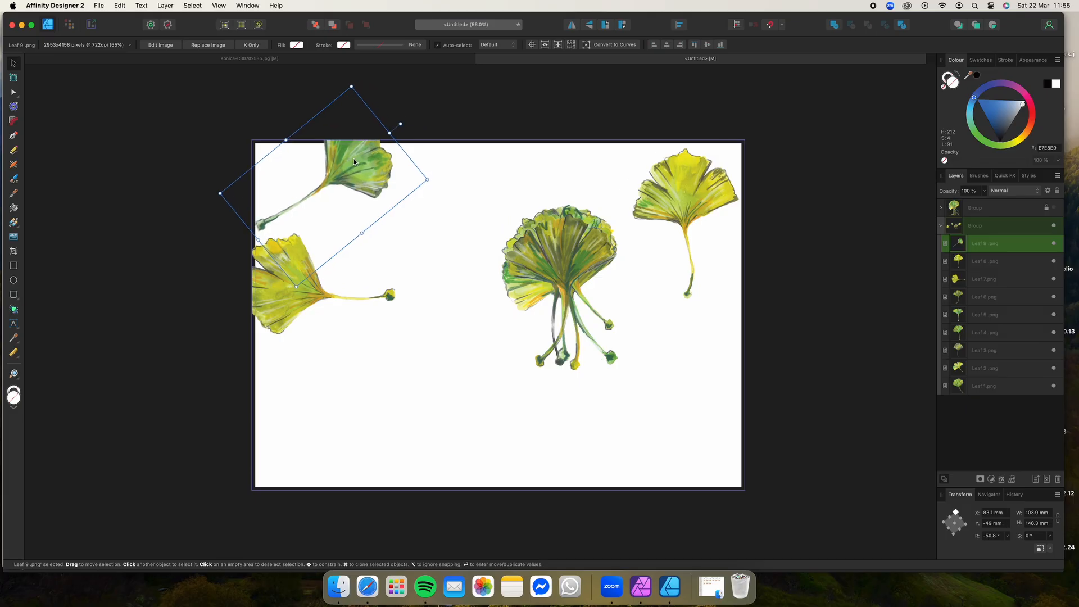
Move Leaf 8 beside Leaf 7, and place Leaf 6 below it, rotated about 119° clockwise
{"action": "left_click_drag", "start_coordinate": [686, 192], "coordinate": [406, 244]}
{"action": "left_click", "coordinate": [539, 285]}
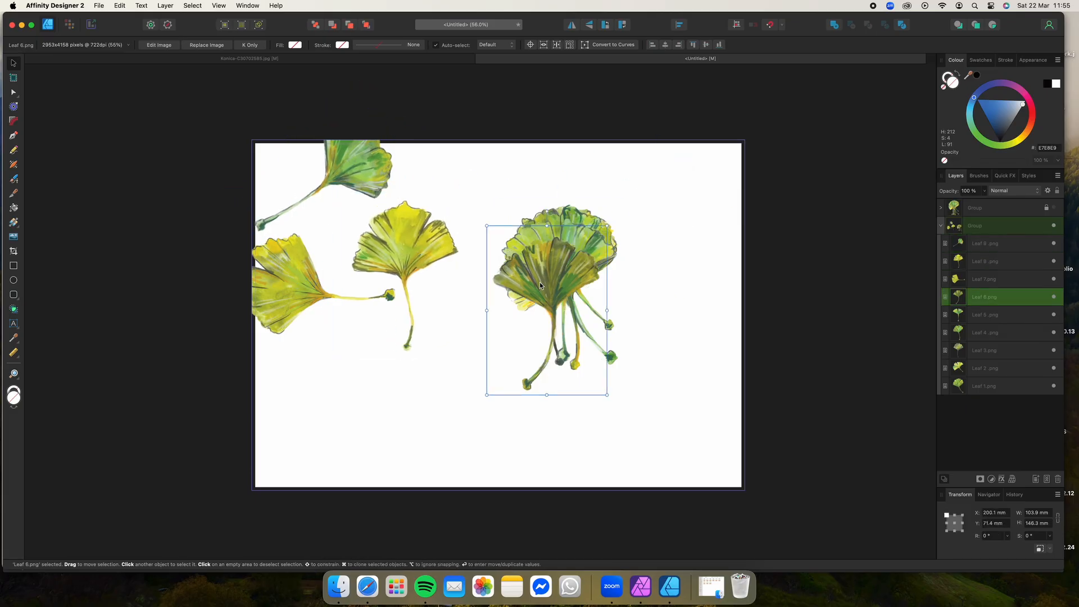
{"action": "left_click_drag", "start_coordinate": [540, 285], "coordinate": [532, 311]}
{"action": "left_click_drag", "start_coordinate": [539, 239], "coordinate": [471, 405]}
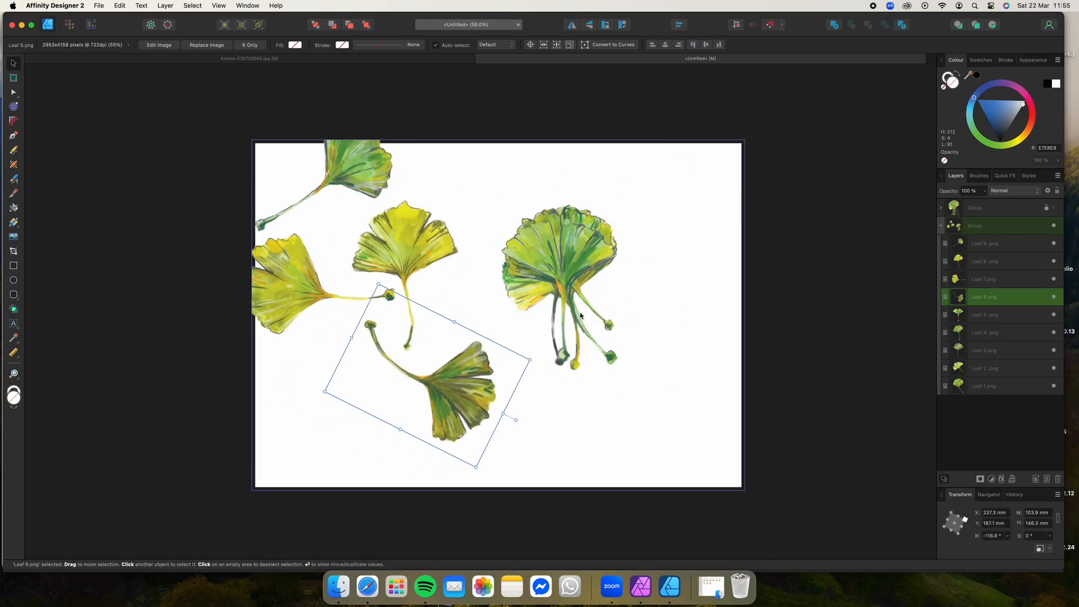
Rotate Leaf 5 about 65° clockwise and place it below Leaf 7 with its stem crossing the page's left edge
{"action": "left_click_drag", "start_coordinate": [576, 250], "coordinate": [404, 324]}
{"action": "left_click_drag", "start_coordinate": [389, 264], "coordinate": [479, 320]}
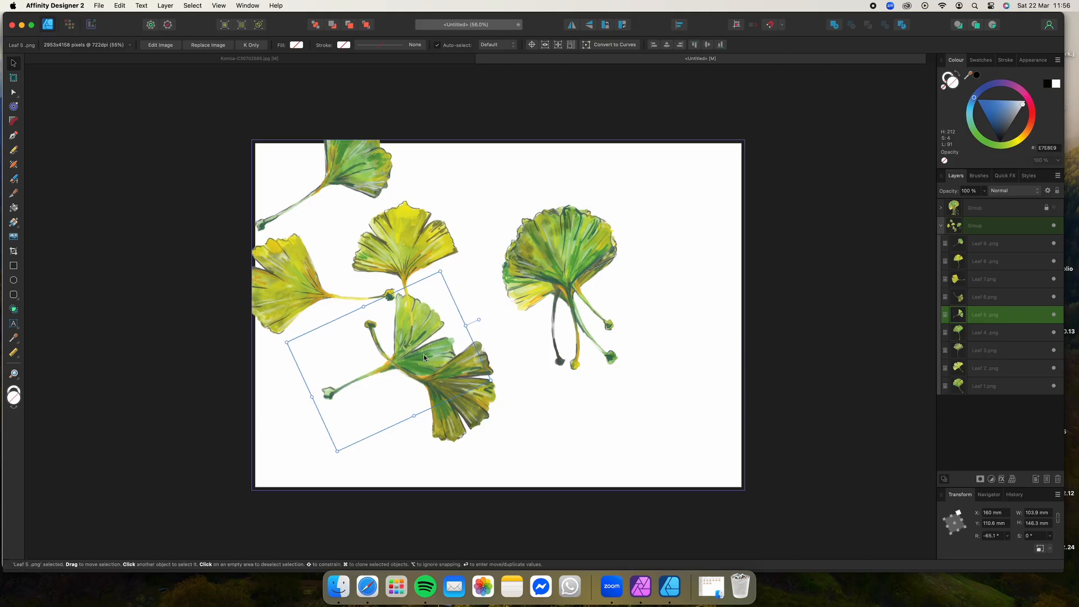
{"action": "left_click_drag", "start_coordinate": [424, 358], "coordinate": [333, 380]}
Turn Leaf 4 about 67° counter-clockwise onto the page's bottom edge, and move Leaf 3 over the lower-left corner
{"action": "left_click", "coordinate": [562, 259]}
{"action": "left_click_drag", "start_coordinate": [560, 188], "coordinate": [469, 248]}
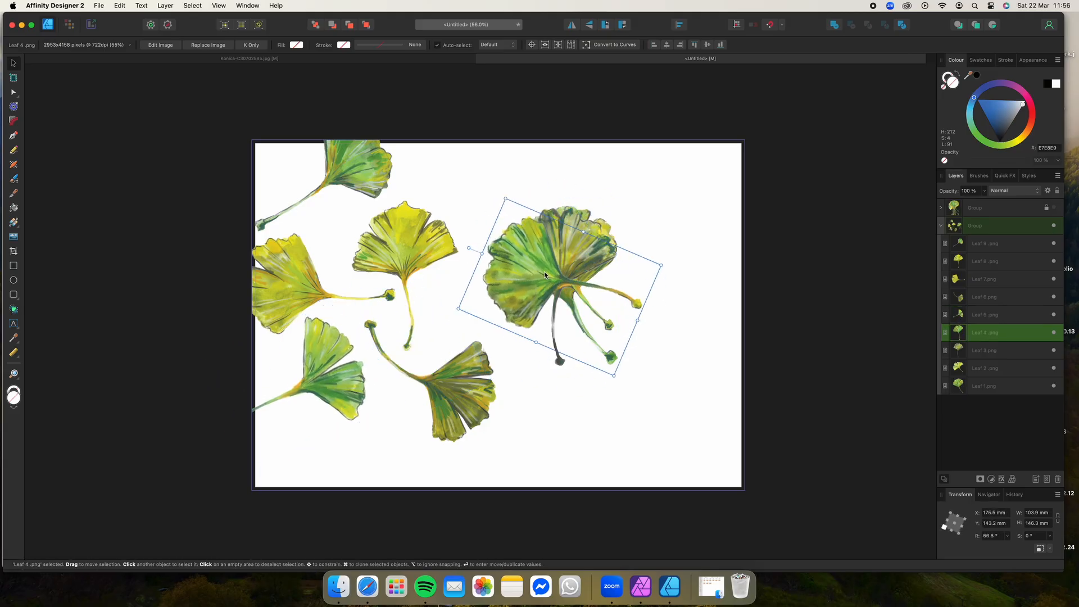
{"action": "left_click_drag", "start_coordinate": [544, 274], "coordinate": [416, 455]}
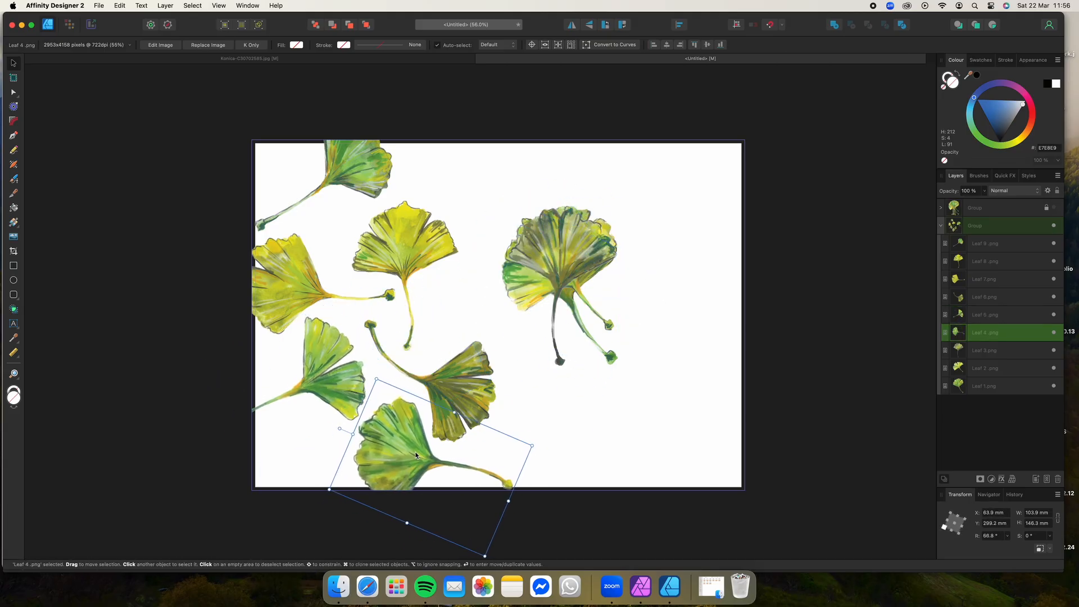
{"action": "left_click_drag", "start_coordinate": [568, 248], "coordinate": [299, 465]}
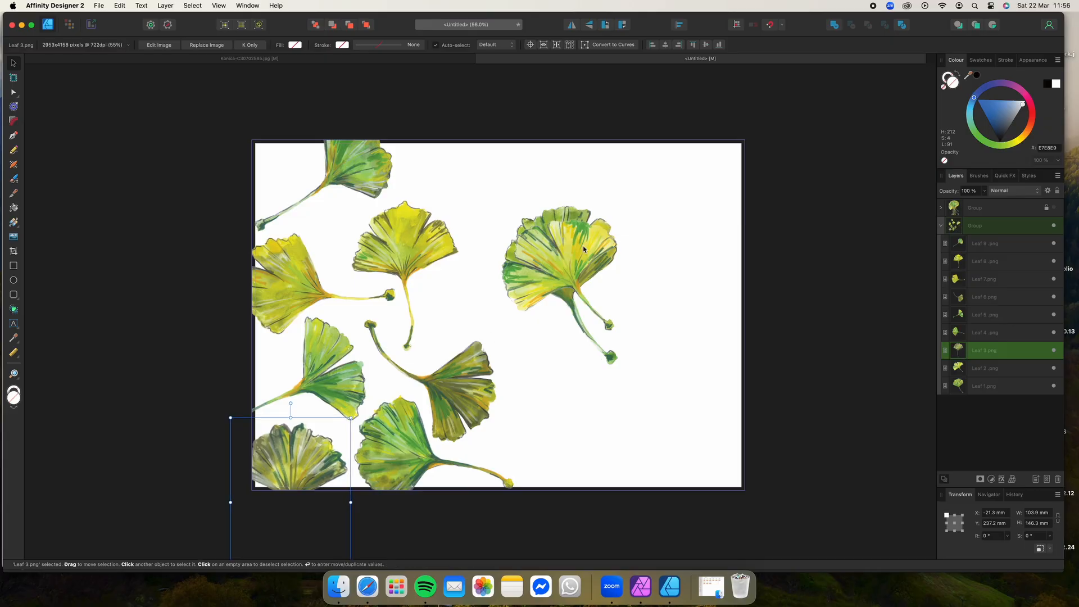
Move Leaf 2 beside Leaf 8, and turn Leaf 1 about 137° counter-clockwise onto the page's top edge
{"action": "left_click_drag", "start_coordinate": [584, 250], "coordinate": [508, 284]}
{"action": "left_click", "coordinate": [564, 248]}
{"action": "left_click_drag", "start_coordinate": [559, 189], "coordinate": [479, 378]}
{"action": "left_click_drag", "start_coordinate": [550, 320], "coordinate": [501, 194]}
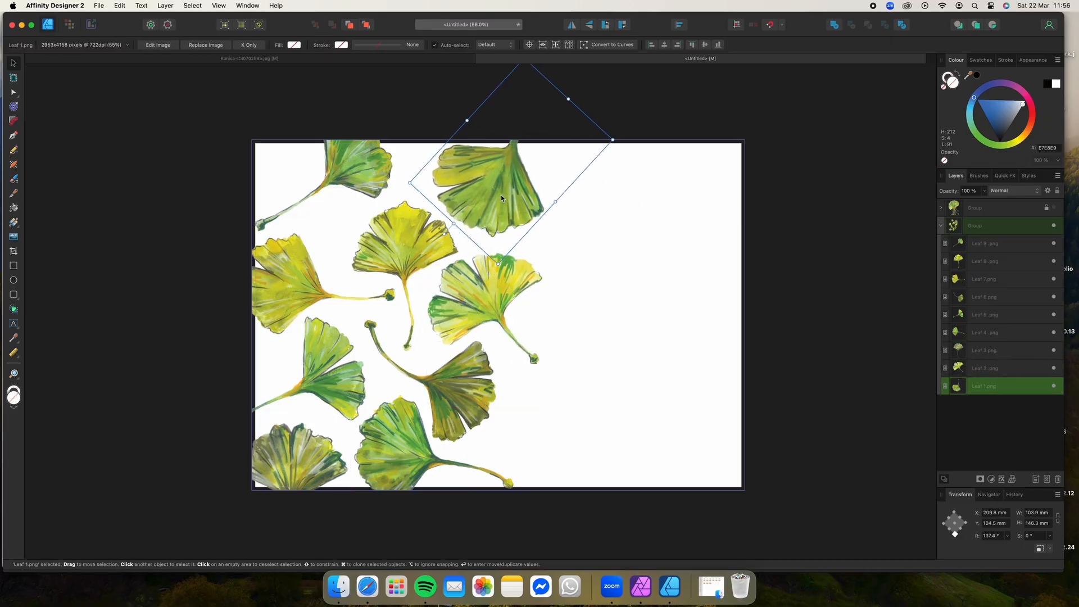
Duplicate the hidden locked leaf group, keep the locked original on top of the stack, and expand and show the copy
{"action": "left_click", "coordinate": [882, 252]}
{"action": "right_click", "coordinate": [996, 210]}
{"action": "left_click", "coordinate": [994, 324]}
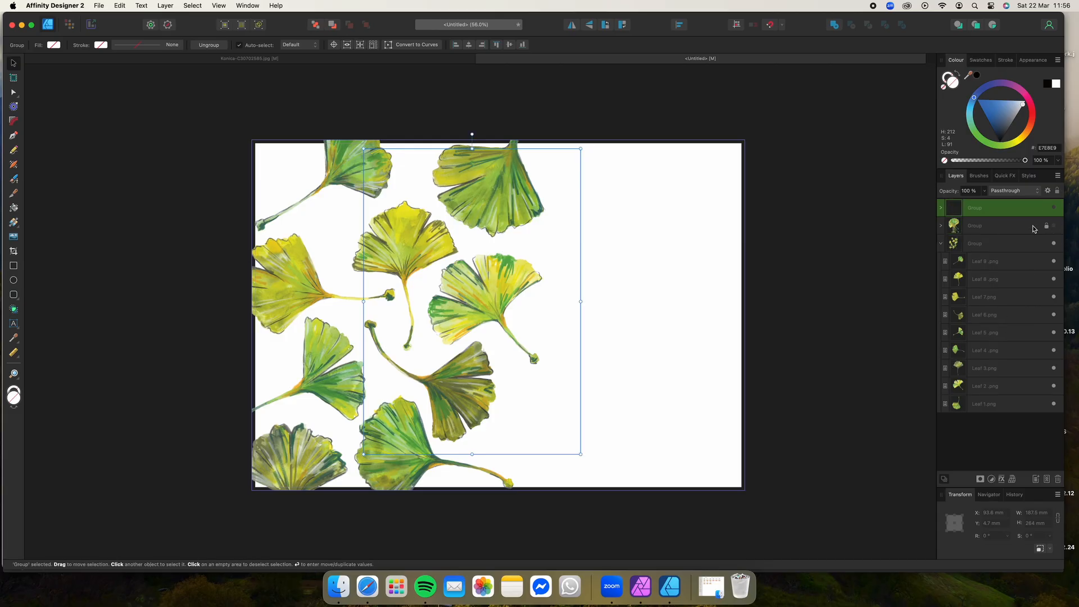
{"action": "left_click_drag", "start_coordinate": [1033, 226], "coordinate": [1022, 200]}
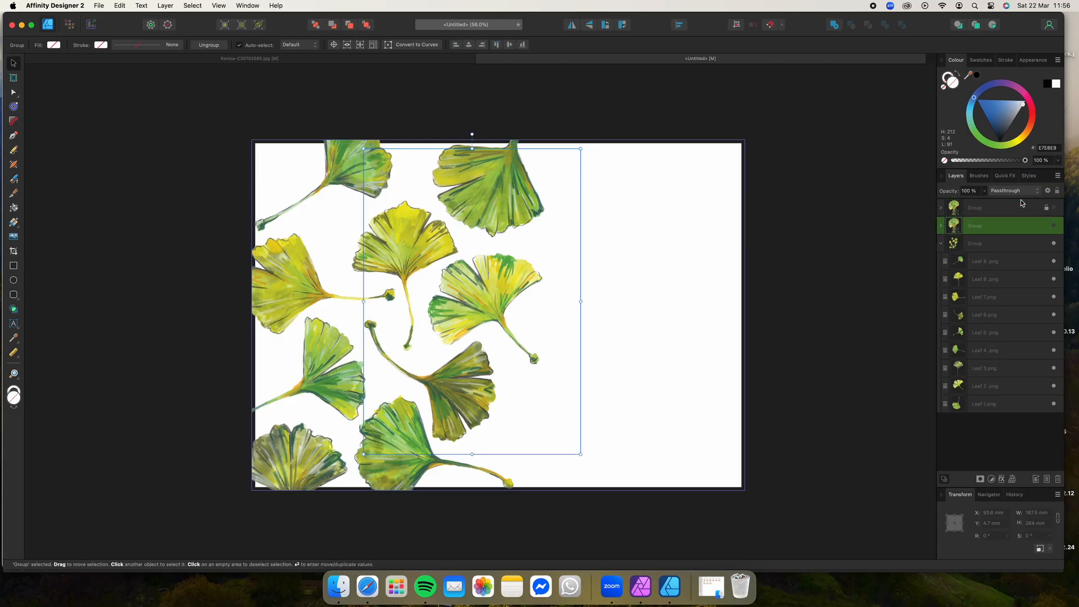
{"action": "left_click", "coordinate": [941, 227]}
{"action": "left_click", "coordinate": [1056, 227]}
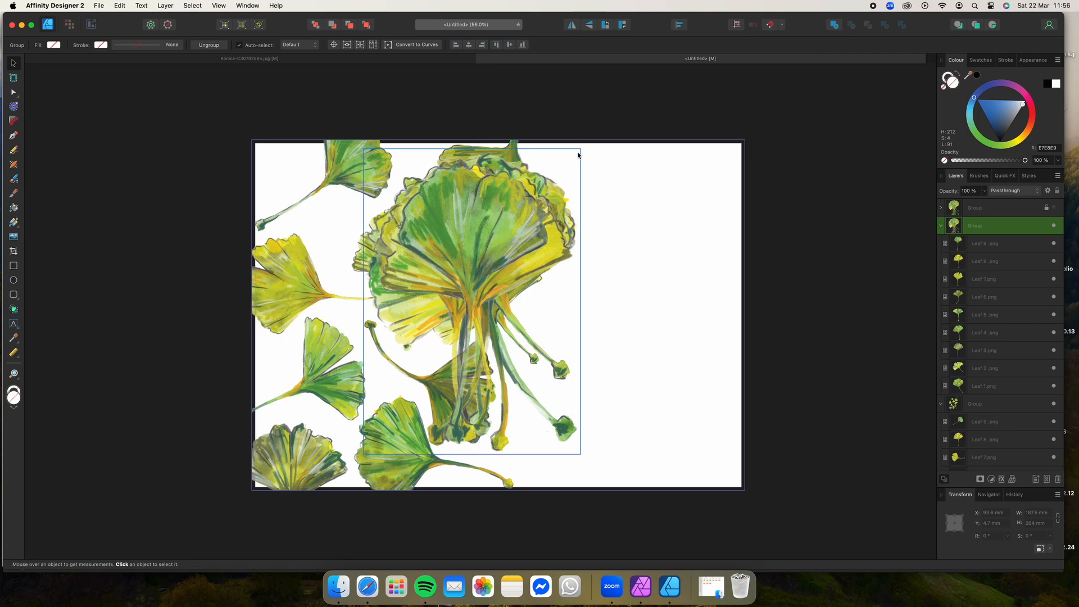
Scale the copied leaf group to about 107 × 150 mm and move it to the empty right half of the page
{"action": "left_click_drag", "start_coordinate": [581, 149], "coordinate": [534, 214]}
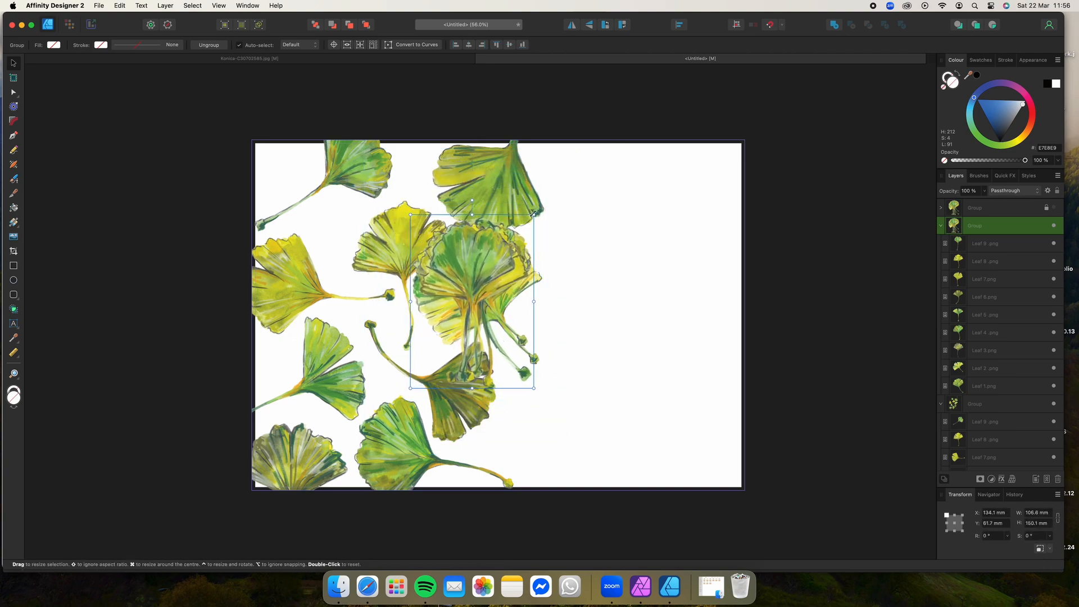
{"action": "left_click_drag", "start_coordinate": [473, 261], "coordinate": [645, 249]}
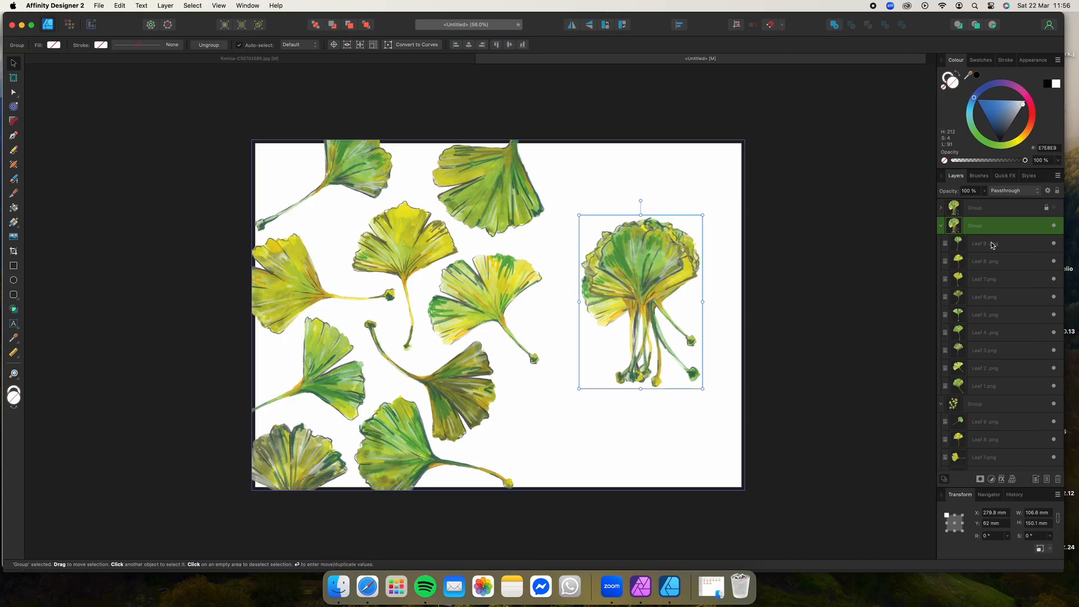
Move the copied Leaf 9 onto the page's bottom edge, and place the copied Leaf 8 above it, rotated clockwise
{"action": "double_click", "coordinate": [622, 297]}
{"action": "left_click_drag", "start_coordinate": [622, 297], "coordinate": [542, 446]}
{"action": "left_click", "coordinate": [630, 277]}
{"action": "left_click_drag", "start_coordinate": [642, 201], "coordinate": [728, 251]}
{"action": "left_click_drag", "start_coordinate": [680, 302], "coordinate": [611, 359]}
Place the copied Leaf 7, turned about 132° clockwise, over the page's bottom edge, and turn Leaf 6 about 180°
{"action": "left_click_drag", "start_coordinate": [642, 263], "coordinate": [681, 382]}
{"action": "left_click_drag", "start_coordinate": [681, 321], "coordinate": [697, 494]}
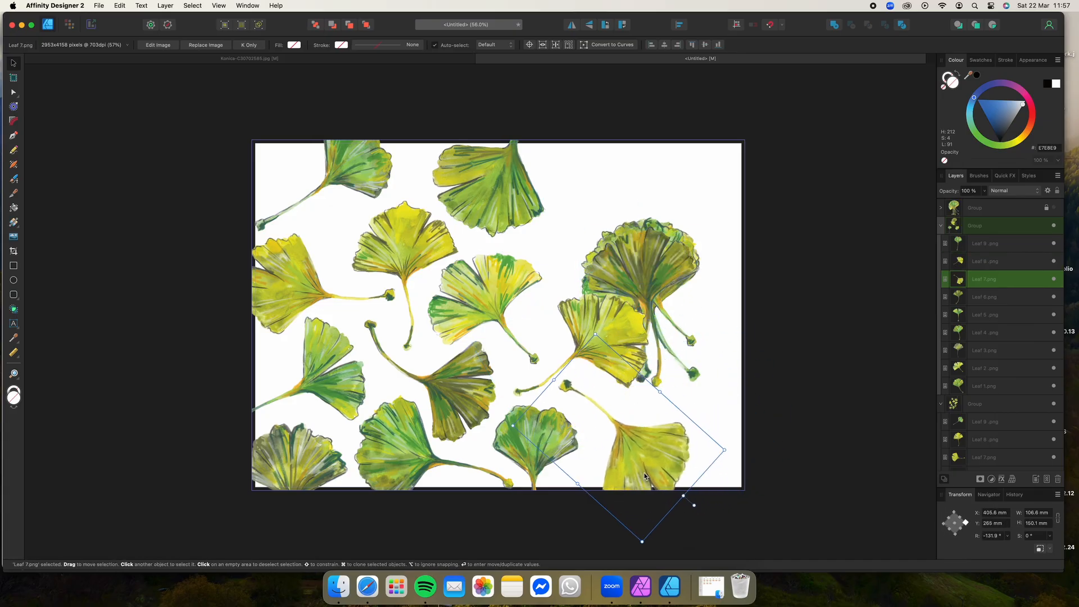
{"action": "left_click", "coordinate": [640, 260]}
{"action": "left_click_drag", "start_coordinate": [639, 202], "coordinate": [642, 349]}
{"action": "left_click", "coordinate": [197, 7]}
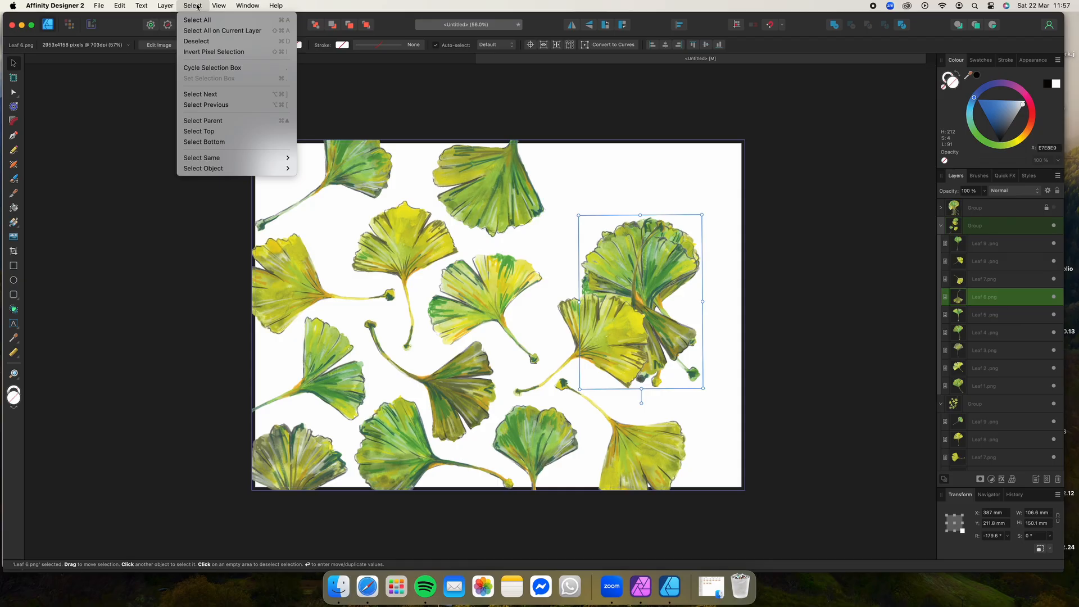
{"action": "left_click", "coordinate": [197, 6]}
{"action": "right_click", "coordinate": [996, 293]}
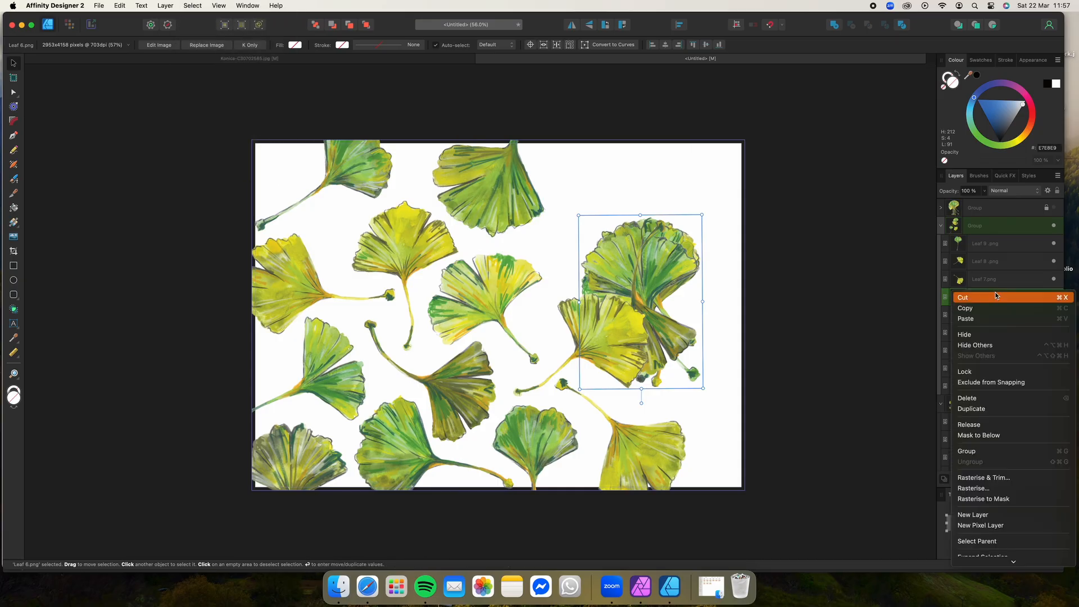
{"action": "mouse_move", "coordinate": [1014, 561]}
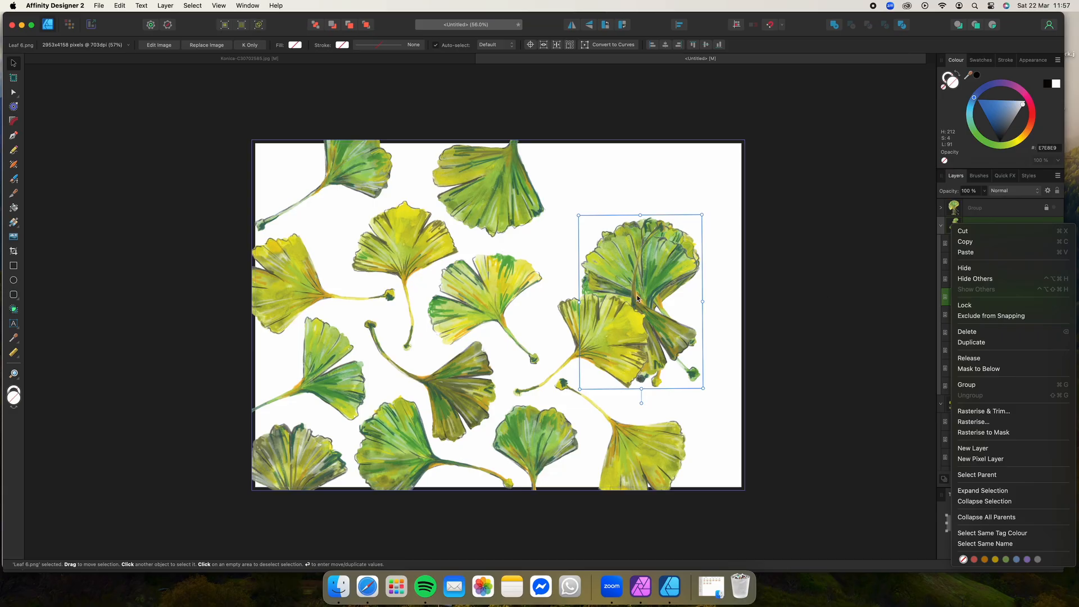
{"action": "left_click", "coordinate": [664, 343]}
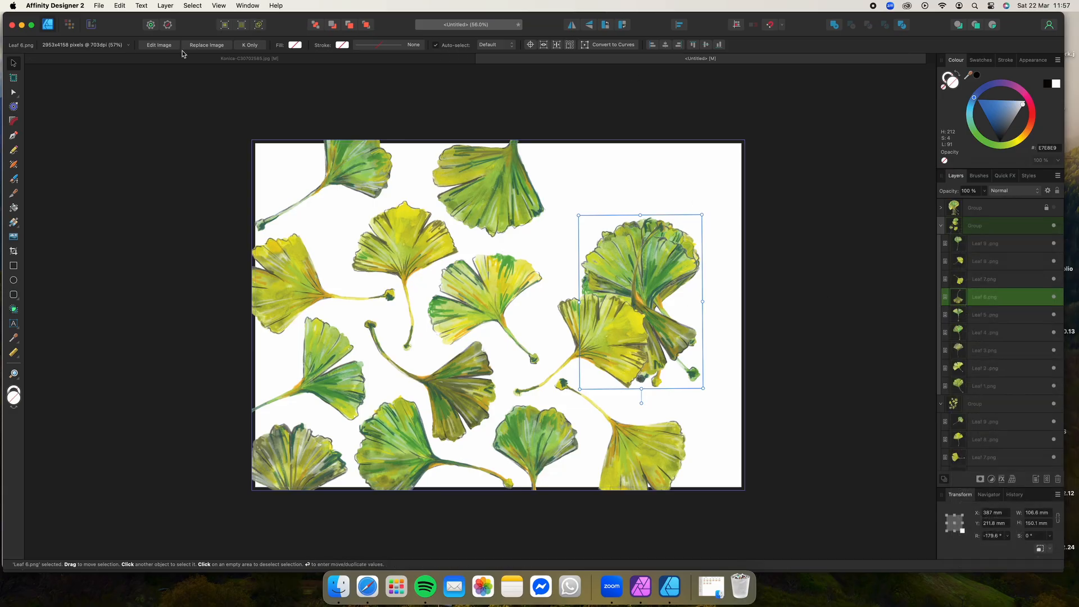
Flip the copied Leaf 6 horizontally and move it up to the page's top edge, and shift Leaf 5 to the lower-right edge
{"action": "left_click", "coordinate": [557, 45]}
{"action": "left_click", "coordinate": [584, 26]}
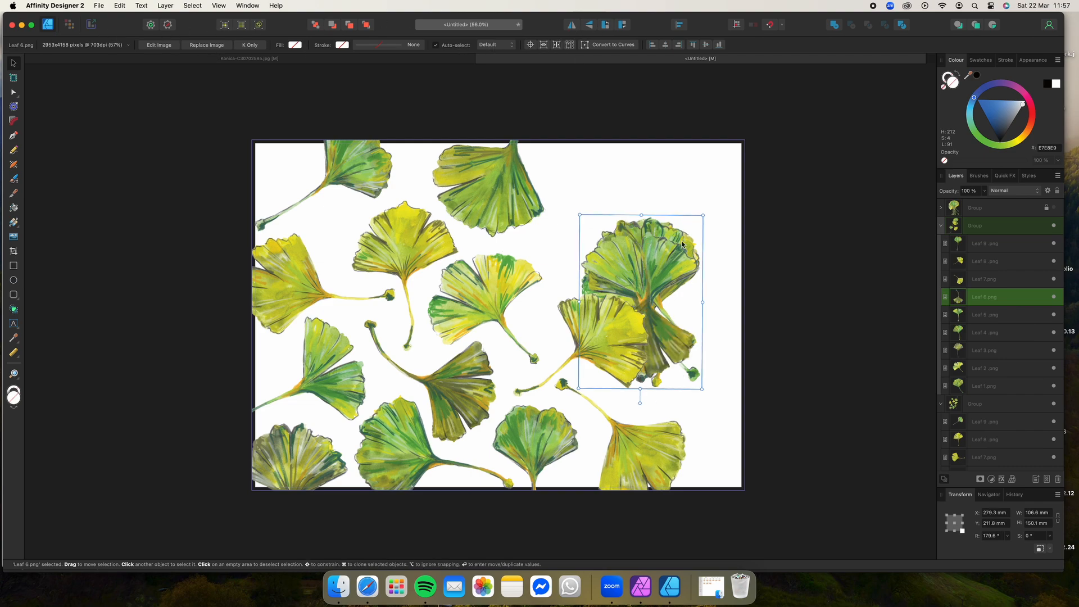
{"action": "left_click_drag", "start_coordinate": [668, 349], "coordinate": [603, 257]}
{"action": "left_click_drag", "start_coordinate": [674, 260], "coordinate": [721, 398]}
{"action": "left_click", "coordinate": [617, 247]}
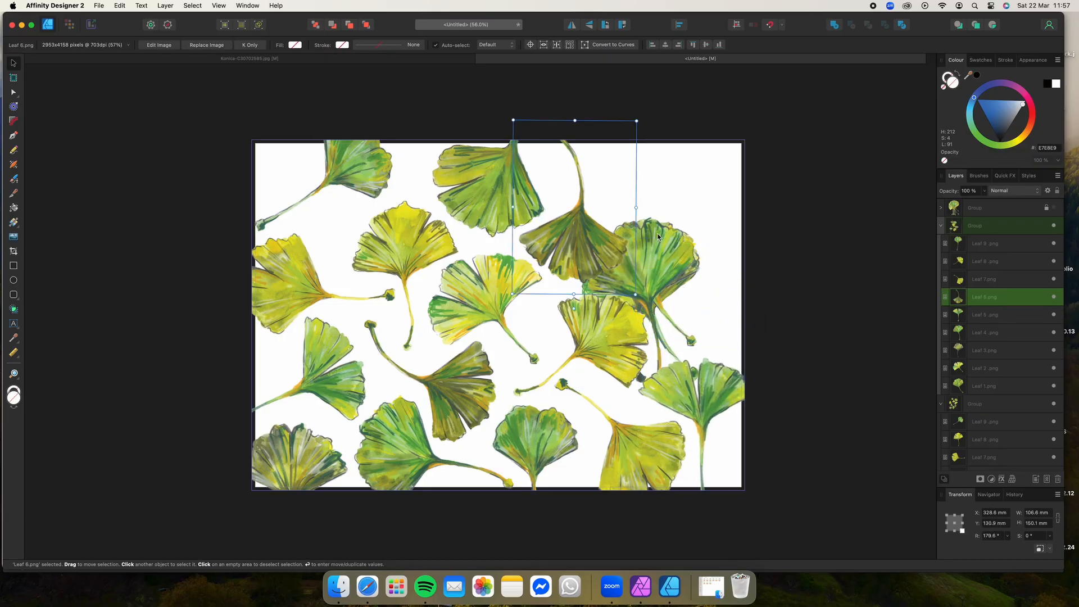
Rotate the copied Leaf 4 counter-clockwise and place it in the page's upper-right corner with its stem reaching the right edge
{"action": "left_click_drag", "start_coordinate": [666, 254], "coordinate": [691, 214]}
{"action": "left_click_drag", "start_coordinate": [677, 154], "coordinate": [599, 179]}
{"action": "left_click_drag", "start_coordinate": [648, 243], "coordinate": [645, 186]}
Turn the copied Leaf 3 about 158° clockwise and move it over the page's upper-left corner
{"action": "left_click", "coordinate": [655, 263]}
{"action": "left_click", "coordinate": [658, 259]}
{"action": "left_click_drag", "start_coordinate": [656, 283], "coordinate": [708, 296]}
{"action": "left_click_drag", "start_coordinate": [694, 213], "coordinate": [301, 286]}
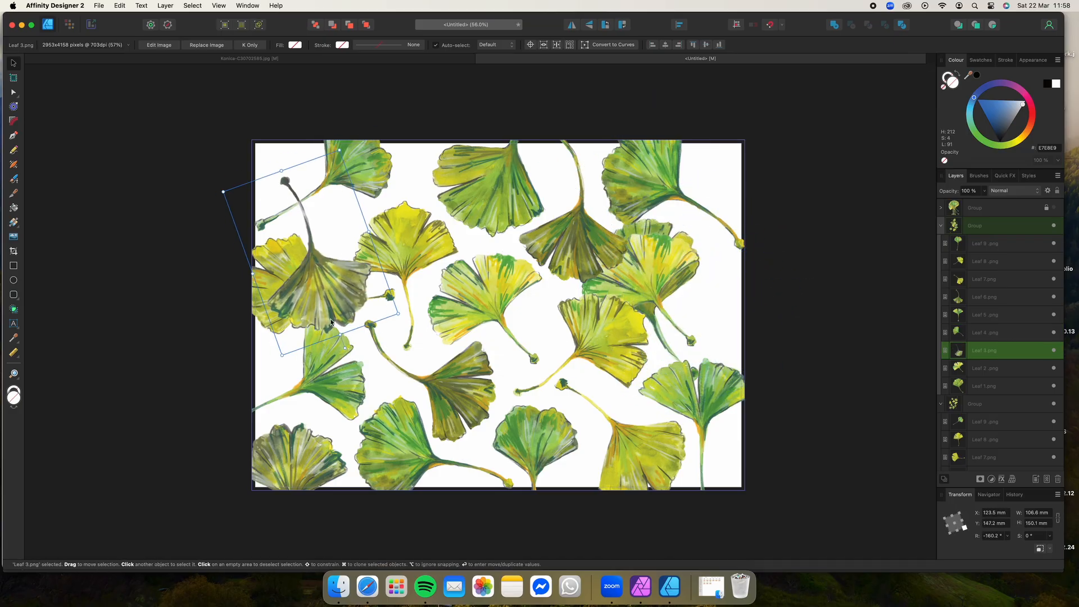
{"action": "left_click_drag", "start_coordinate": [332, 335], "coordinate": [285, 276]}
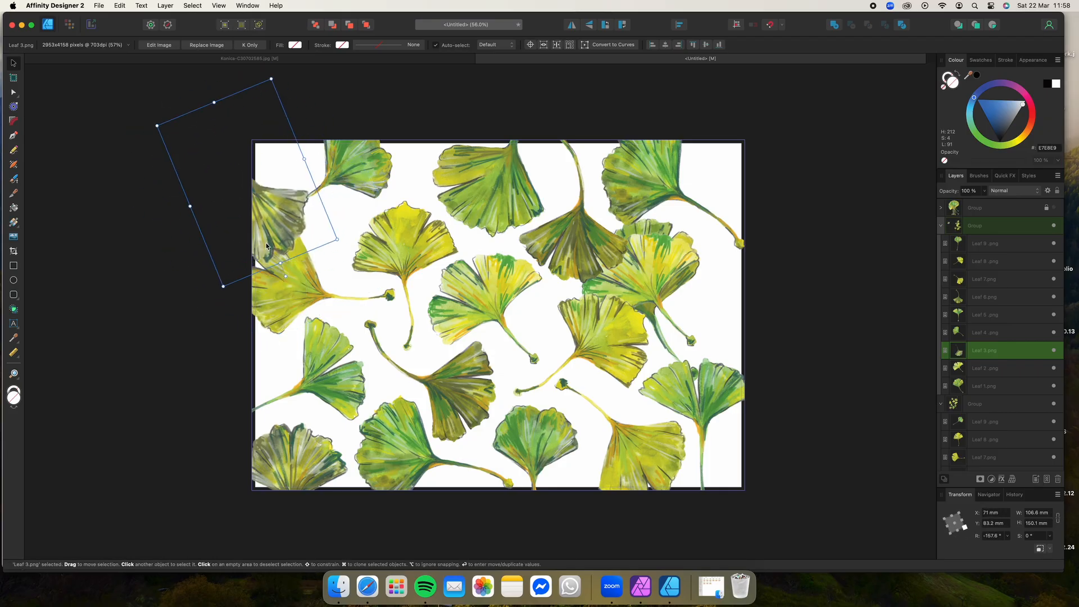
{"action": "left_click_drag", "start_coordinate": [260, 226], "coordinate": [252, 166]}
Turn the copied Leaf 2 about 158° clockwise and place it against the page's right edge
{"action": "left_click_drag", "start_coordinate": [647, 278], "coordinate": [708, 287]}
{"action": "left_click_drag", "start_coordinate": [701, 211], "coordinate": [694, 293]}
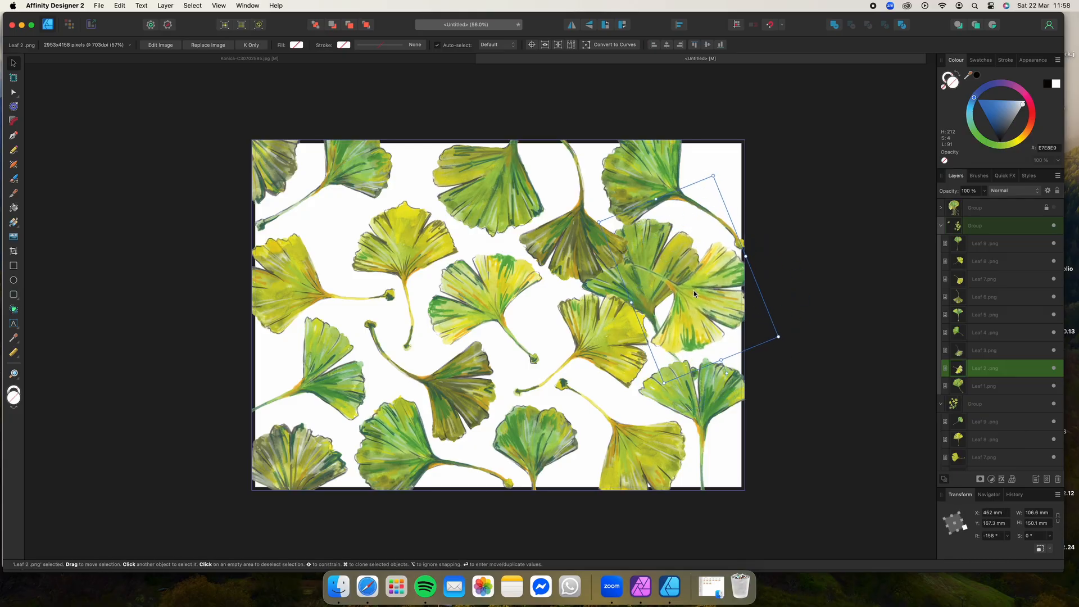
{"action": "left_click", "coordinate": [866, 298]}
Turn the copied Leaf 1 about 105° clockwise and push it past the upper-right page edge so only its stem end shows
{"action": "left_click", "coordinate": [670, 254]}
{"action": "left_click_drag", "start_coordinate": [670, 254], "coordinate": [693, 227]}
{"action": "left_click_drag", "start_coordinate": [726, 120], "coordinate": [800, 221]}
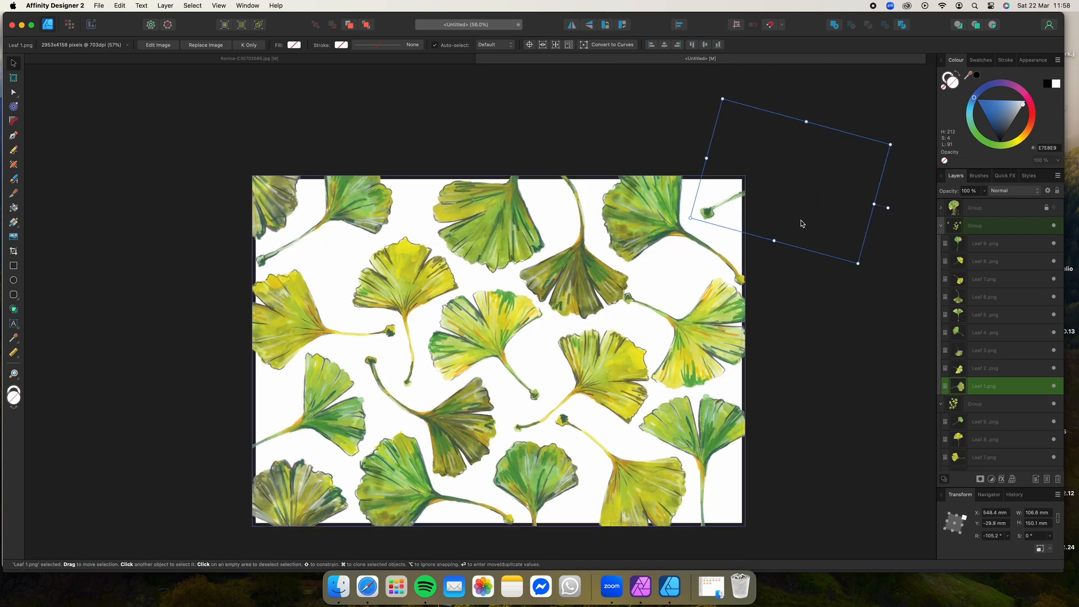
Collapse both visible leaf groups in the layer stack, deselect everything, and add a new pixel layer
{"action": "left_click", "coordinate": [833, 349]}
{"action": "scroll", "coordinate": [731, 340], "scroll_direction": "down", "scroll_amount": 3}
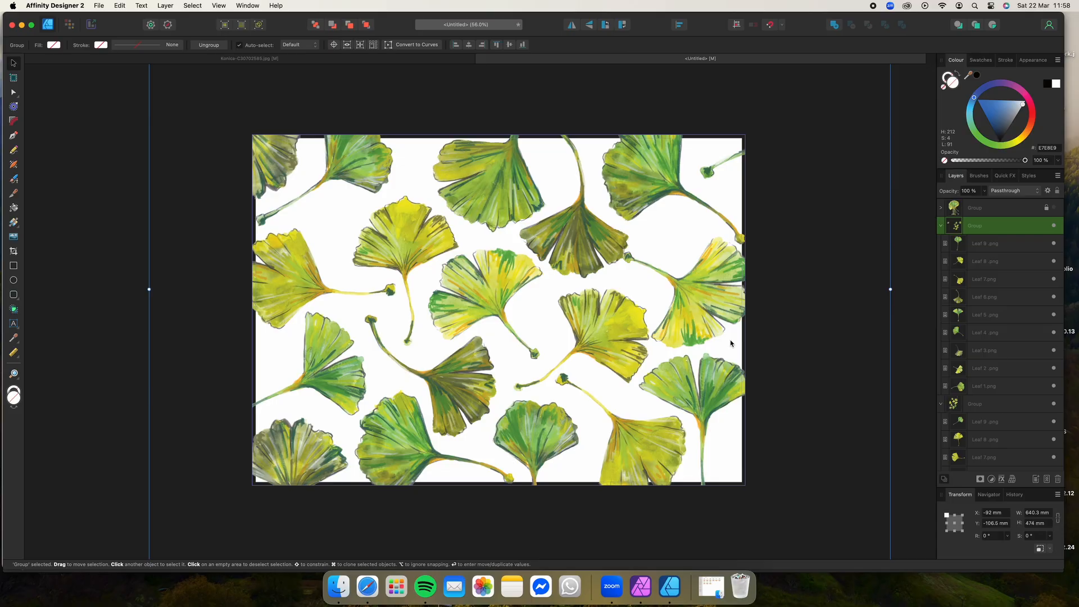
{"action": "left_click", "coordinate": [941, 226]}
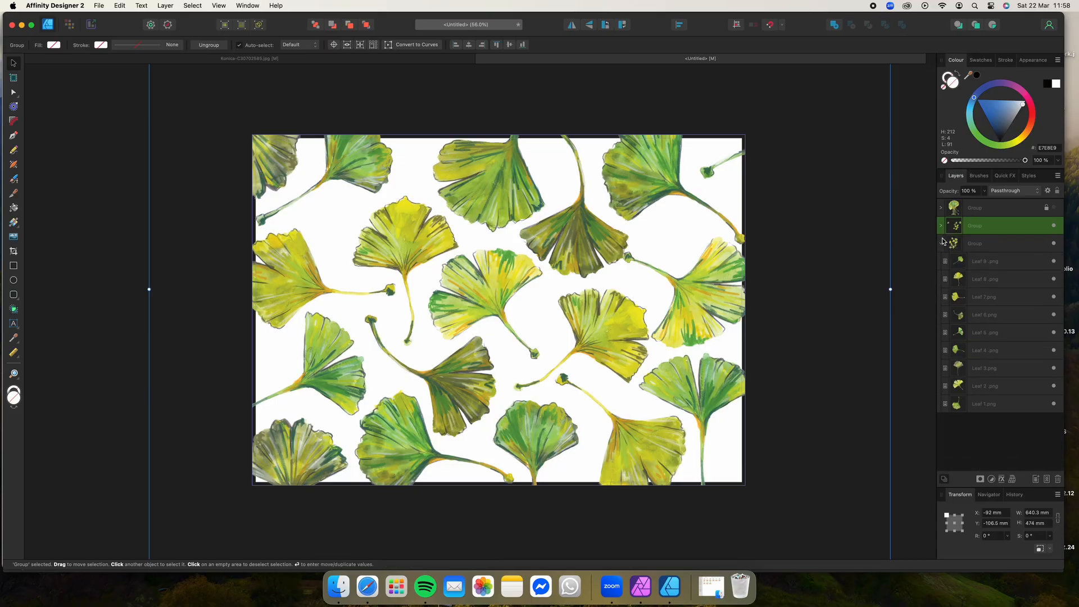
{"action": "left_click", "coordinate": [941, 244]}
{"action": "left_click", "coordinate": [988, 338]}
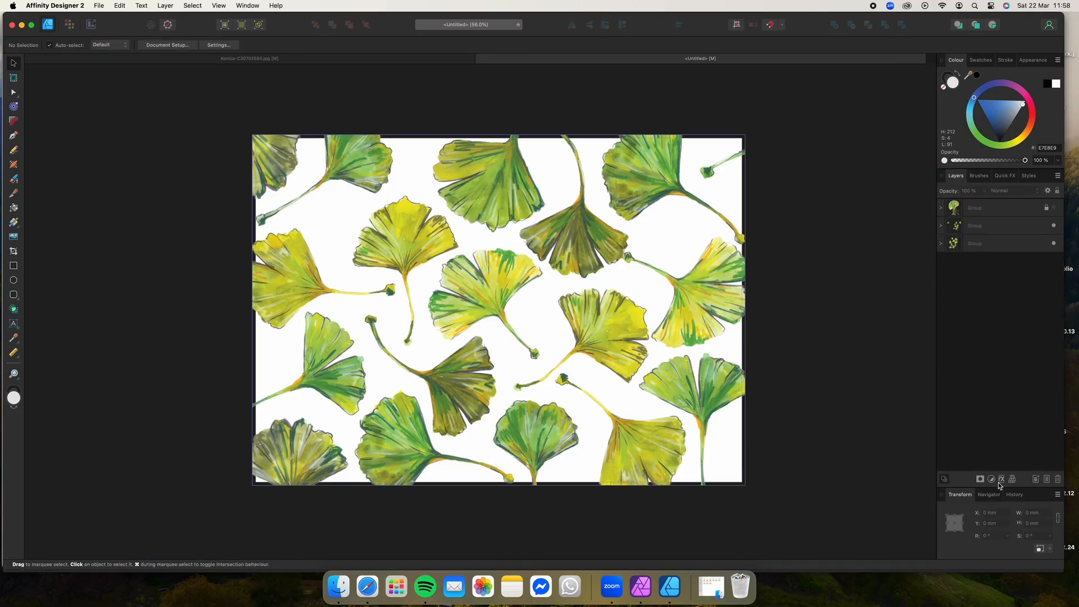
{"action": "left_click", "coordinate": [1047, 479]}
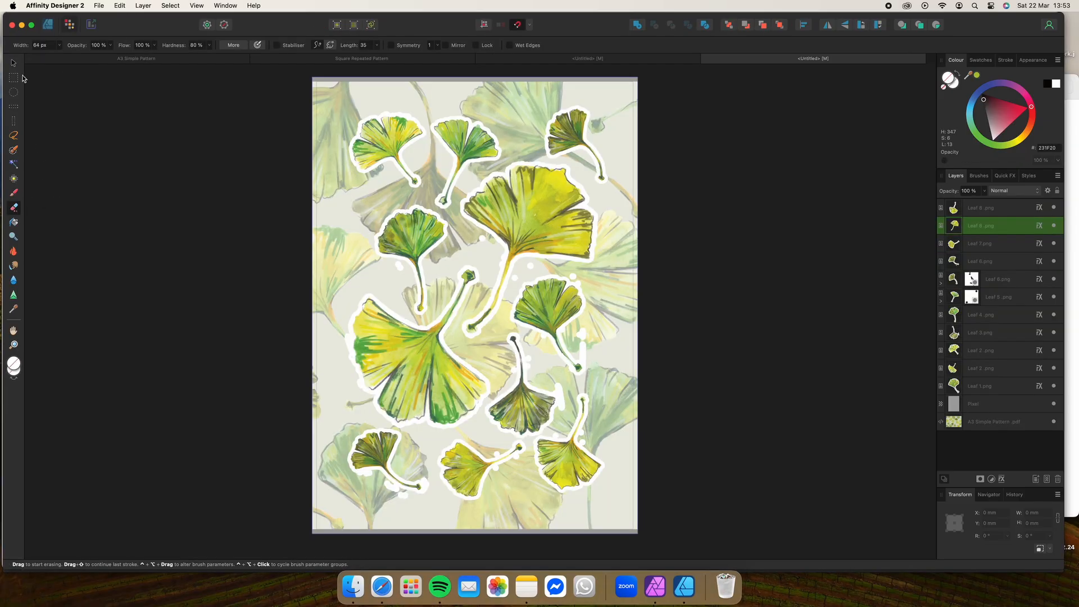
Erase the stray white outline specks around the large yellow-green Leaf 8 on the sticker poster
{"action": "key", "text": "v"}
{"action": "left_click", "coordinate": [14, 208]}
{"action": "left_click_drag", "start_coordinate": [502, 258], "coordinate": [503, 260]}
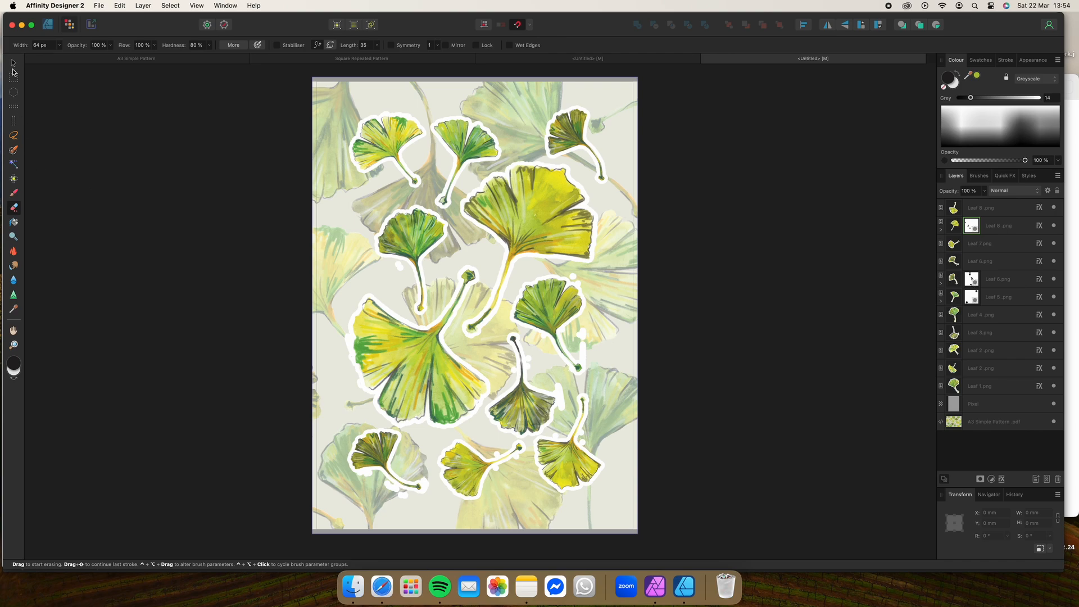
Erase the stray white outline speck beside the stem of Leaf 4
{"action": "left_click", "coordinate": [13, 66]}
{"action": "left_click", "coordinate": [426, 241]}
{"action": "left_click", "coordinate": [13, 209]}
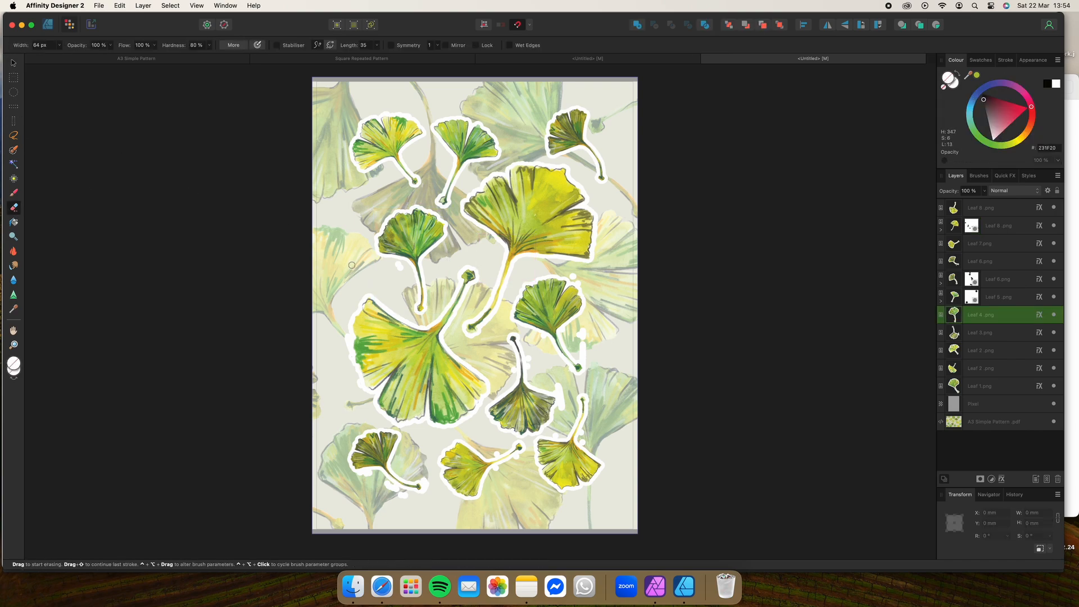
{"action": "left_click", "coordinate": [399, 265]}
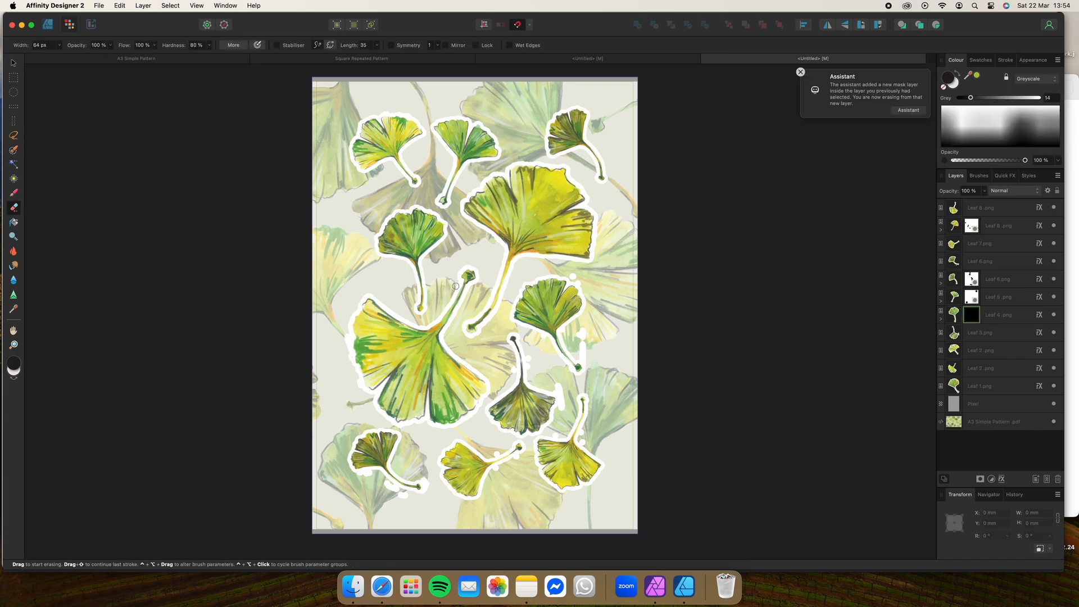
Erase the stray white outline specks beside the stem and blade of the upside-down Leaf 3
{"action": "left_click", "coordinate": [11, 63]}
{"action": "left_click", "coordinate": [485, 422]}
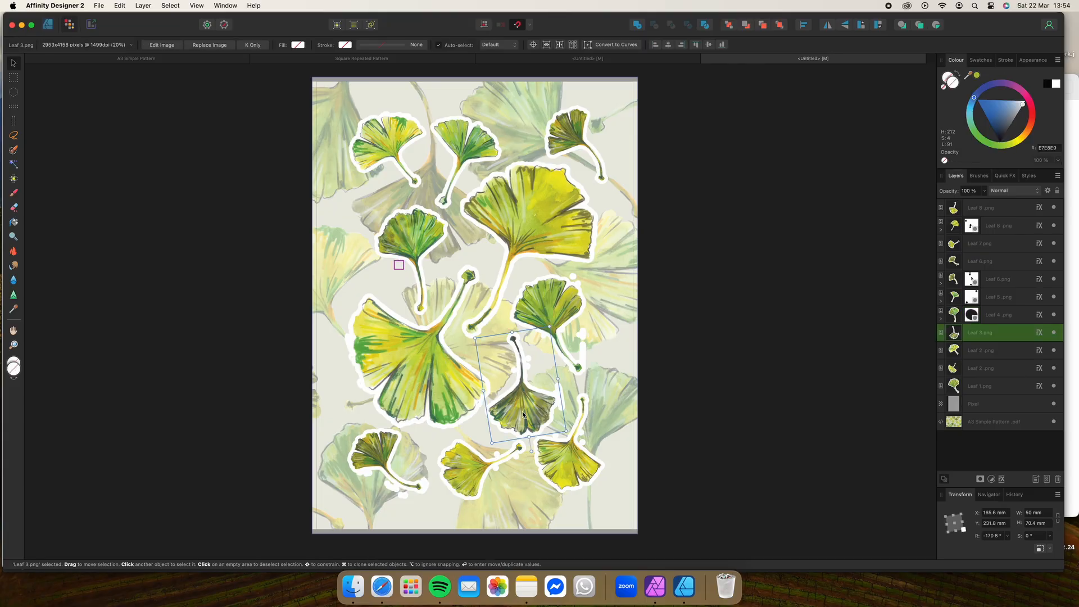
{"action": "left_click", "coordinate": [13, 208]}
{"action": "left_click", "coordinate": [519, 370]}
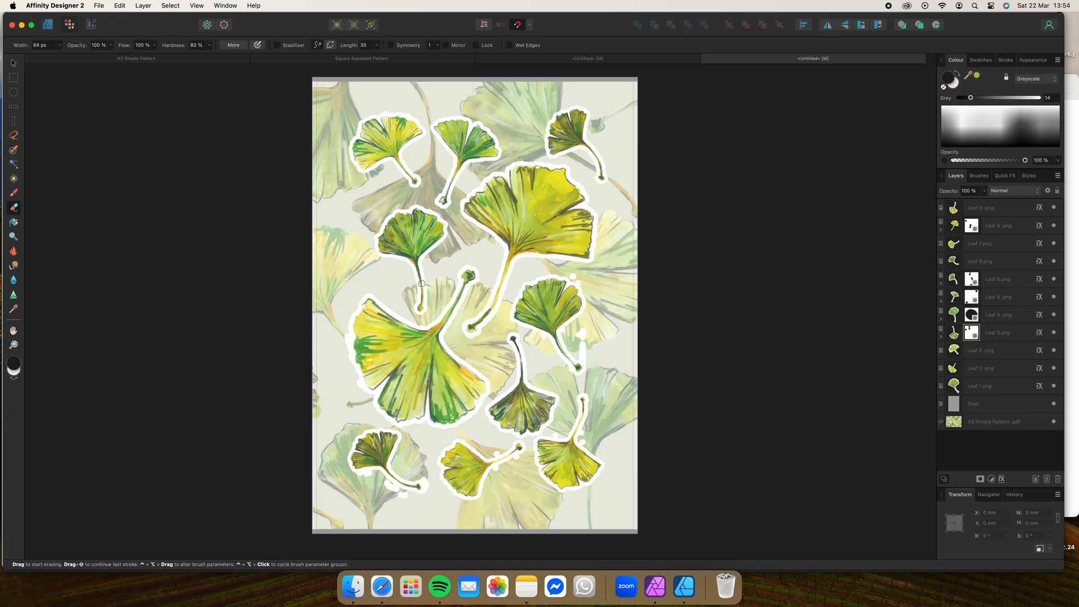
Erase the stray white outline specks around the blade and stem of Leaf 1
{"action": "left_click", "coordinate": [14, 62]}
{"action": "left_click", "coordinate": [567, 302]}
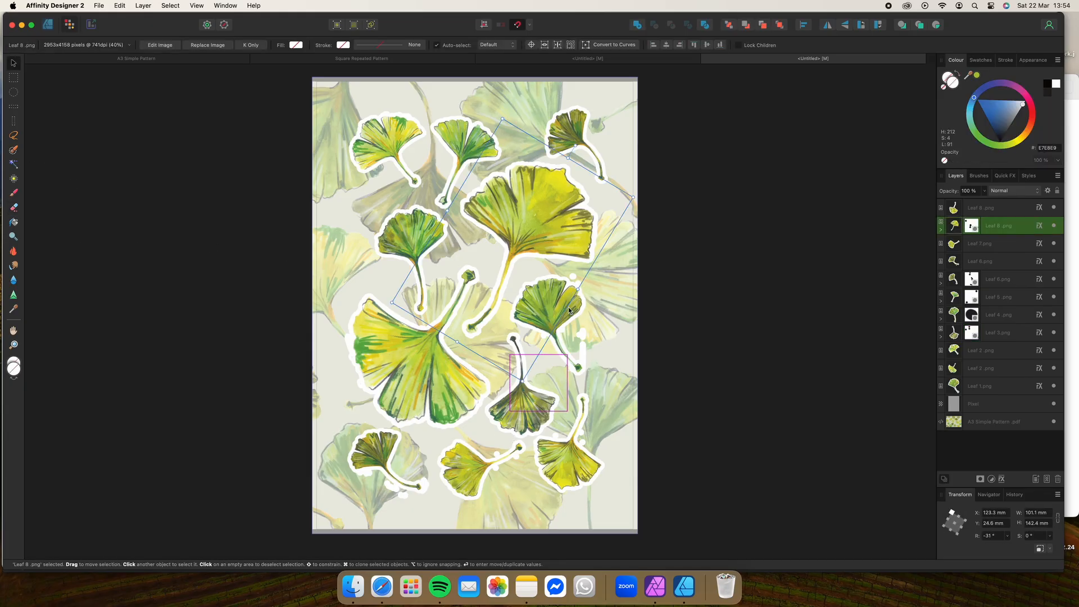
{"action": "left_click", "coordinate": [567, 340]}
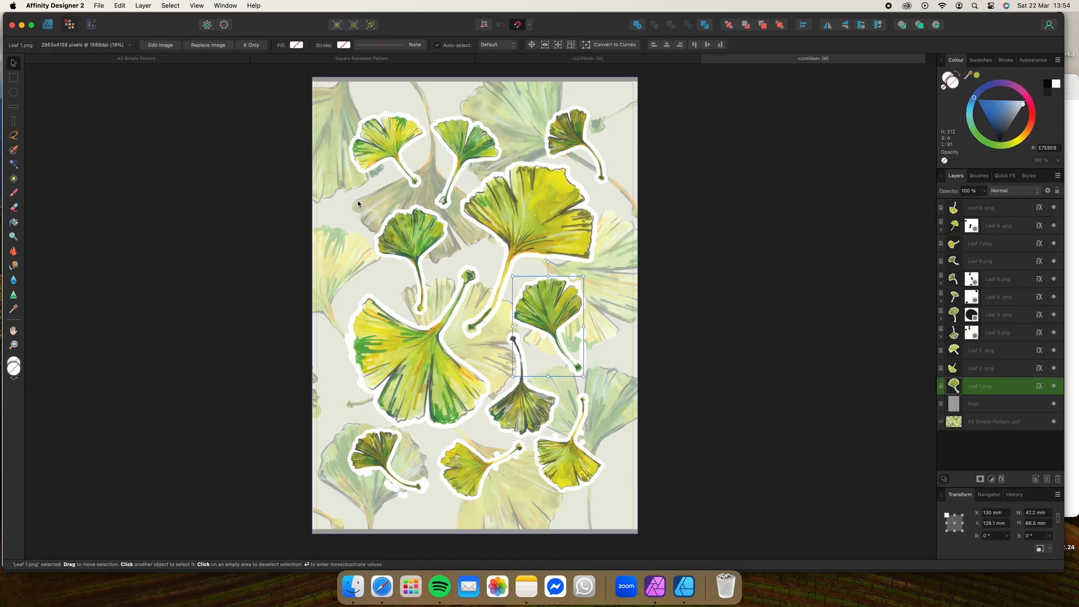
{"action": "left_click", "coordinate": [14, 208]}
{"action": "mouse_move", "coordinate": [544, 337]}
{"action": "left_mouse_down"}
{"action": "mouse_move", "coordinate": [572, 338]}
{"action": "mouse_move", "coordinate": [585, 356]}
{"action": "left_mouse_up"}
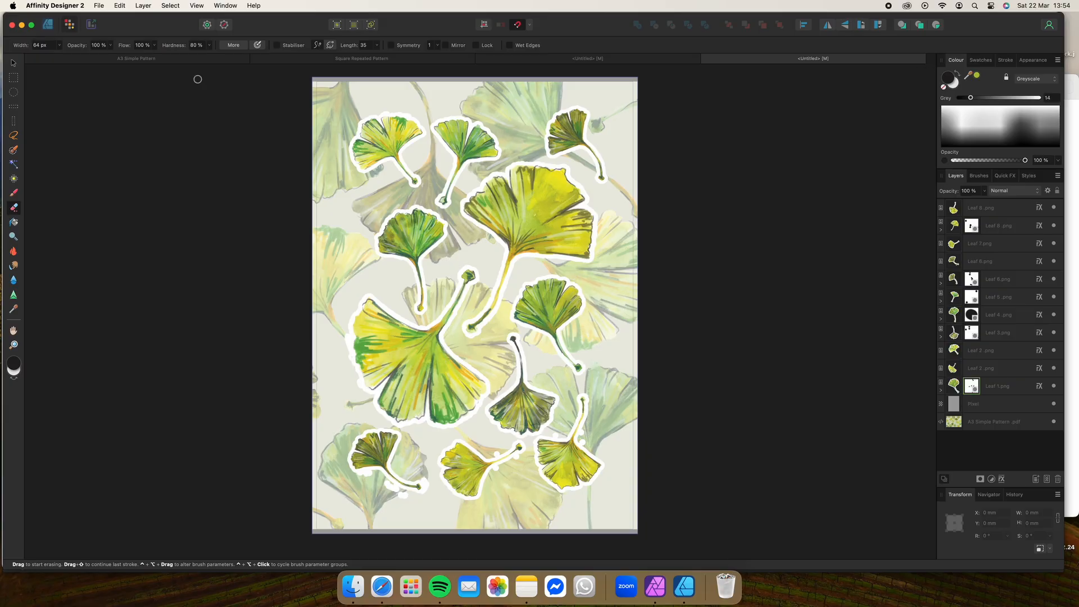
Erase the stray white outline specks around the small Leaf 6 in the poster's lower-left area
{"action": "left_click", "coordinate": [15, 64]}
{"action": "left_click", "coordinate": [367, 442]}
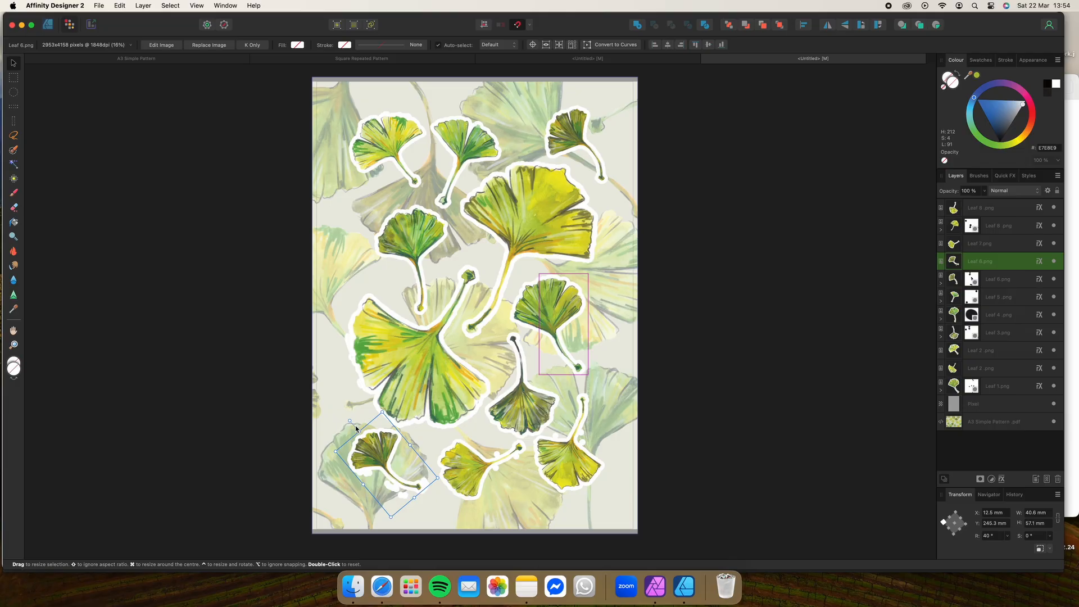
{"action": "left_click", "coordinate": [16, 207]}
{"action": "left_click_drag", "start_coordinate": [371, 476], "coordinate": [370, 474]}
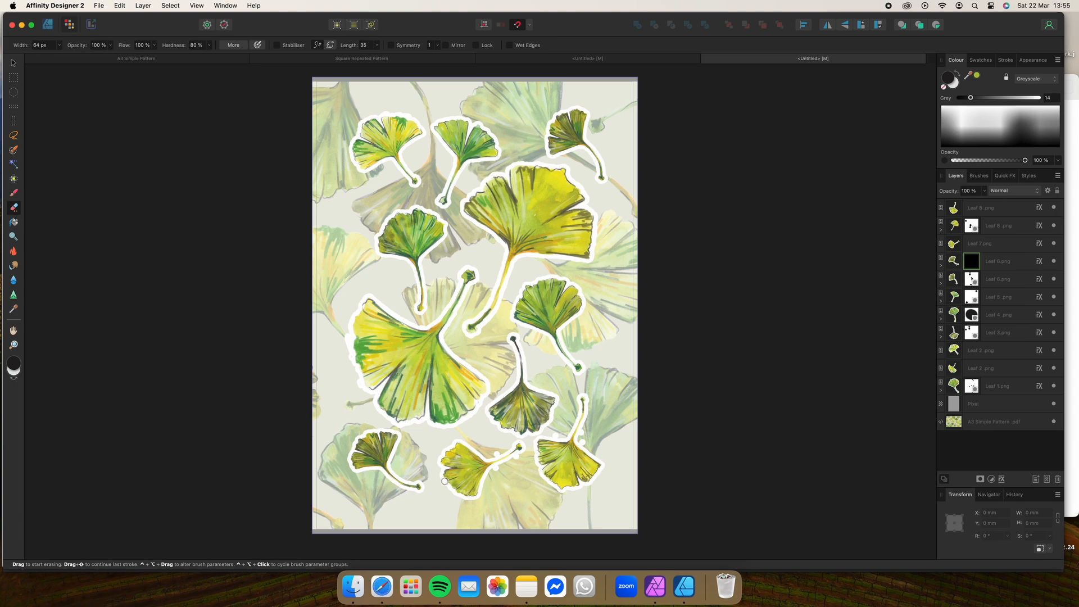
Erase the stray white outline specks along the stem of Leaf 7 near the poster's bottom
{"action": "left_click", "coordinate": [14, 64]}
{"action": "left_click", "coordinate": [468, 470]}
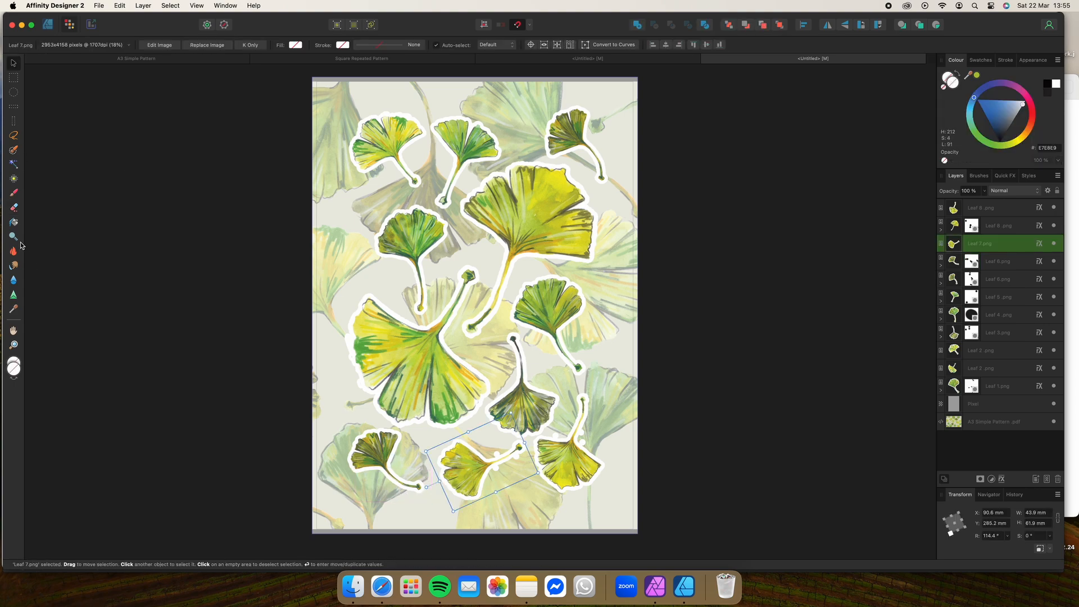
{"action": "left_click", "coordinate": [15, 208]}
{"action": "left_click_drag", "start_coordinate": [496, 468], "coordinate": [518, 459]}
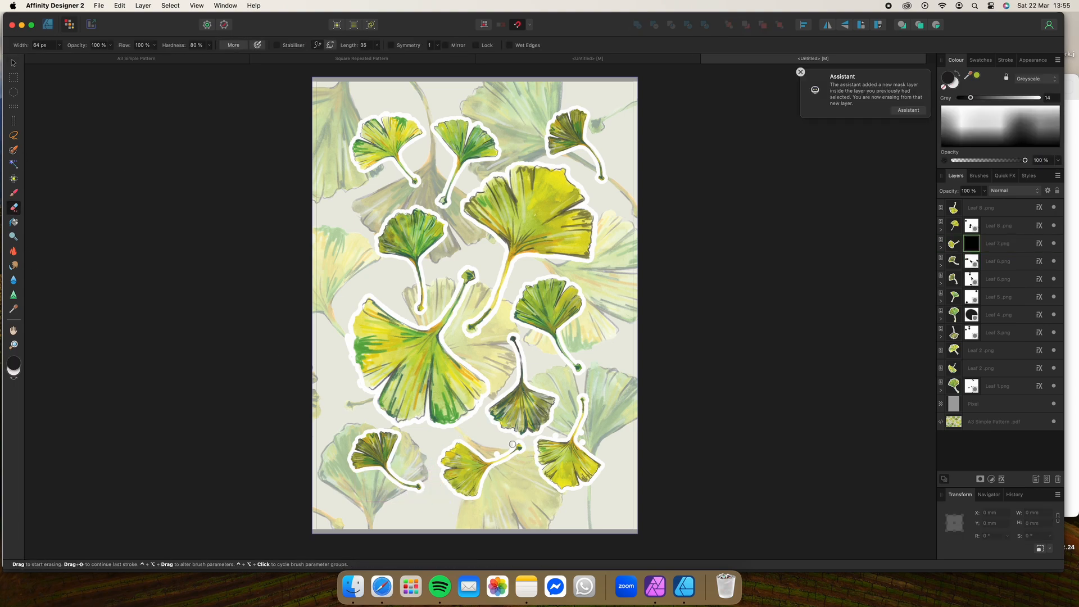
Erase the stray white outline specks around the small upside-down Leaf 8 in the poster's lower-right area
{"action": "left_click", "coordinate": [13, 63]}
{"action": "left_click", "coordinate": [567, 463]}
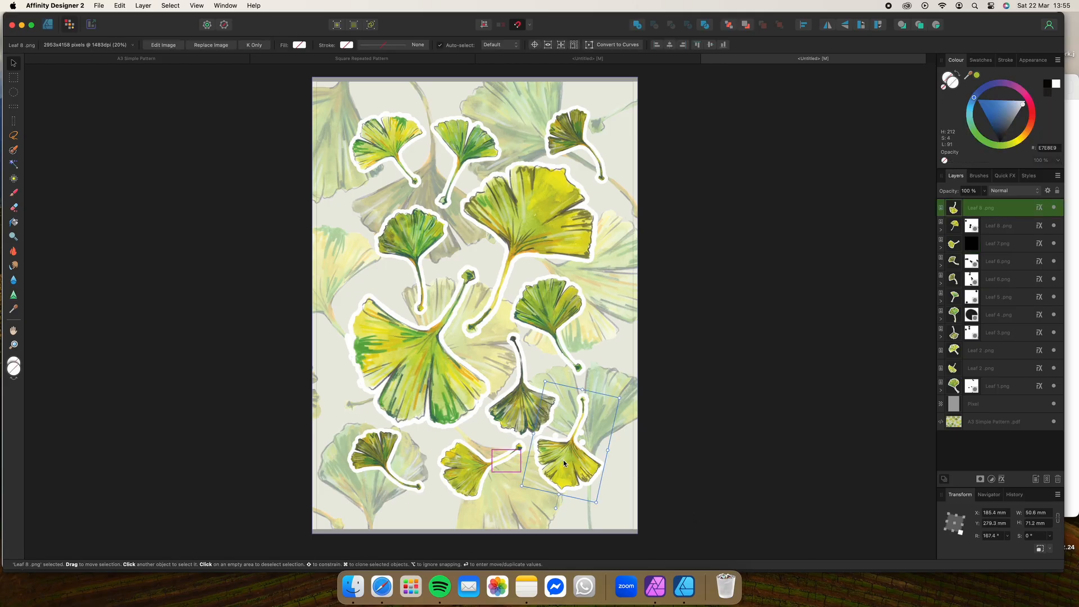
{"action": "left_click", "coordinate": [15, 208]}
{"action": "left_click_drag", "start_coordinate": [578, 441], "coordinate": [582, 441]}
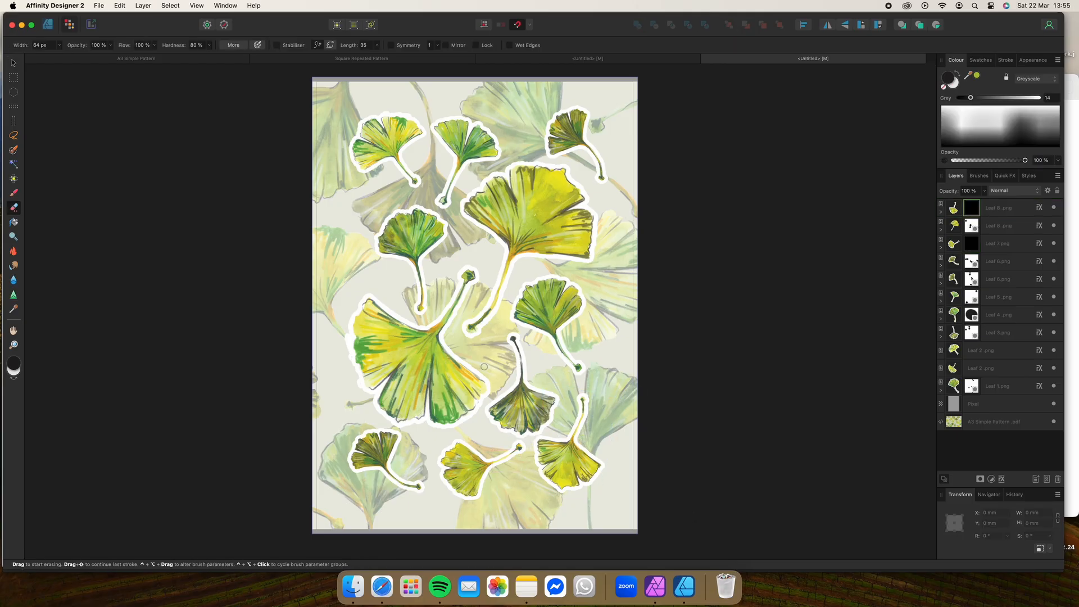
Export the finished sticker poster as a print PDF named "Sticker Sheet Mock" in the Ginko folder
{"action": "key", "text": "v"}
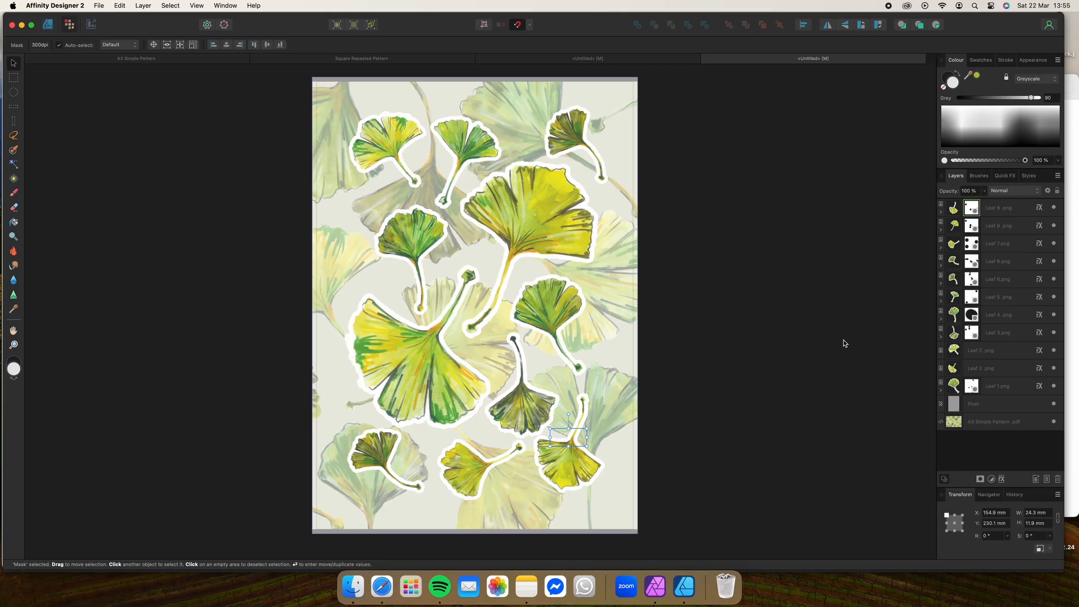
{"action": "left_click", "coordinate": [98, 5]}
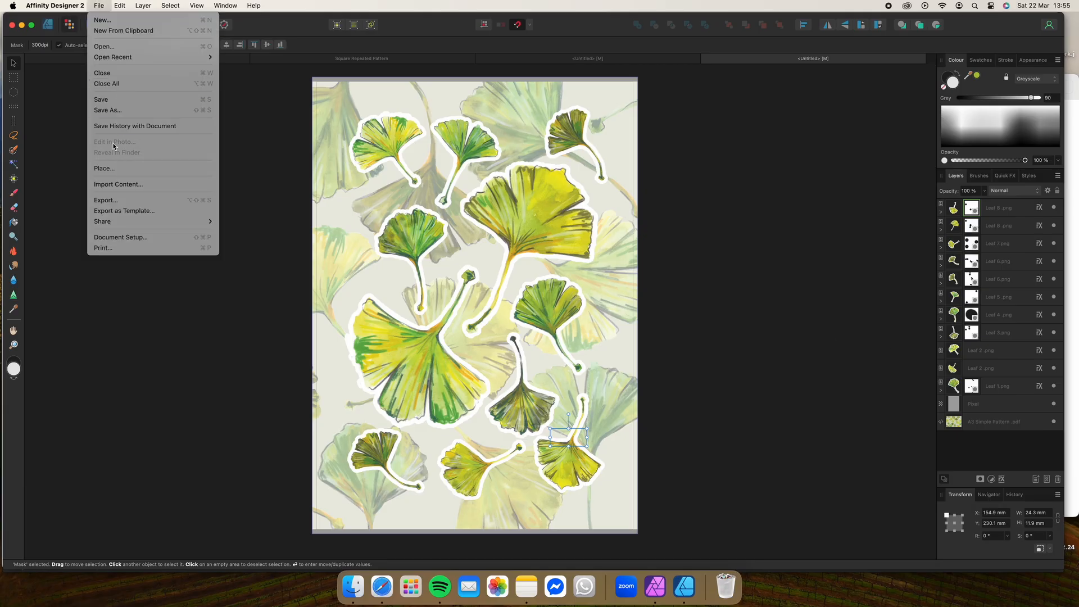
{"action": "left_click", "coordinate": [121, 202]}
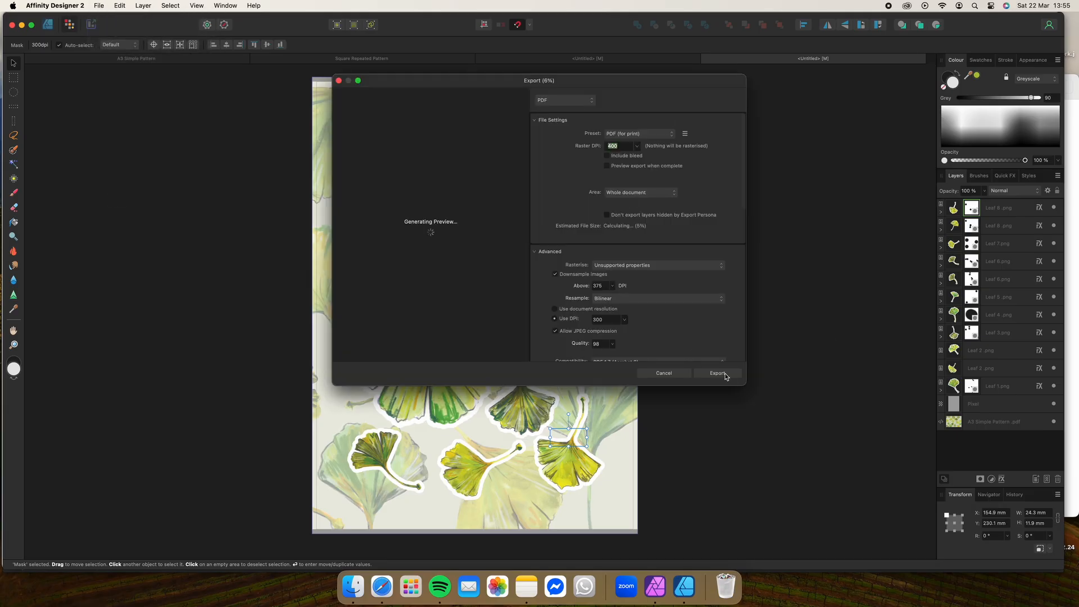
{"action": "left_click", "coordinate": [717, 373]}
{"action": "type", "text": "Sticker Sheet Mock"}
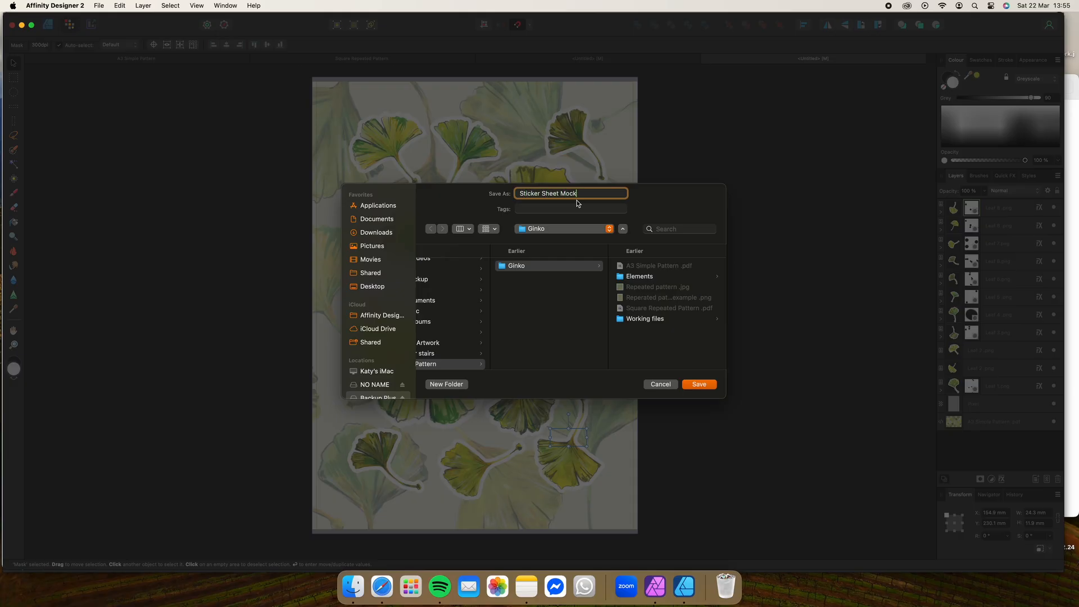
{"action": "left_click", "coordinate": [704, 384]}
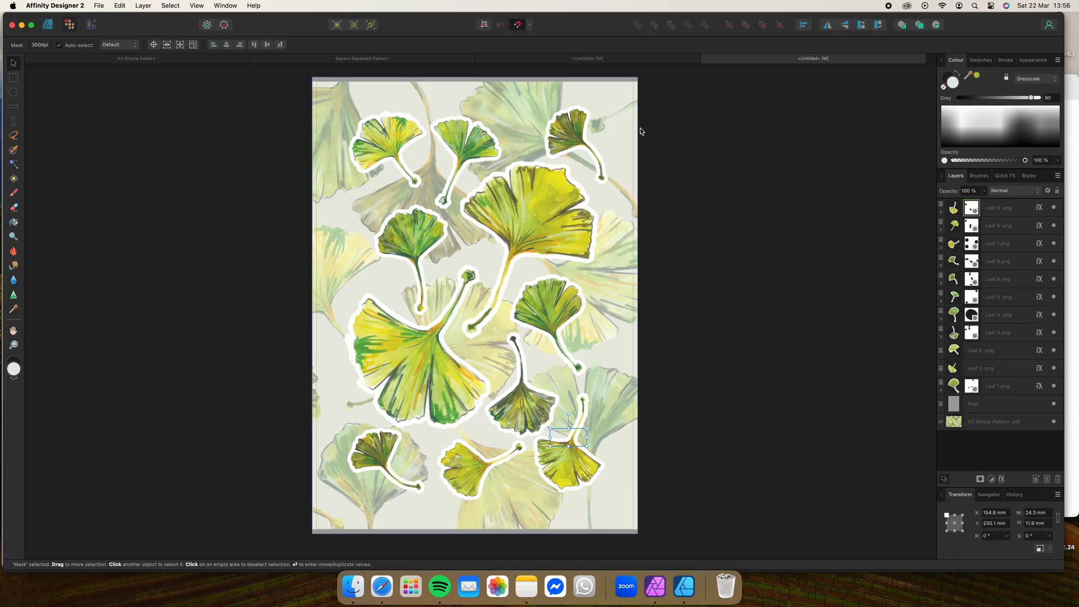
Save the sticker poster document as "Sticker Sheet Mock" in the Working files folder
{"action": "left_click", "coordinate": [99, 5]}
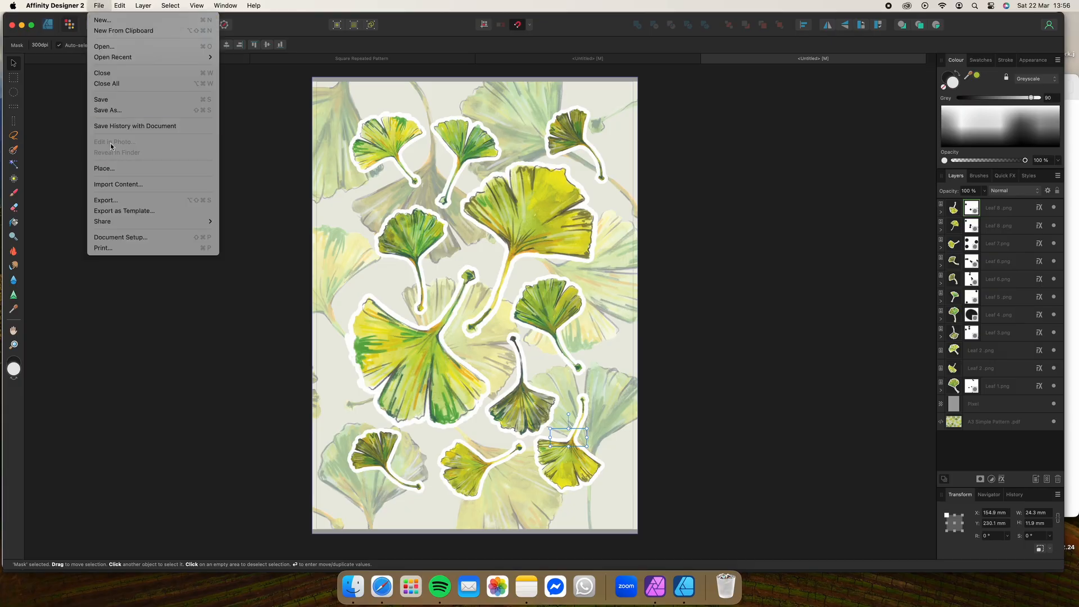
{"action": "left_click", "coordinate": [121, 99]}
{"action": "type", "text": "S"}
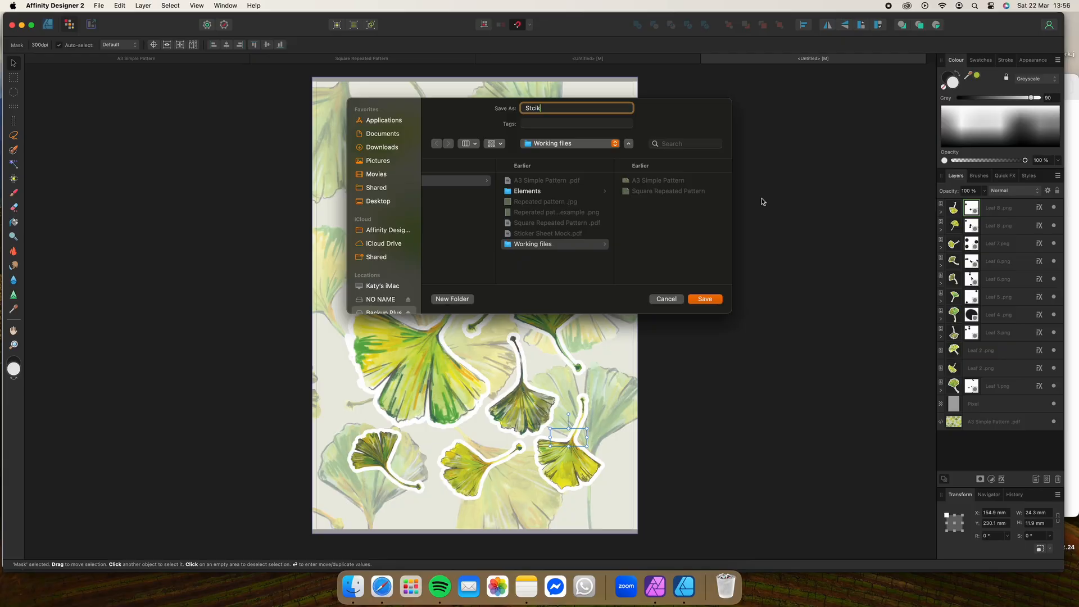
{"action": "type", "text": "ticker Sheet Mock"}
{"action": "key", "text": "Return"}
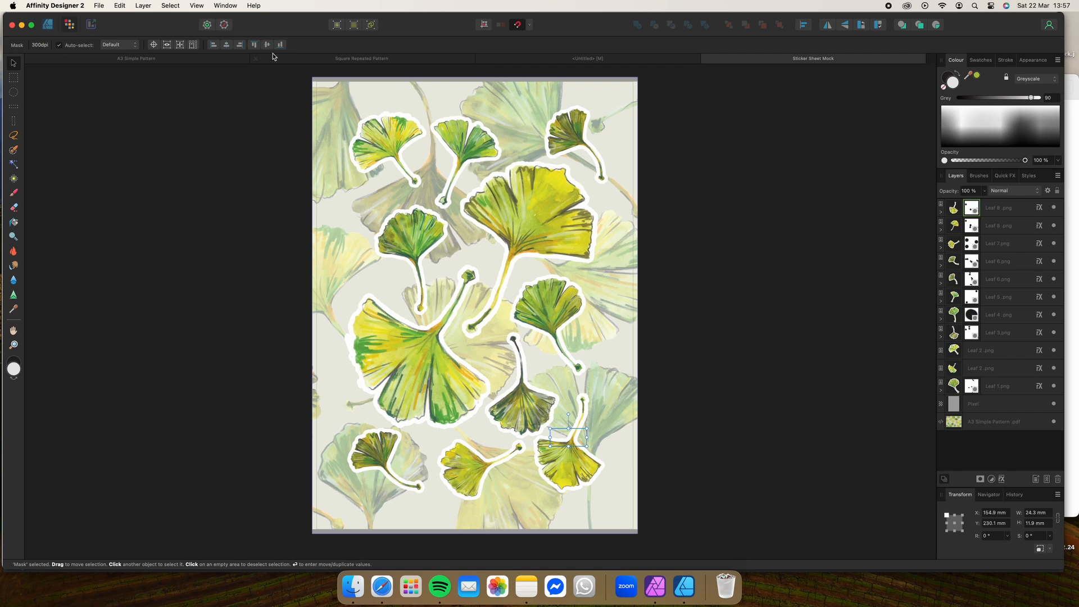
In the untitled two-leaf poster, give the upper leaf a white outside outline with a radius of about 27 px
{"action": "left_click", "coordinate": [618, 62]}
{"action": "key", "text": "v"}
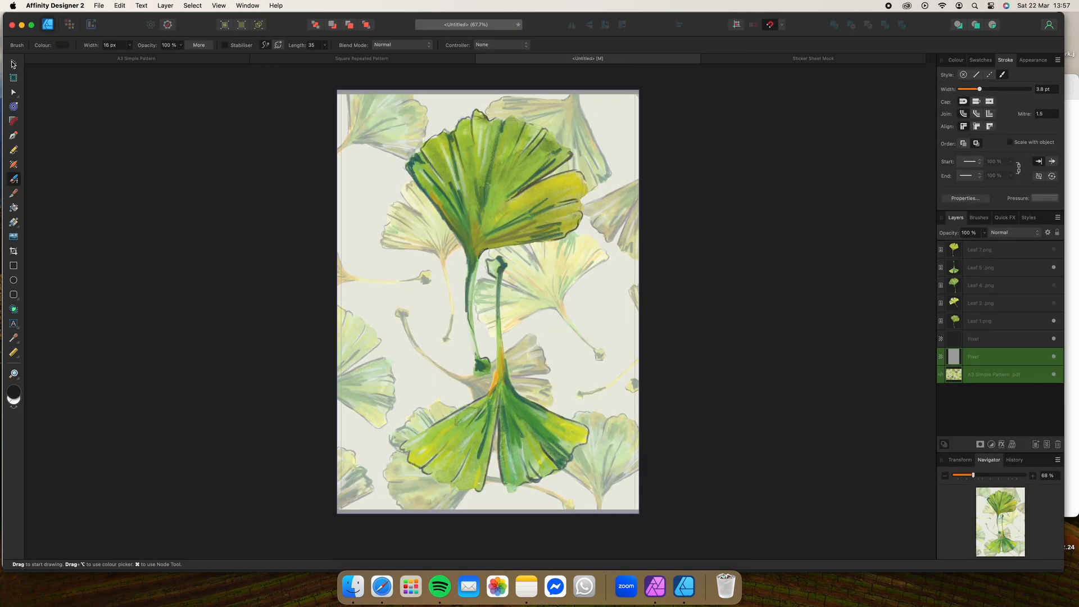
{"action": "left_click", "coordinate": [494, 201]}
{"action": "left_click", "coordinate": [1002, 444]}
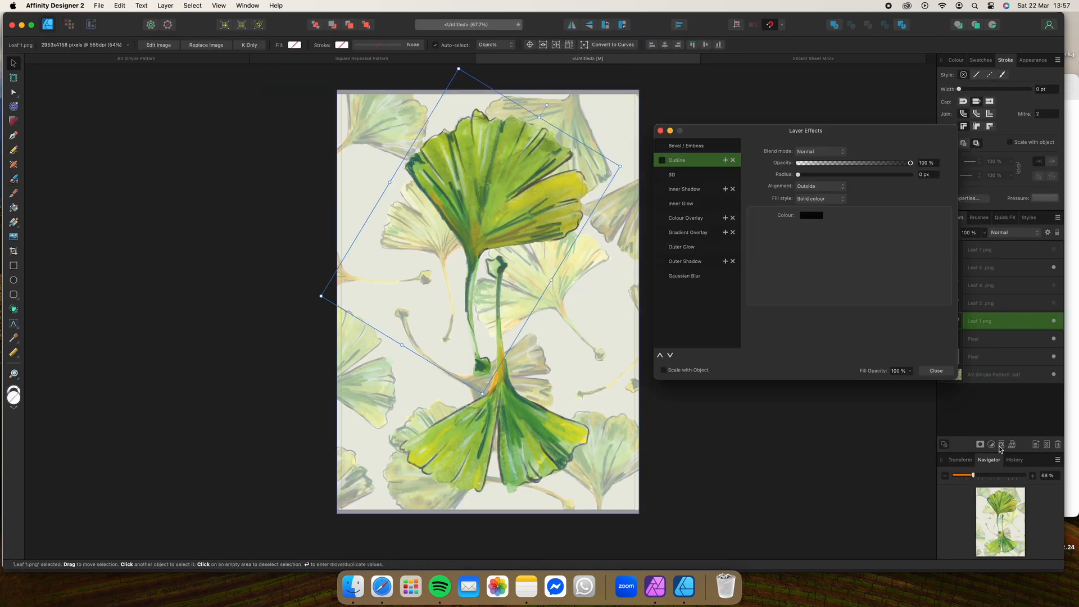
{"action": "left_click", "coordinate": [812, 216]}
{"action": "left_click_drag", "start_coordinate": [798, 174], "coordinate": [870, 177]}
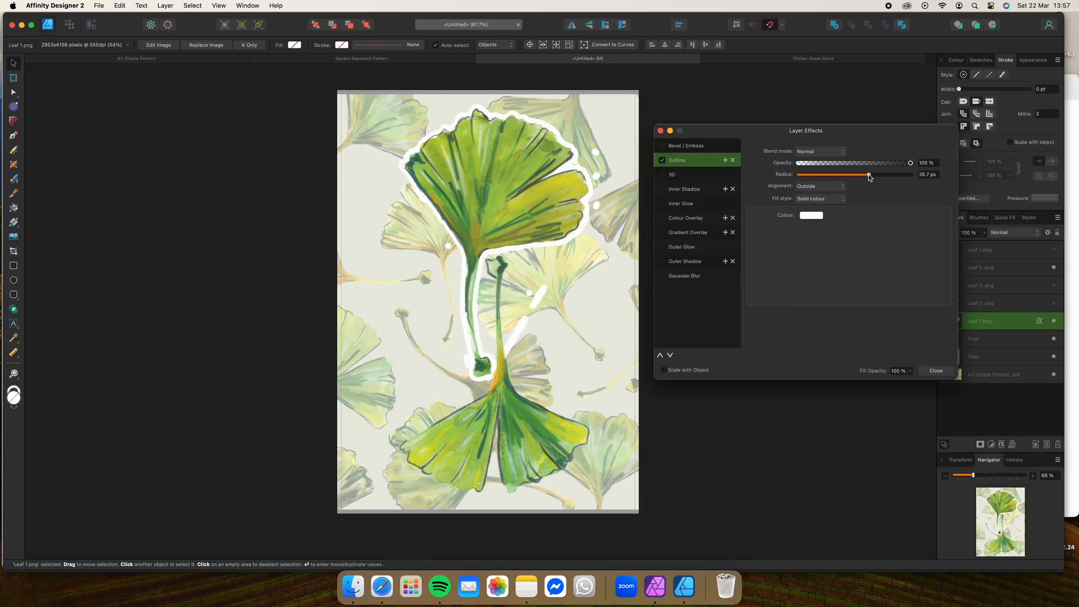
{"action": "left_click", "coordinate": [936, 371]}
Erase the stray white outline specks and streaks around the upper leaf's blade and stem
{"action": "left_click", "coordinate": [70, 25]}
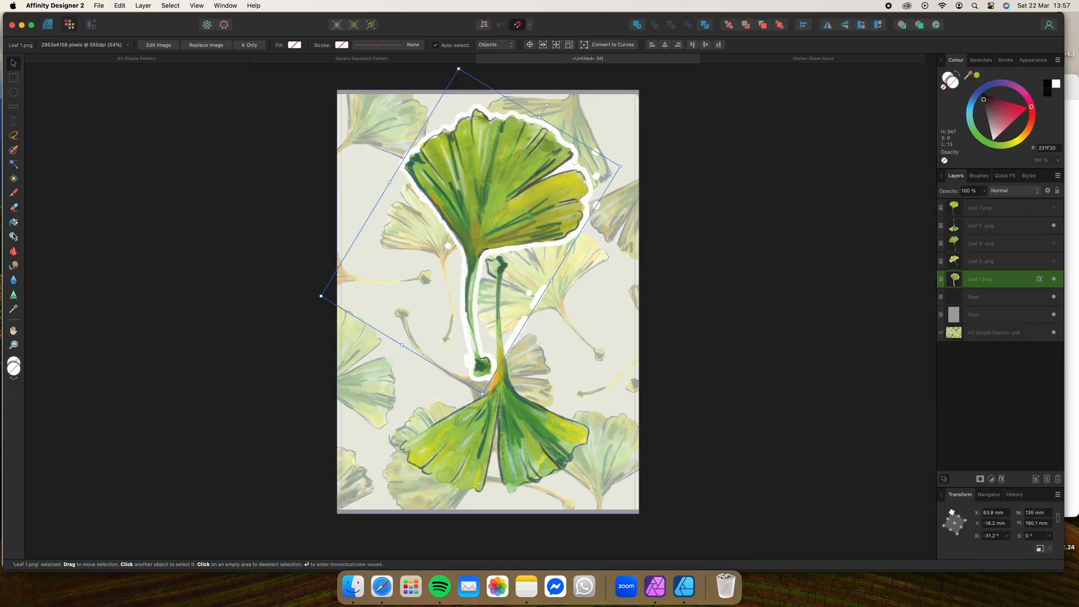
{"action": "left_click", "coordinate": [14, 207]}
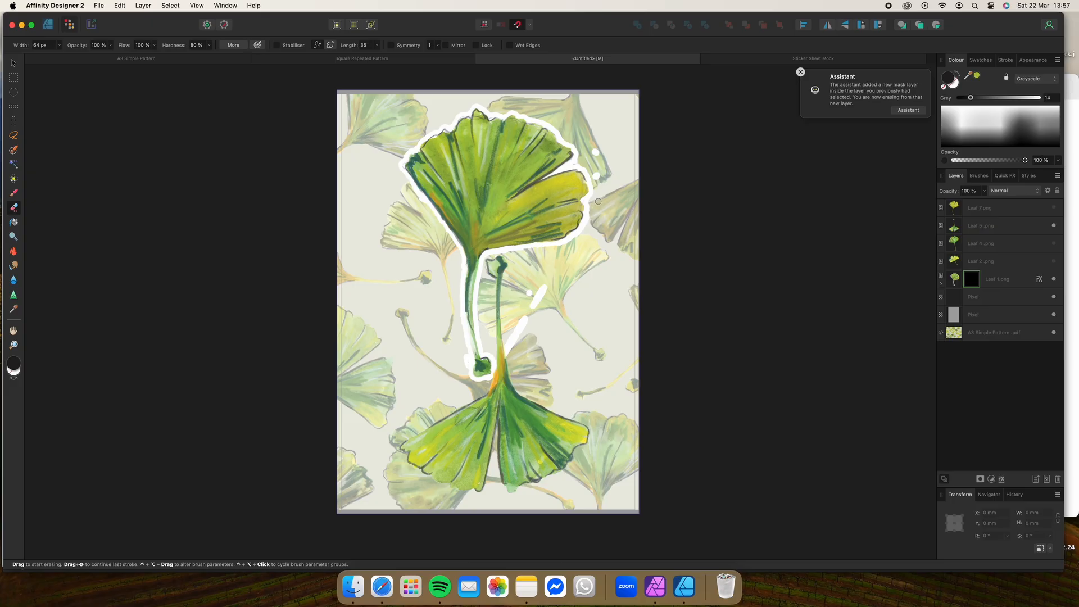
{"action": "left_click_drag", "start_coordinate": [598, 201], "coordinate": [598, 155]}
{"action": "mouse_move", "coordinate": [526, 292]}
{"action": "left_mouse_down"}
{"action": "mouse_move", "coordinate": [544, 287]}
{"action": "mouse_move", "coordinate": [505, 354]}
{"action": "left_mouse_up"}
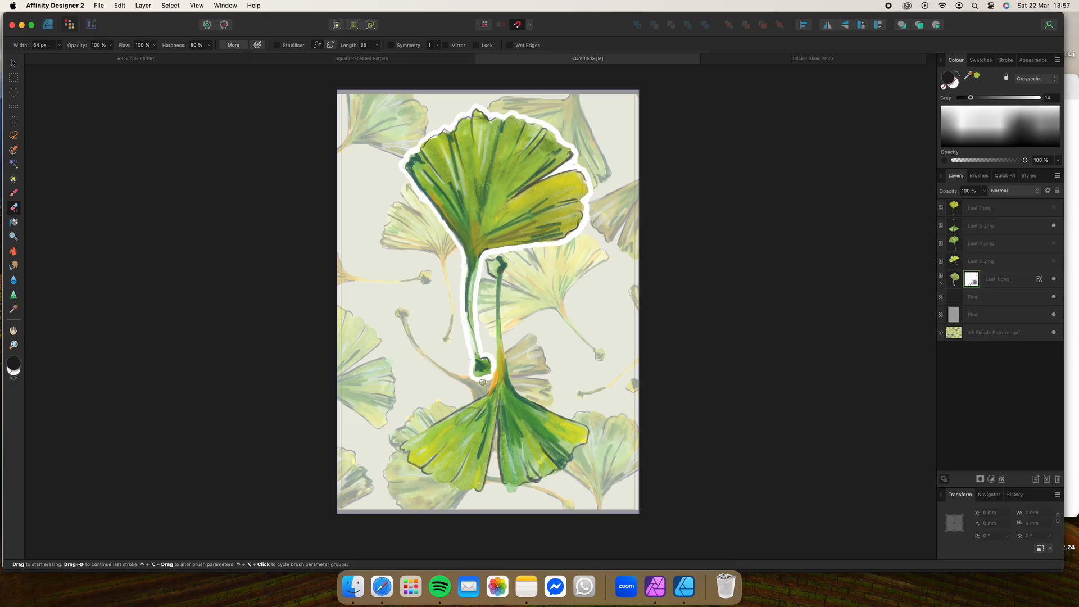
Check the upper leaf's outline radius and add a white outline to the lower leaf, entering a radius of 27.1 px
{"action": "left_click", "coordinate": [1012, 262]}
{"action": "left_click", "coordinate": [1008, 280]}
{"action": "left_click", "coordinate": [1040, 279]}
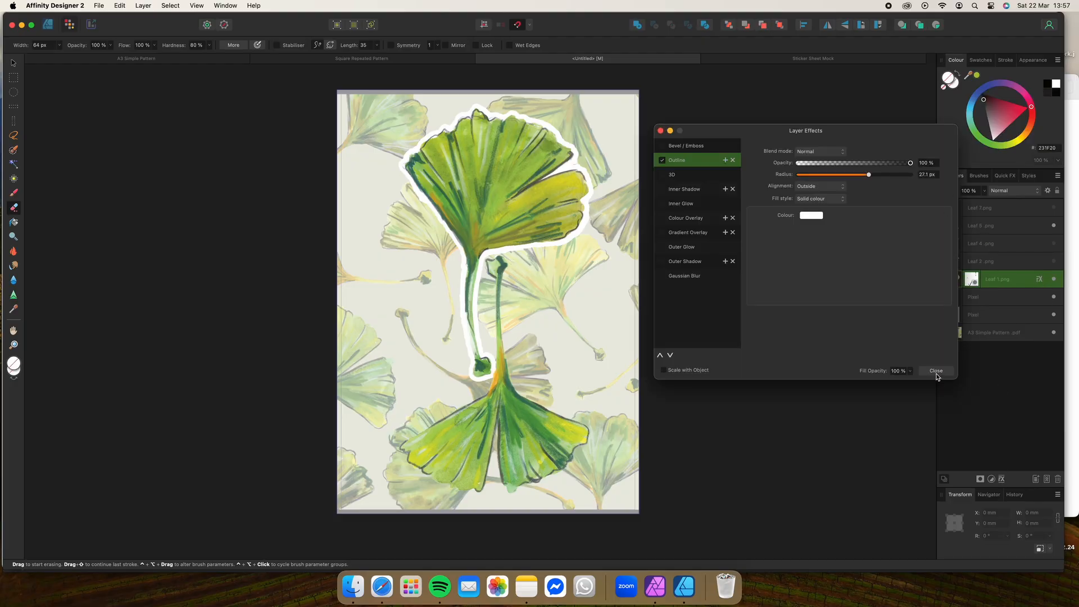
{"action": "left_click", "coordinate": [937, 371]}
{"action": "left_click", "coordinate": [1039, 280]}
{"action": "left_click", "coordinate": [937, 371]}
{"action": "left_click", "coordinate": [1000, 226]}
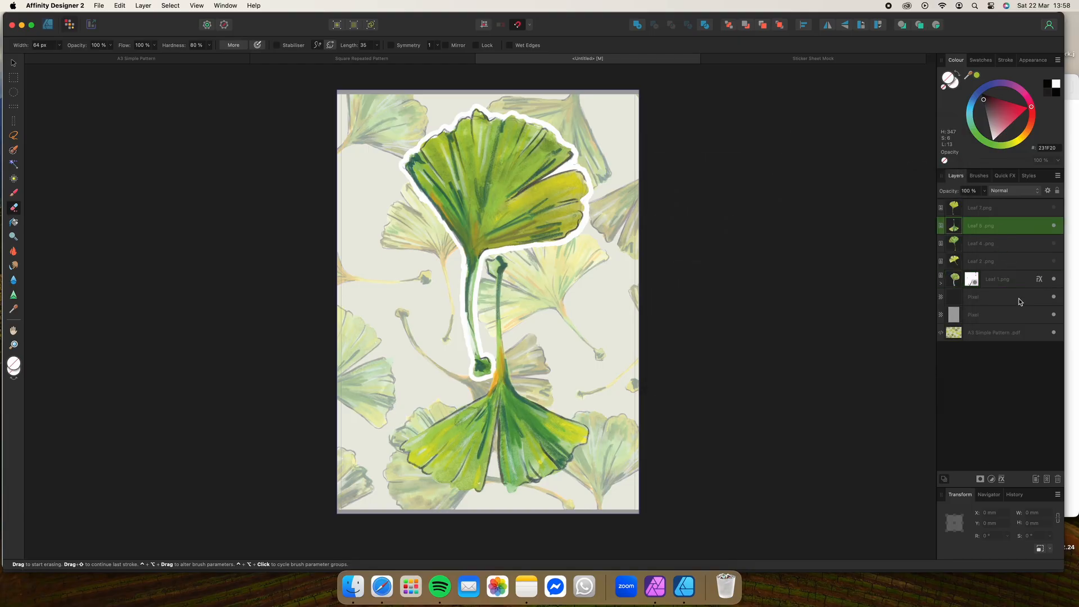
{"action": "left_click", "coordinate": [1002, 479]}
{"action": "left_click", "coordinate": [922, 175]}
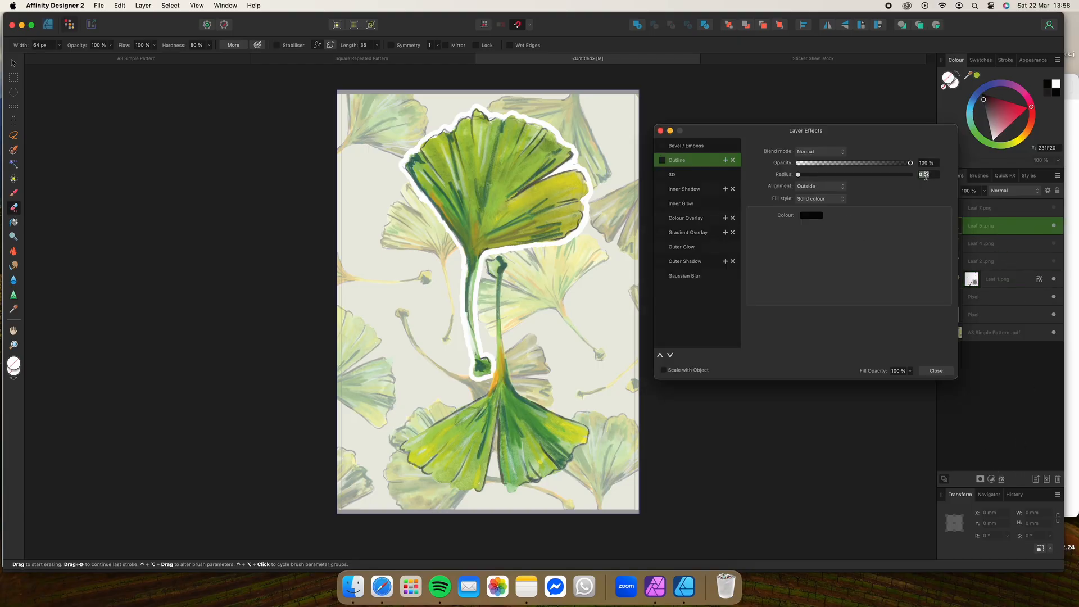
{"action": "type", "text": "27.1"}
{"action": "left_click", "coordinate": [815, 216]}
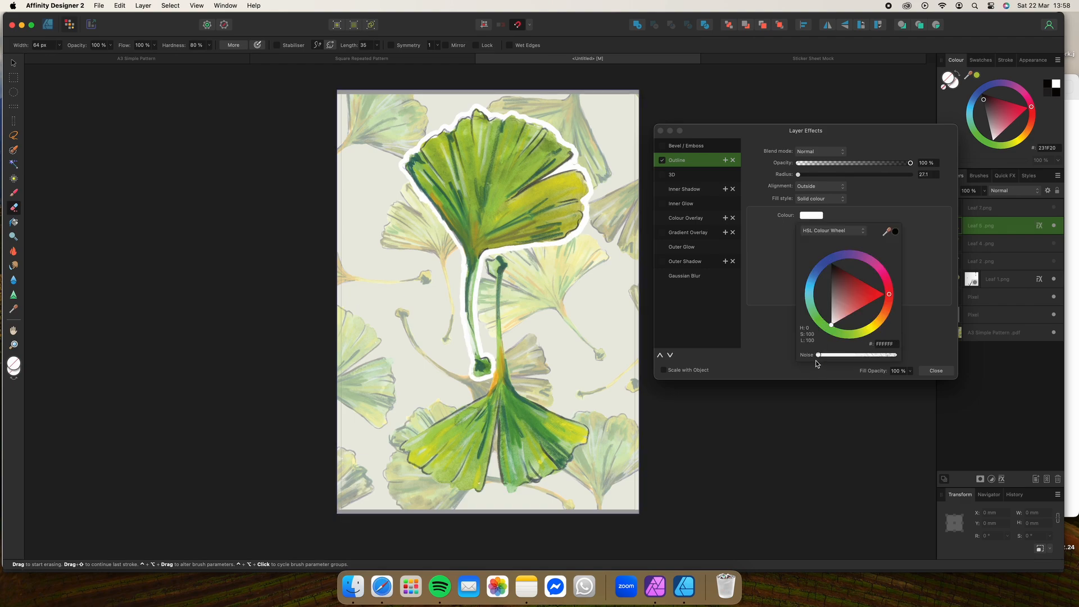
{"action": "left_click", "coordinate": [938, 371]}
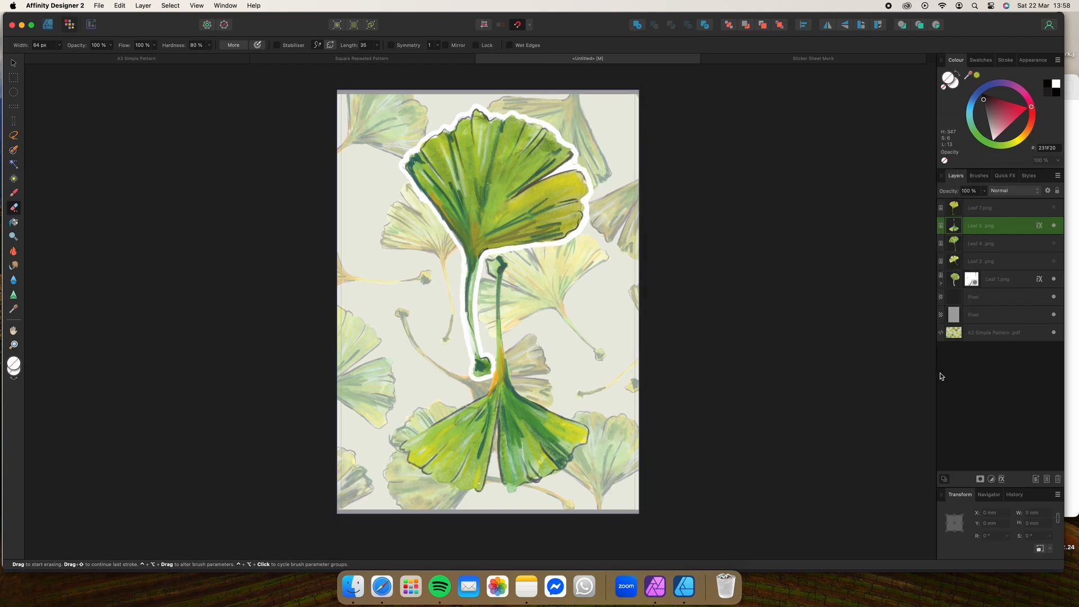
Reopen the lower leaf's outline effect, enable Scale with Object and set the radius to 27.1 px
{"action": "left_click", "coordinate": [1054, 225]}
{"action": "left_click", "coordinate": [1055, 225]}
{"action": "double_click", "coordinate": [1019, 227]}
{"action": "left_click", "coordinate": [1040, 226]}
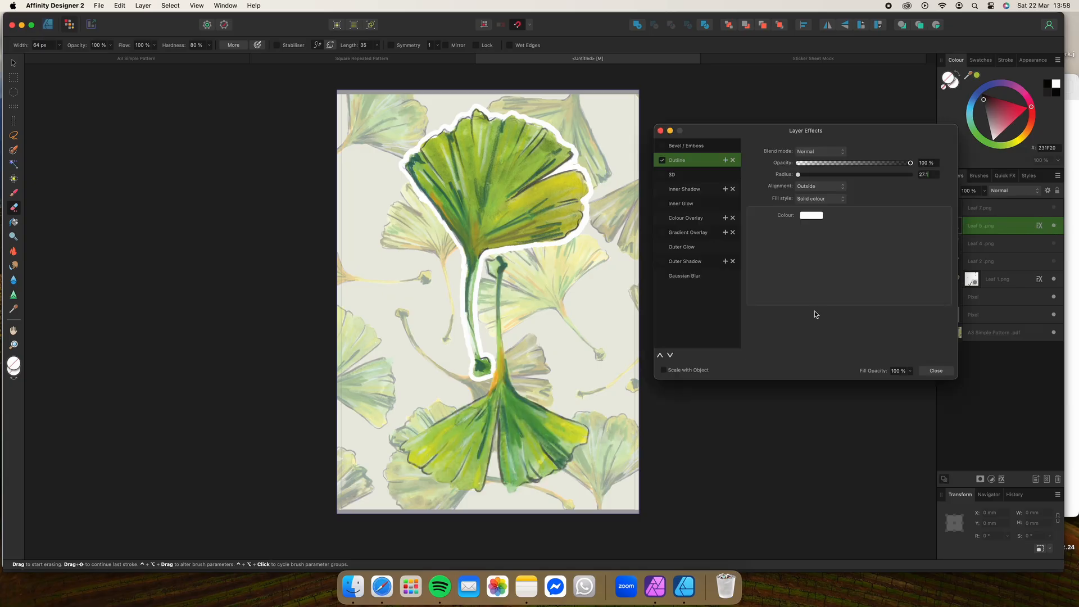
{"action": "left_click", "coordinate": [667, 371]}
{"action": "type", "text": "27.1"}
{"action": "key", "text": "Return"}
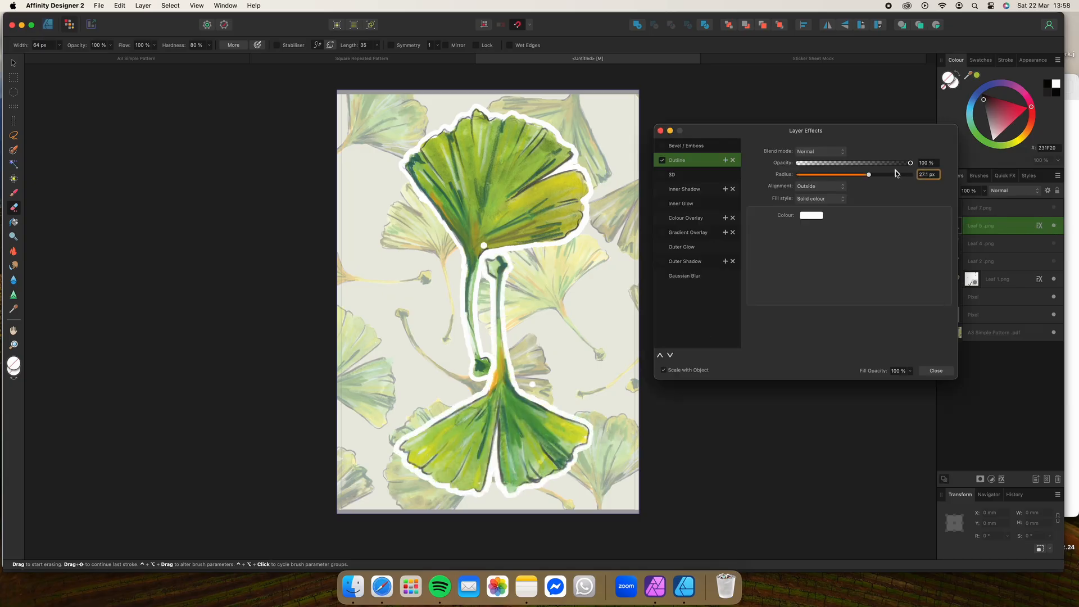
{"action": "left_click", "coordinate": [936, 371]}
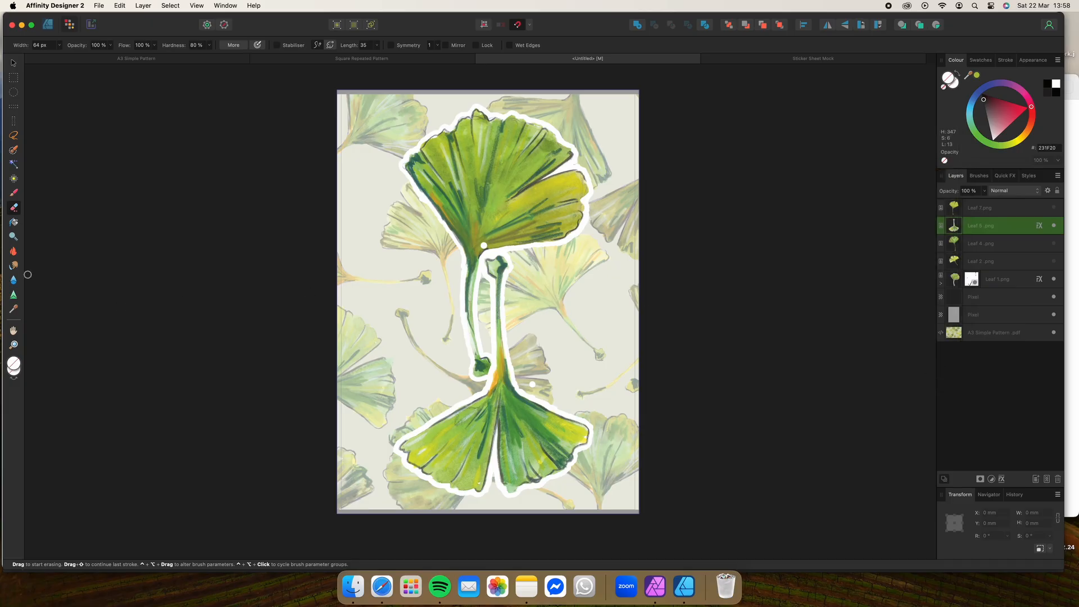
Erase the stray white outline specks around the lower leaf
{"action": "left_click", "coordinate": [13, 63]}
{"action": "left_click", "coordinate": [14, 207]}
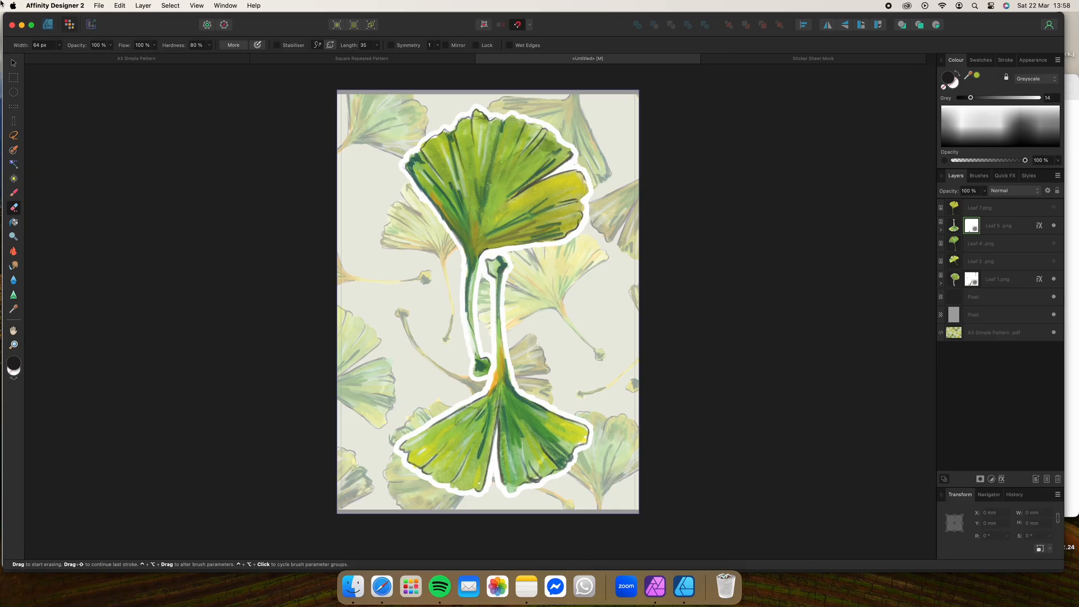
Export the two-leaf poster as a print PDF named "Focused Design 1" in the Ginko folder
{"action": "left_click", "coordinate": [99, 5]}
{"action": "left_click", "coordinate": [129, 201]}
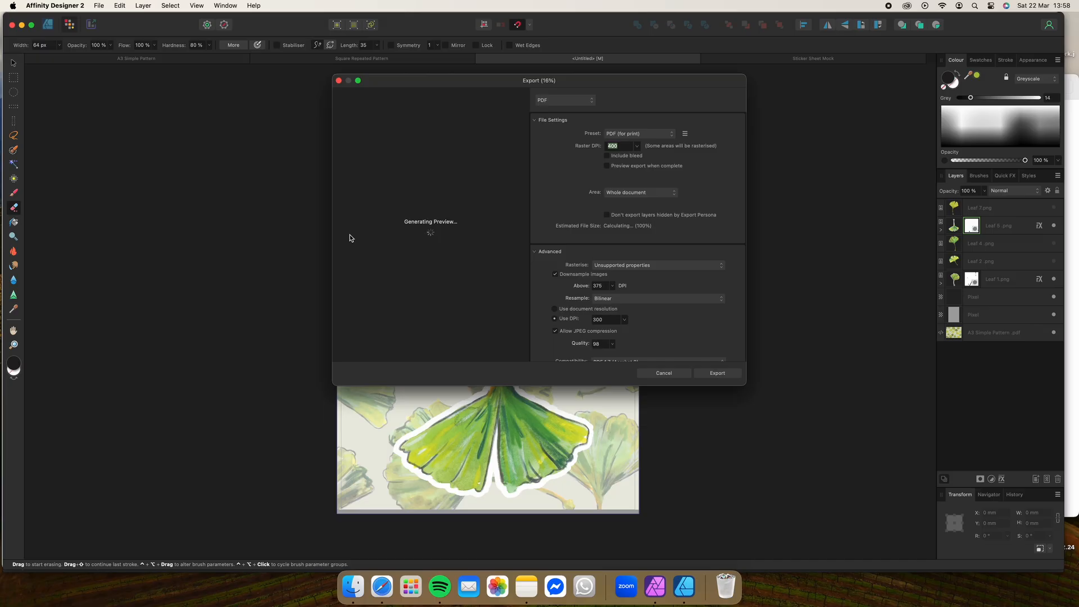
{"action": "left_click", "coordinate": [719, 374]}
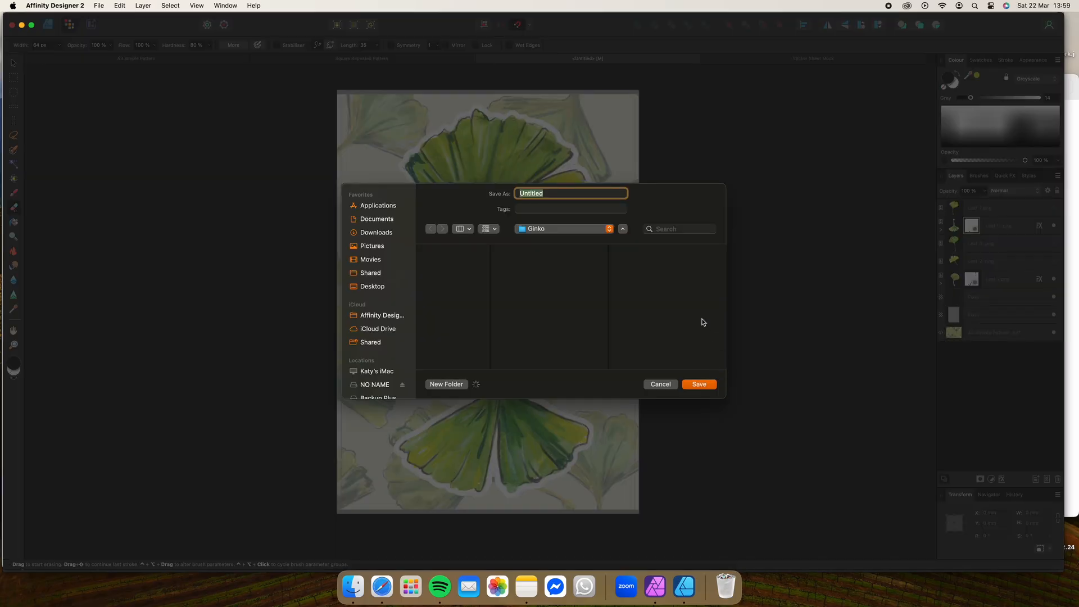
{"action": "type", "text": "Focused Design 1"}
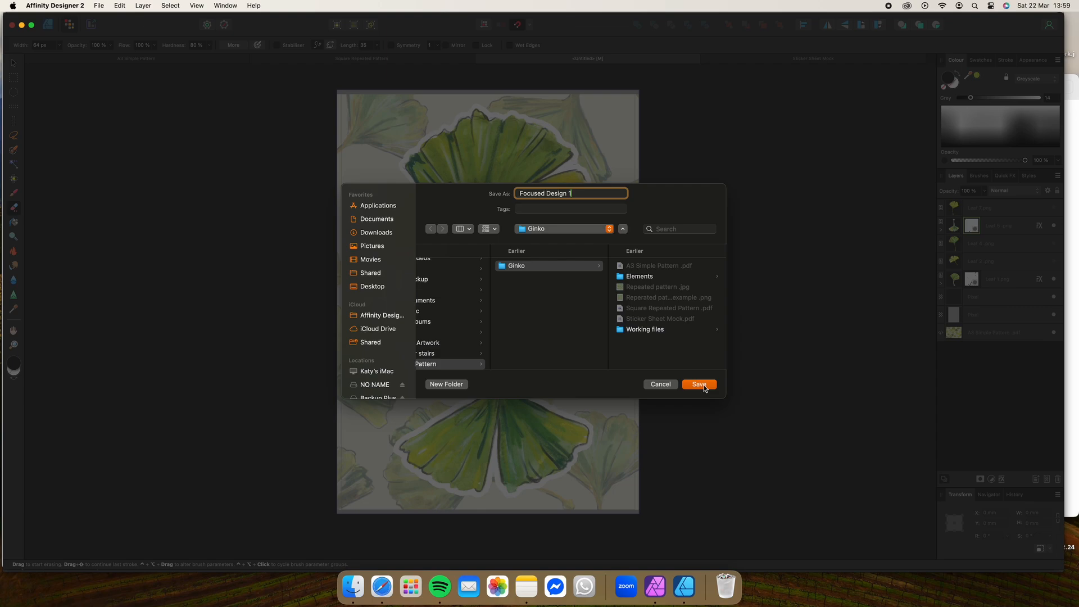
{"action": "left_click", "coordinate": [700, 384]}
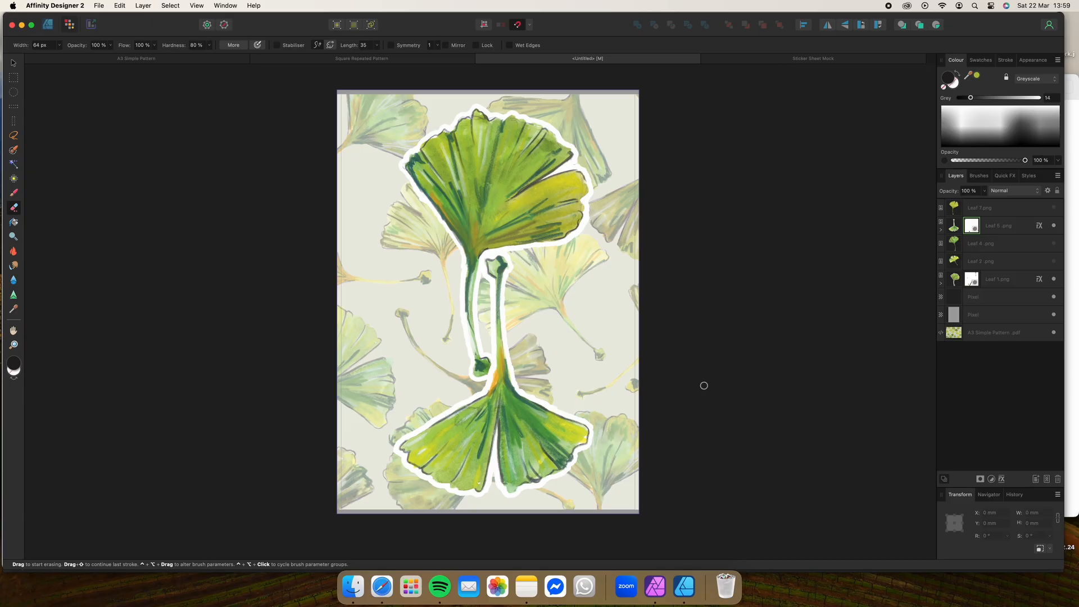
Switch to Affinity Photo and export the white-outlined single leaf as a PNG named "Single Item With Boarder"
{"action": "left_click", "coordinate": [655, 586]}
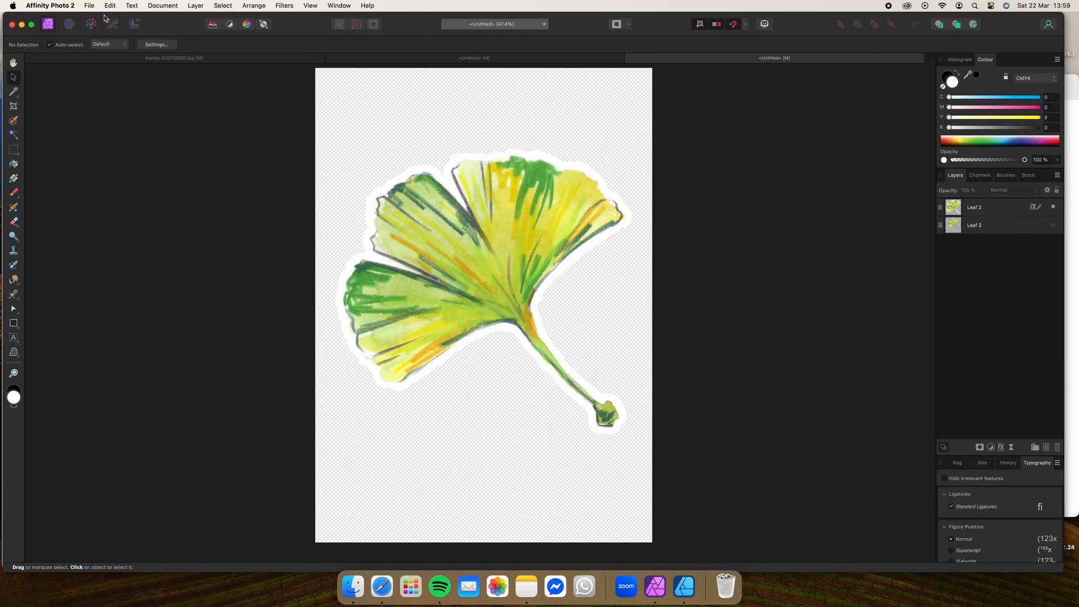
{"action": "left_click", "coordinate": [89, 7]}
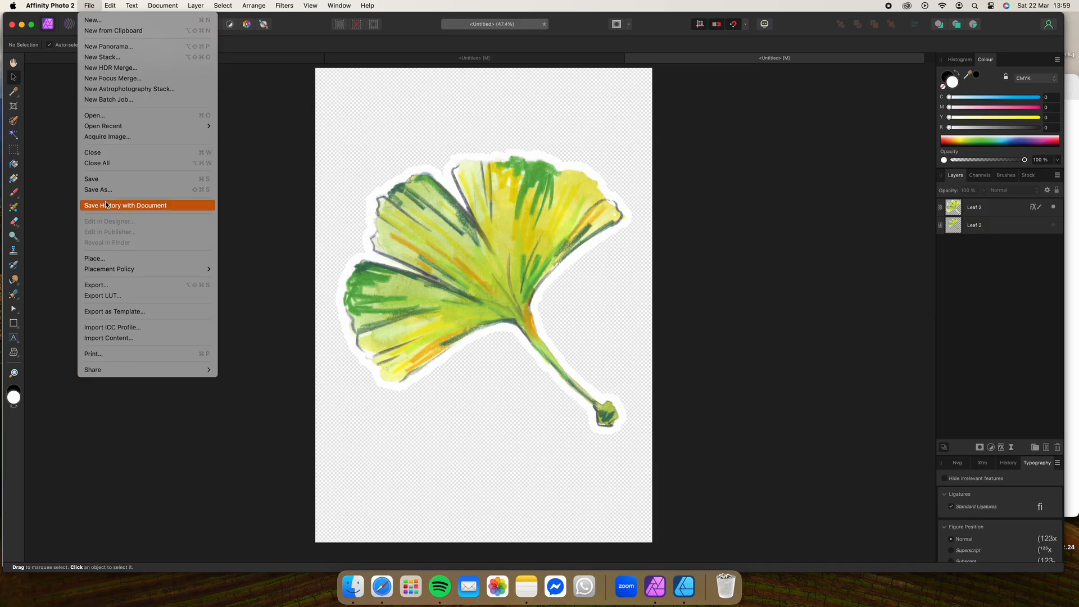
{"action": "left_click", "coordinate": [100, 285]}
{"action": "left_click", "coordinate": [562, 102]}
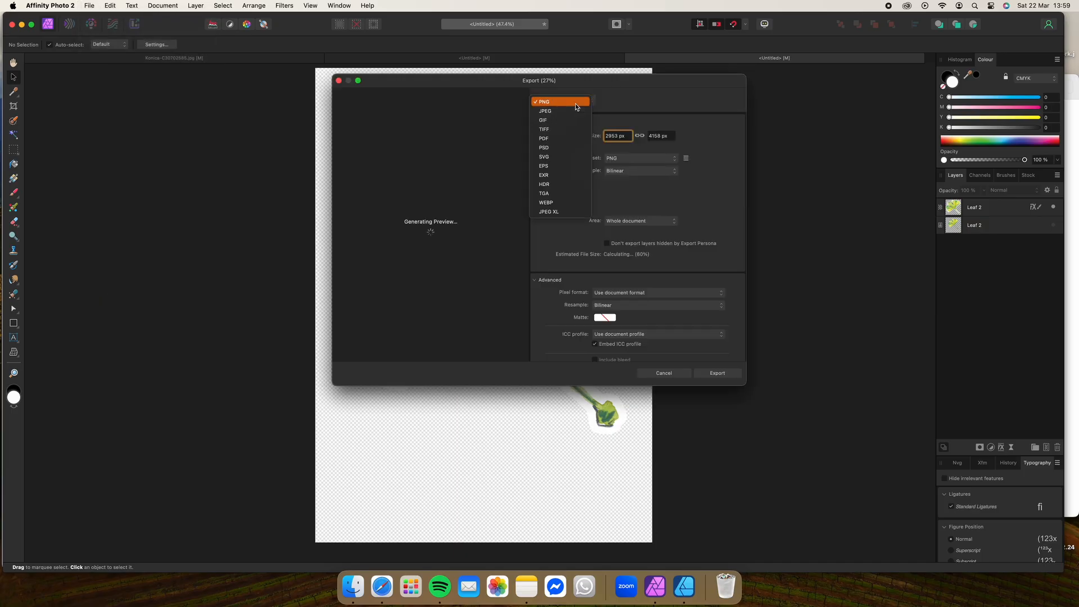
{"action": "left_click", "coordinate": [544, 102]}
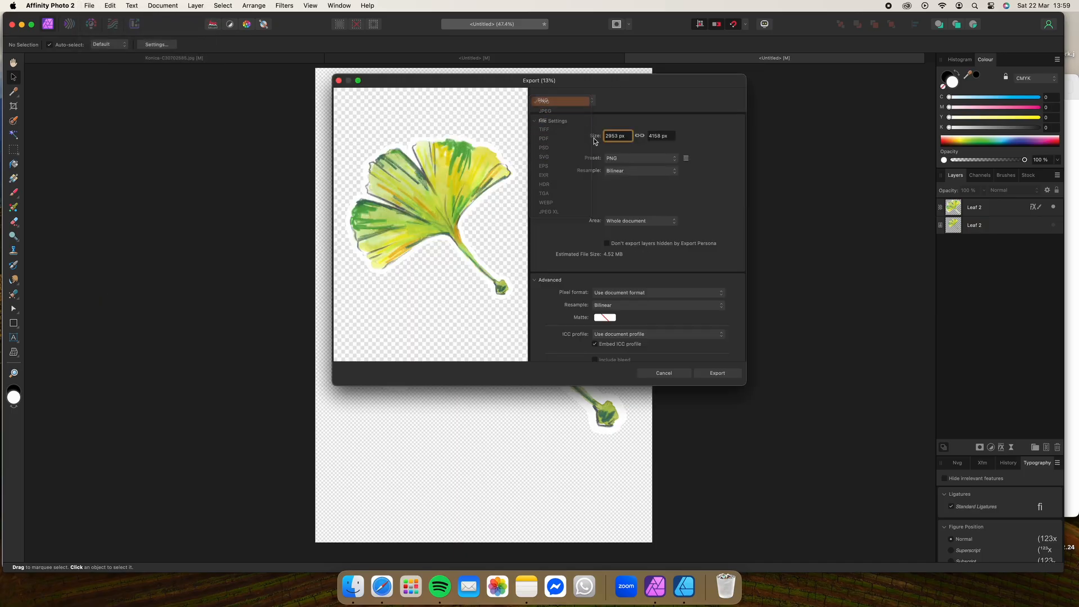
{"action": "left_click", "coordinate": [717, 373]}
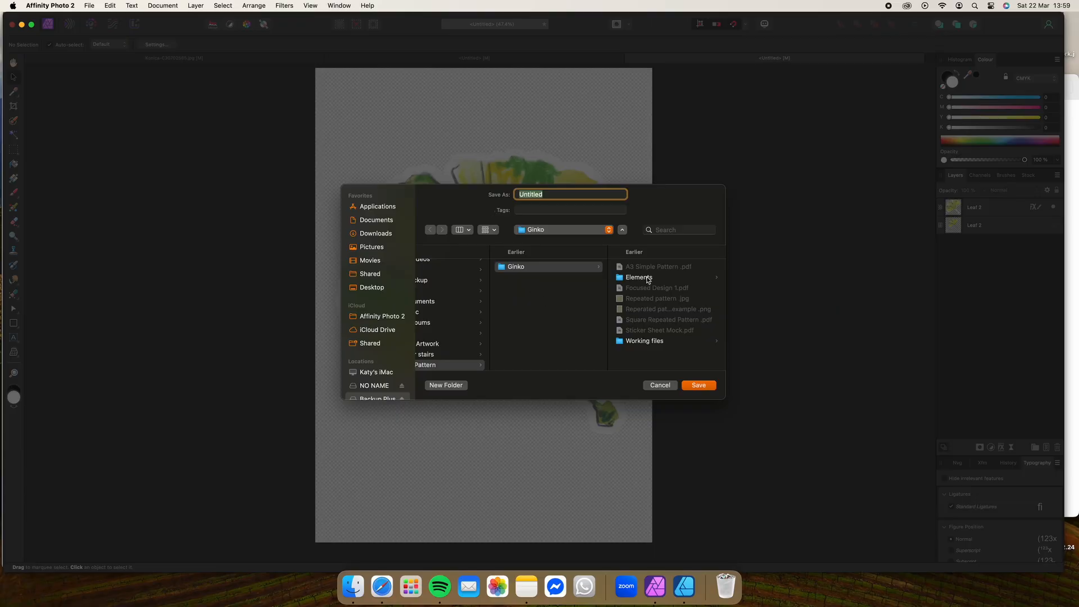
{"action": "type", "text": "Single Item With Boarder"}
{"action": "key", "text": "Return"}
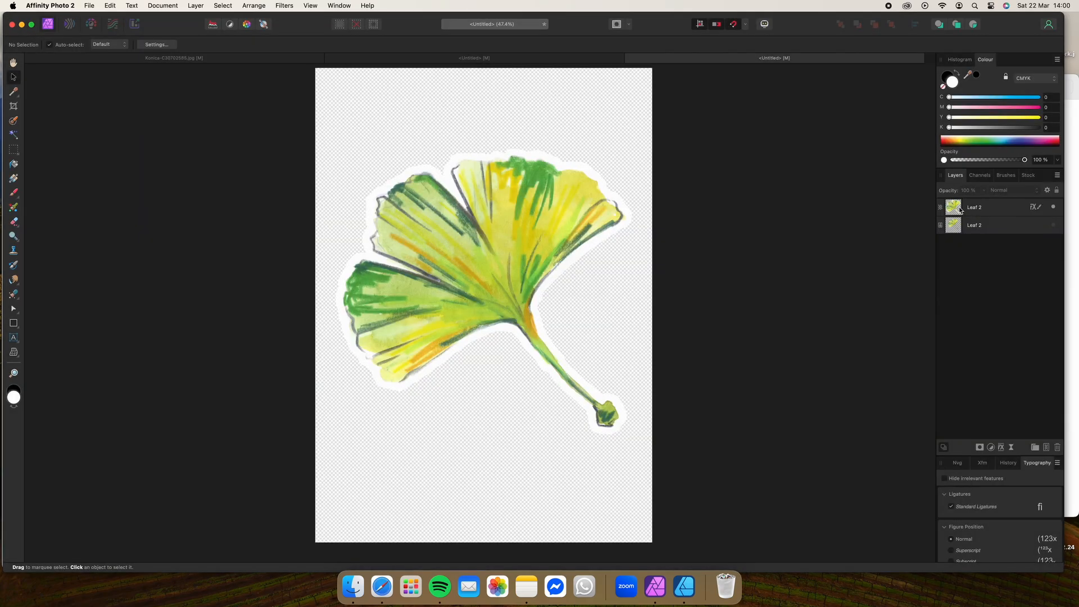
Hide the white-outlined Leaf 2 layer and show the plain Leaf 2 layer beneath it
{"action": "left_click", "coordinate": [1052, 208]}
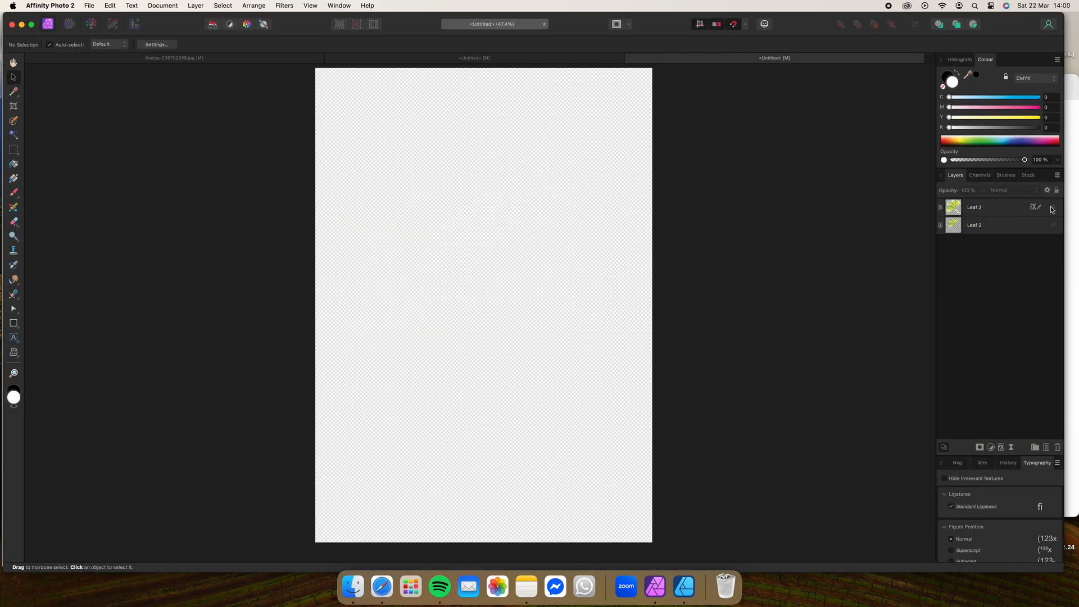
{"action": "left_click", "coordinate": [1054, 225]}
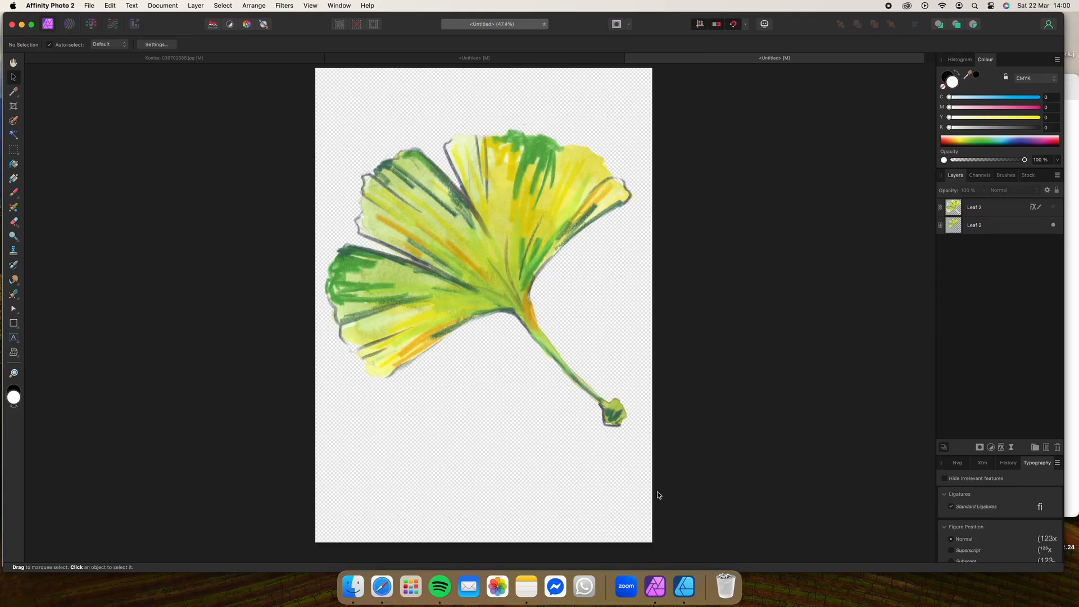
Switch to Affinity Designer and save the two-leaf poster as "Focused Design 1" in the Working files folder
{"action": "left_click", "coordinate": [685, 586]}
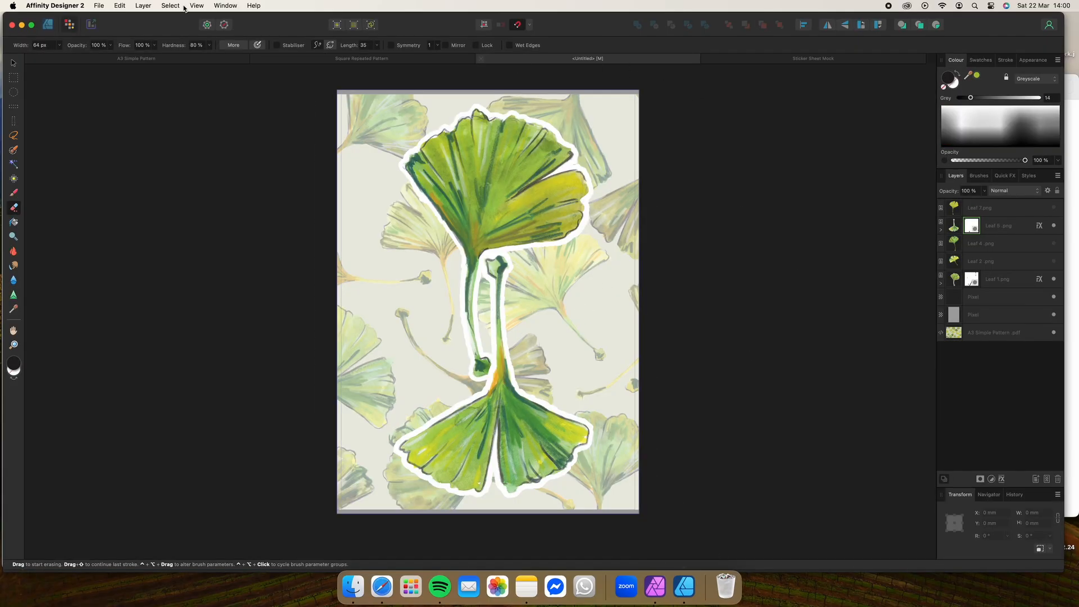
{"action": "left_click", "coordinate": [99, 5]}
{"action": "left_click", "coordinate": [121, 107]}
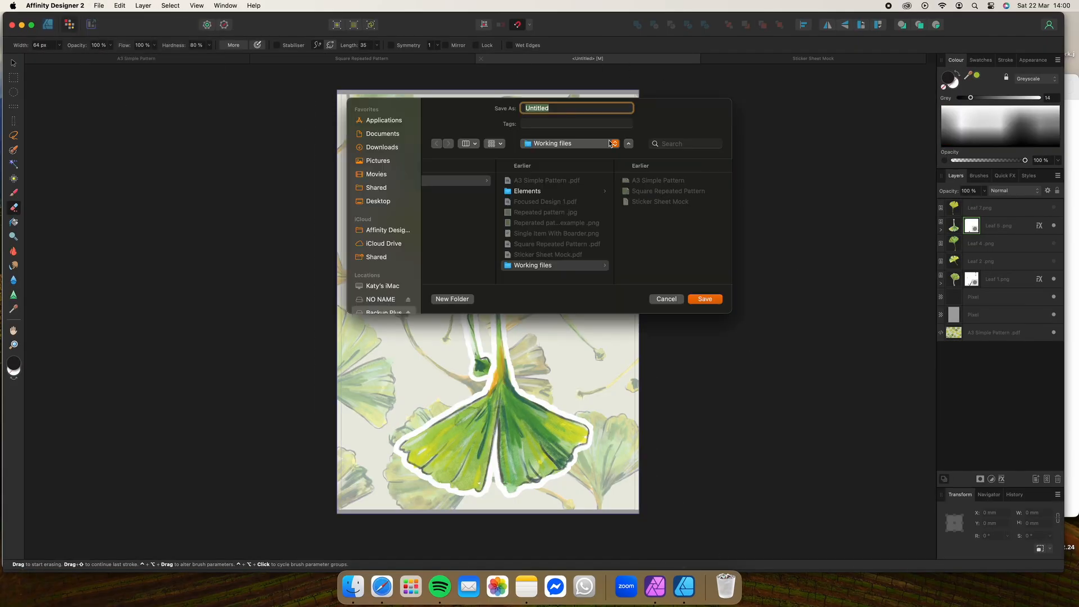
{"action": "type", "text": "Focused Design 1"}
{"action": "left_click", "coordinate": [705, 299]}
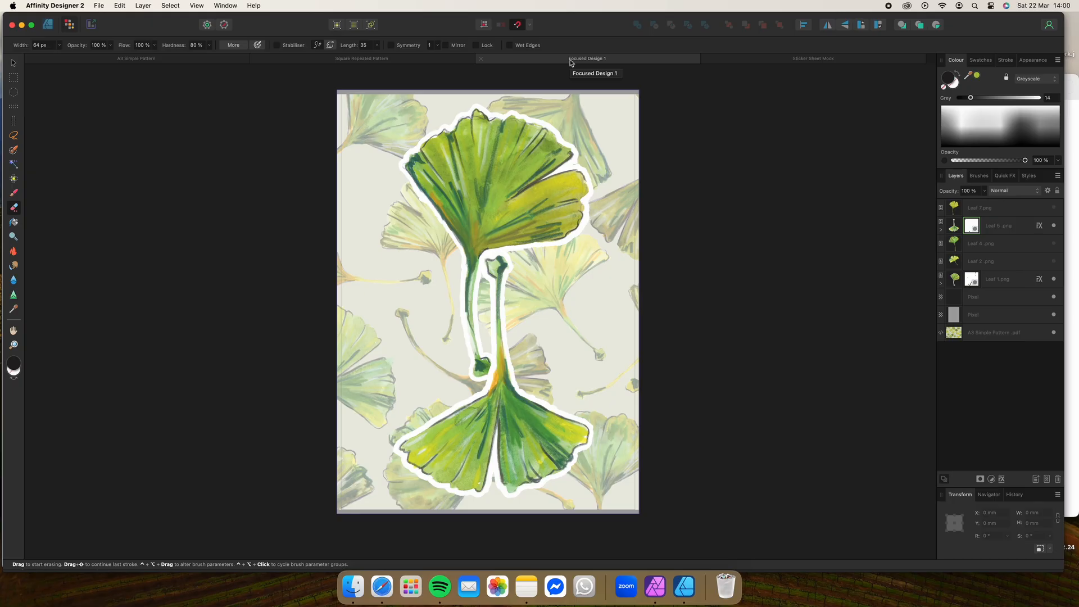
Create a new press-ready A4 document (210 × 297 mm, 300 DPI, CMYK) and add an empty pixel layer
{"action": "left_click", "coordinate": [99, 6]}
{"action": "left_click", "coordinate": [116, 20]}
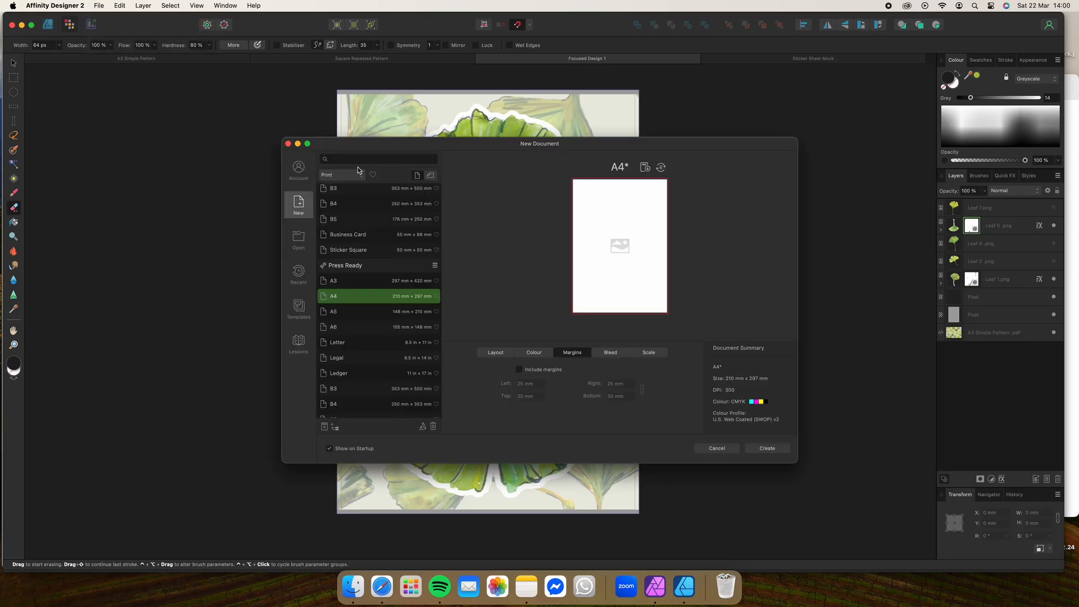
{"action": "left_click", "coordinate": [772, 451]}
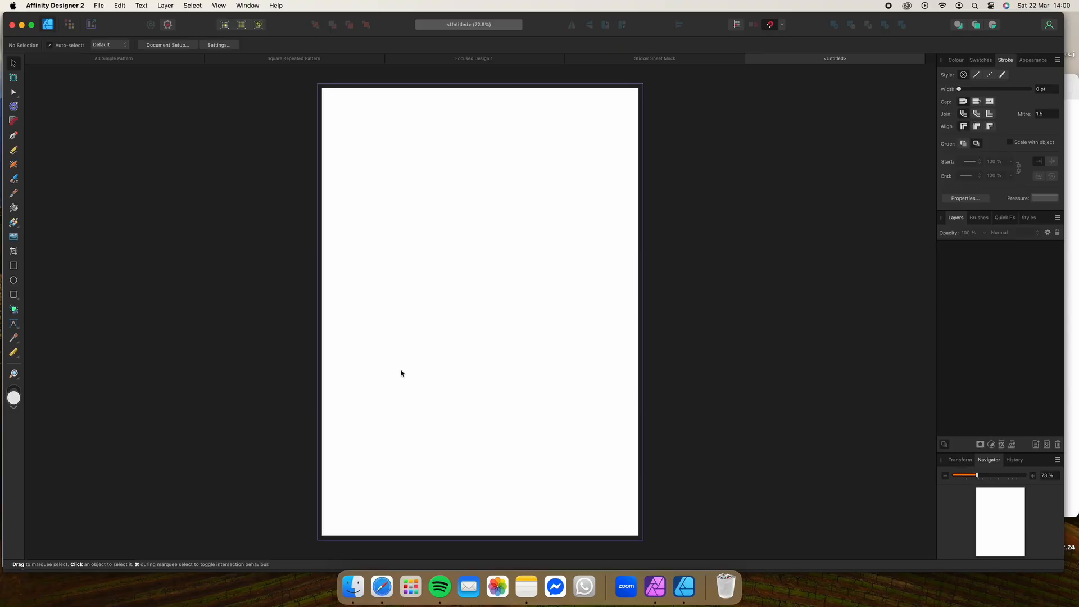
{"action": "left_click", "coordinate": [1047, 445]}
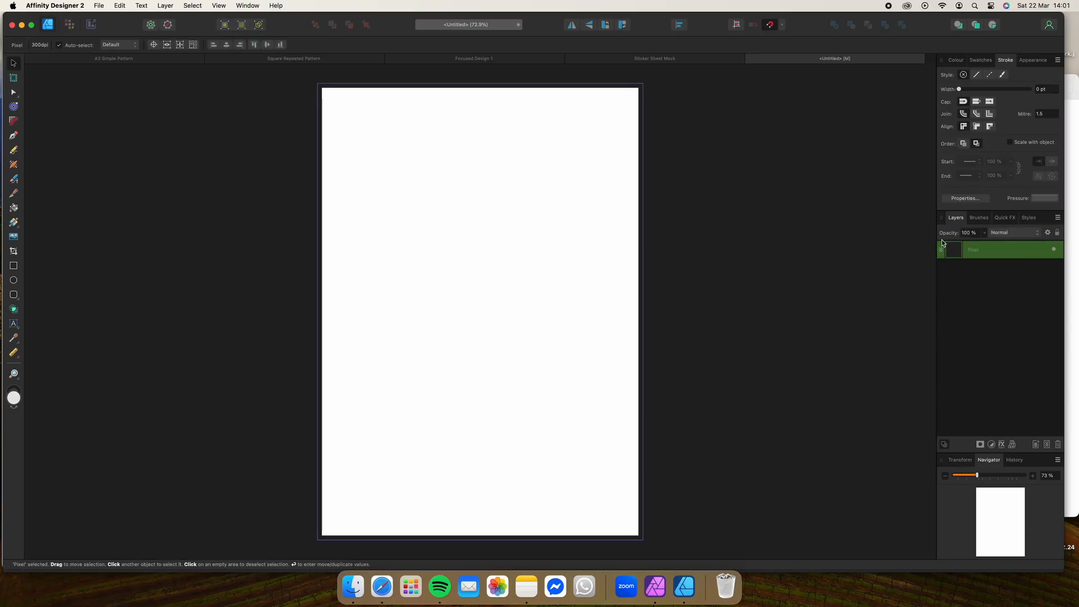
Apply a solid white fill to the new pixel layer
{"action": "left_click", "coordinate": [956, 61]}
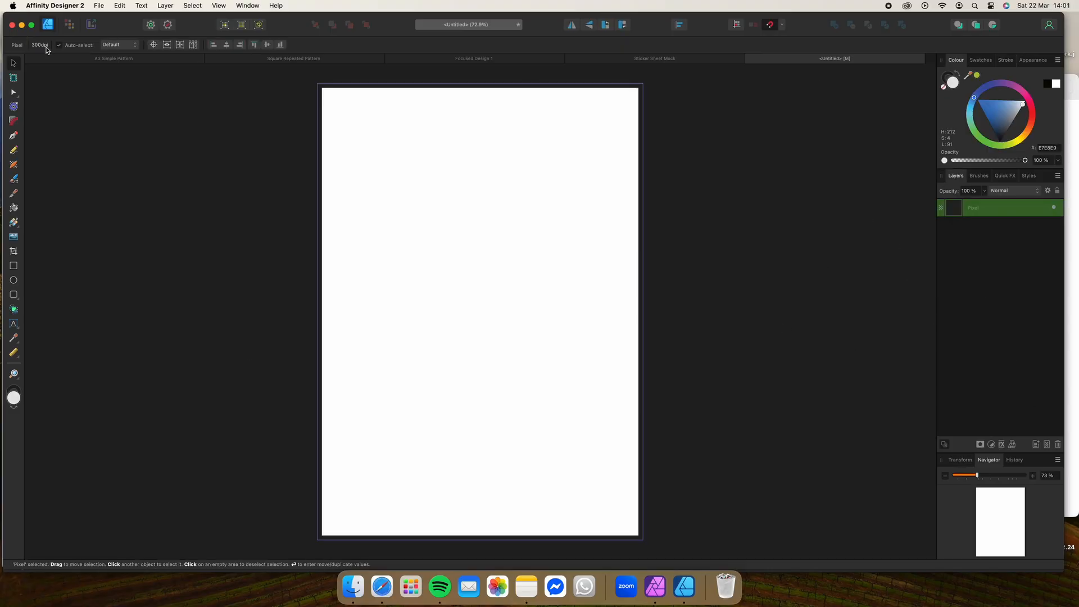
{"action": "left_click", "coordinate": [13, 222]}
{"action": "left_click", "coordinate": [117, 44]}
{"action": "left_click", "coordinate": [118, 45]}
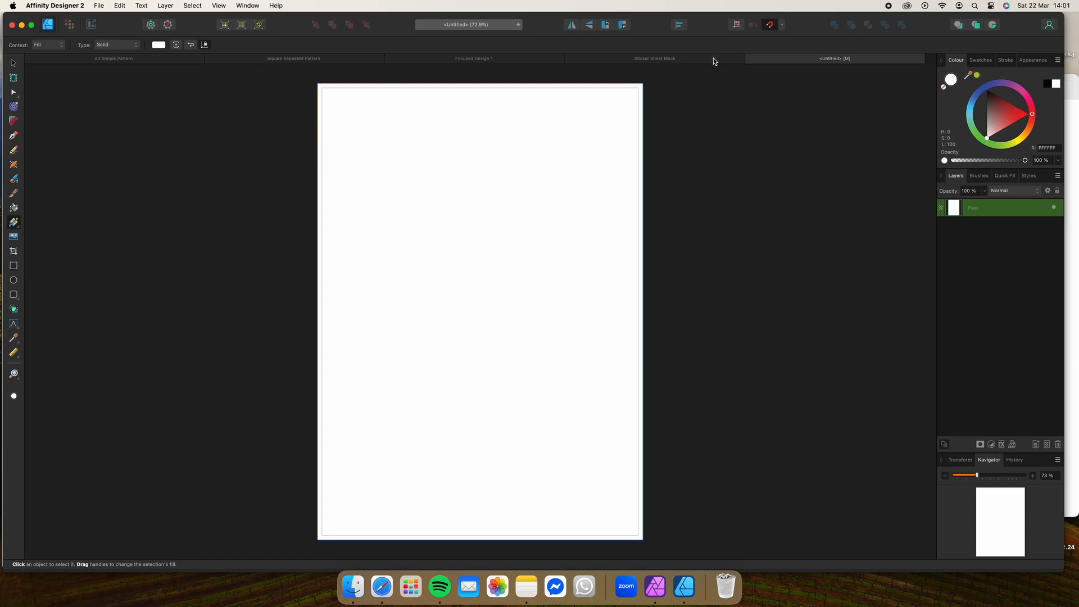
Sample the sage green background from the Square Repeated Pattern document and apply it to the new document's pixel layer
{"action": "left_click", "coordinate": [668, 62]}
{"action": "left_click", "coordinate": [520, 59]}
{"action": "left_click", "coordinate": [308, 61]}
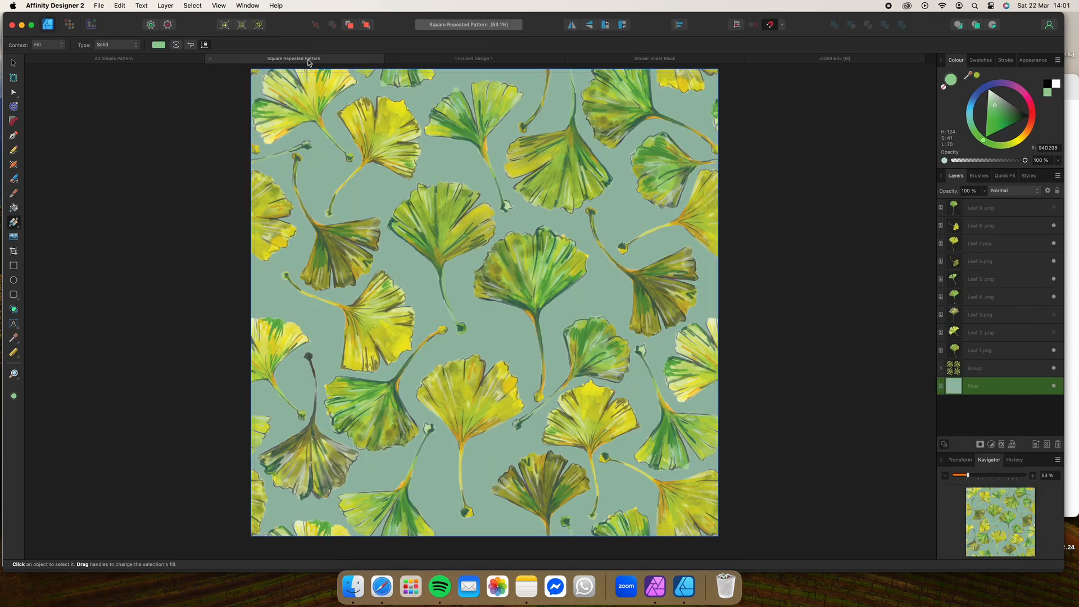
{"action": "left_click", "coordinate": [14, 337]}
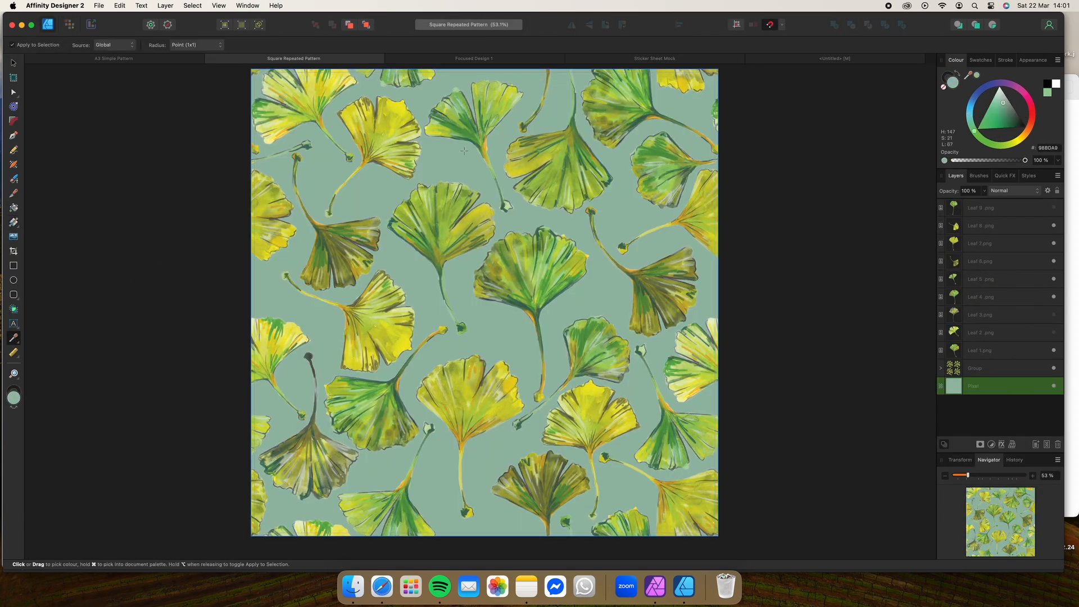
{"action": "left_click", "coordinate": [813, 59]}
{"action": "left_click", "coordinate": [977, 74]}
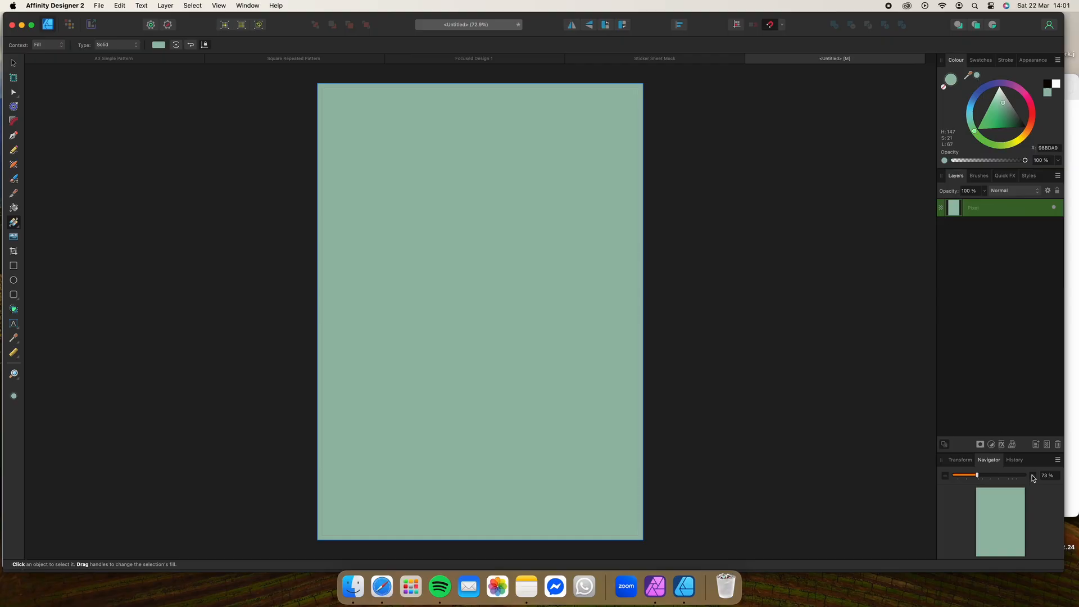
Place the Leaf 5 and Leaf 6 PNG files from the Elements folder onto the green page
{"action": "left_click", "coordinate": [353, 586]}
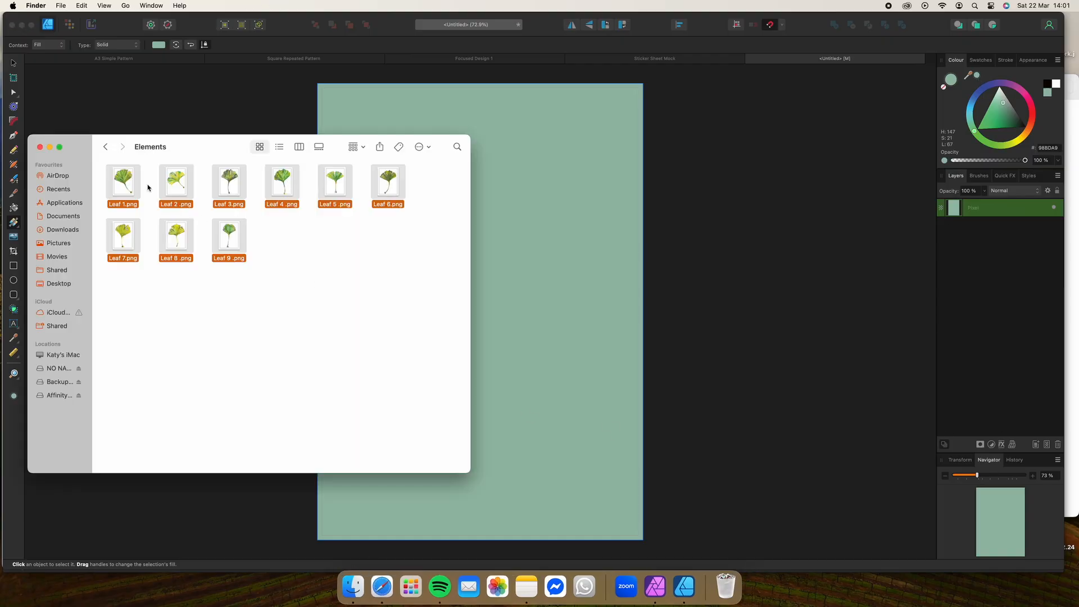
{"action": "left_click_drag", "start_coordinate": [355, 186], "coordinate": [313, 264]}
{"action": "left_click", "coordinate": [314, 265]}
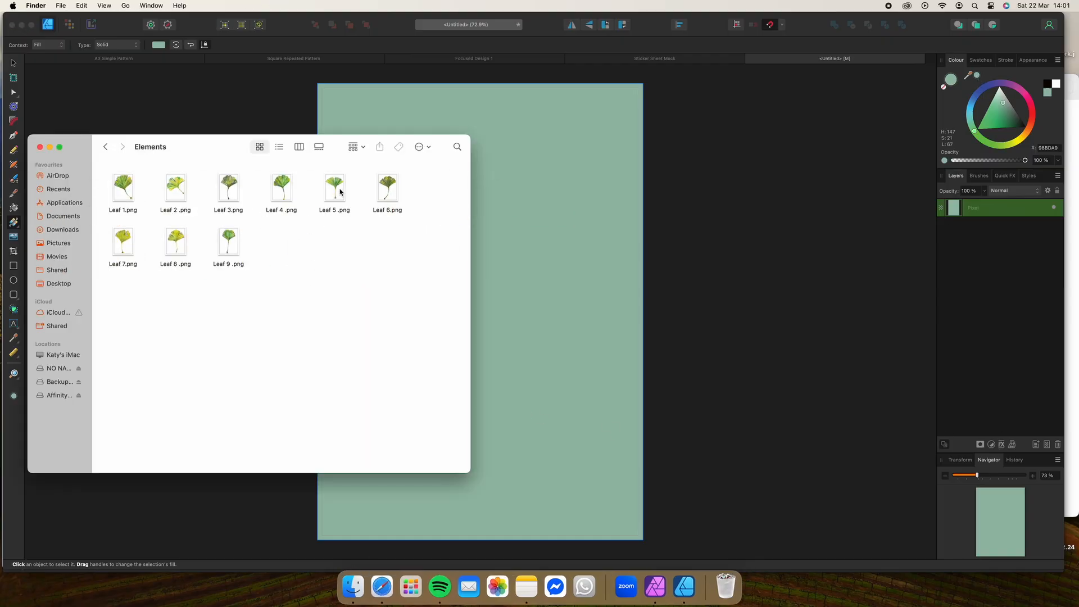
{"action": "left_click_drag", "start_coordinate": [338, 187], "coordinate": [523, 198]}
{"action": "left_click_drag", "start_coordinate": [388, 189], "coordinate": [552, 246]}
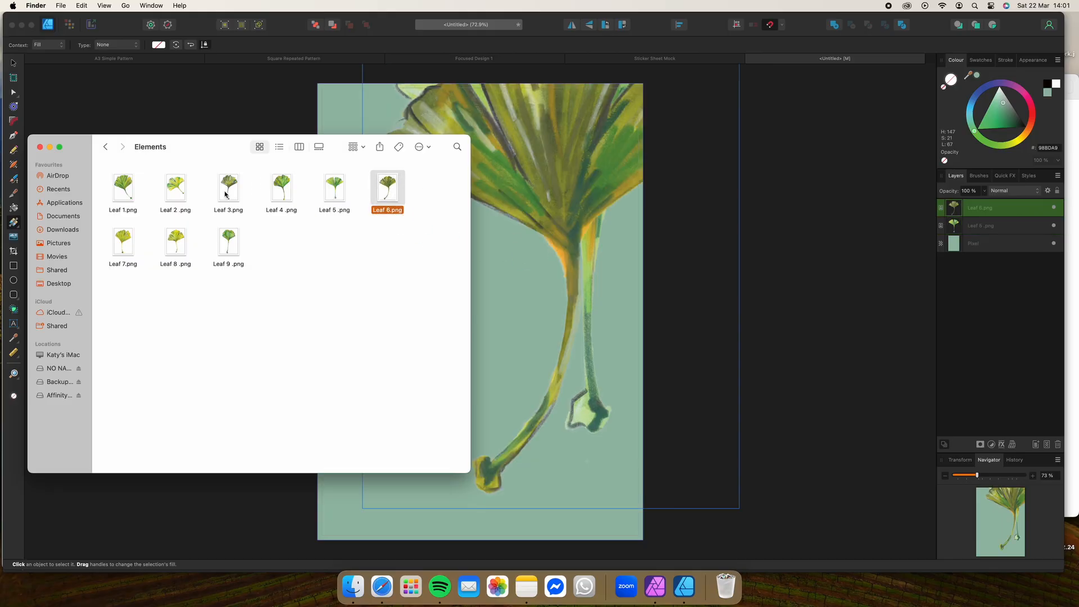
{"action": "left_click", "coordinate": [614, 187]}
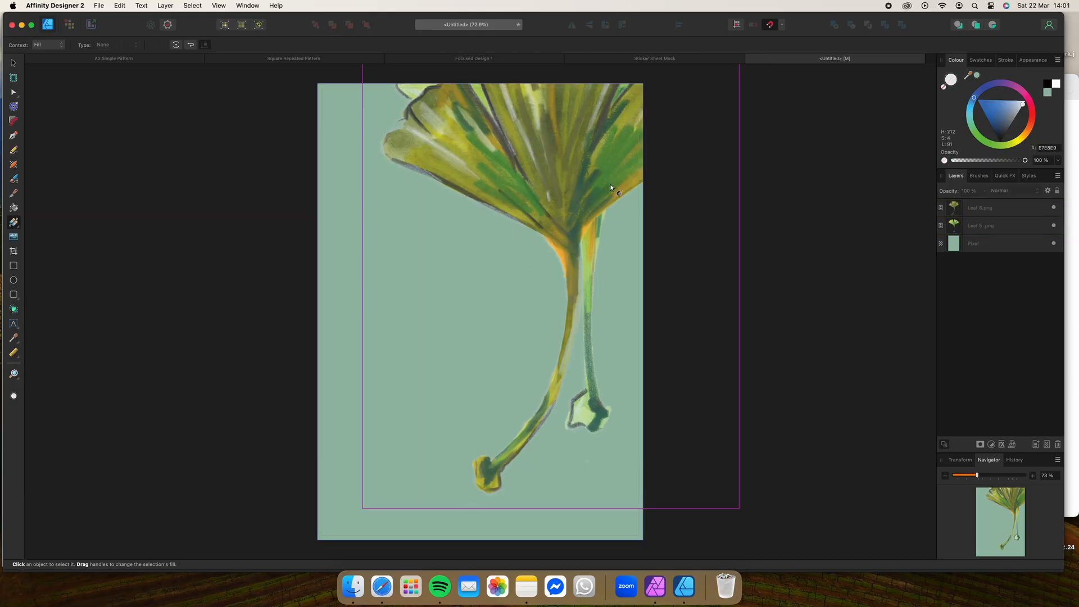
Rotate Leaf 6 and move it to the page's lower half with its stem running off the left edge
{"action": "left_click", "coordinate": [14, 64]}
{"action": "left_click_drag", "start_coordinate": [567, 169], "coordinate": [506, 269]}
{"action": "left_click", "coordinate": [35, 376]}
{"action": "left_click", "coordinate": [14, 374]}
{"action": "left_click", "coordinate": [178, 364], "text": "alt"}
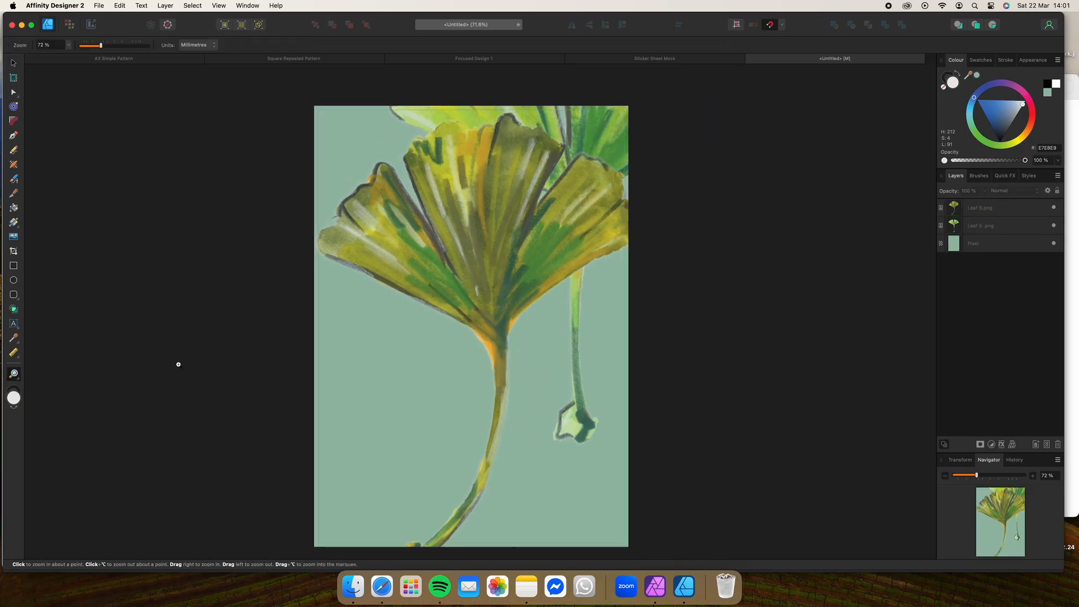
{"action": "left_click", "coordinate": [14, 64]}
{"action": "left_click", "coordinate": [483, 247]}
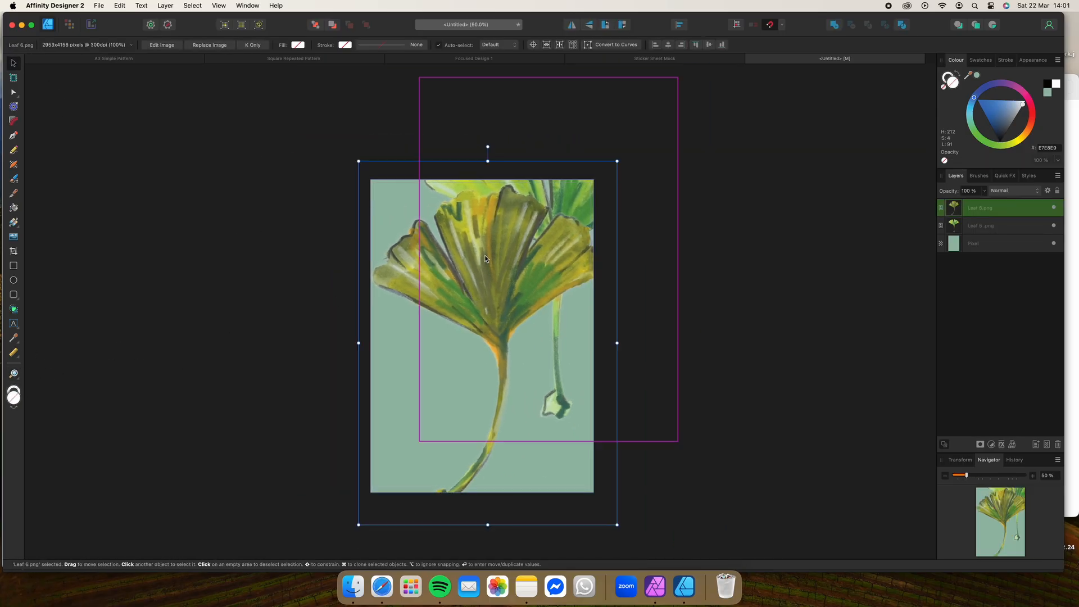
{"action": "left_click_drag", "start_coordinate": [488, 147], "coordinate": [641, 466]}
{"action": "left_click_drag", "start_coordinate": [529, 399], "coordinate": [447, 400]}
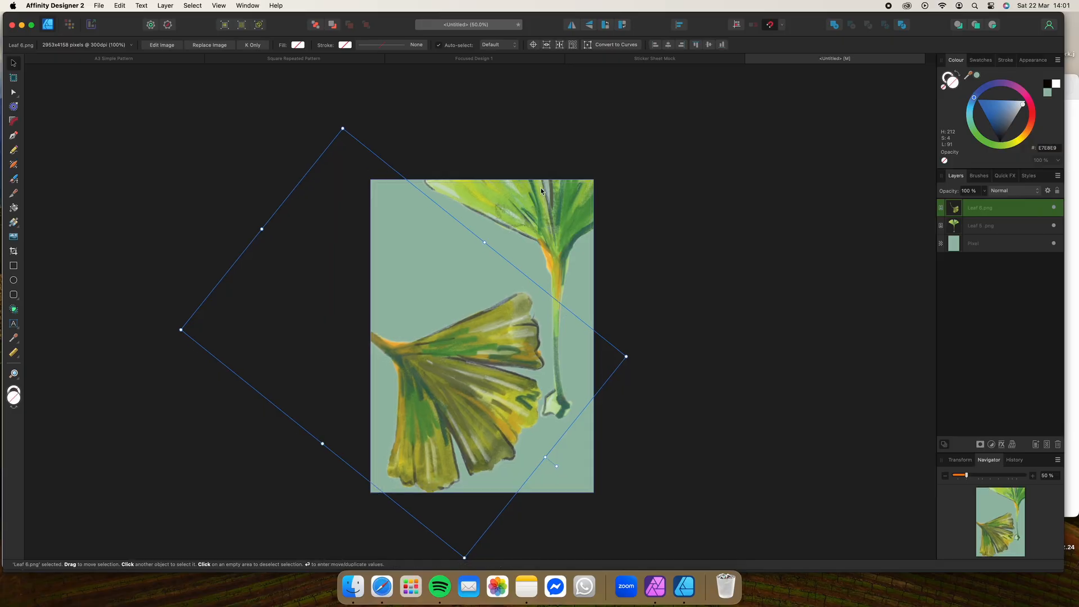
Rotate Leaf 5 by about 58.5° and position it above Leaf 6 with its stem running off the page's right edge
{"action": "left_click", "coordinate": [549, 111]}
{"action": "left_click_drag", "start_coordinate": [547, 62], "coordinate": [414, 179]}
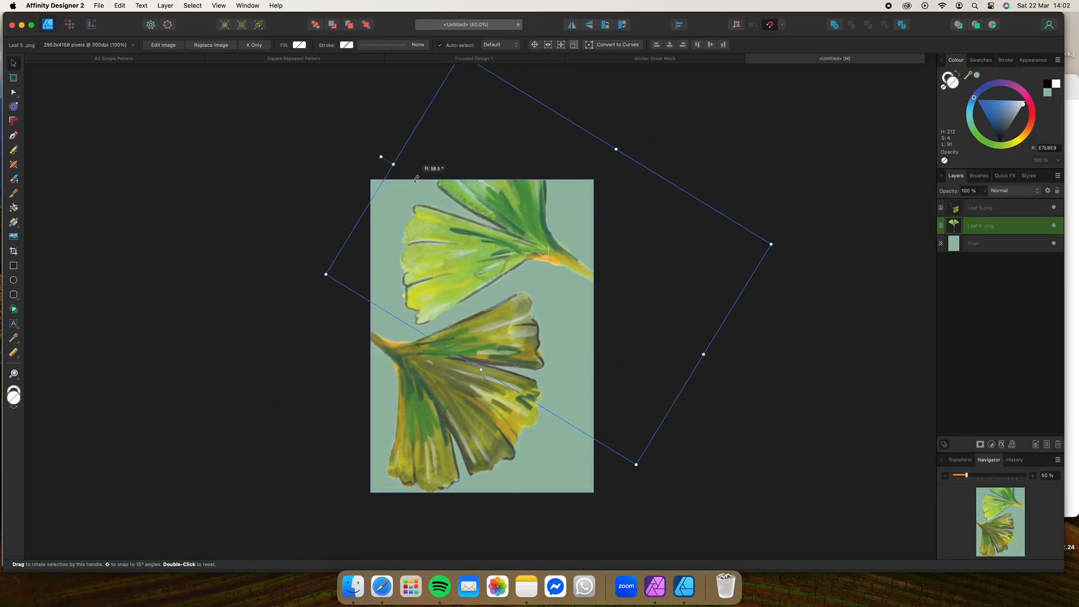
{"action": "left_click_drag", "start_coordinate": [544, 255], "coordinate": [540, 276]}
Fine-tune the rotation and position of Leaf 6 so it sits closely beneath Leaf 5
{"action": "left_click", "coordinate": [512, 455]}
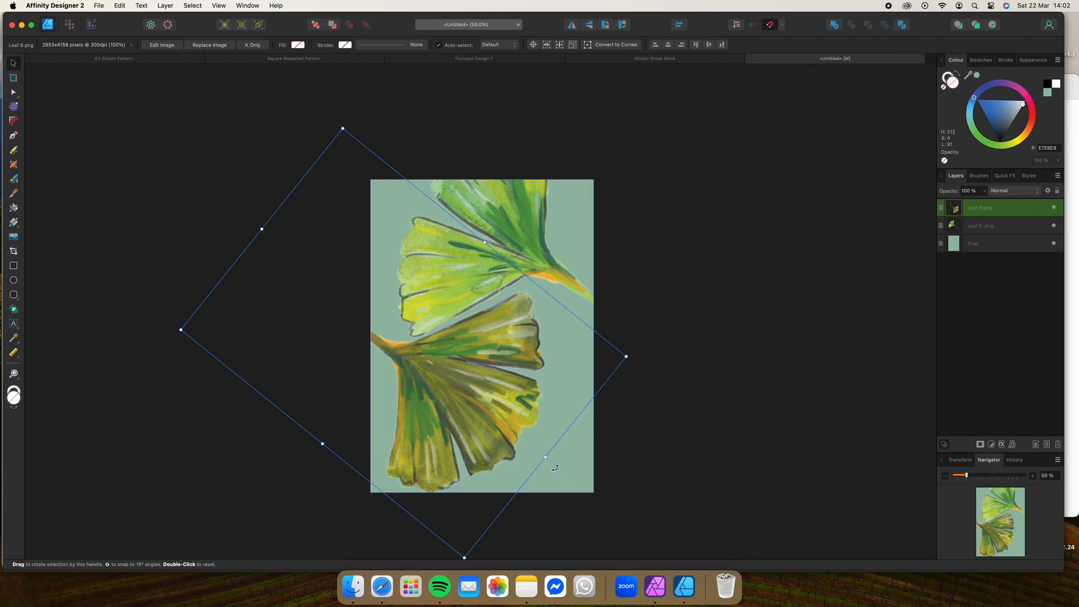
{"action": "left_click_drag", "start_coordinate": [557, 466], "coordinate": [566, 454]}
{"action": "left_click_drag", "start_coordinate": [451, 390], "coordinate": [458, 390]}
{"action": "key", "text": "super+z"}
{"action": "left_click_drag", "start_coordinate": [451, 281], "coordinate": [454, 275]}
{"action": "left_click", "coordinate": [712, 280]}
{"action": "left_click", "coordinate": [853, 376]}
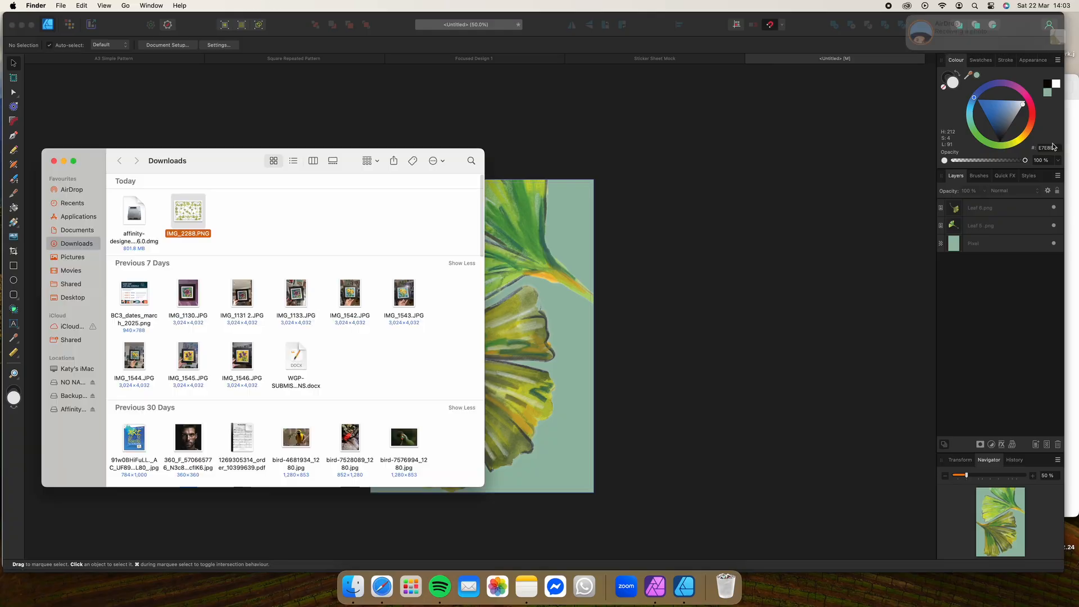
Place IMG_2288.PNG from the Downloads folder onto the page, allowing access to that folder
{"action": "left_click_drag", "start_coordinate": [188, 213], "coordinate": [586, 323]}
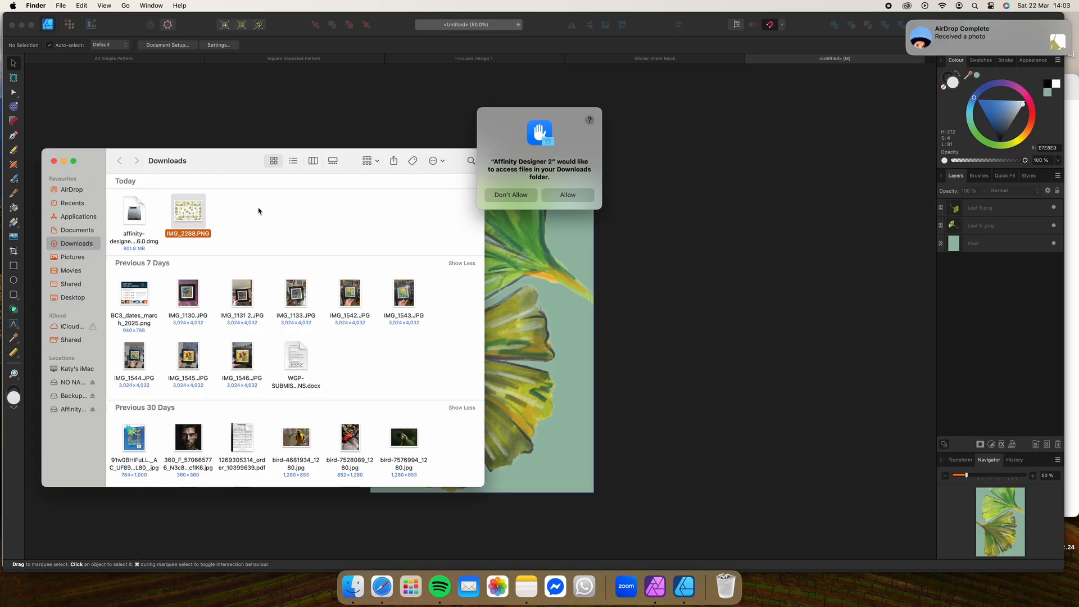
{"action": "left_click", "coordinate": [569, 195]}
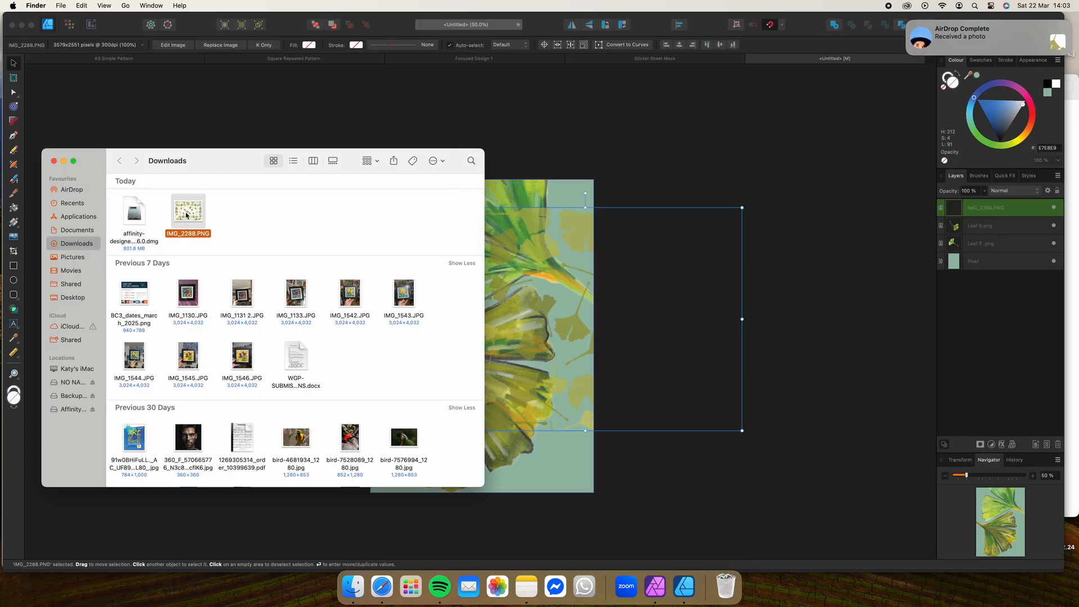
Copy IMG_2288.PNG from the Downloads folder into the Elements folder
{"action": "mouse_move", "coordinate": [186, 216]}
{"action": "left_mouse_down"}
{"action": "mouse_move", "coordinate": [116, 366]}
{"action": "mouse_move", "coordinate": [184, 216]}
{"action": "left_mouse_up"}
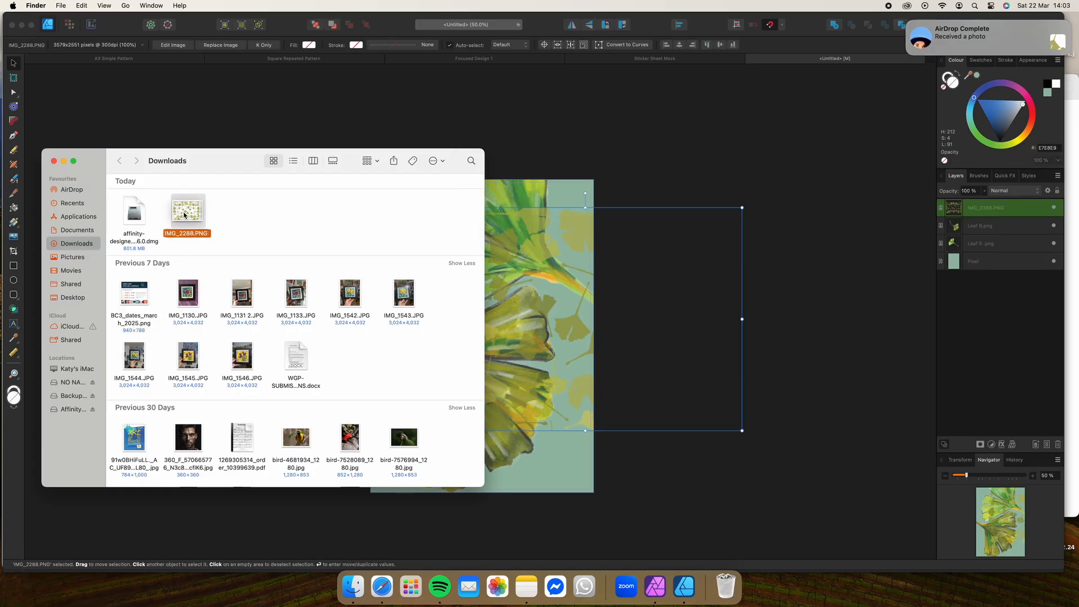
{"action": "right_click", "coordinate": [186, 212]}
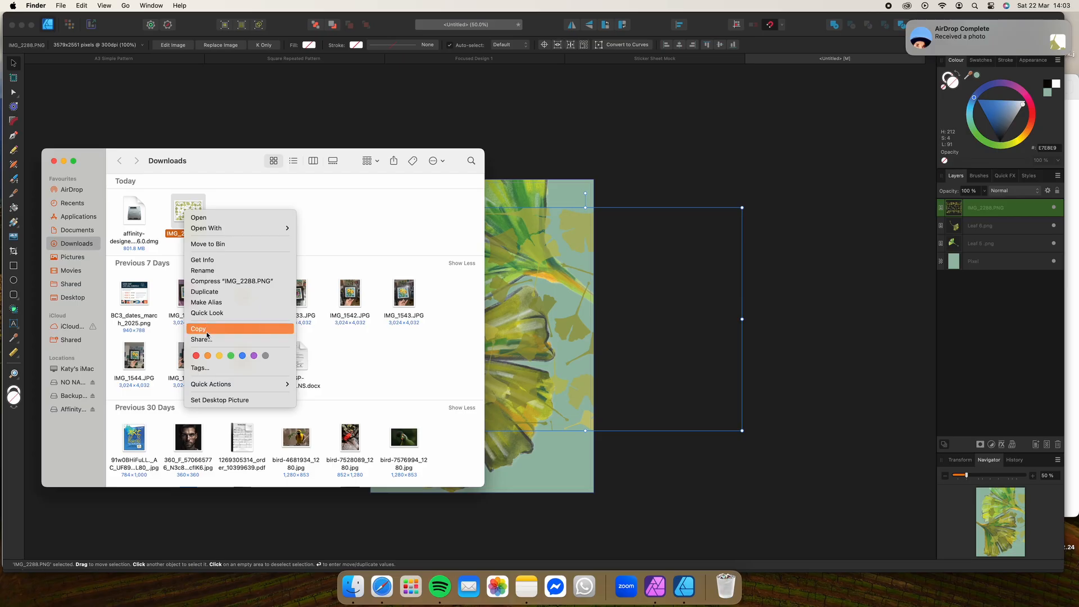
{"action": "left_click", "coordinate": [207, 329]}
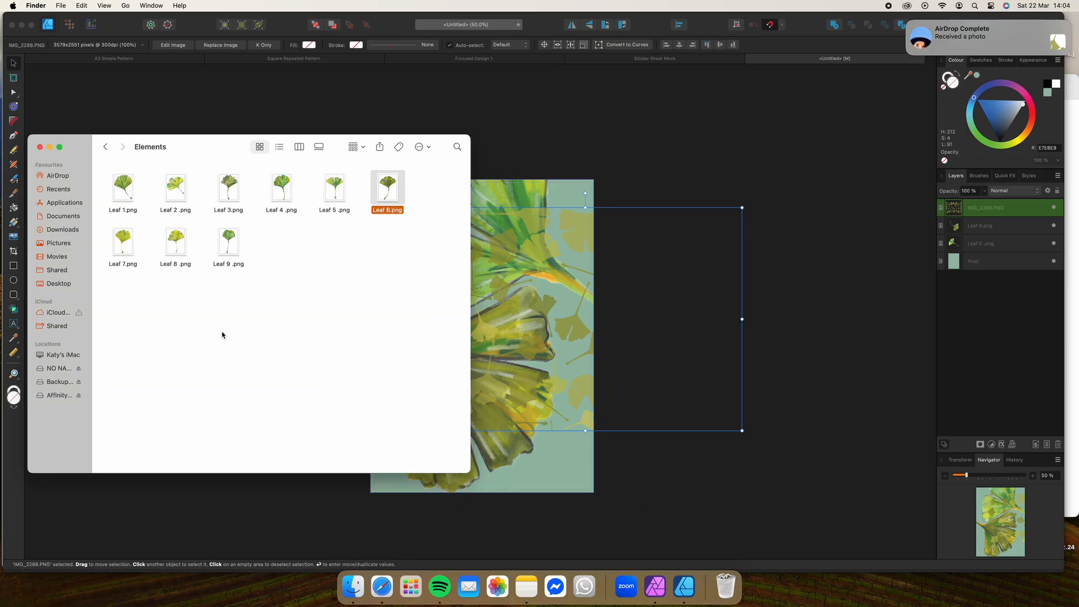
{"action": "right_click", "coordinate": [232, 306]}
{"action": "left_click", "coordinate": [268, 327]}
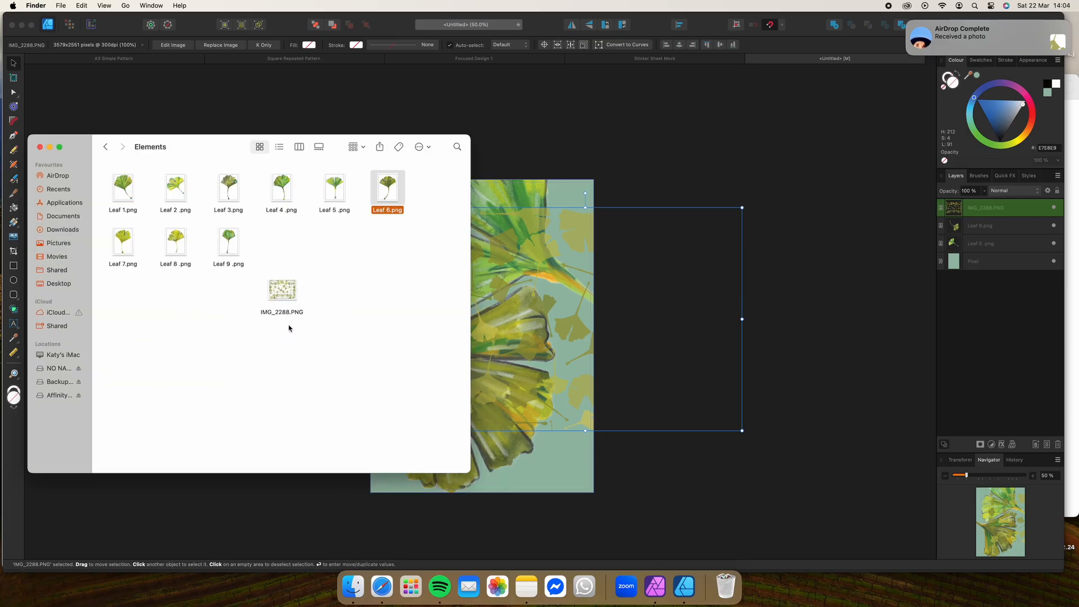
Move the placed IMG_2288.PNG pattern over the upper part of the page, then delete it
{"action": "left_click", "coordinate": [578, 238]}
{"action": "left_click_drag", "start_coordinate": [578, 237], "coordinate": [500, 204]}
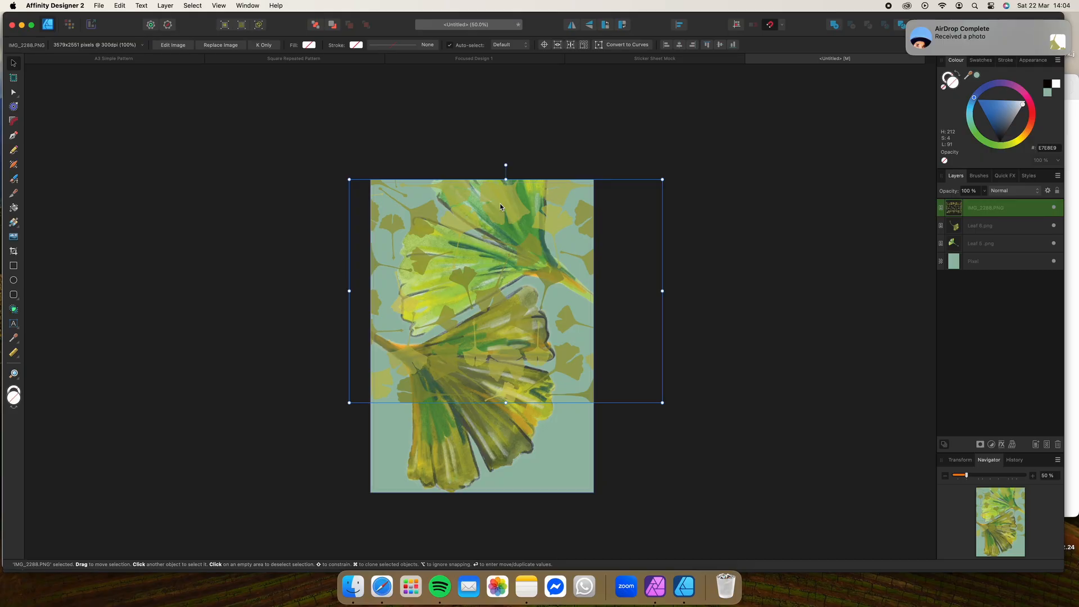
{"action": "key", "text": "Delete"}
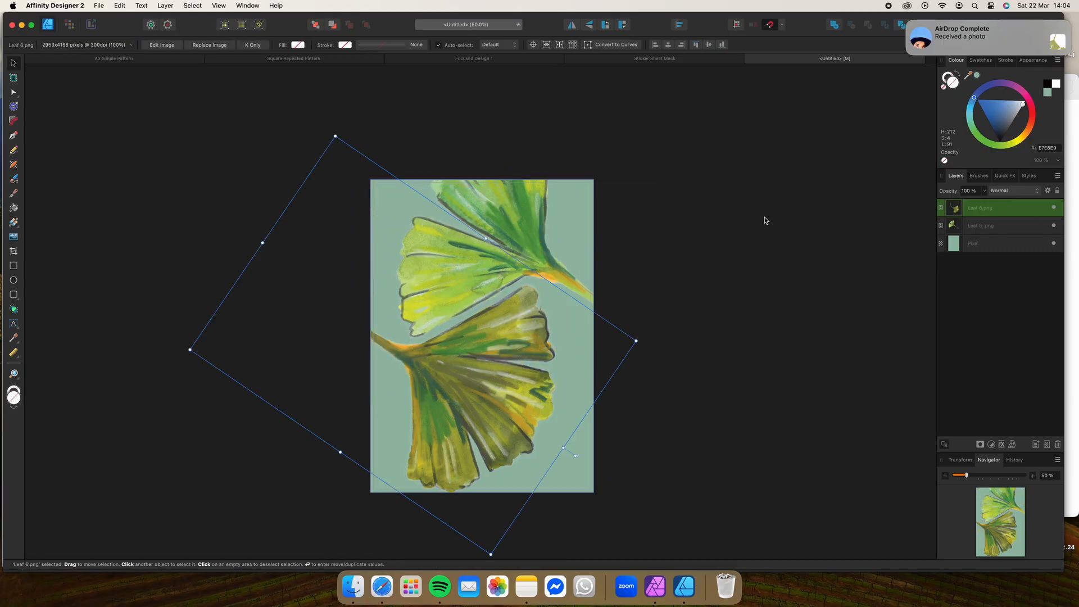
Replace IMG_2288.PNG in the Elements folder with the A5_Saddle_Notebook.png pattern file
{"action": "left_click", "coordinate": [354, 586]}
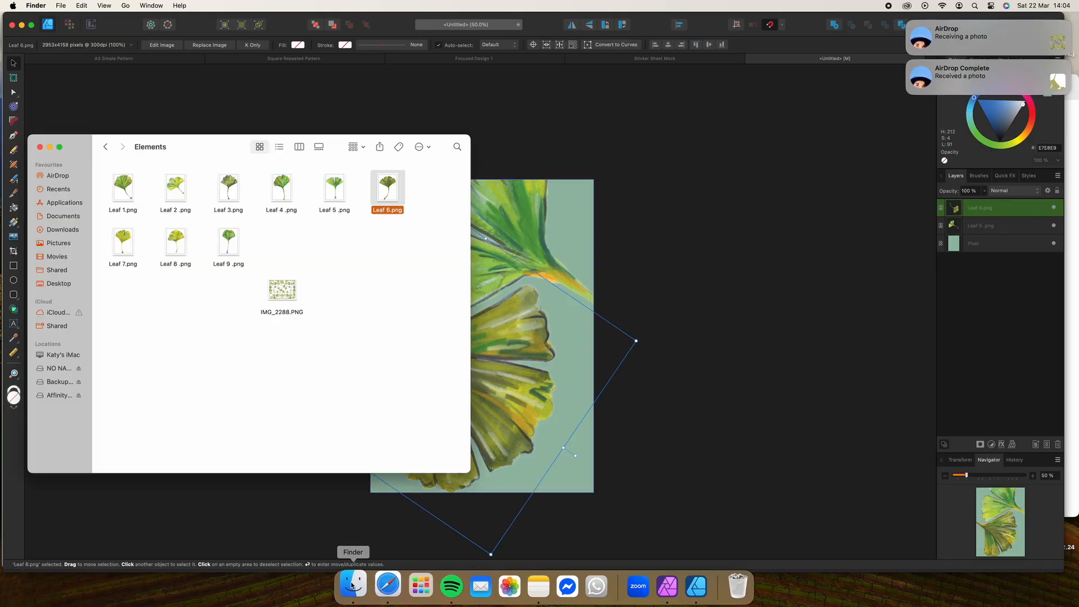
{"action": "right_click", "coordinate": [296, 285]}
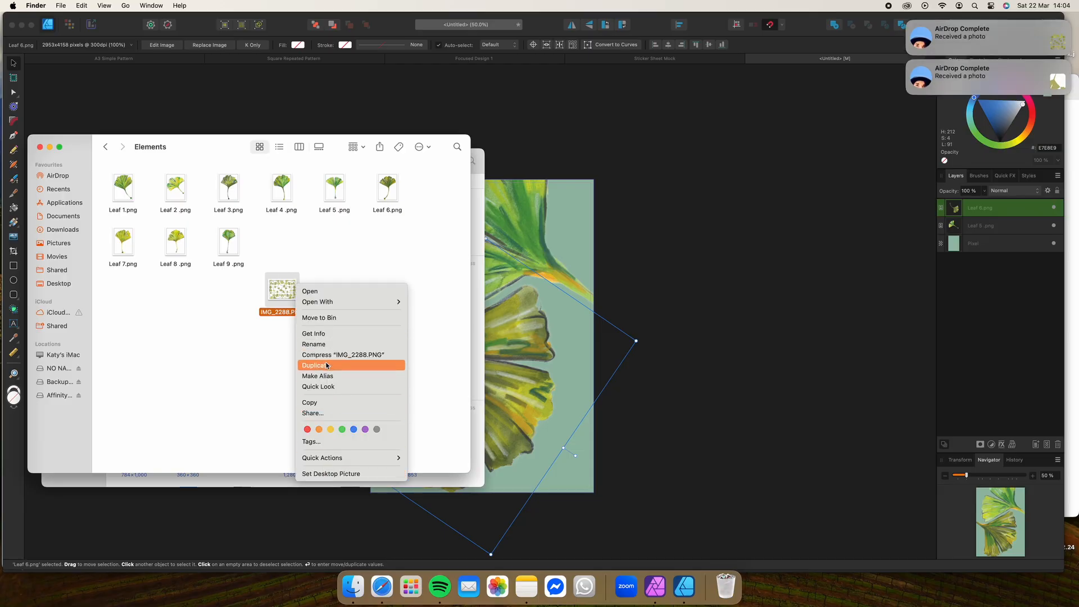
{"action": "left_click", "coordinate": [491, 295]}
{"action": "left_click", "coordinate": [479, 316]}
{"action": "left_click_drag", "start_coordinate": [241, 171], "coordinate": [297, 252]}
{"action": "left_click_drag", "start_coordinate": [190, 292], "coordinate": [432, 194]}
{"action": "left_click", "coordinate": [218, 150]}
{"action": "left_click", "coordinate": [481, 294]}
{"action": "left_click", "coordinate": [110, 241]}
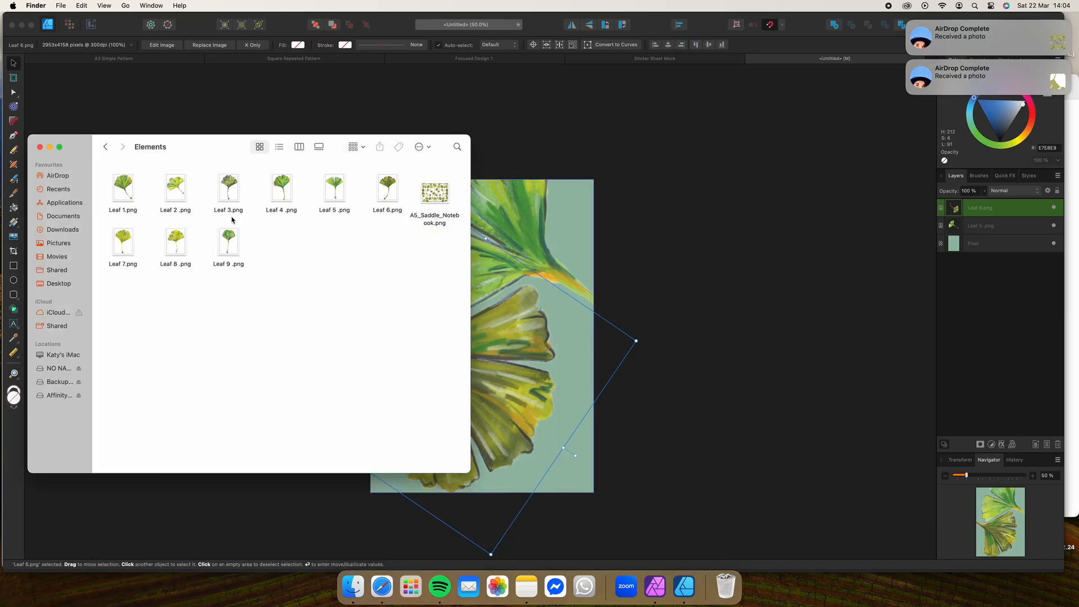
Place A5_Saddle_Notebook.png from the Elements folder and rotate it a quarter turn clockwise to cover the whole page
{"action": "left_click", "coordinate": [436, 193]}
{"action": "left_click", "coordinate": [843, 180]}
{"action": "left_click_drag", "start_coordinate": [436, 193], "coordinate": [518, 277]}
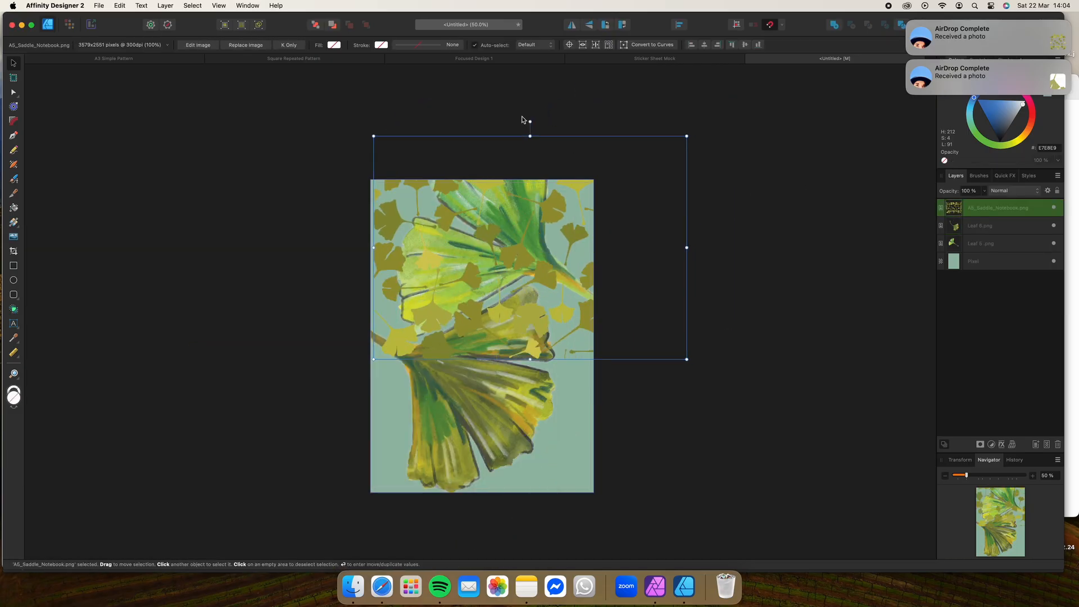
{"action": "left_click_drag", "start_coordinate": [530, 122], "coordinate": [689, 247]}
{"action": "left_click_drag", "start_coordinate": [564, 269], "coordinate": [516, 359]}
Send the A5_Saddle_Notebook.png pattern behind both leaves and blend it with Multiply at 50% opacity
{"action": "key", "text": "super+bracketleft"}
{"action": "key", "text": "super+bracketleft"}
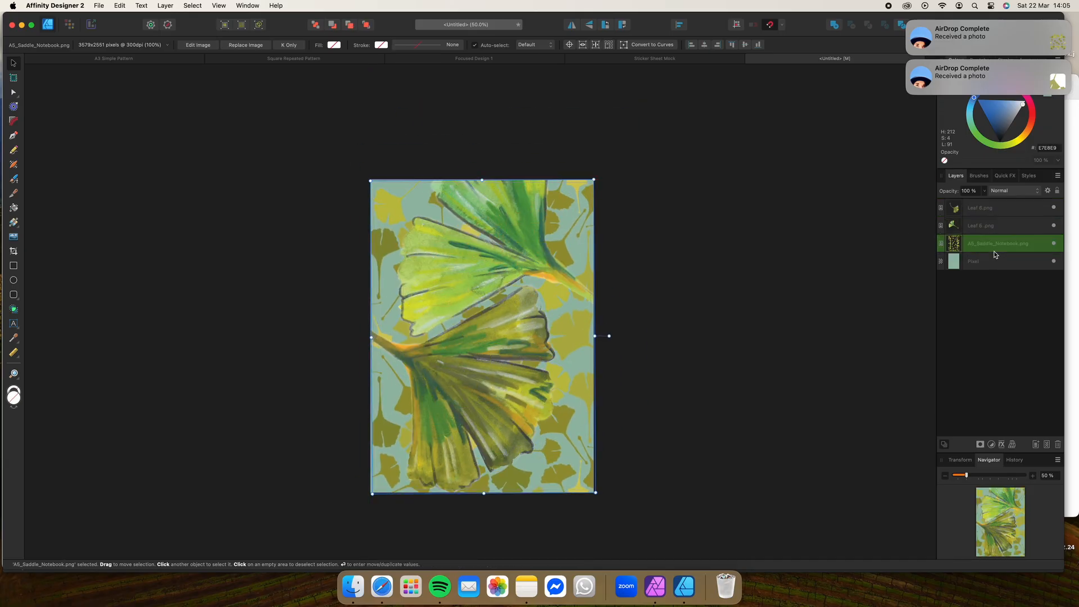
{"action": "left_click", "coordinate": [984, 191]}
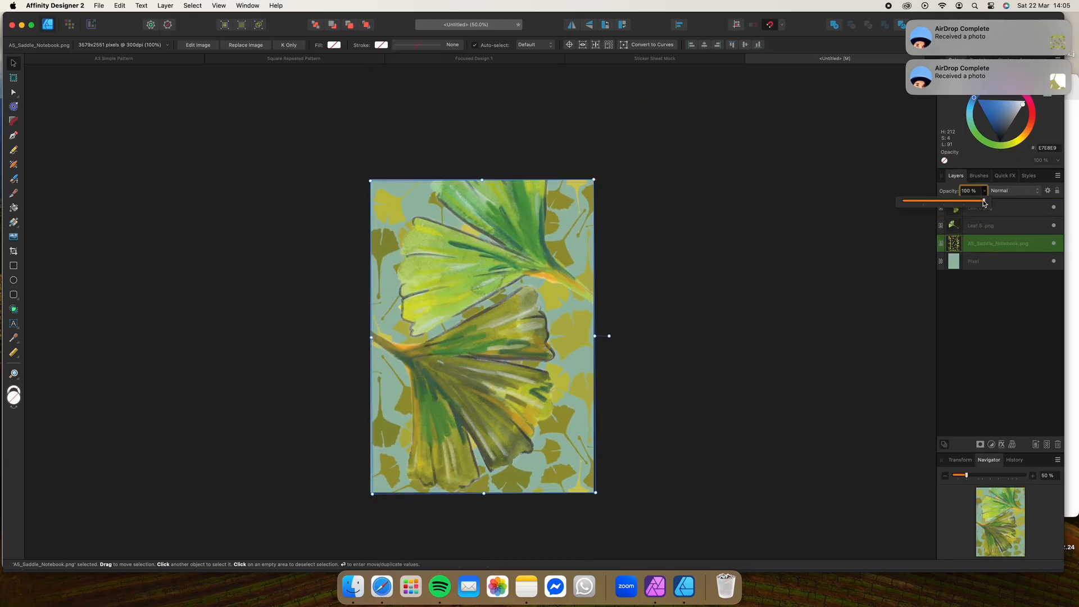
{"action": "left_click_drag", "start_coordinate": [987, 201], "coordinate": [945, 212]}
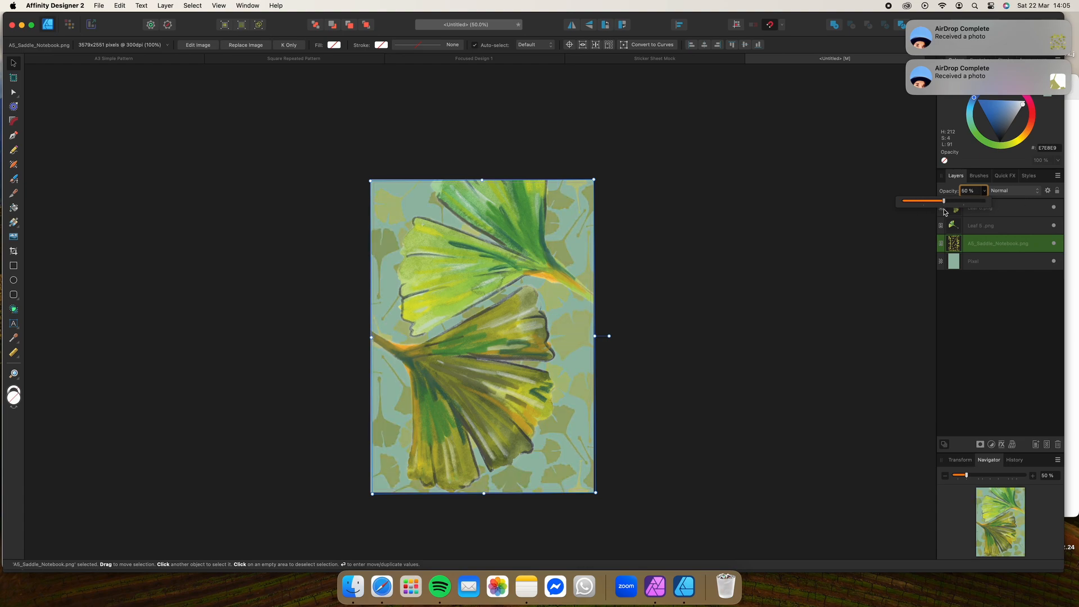
{"action": "left_click", "coordinate": [1015, 191]}
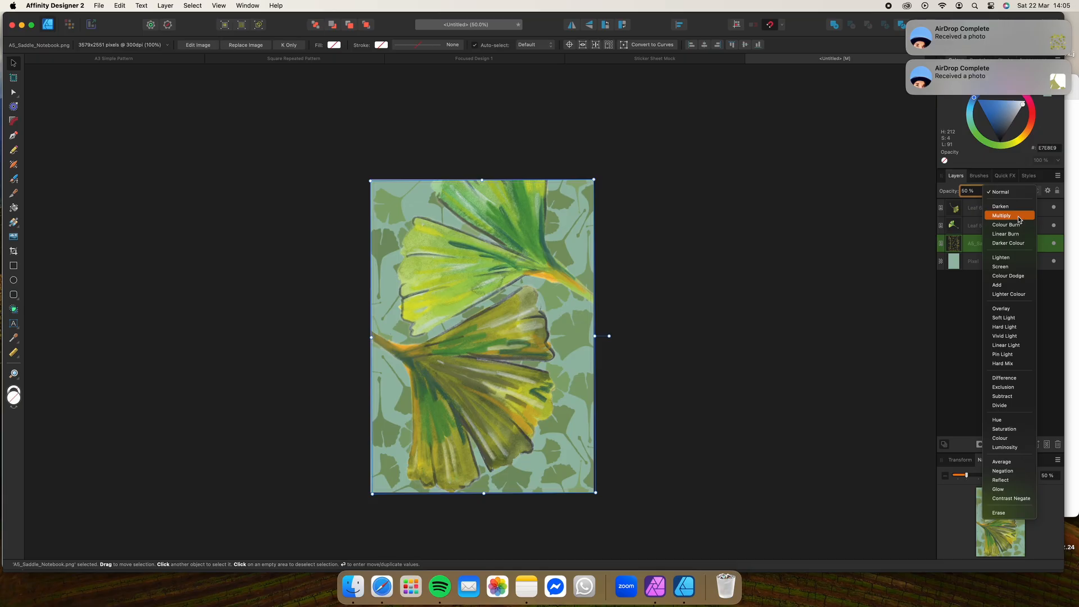
{"action": "left_click", "coordinate": [1006, 217]}
{"action": "left_click", "coordinate": [830, 253]}
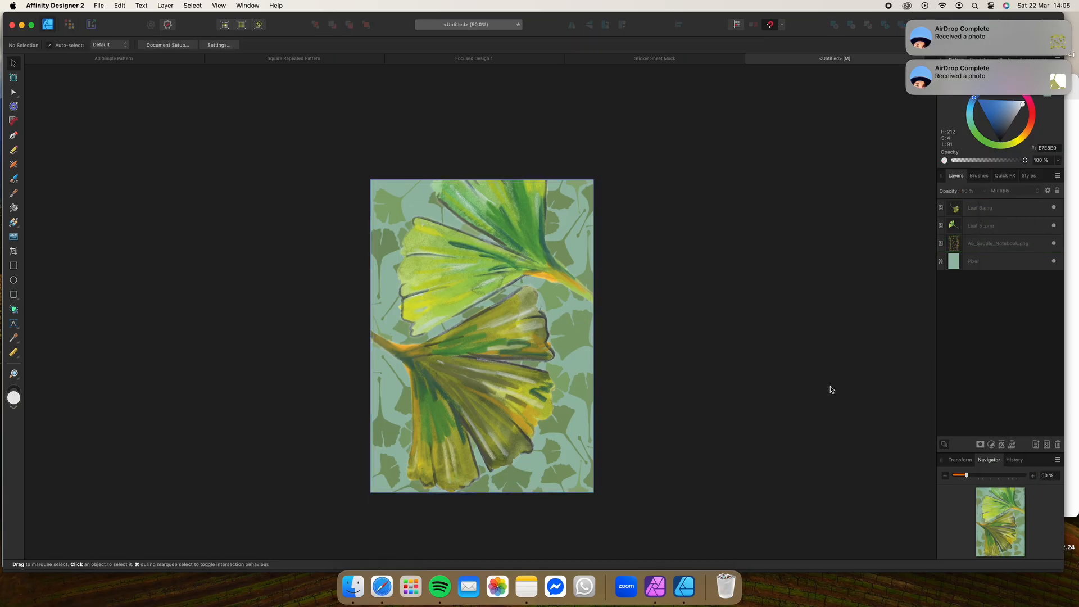
Set the opacity of the A5_Saddle_Notebook.png pattern layer to 25%
{"action": "left_click", "coordinate": [1027, 248]}
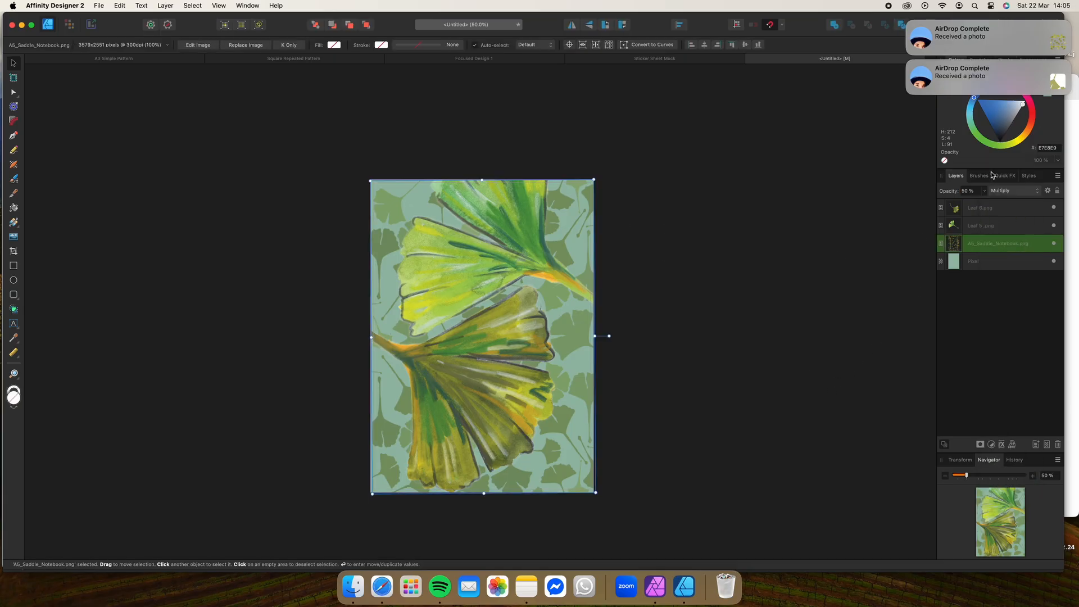
{"action": "left_click", "coordinate": [980, 191]}
{"action": "type", "text": "25"}
{"action": "key", "text": "Return"}
{"action": "left_click", "coordinate": [797, 259]}
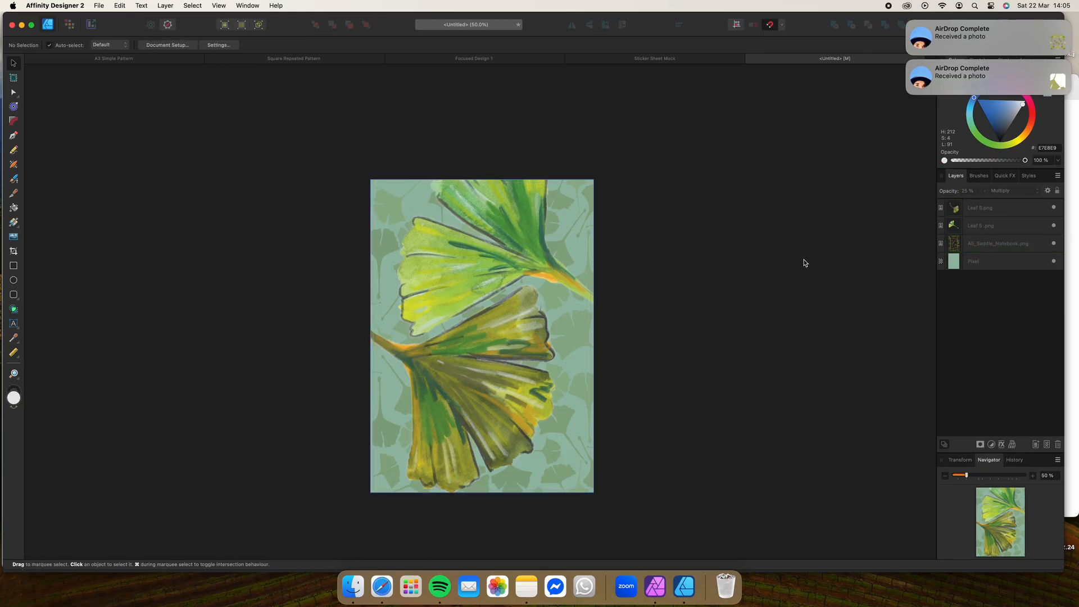
Export the two-leaf design with the PDF (for print) preset as Focused Design 2 in the Ginko folder
{"action": "left_click", "coordinate": [103, 7]}
{"action": "left_click", "coordinate": [129, 222]}
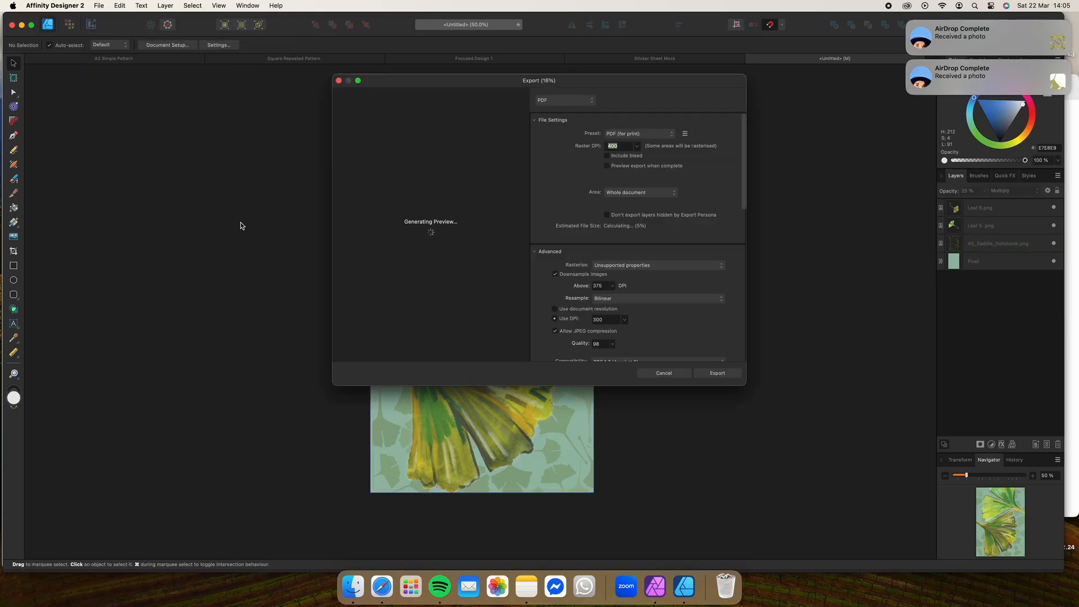
{"action": "left_click", "coordinate": [723, 374]}
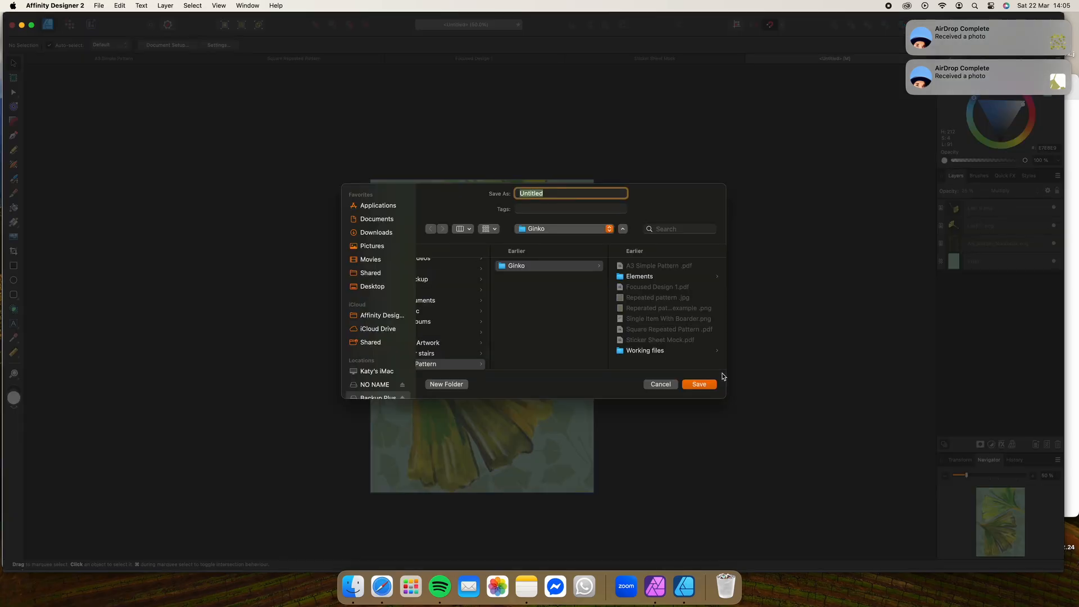
{"action": "type", "text": "Focused Design 2"}
{"action": "key", "text": "Return"}
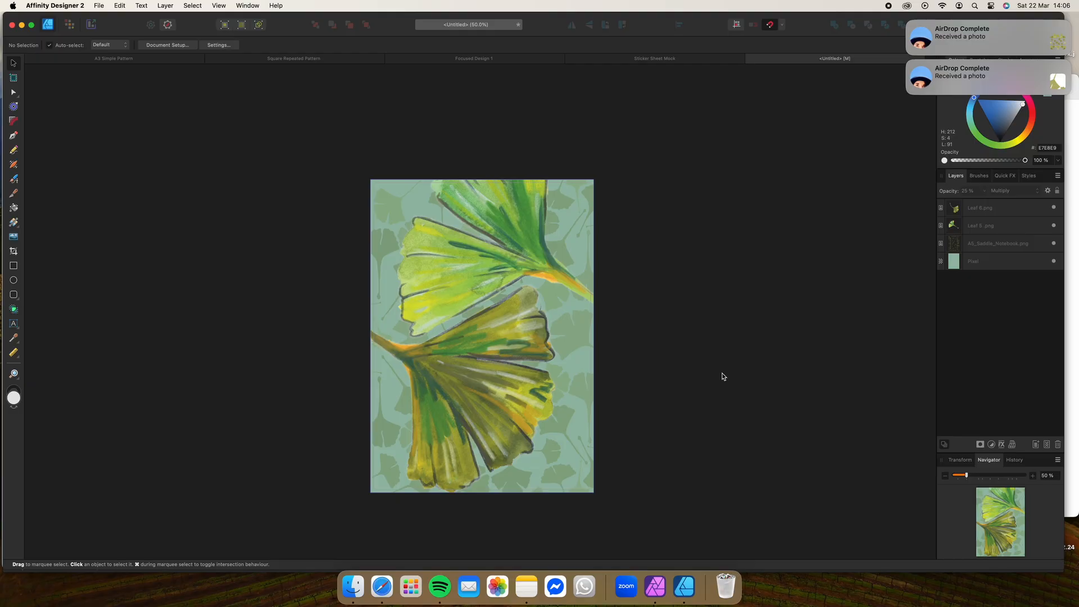
Dismiss both AirDrop notifications
{"action": "mouse_move", "coordinate": [953, 29]}
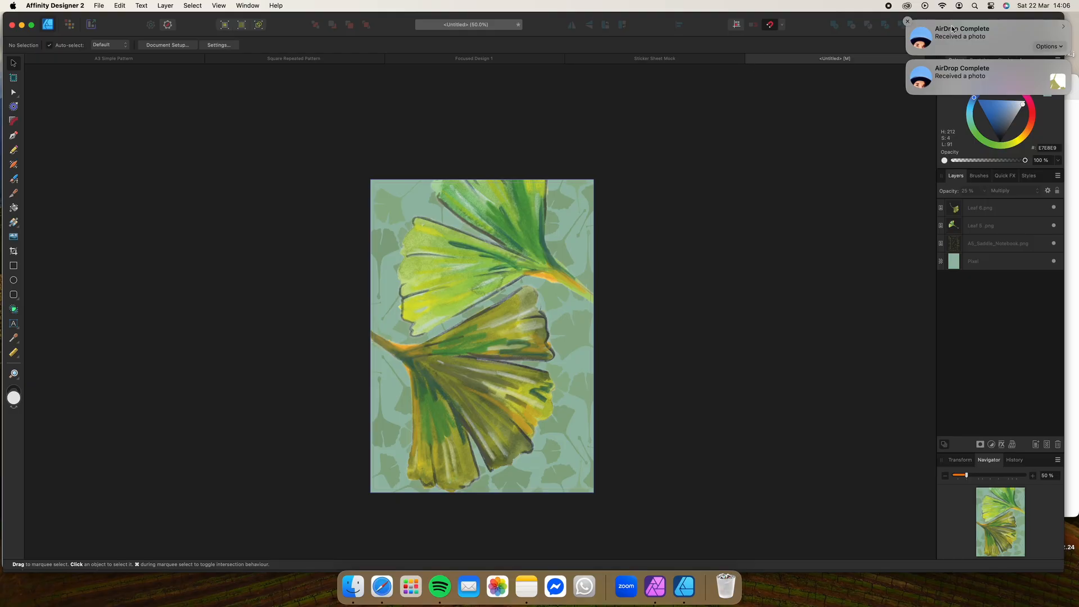
{"action": "left_click", "coordinate": [906, 23]}
{"action": "left_click", "coordinate": [905, 23]}
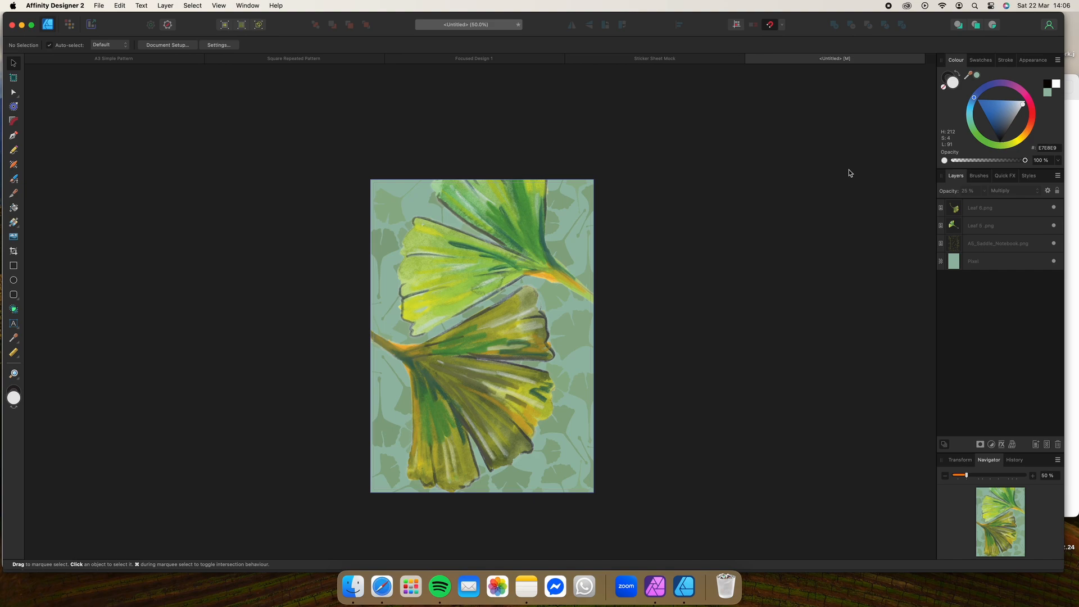
Save the document as Focused Design 2 in the Working files folder
{"action": "left_click", "coordinate": [100, 6]}
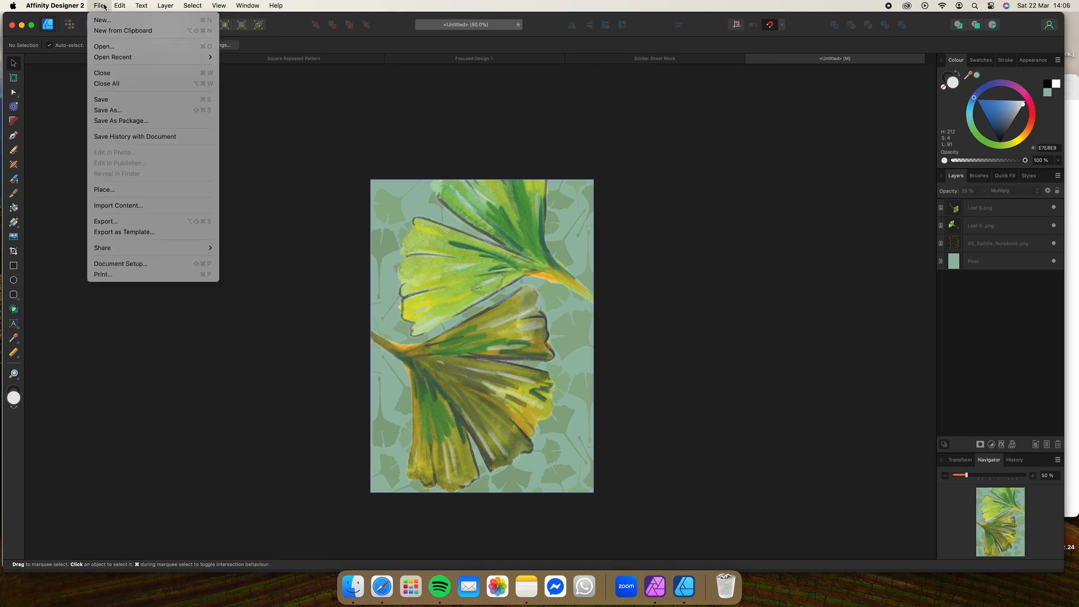
{"action": "left_click", "coordinate": [127, 107]}
{"action": "type", "text": "Focused "}
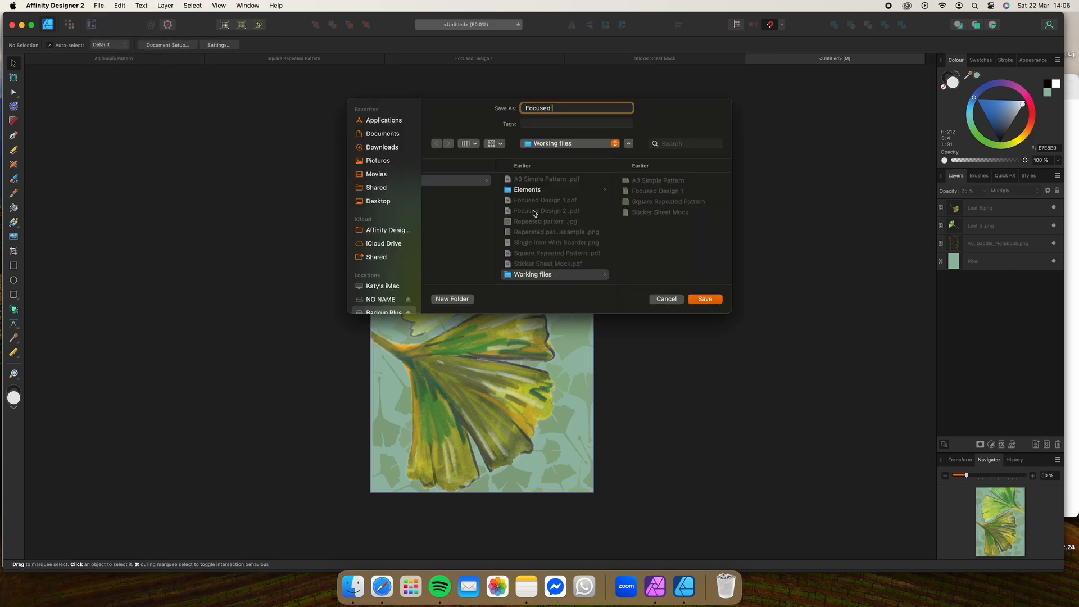
{"action": "type", "text": "Design 2"}
{"action": "key", "text": "Return"}
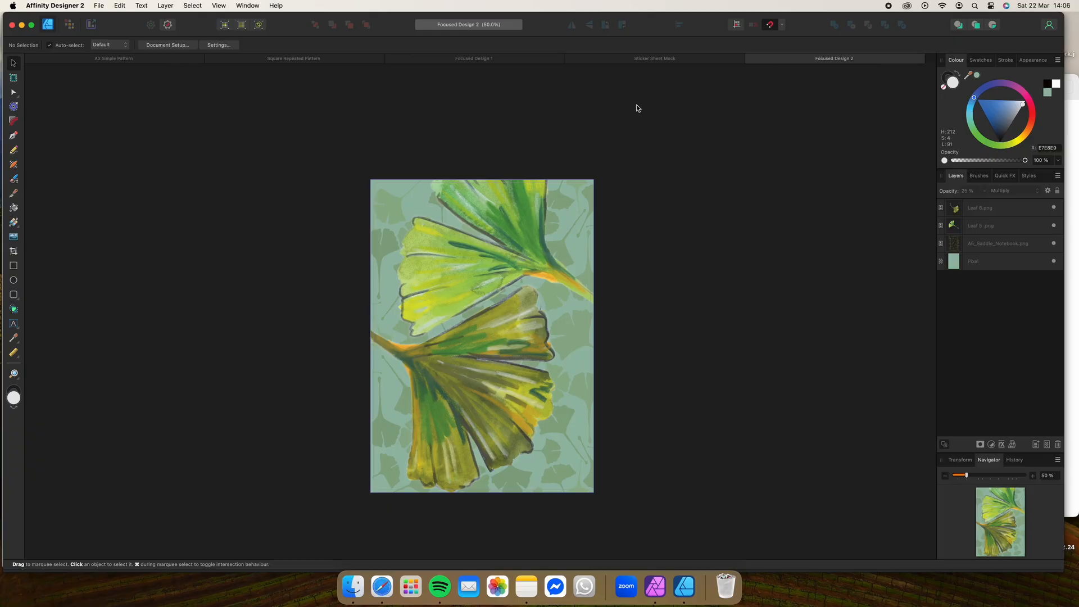
Create a new square print document, 297 mm by 297 mm at 300 DPI, from the A4 preset
{"action": "left_click", "coordinate": [99, 6]}
{"action": "left_click", "coordinate": [104, 20]}
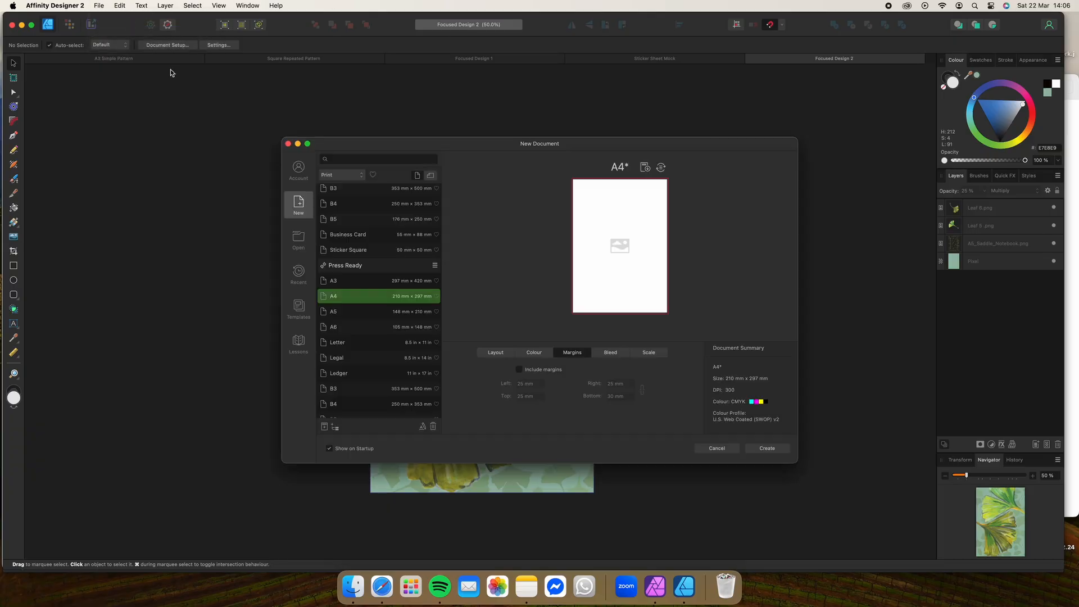
{"action": "left_click", "coordinate": [496, 353]}
{"action": "double_click", "coordinate": [517, 371]}
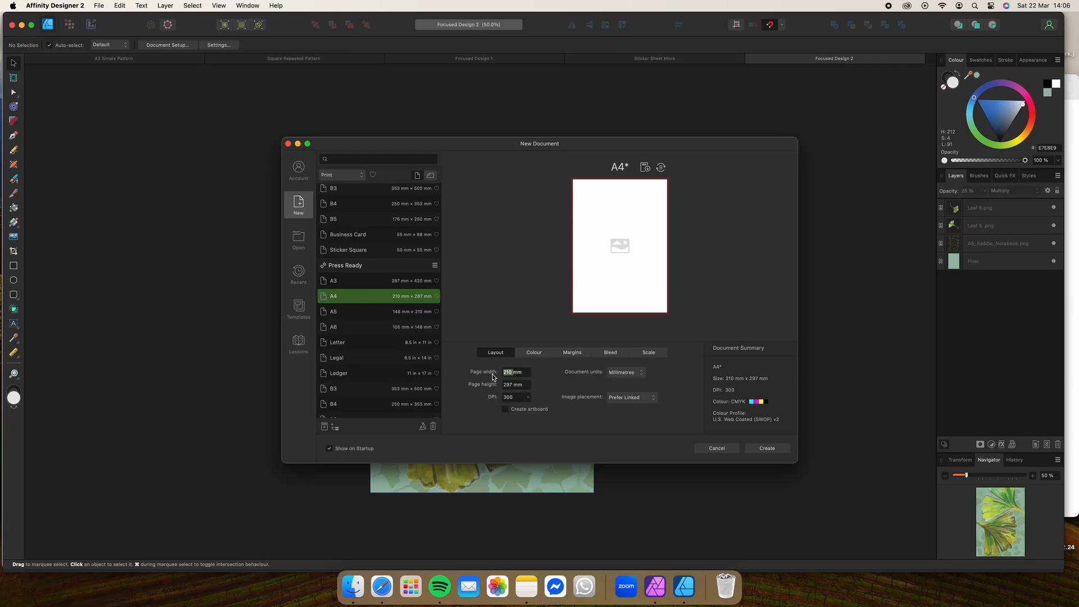
{"action": "type", "text": "297"}
{"action": "left_click", "coordinate": [514, 385]}
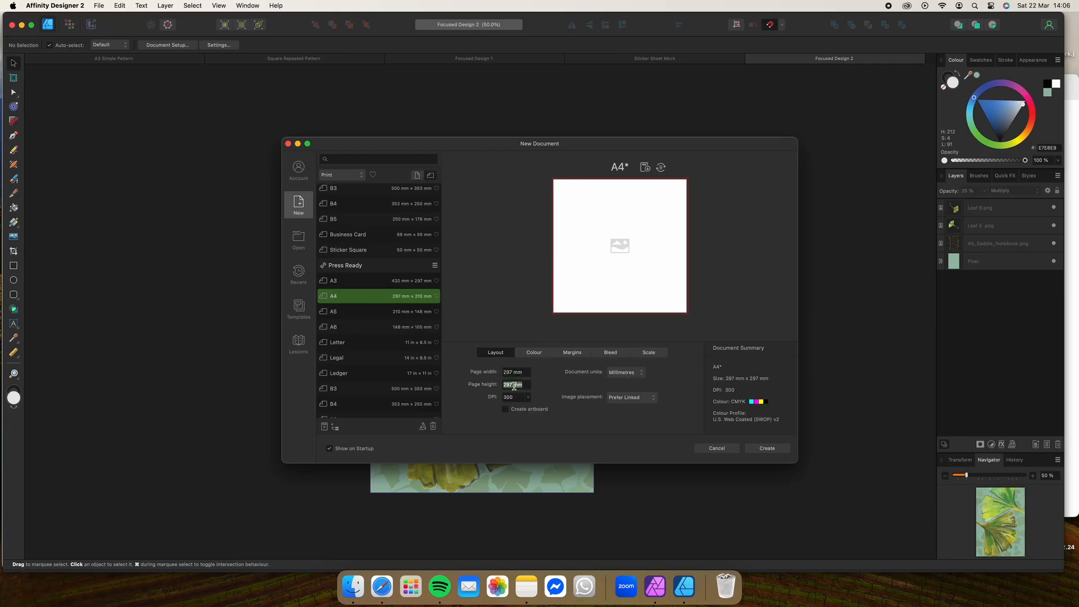
{"action": "left_click", "coordinate": [768, 449]}
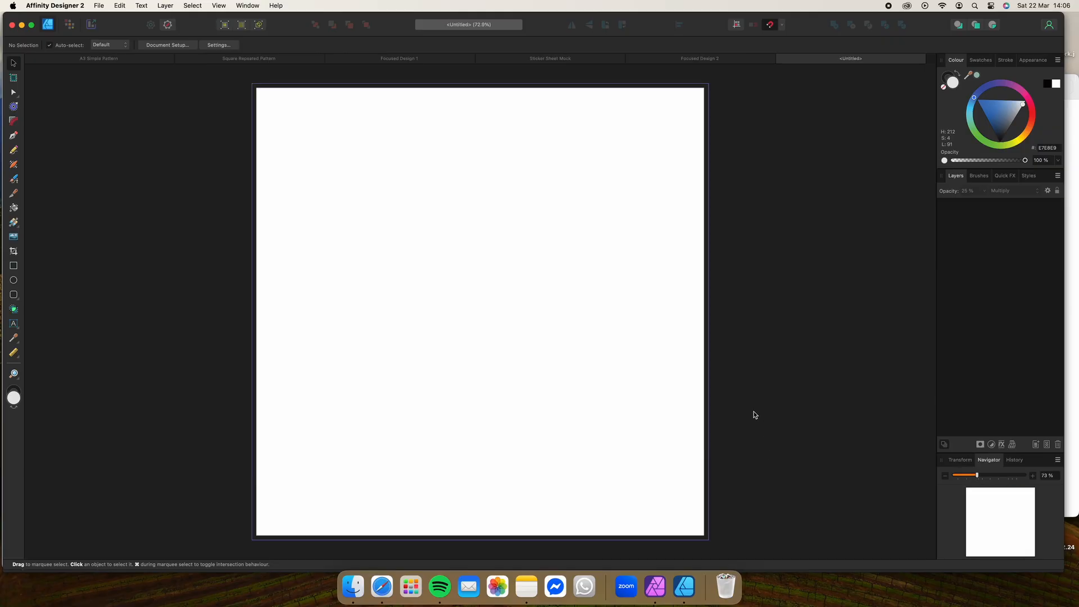
{"action": "left_click", "coordinate": [70, 25]}
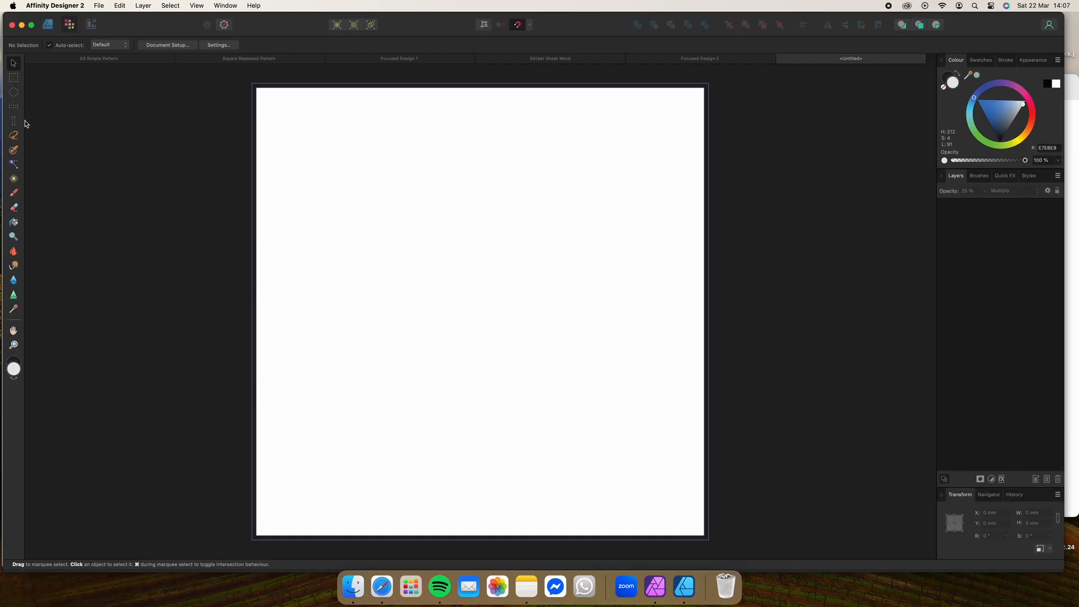
{"action": "left_click", "coordinate": [91, 24]}
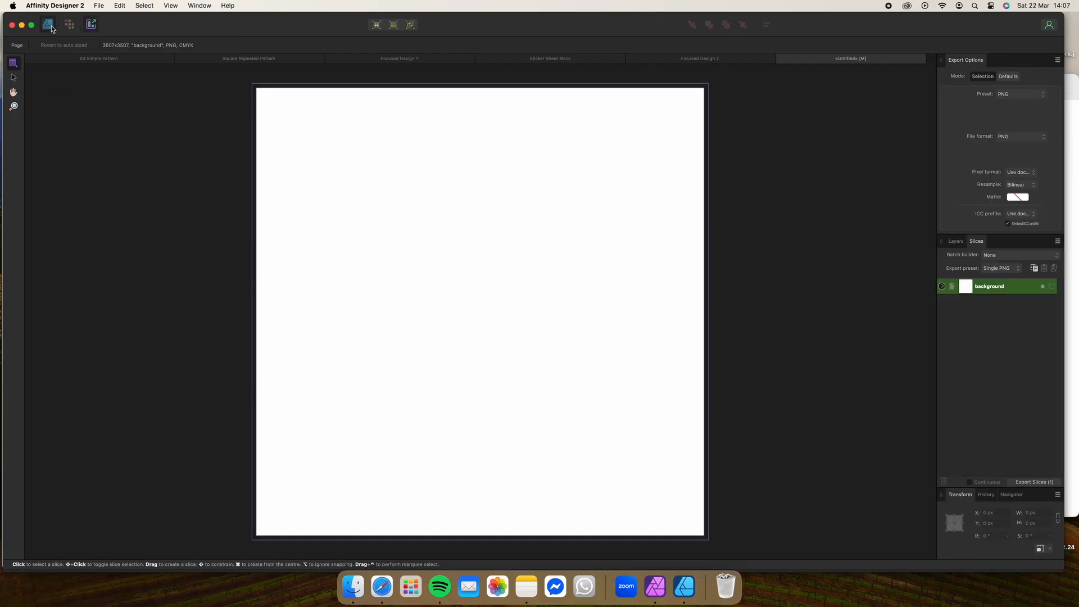
{"action": "left_click", "coordinate": [48, 24]}
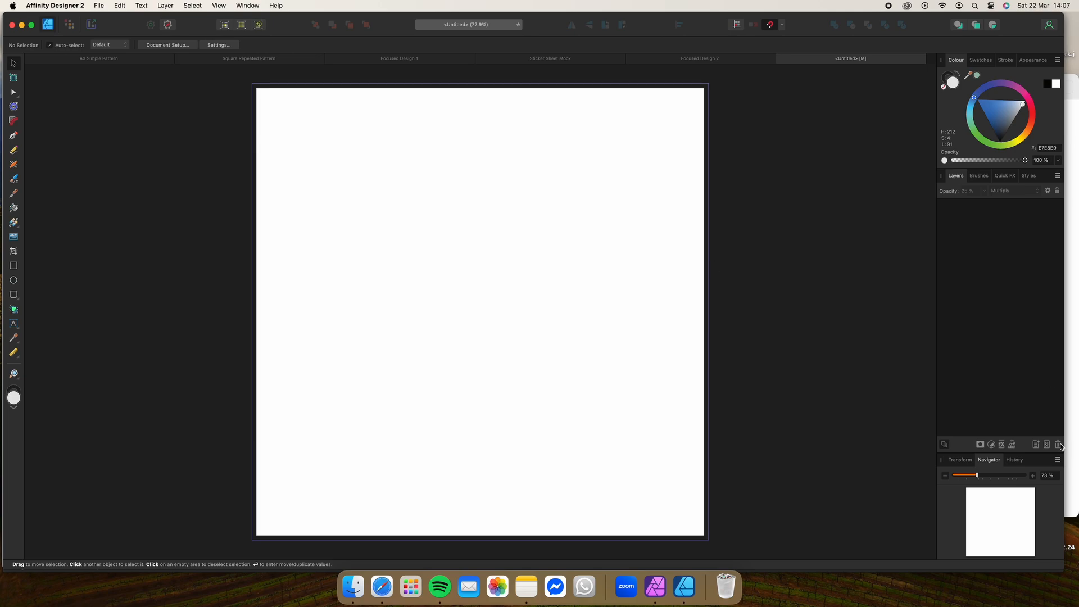
Add a pixel layer and fill it with the previously picked solid light green, #98BDA9
{"action": "left_click", "coordinate": [1047, 444]}
{"action": "left_click", "coordinate": [977, 75]}
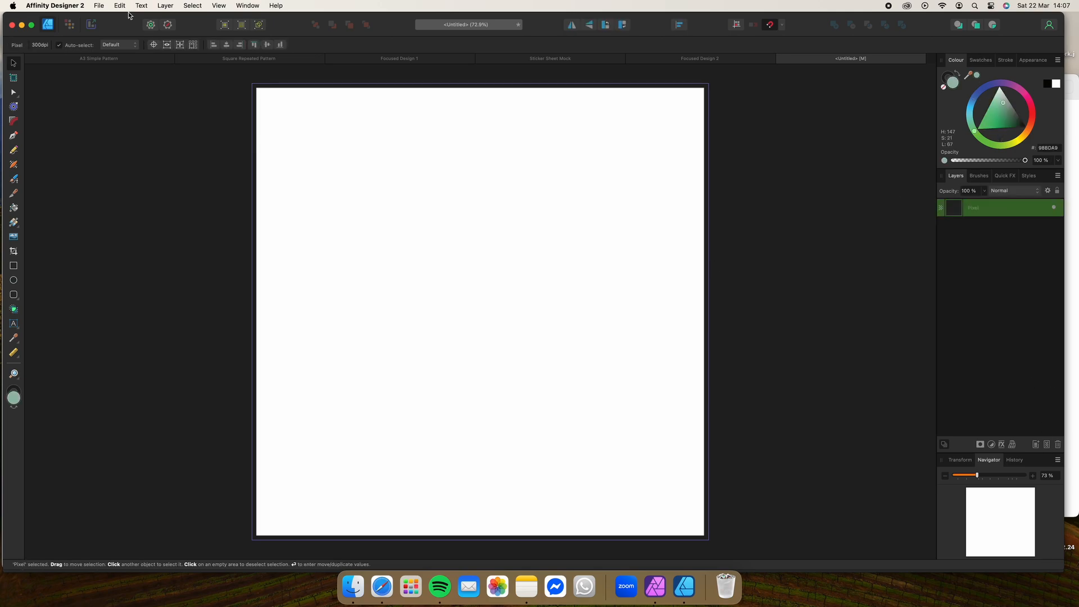
{"action": "left_click", "coordinate": [14, 222]}
{"action": "left_click", "coordinate": [117, 44]}
{"action": "left_click", "coordinate": [120, 54]}
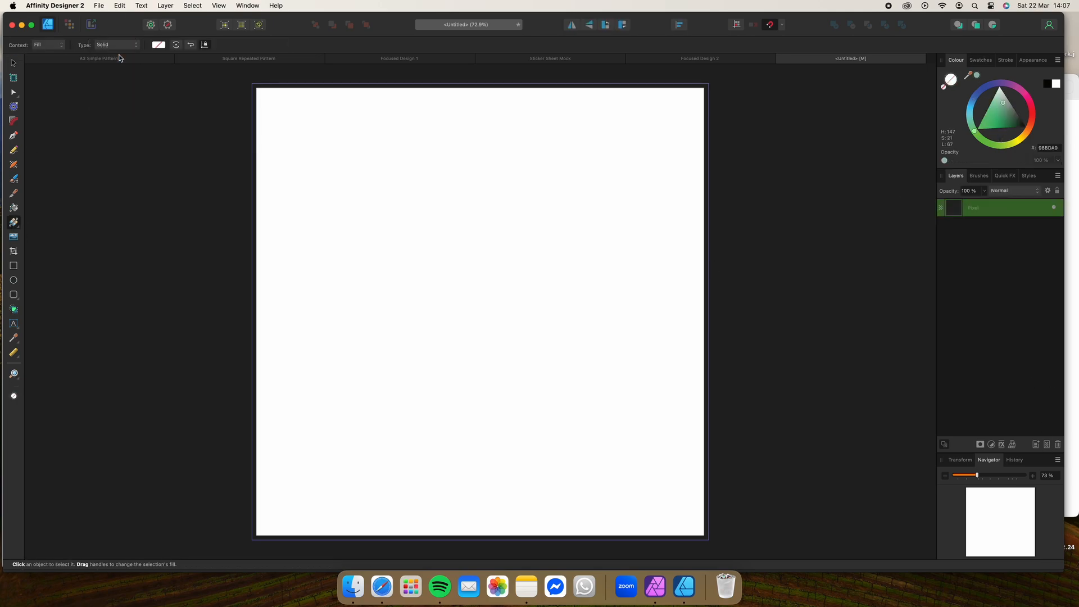
{"action": "left_click", "coordinate": [979, 76]}
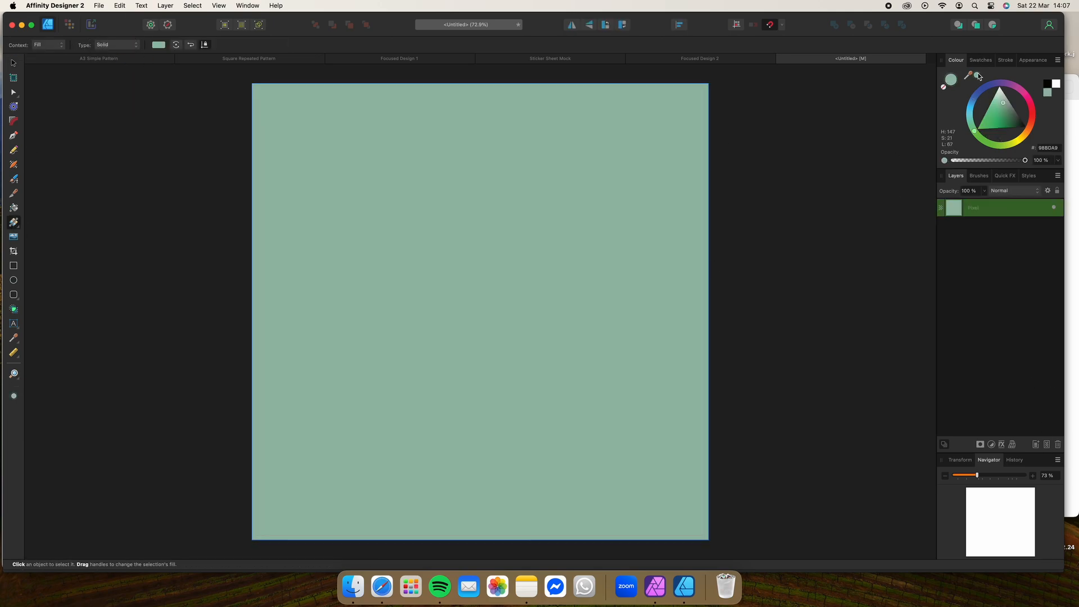
Add a second pixel layer filled with solid dark green #3F7145 and move it beneath the light green layer
{"action": "left_click", "coordinate": [1046, 445]}
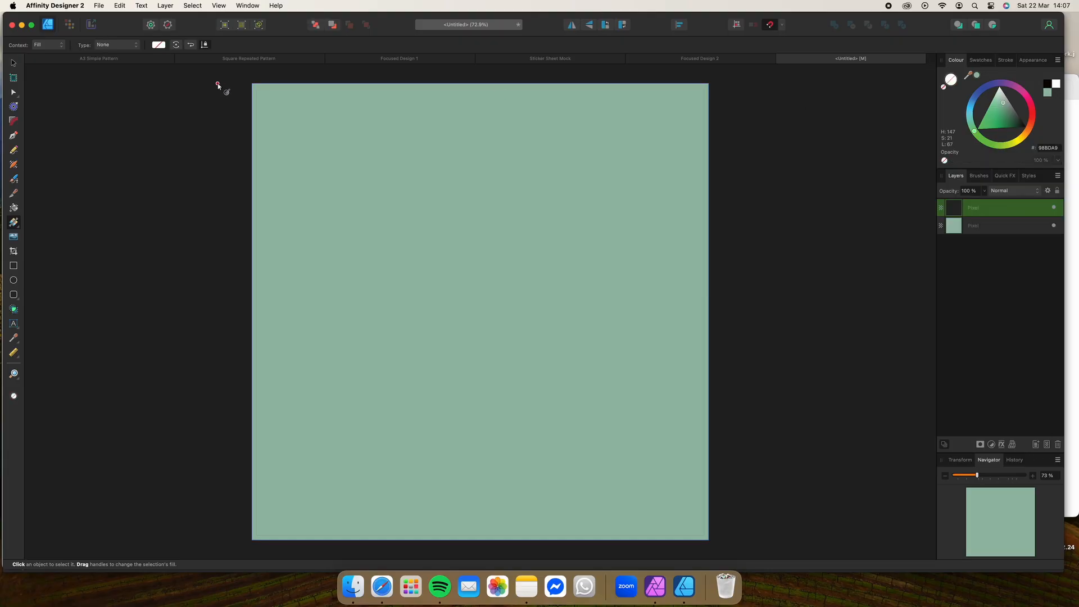
{"action": "left_click", "coordinate": [117, 44]}
{"action": "left_click", "coordinate": [119, 54]}
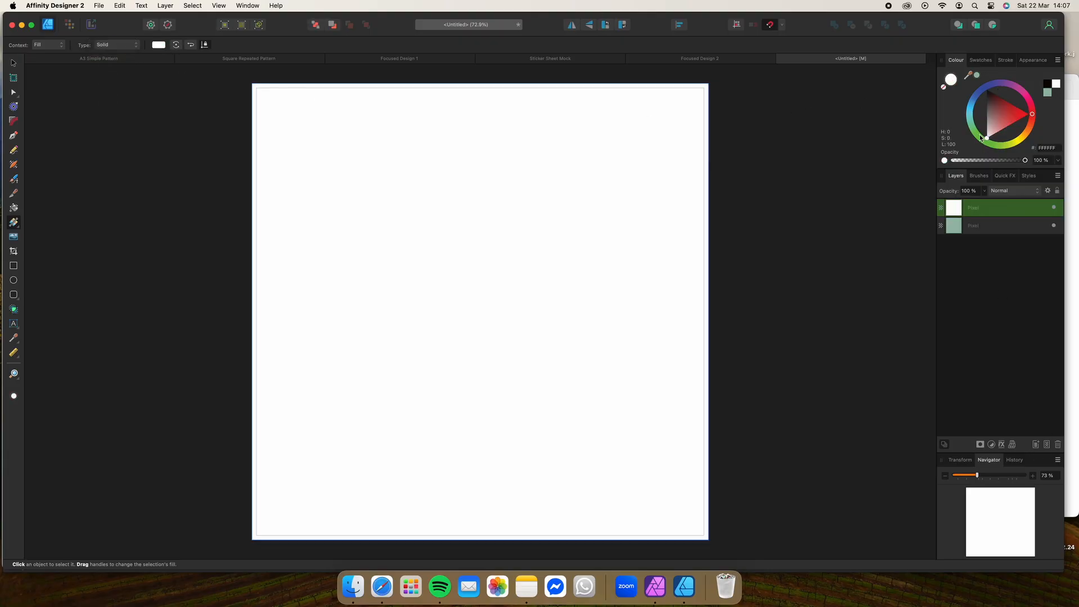
{"action": "mouse_move", "coordinate": [974, 116]}
{"action": "left_mouse_down"}
{"action": "mouse_move", "coordinate": [981, 123]}
{"action": "mouse_move", "coordinate": [1000, 94]}
{"action": "mouse_move", "coordinate": [975, 135]}
{"action": "left_mouse_up"}
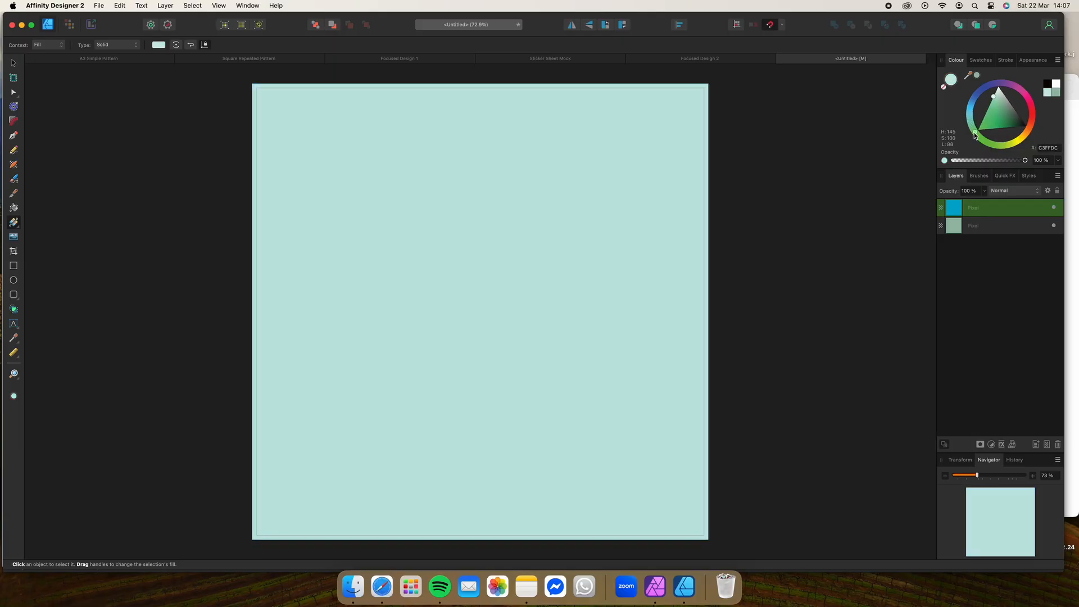
{"action": "left_click_drag", "start_coordinate": [995, 98], "coordinate": [1016, 98]}
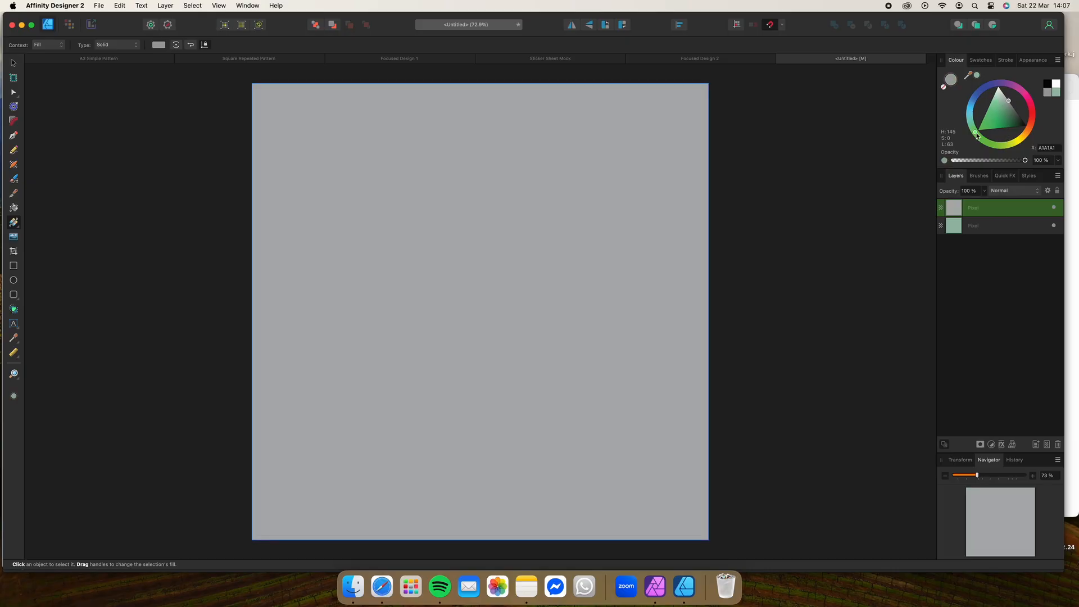
{"action": "mouse_move", "coordinate": [977, 136]}
{"action": "left_mouse_down"}
{"action": "mouse_move", "coordinate": [1019, 125]}
{"action": "mouse_move", "coordinate": [1010, 113]}
{"action": "left_mouse_up"}
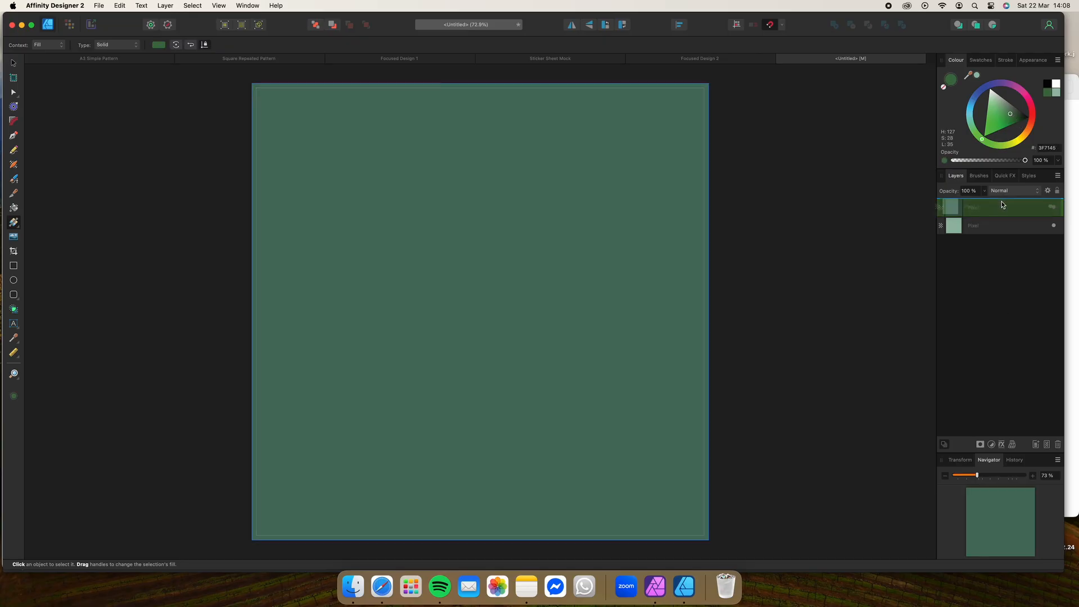
{"action": "left_click_drag", "start_coordinate": [1003, 205], "coordinate": [997, 226]}
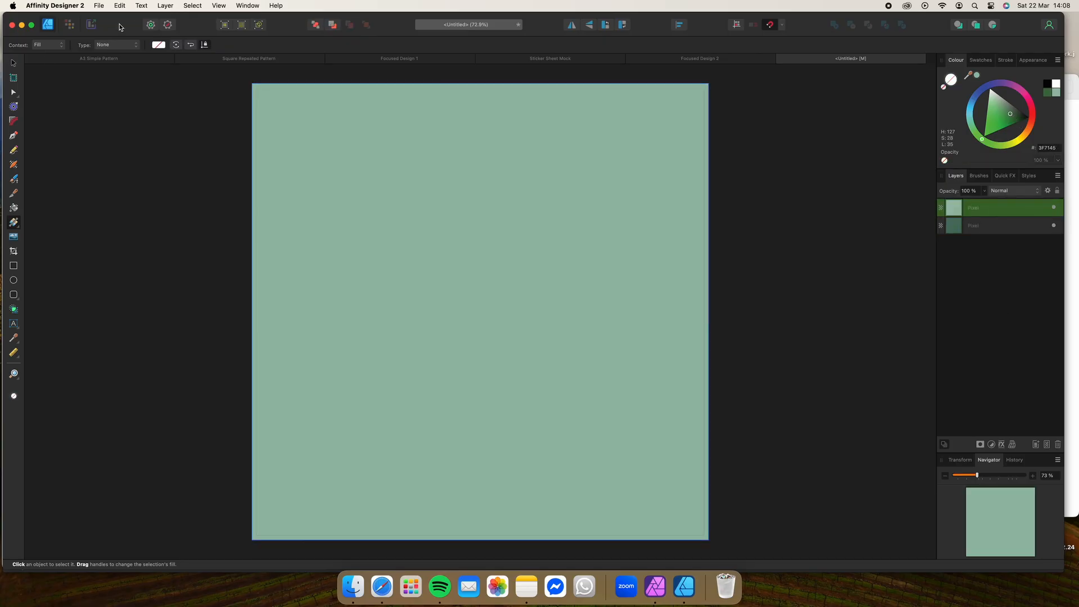
Try erasing a large rounded outline from the light green layer with a 64 px Erase Brush, then undo the stroke
{"action": "left_click", "coordinate": [70, 24]}
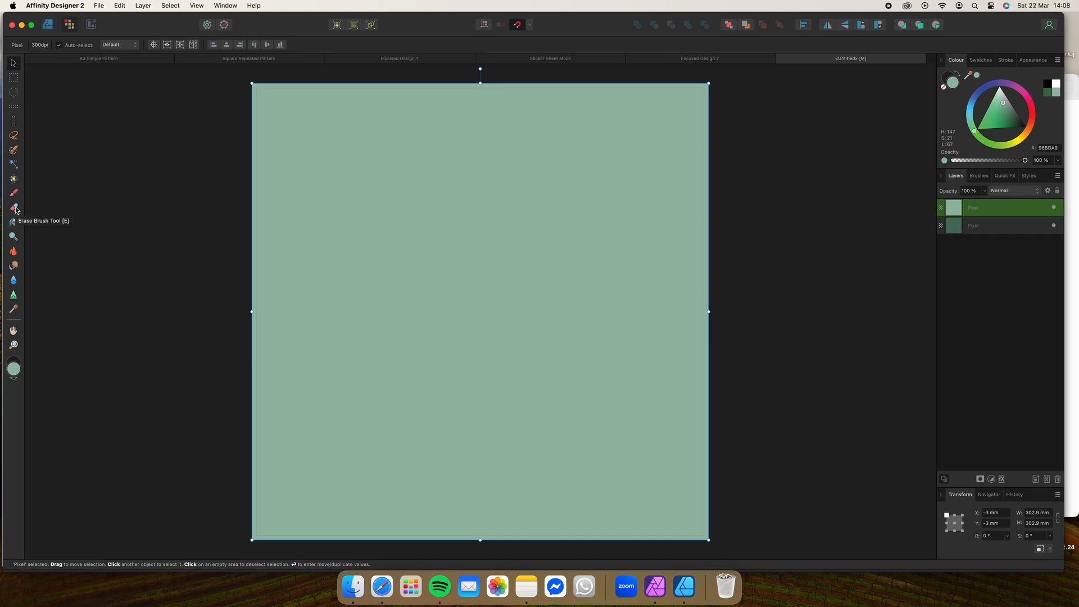
{"action": "left_click", "coordinate": [14, 208]}
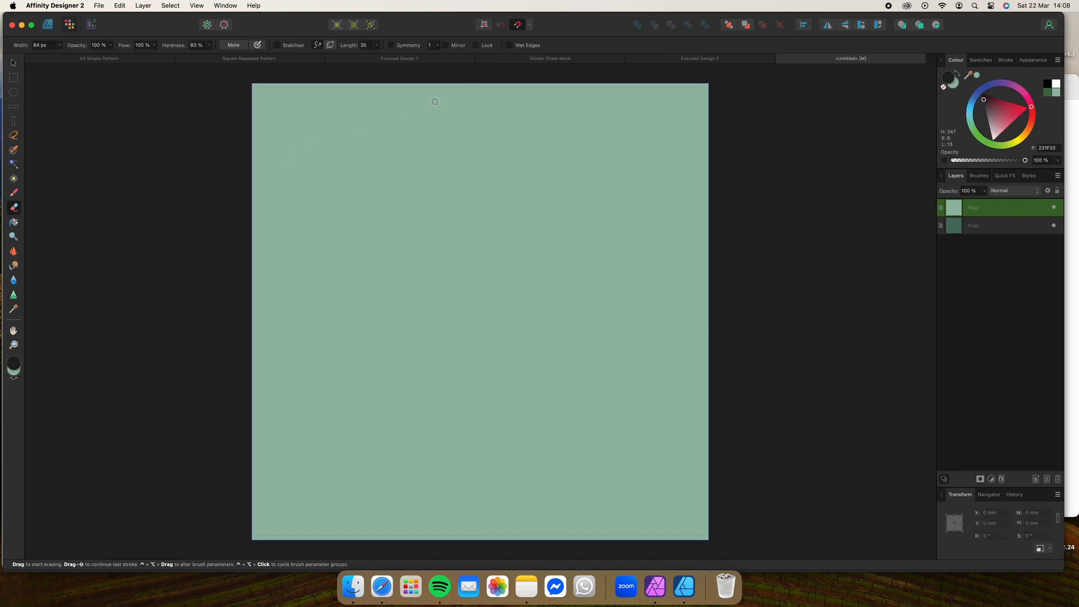
{"action": "mouse_move", "coordinate": [435, 101]}
{"action": "left_mouse_down"}
{"action": "mouse_move", "coordinate": [327, 129]}
{"action": "mouse_move", "coordinate": [290, 173]}
{"action": "mouse_move", "coordinate": [276, 246]}
{"action": "mouse_move", "coordinate": [285, 346]}
{"action": "mouse_move", "coordinate": [314, 423]}
{"action": "mouse_move", "coordinate": [410, 482]}
{"action": "mouse_move", "coordinate": [601, 467]}
{"action": "mouse_move", "coordinate": [660, 365]}
{"action": "mouse_move", "coordinate": [663, 210]}
{"action": "mouse_move", "coordinate": [584, 92]}
{"action": "mouse_move", "coordinate": [434, 103]}
{"action": "left_mouse_up"}
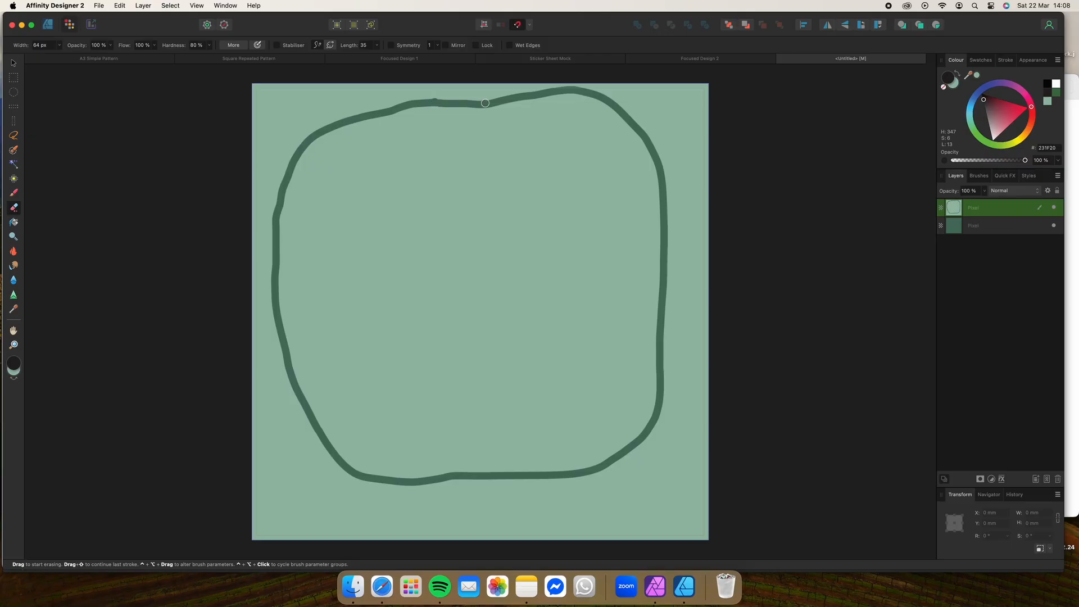
{"action": "key", "text": "super+z"}
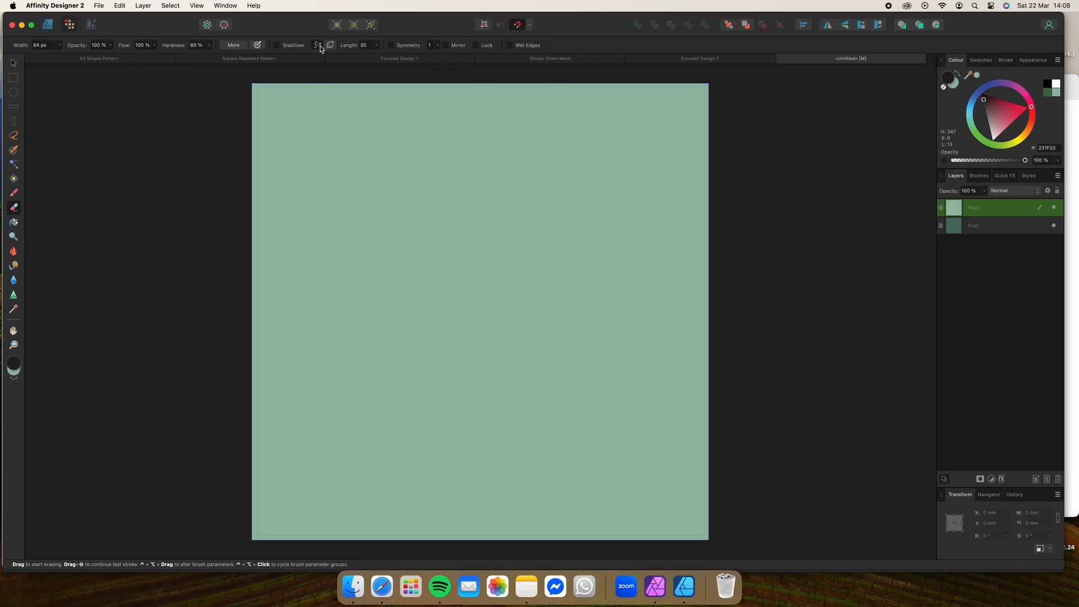
Turn on the Erase Brush stabiliser and try erasing a large rounded outline from the light green layer, then undo the stroke
{"action": "left_click", "coordinate": [332, 45]}
{"action": "left_click", "coordinate": [276, 45]}
{"action": "mouse_move", "coordinate": [611, 142]}
{"action": "left_mouse_down"}
{"action": "mouse_move", "coordinate": [521, 125]}
{"action": "mouse_move", "coordinate": [358, 126]}
{"action": "mouse_move", "coordinate": [290, 190]}
{"action": "mouse_move", "coordinate": [276, 350]}
{"action": "mouse_move", "coordinate": [332, 501]}
{"action": "mouse_move", "coordinate": [526, 468]}
{"action": "mouse_move", "coordinate": [690, 395]}
{"action": "mouse_move", "coordinate": [624, 119]}
{"action": "mouse_move", "coordinate": [596, 139]}
{"action": "mouse_move", "coordinate": [652, 202]}
{"action": "left_mouse_up"}
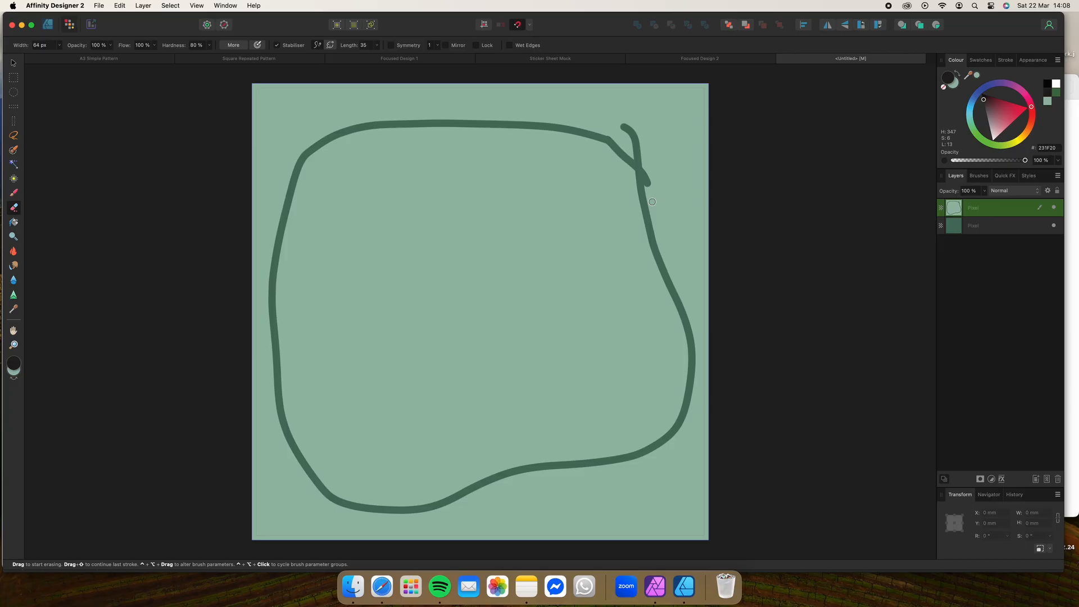
{"action": "key", "text": "super+z"}
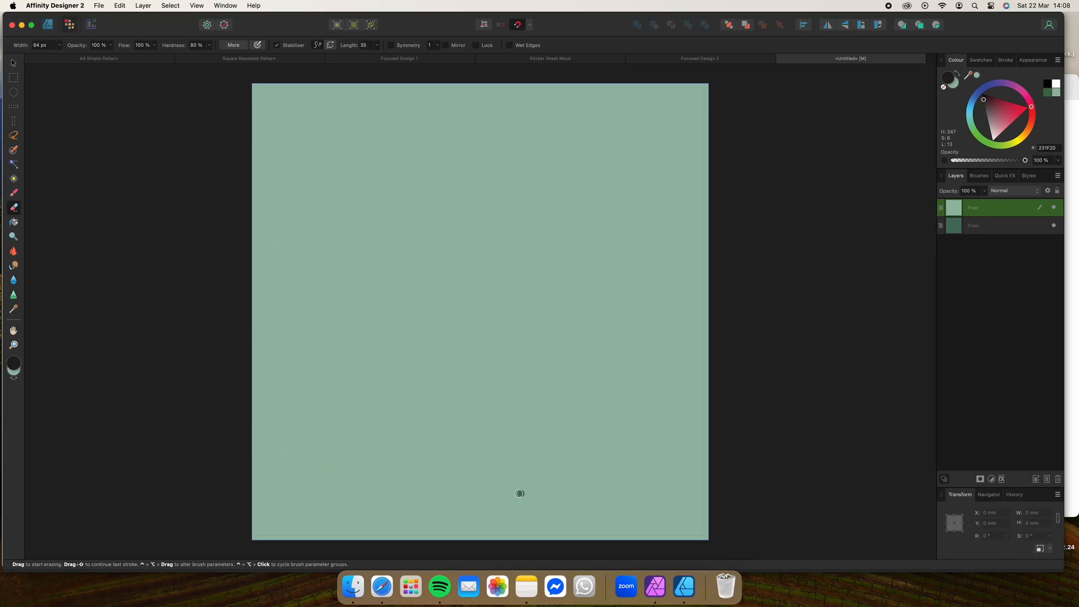
{"action": "mouse_move", "coordinate": [520, 493]}
{"action": "left_mouse_down"}
{"action": "mouse_move", "coordinate": [570, 412]}
{"action": "mouse_move", "coordinate": [657, 393]}
{"action": "mouse_move", "coordinate": [719, 406]}
{"action": "left_mouse_up"}
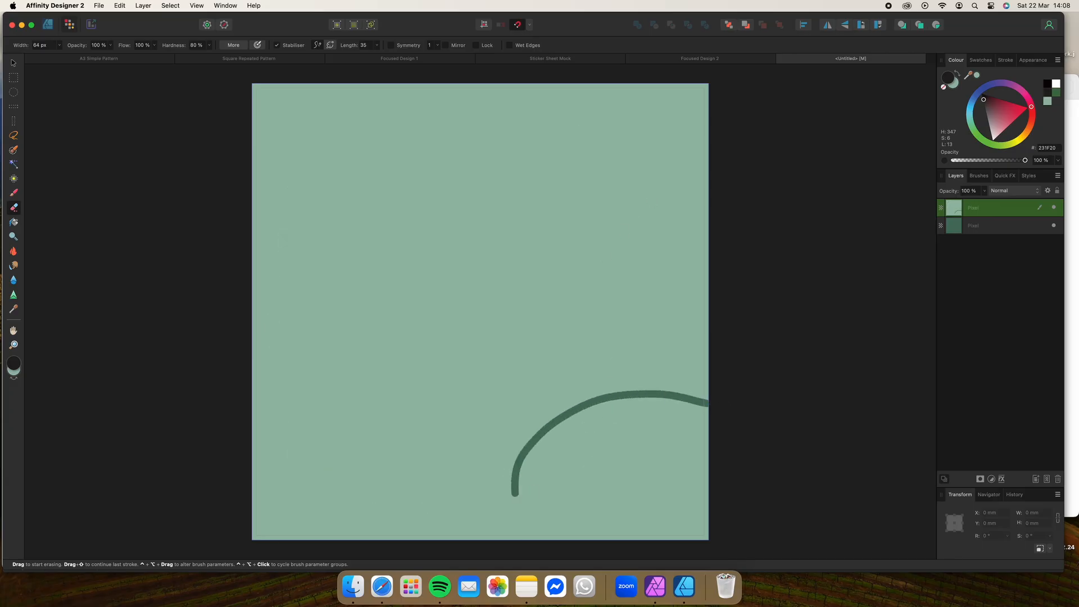
{"action": "left_click_drag", "start_coordinate": [582, 429], "coordinate": [647, 333]}
{"action": "key", "text": "super+z"}
{"action": "key", "text": "super+z"}
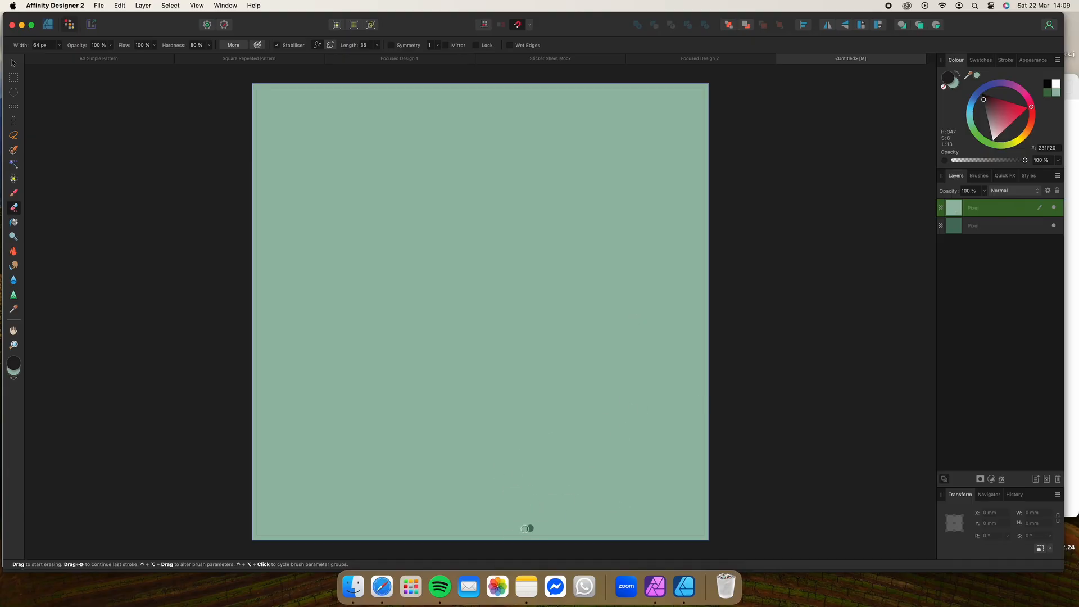
Erase a curve across the lower-right corner of the light green layer and a large rounded outline that crosses it
{"action": "mouse_move", "coordinate": [509, 535]}
{"action": "left_mouse_down"}
{"action": "mouse_move", "coordinate": [519, 506]}
{"action": "mouse_move", "coordinate": [609, 416]}
{"action": "mouse_move", "coordinate": [717, 385]}
{"action": "left_mouse_up"}
{"action": "left_click_drag", "start_coordinate": [579, 444], "coordinate": [540, 500]}
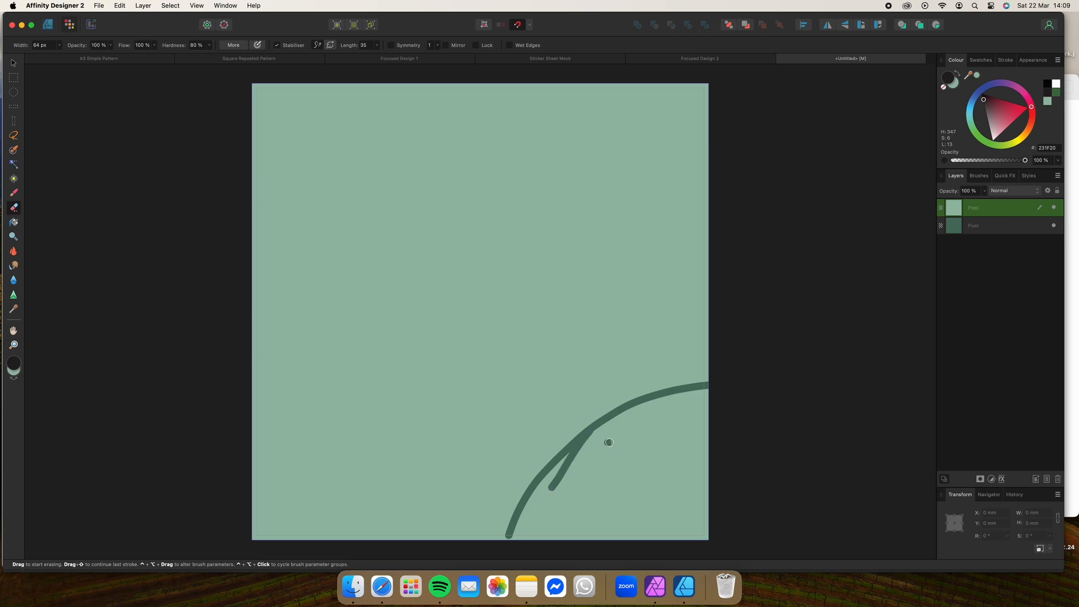
{"action": "key", "text": "super+z"}
{"action": "mouse_move", "coordinate": [597, 444]}
{"action": "left_mouse_down"}
{"action": "mouse_move", "coordinate": [457, 491]}
{"action": "mouse_move", "coordinate": [381, 488]}
{"action": "mouse_move", "coordinate": [312, 434]}
{"action": "mouse_move", "coordinate": [288, 348]}
{"action": "mouse_move", "coordinate": [308, 250]}
{"action": "mouse_move", "coordinate": [330, 174]}
{"action": "mouse_move", "coordinate": [374, 126]}
{"action": "mouse_move", "coordinate": [442, 108]}
{"action": "mouse_move", "coordinate": [569, 121]}
{"action": "mouse_move", "coordinate": [678, 168]}
{"action": "mouse_move", "coordinate": [696, 250]}
{"action": "mouse_move", "coordinate": [669, 331]}
{"action": "mouse_move", "coordinate": [592, 448]}
{"action": "left_mouse_up"}
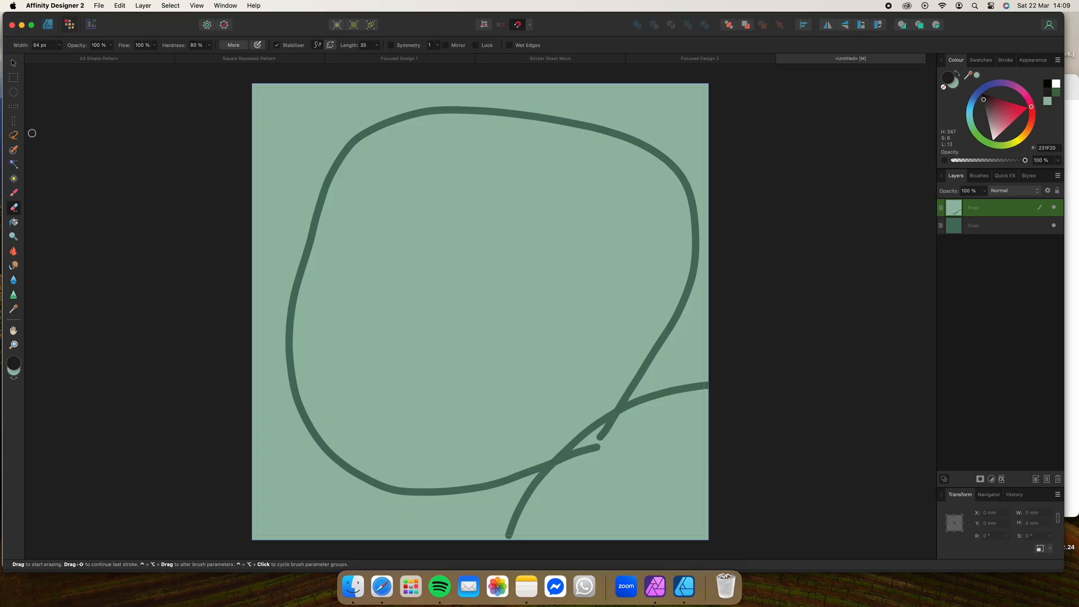
Flood-select the light green areas outside the rounded outline at 20% tolerance, delete them and deselect
{"action": "left_click", "coordinate": [13, 150]}
{"action": "left_click", "coordinate": [13, 164]}
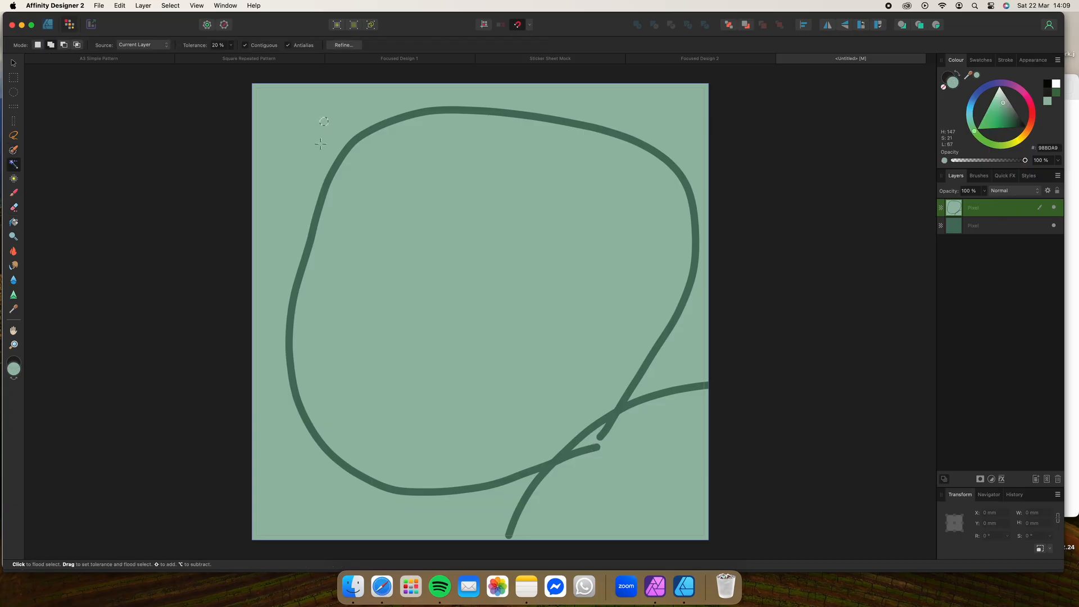
{"action": "left_click", "coordinate": [531, 163]}
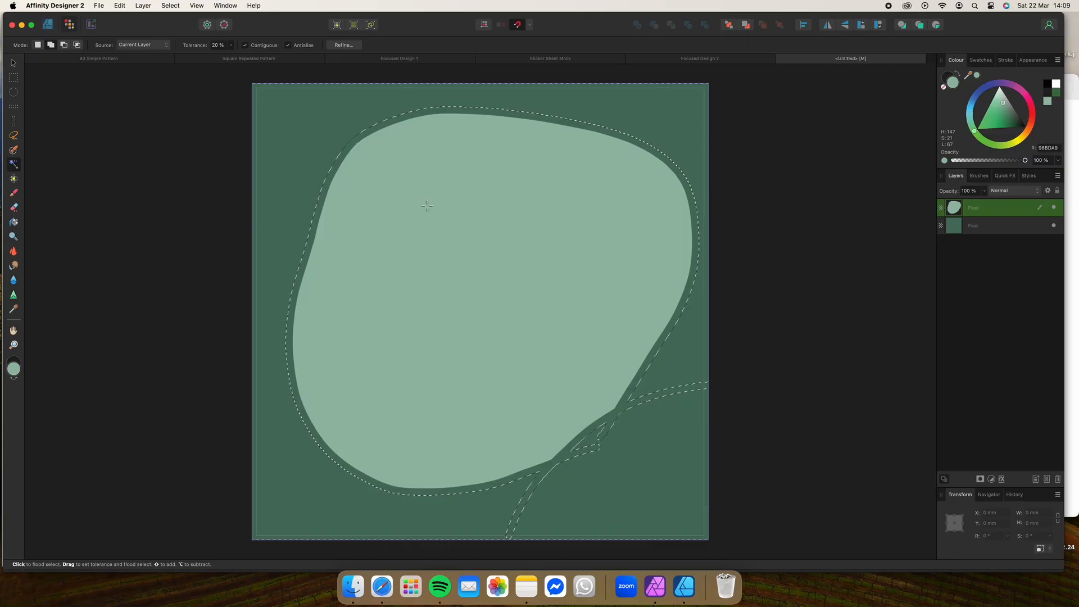
{"action": "left_click", "coordinate": [13, 93]}
{"action": "key", "text": "super+d"}
Enlarge the light green shape's layer to about 322 mm wide and stretch its height upward, then deselect it
{"action": "left_click", "coordinate": [15, 63]}
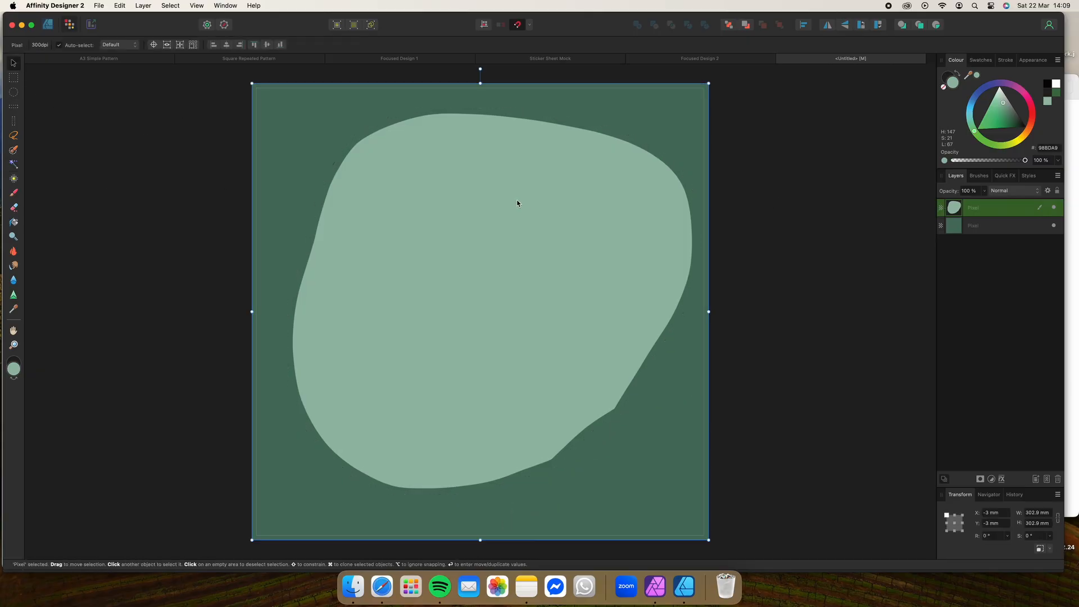
{"action": "scroll", "coordinate": [529, 213], "scroll_direction": "up", "scroll_amount": 3}
{"action": "scroll", "coordinate": [552, 235], "scroll_direction": "down", "scroll_amount": 3}
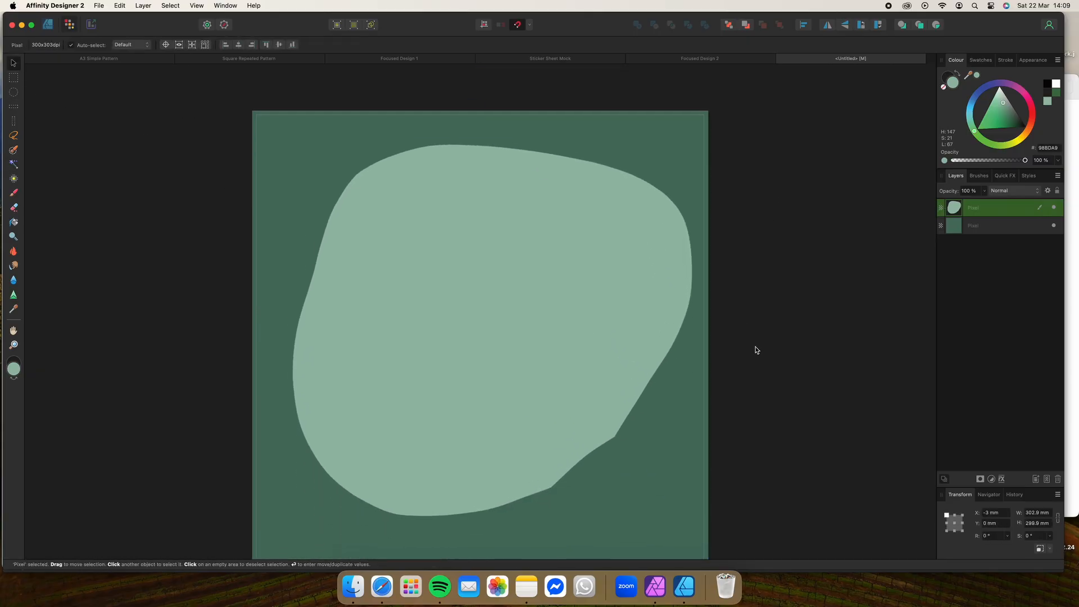
{"action": "left_click_drag", "start_coordinate": [709, 544], "coordinate": [689, 434]}
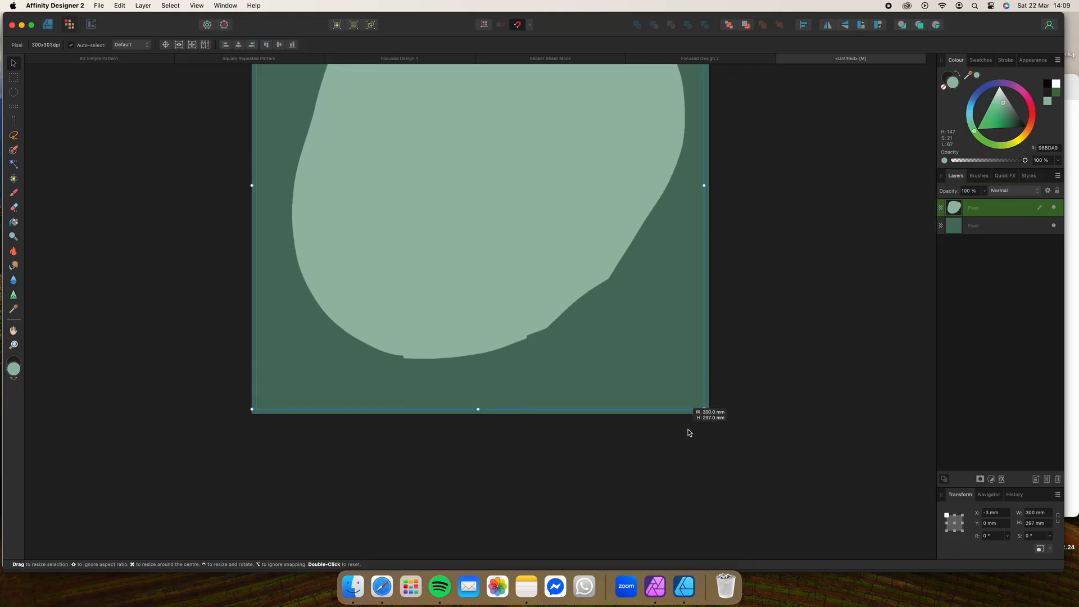
{"action": "left_click_drag", "start_coordinate": [480, 419], "coordinate": [479, 448]}
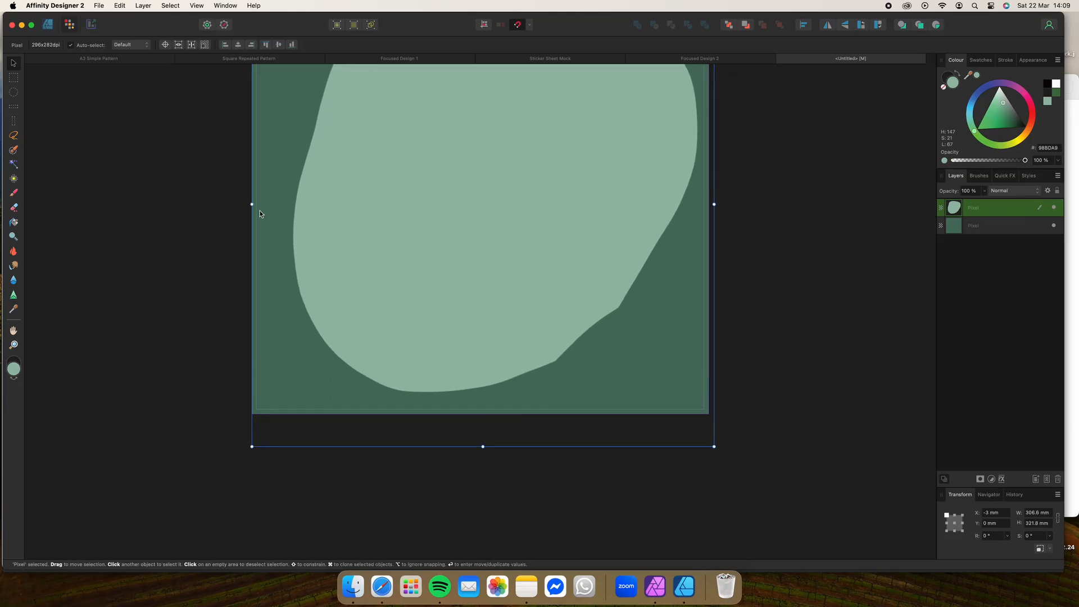
{"action": "left_click_drag", "start_coordinate": [252, 204], "coordinate": [229, 205]}
{"action": "scroll", "coordinate": [433, 223], "scroll_direction": "up", "scroll_amount": 4}
{"action": "scroll", "coordinate": [433, 223], "scroll_direction": "up", "scroll_amount": 2}
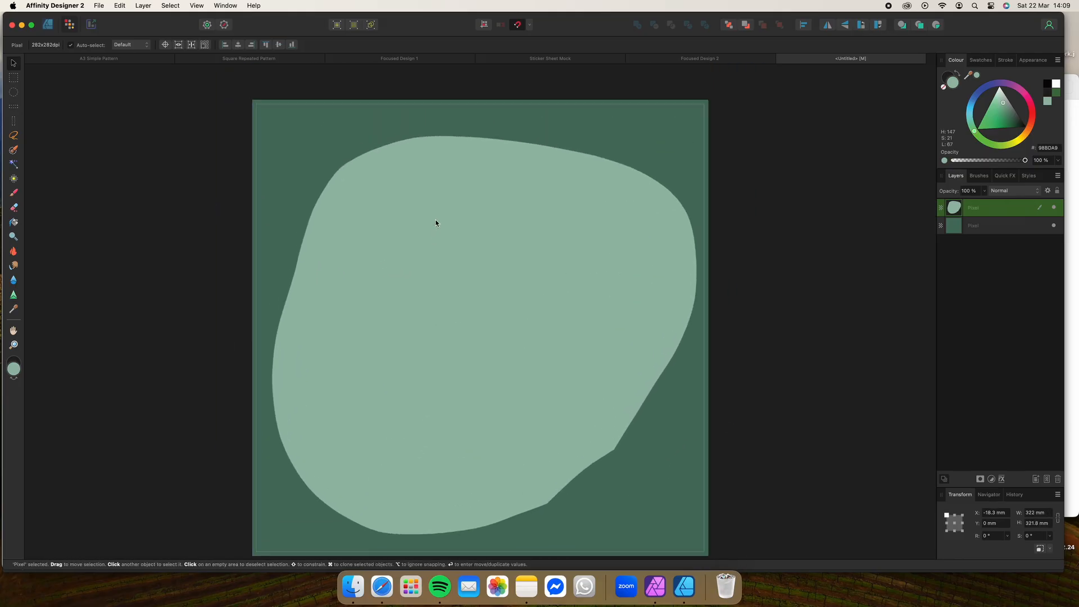
{"action": "left_click_drag", "start_coordinate": [471, 113], "coordinate": [471, 97]}
{"action": "left_click", "coordinate": [802, 285]}
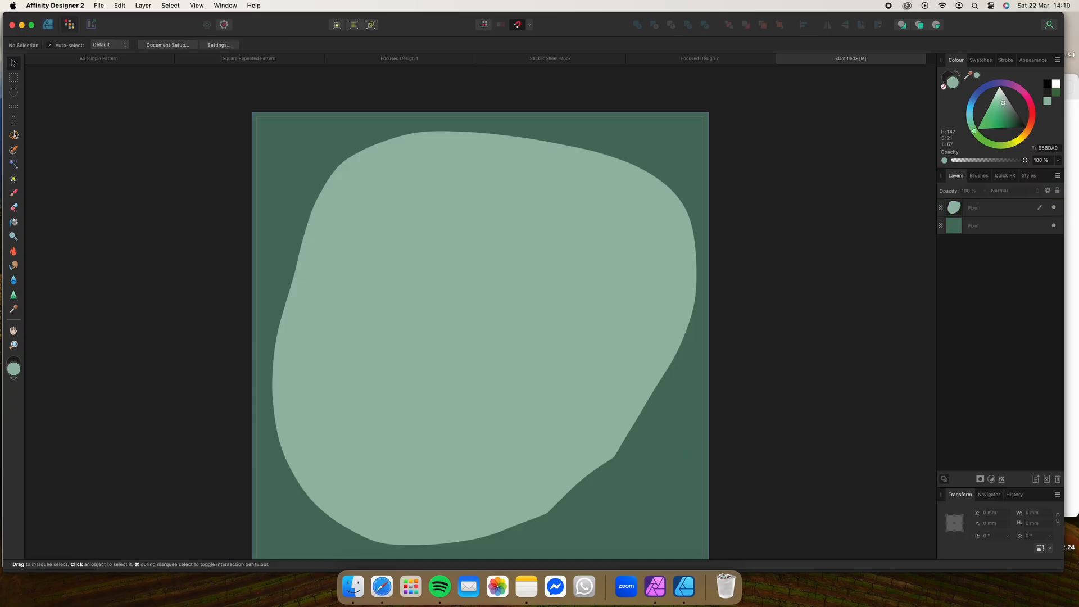
Paint a rounder lower-right edge for the shape with a 64 px Paint Brush in light green #98BDA9
{"action": "left_click", "coordinate": [13, 193]}
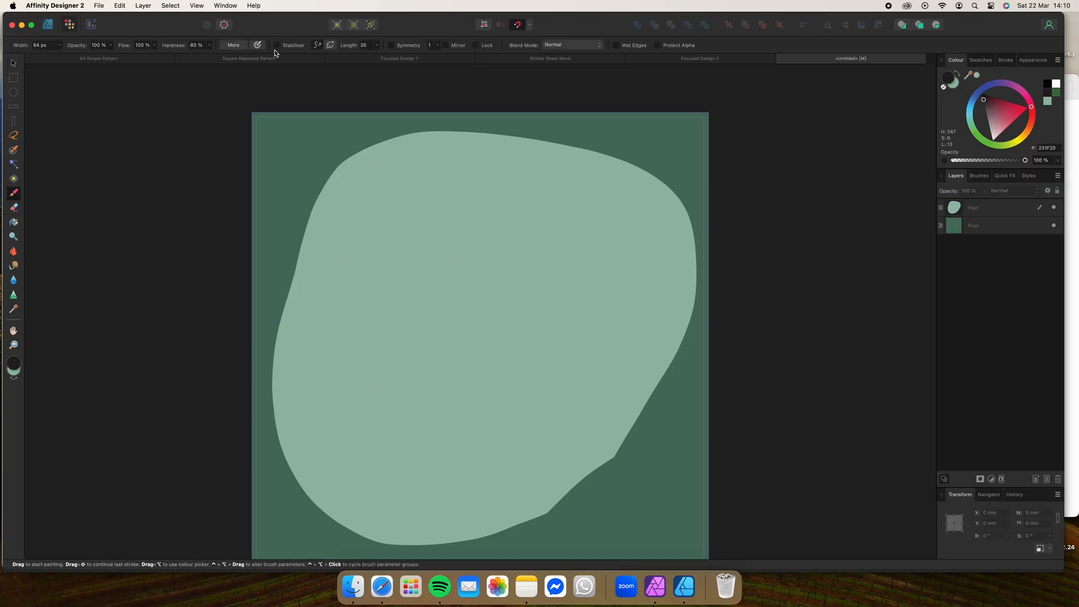
{"action": "mouse_move", "coordinate": [497, 525]}
{"action": "left_mouse_down"}
{"action": "mouse_move", "coordinate": [534, 524]}
{"action": "mouse_move", "coordinate": [495, 528]}
{"action": "mouse_move", "coordinate": [550, 514]}
{"action": "left_mouse_up"}
{"action": "key", "text": "super+z"}
{"action": "left_click", "coordinate": [958, 74]}
{"action": "key", "text": "super+z"}
{"action": "mouse_move", "coordinate": [410, 537]}
{"action": "left_mouse_down"}
{"action": "mouse_move", "coordinate": [519, 527]}
{"action": "mouse_move", "coordinate": [600, 479]}
{"action": "mouse_move", "coordinate": [565, 502]}
{"action": "mouse_move", "coordinate": [596, 488]}
{"action": "left_mouse_up"}
{"action": "key", "text": "super+z"}
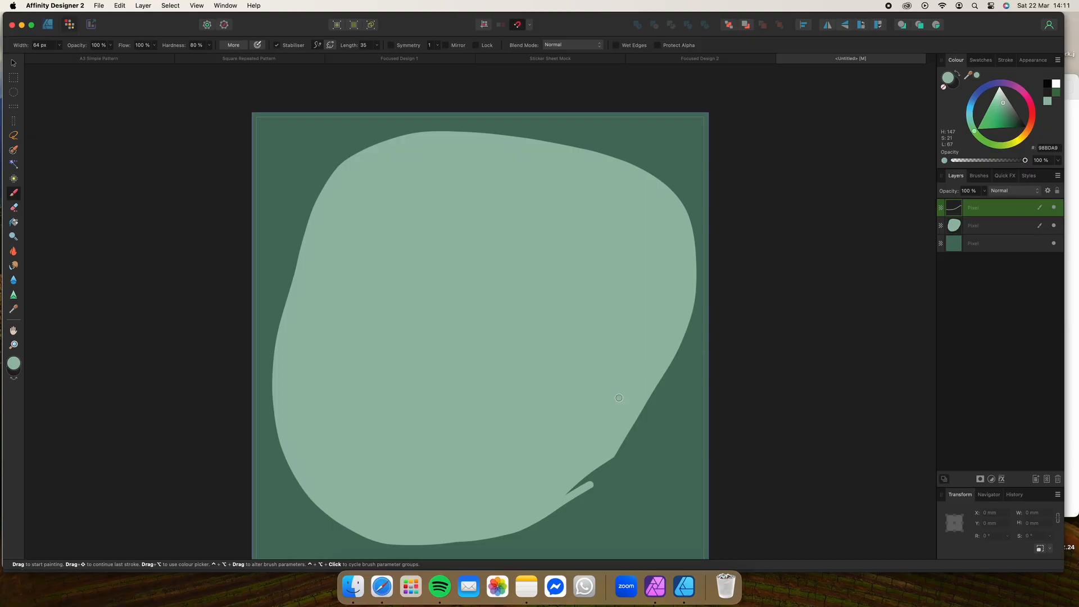
{"action": "mouse_move", "coordinate": [683, 312]}
{"action": "left_mouse_down"}
{"action": "mouse_move", "coordinate": [664, 400]}
{"action": "mouse_move", "coordinate": [636, 444]}
{"action": "mouse_move", "coordinate": [600, 483]}
{"action": "mouse_move", "coordinate": [549, 507]}
{"action": "left_mouse_up"}
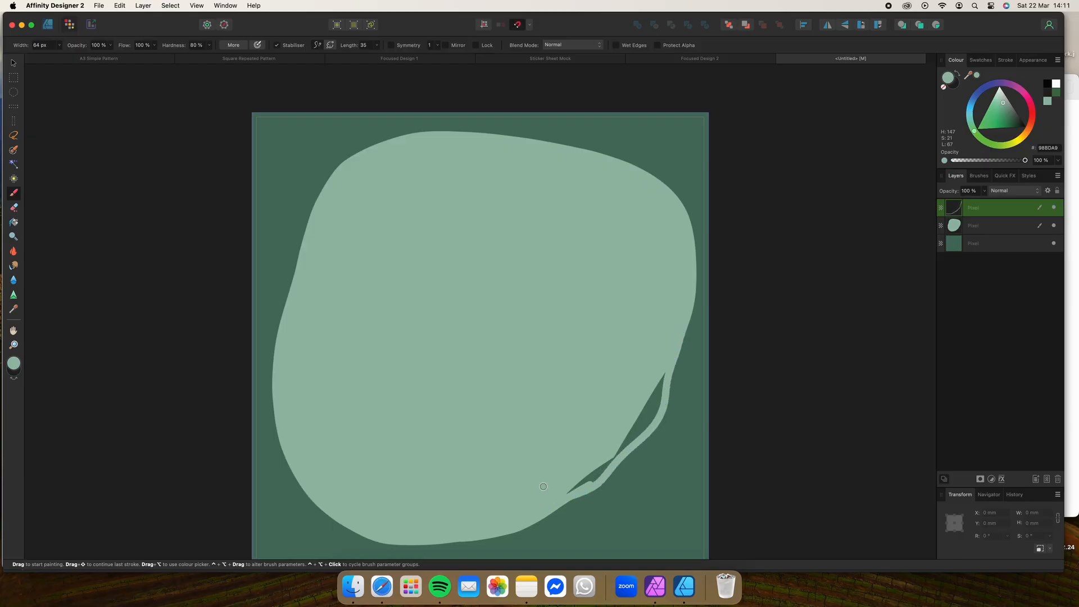
{"action": "left_click", "coordinate": [14, 163]}
{"action": "left_click", "coordinate": [654, 409]}
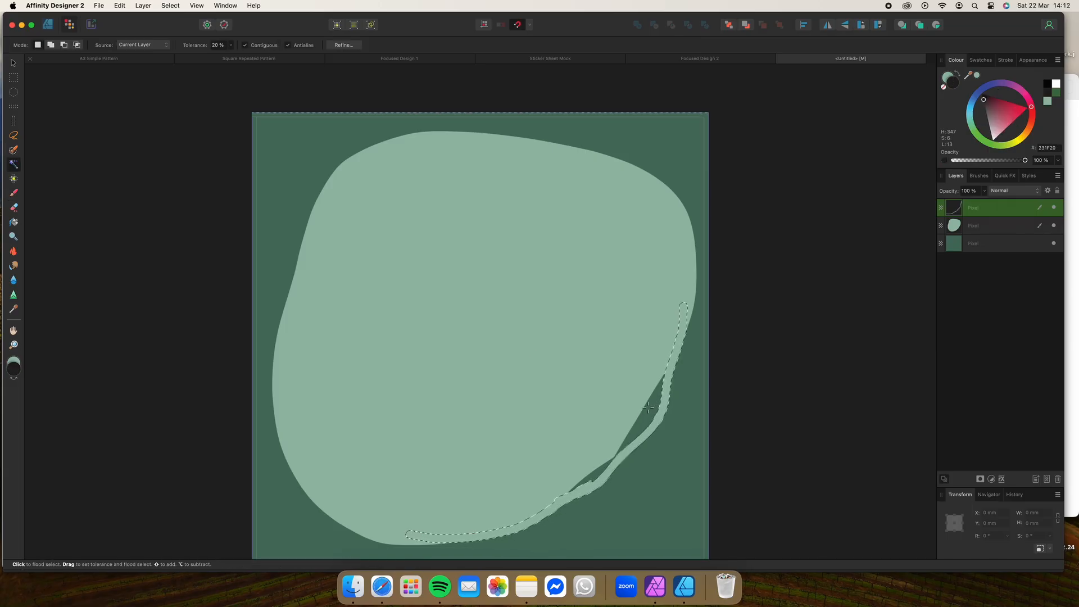
{"action": "key", "text": "super+d"}
Paint over the remaining dark gaps between the new edge stroke and the light green shape
{"action": "left_click", "coordinate": [14, 192]}
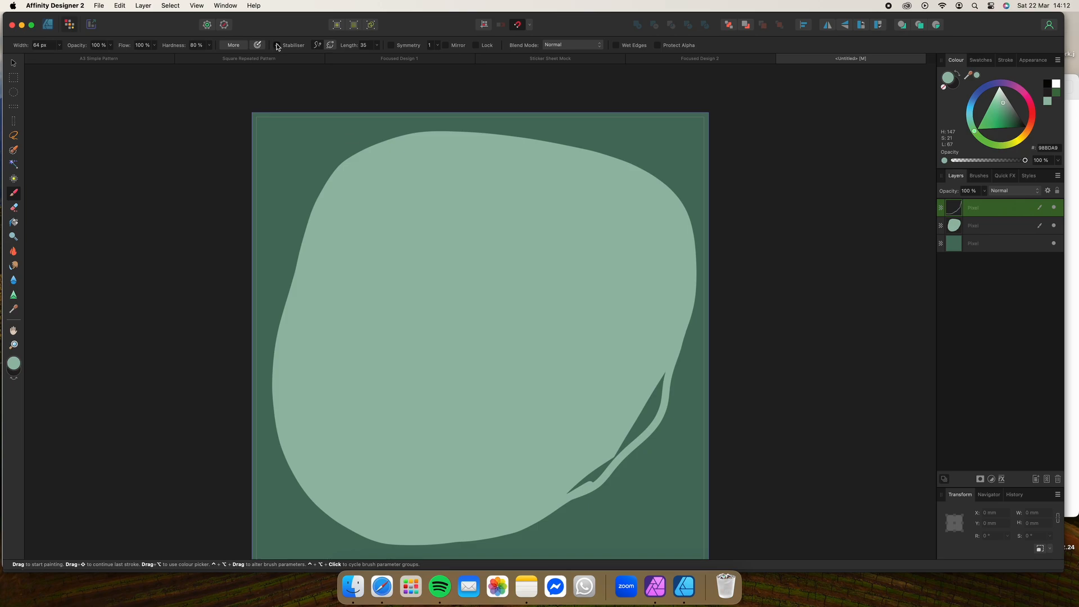
{"action": "mouse_move", "coordinate": [566, 494]}
{"action": "left_mouse_down"}
{"action": "mouse_move", "coordinate": [600, 468]}
{"action": "mouse_move", "coordinate": [594, 477]}
{"action": "mouse_move", "coordinate": [659, 383]}
{"action": "mouse_move", "coordinate": [628, 444]}
{"action": "mouse_move", "coordinate": [655, 399]}
{"action": "left_mouse_up"}
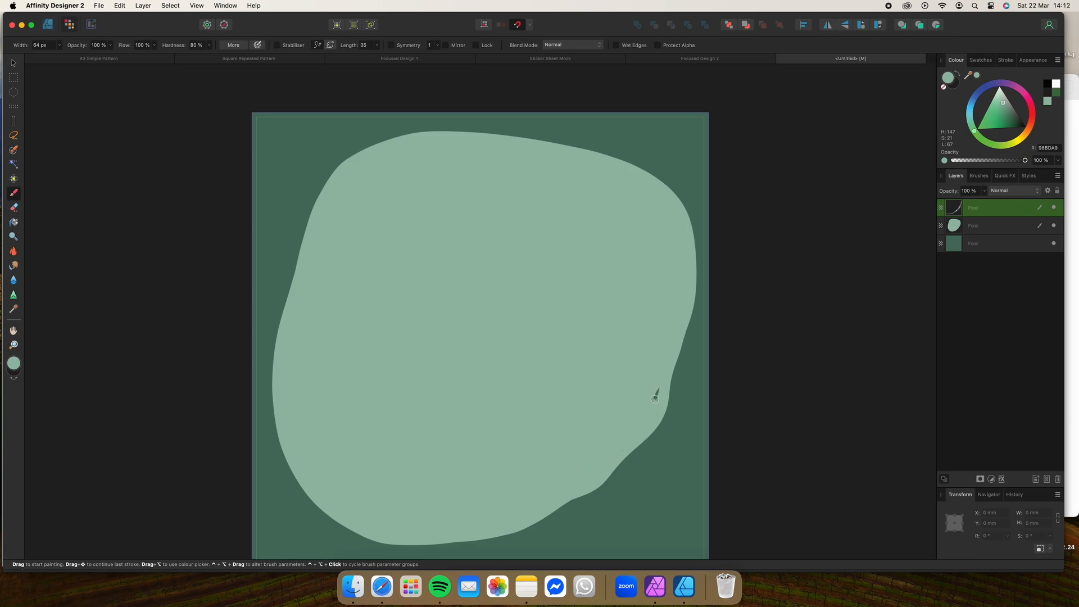
Select the dark green background layer and set the active colour to mid green #539A7C
{"action": "left_click", "coordinate": [1004, 247]}
{"action": "left_click_drag", "start_coordinate": [1004, 105], "coordinate": [1003, 110]}
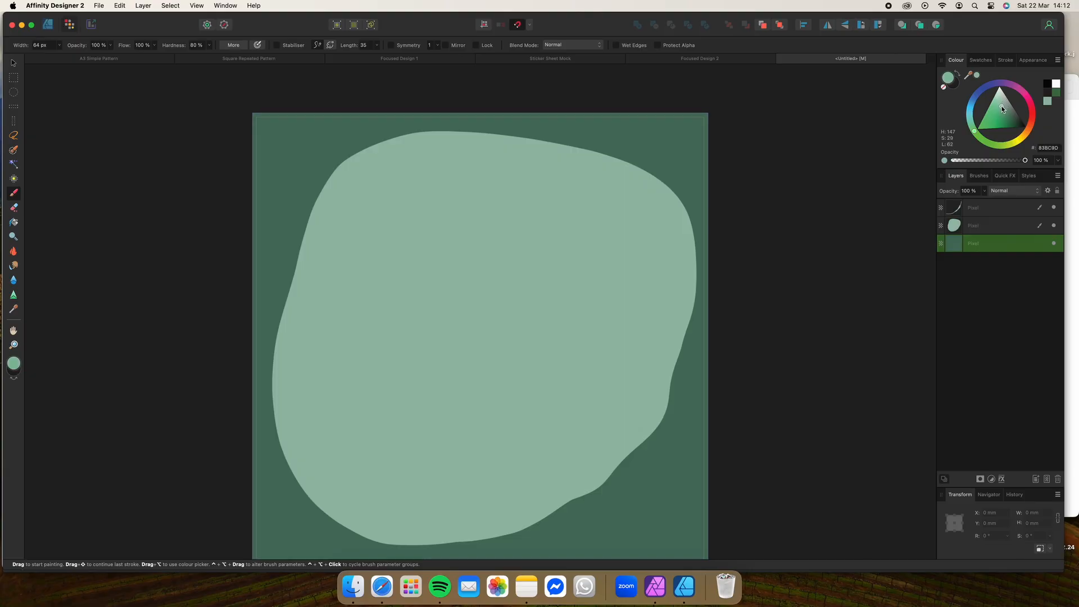
{"action": "left_click", "coordinate": [16, 310]}
{"action": "left_click", "coordinate": [288, 168]}
{"action": "left_click_drag", "start_coordinate": [1012, 117], "coordinate": [1006, 114]}
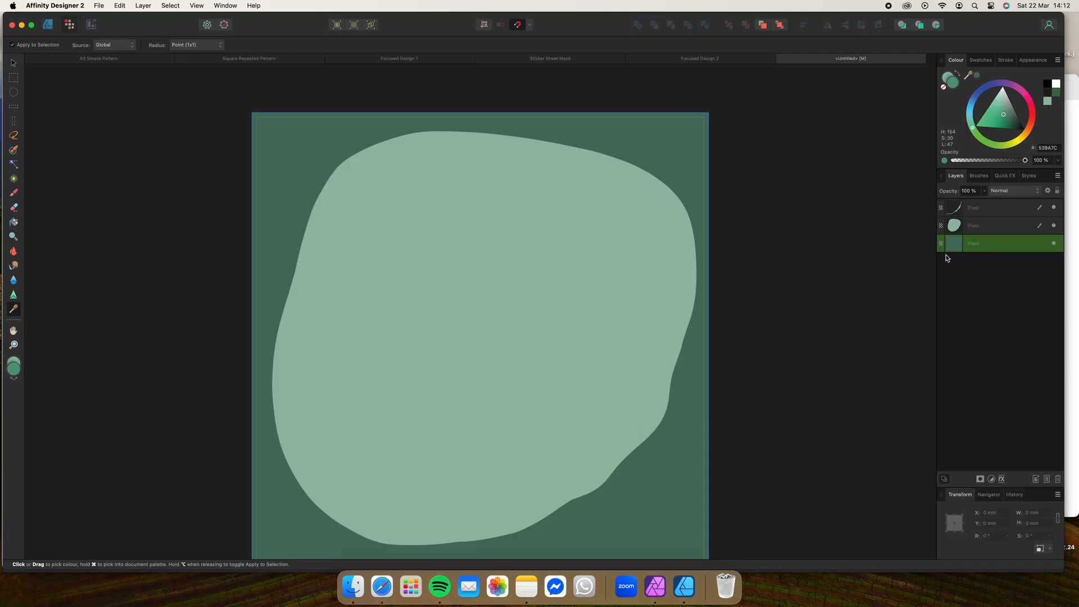
{"action": "left_click", "coordinate": [48, 26]}
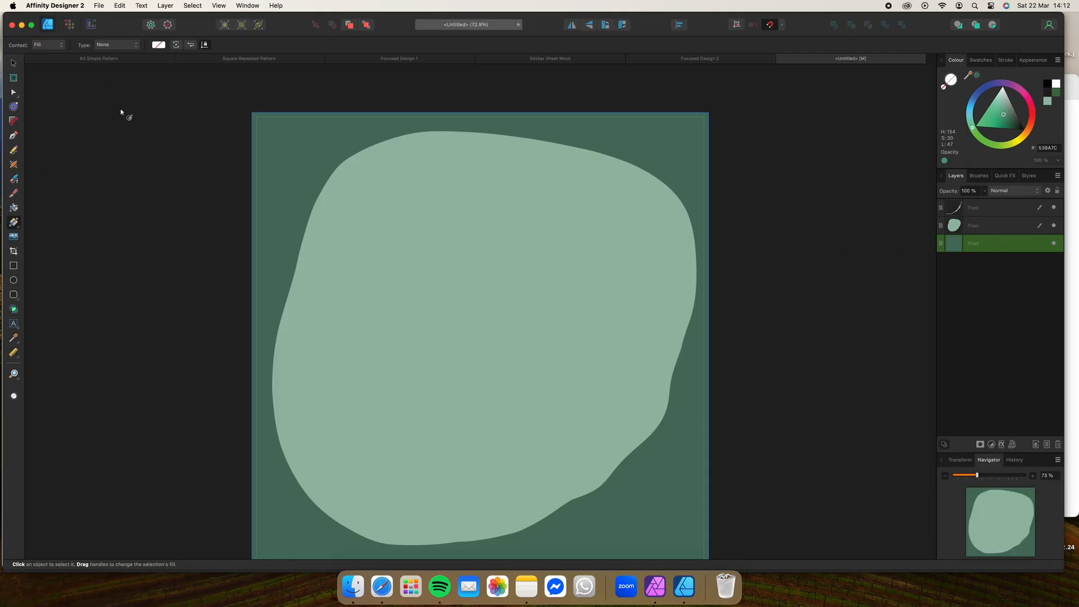
{"action": "left_click_drag", "start_coordinate": [1004, 116], "coordinate": [1006, 118]}
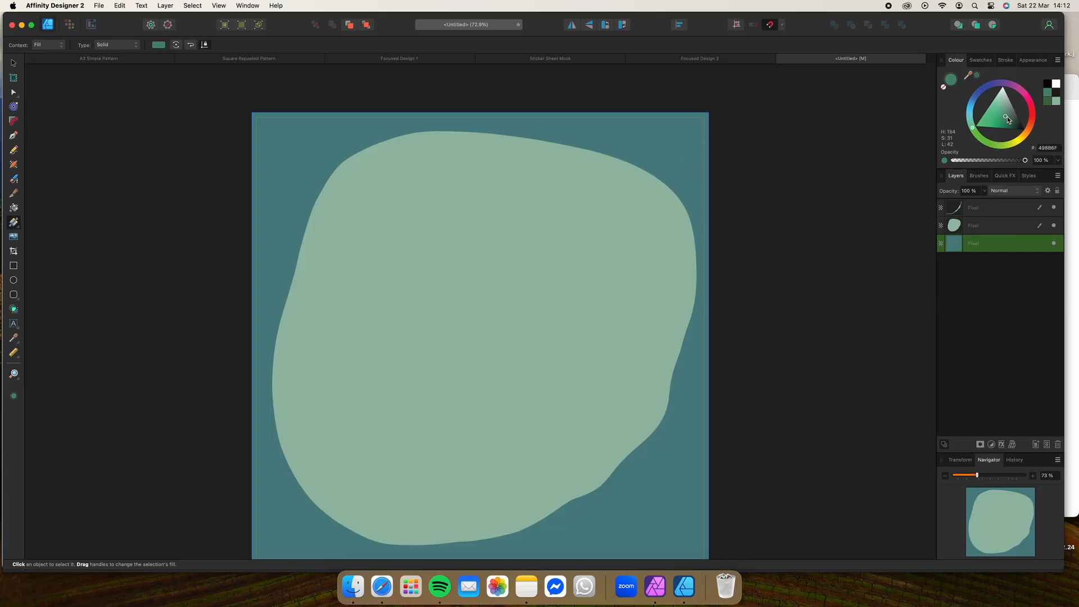
{"action": "mouse_move", "coordinate": [1008, 116]}
{"action": "left_mouse_down"}
{"action": "mouse_move", "coordinate": [992, 143]}
{"action": "mouse_move", "coordinate": [1028, 149]}
{"action": "left_mouse_up"}
{"action": "key", "text": "super+z"}
{"action": "key", "text": "super+z"}
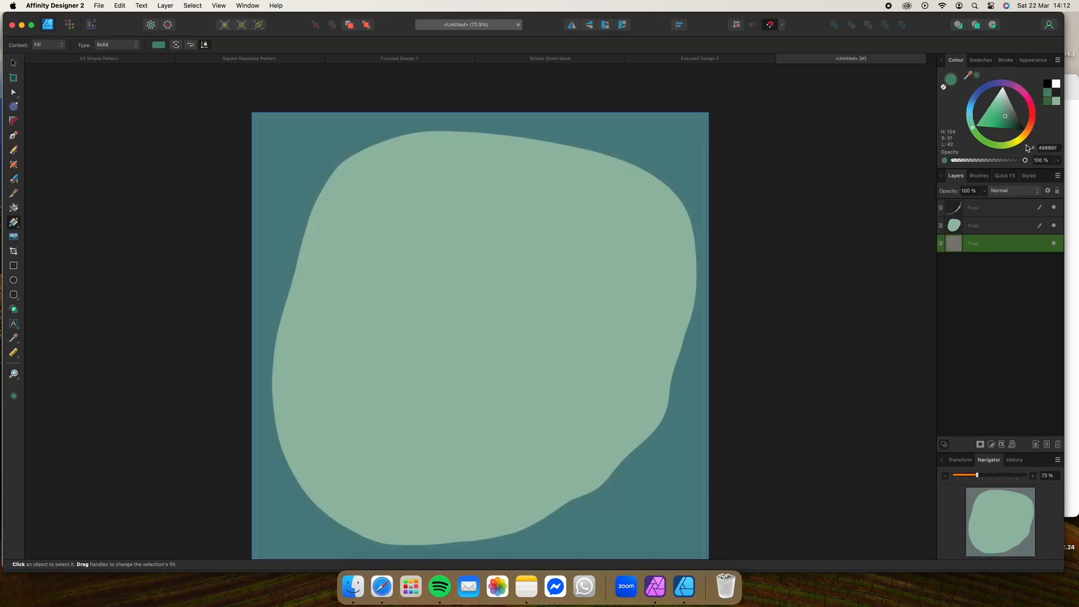
{"action": "left_click", "coordinate": [70, 24]}
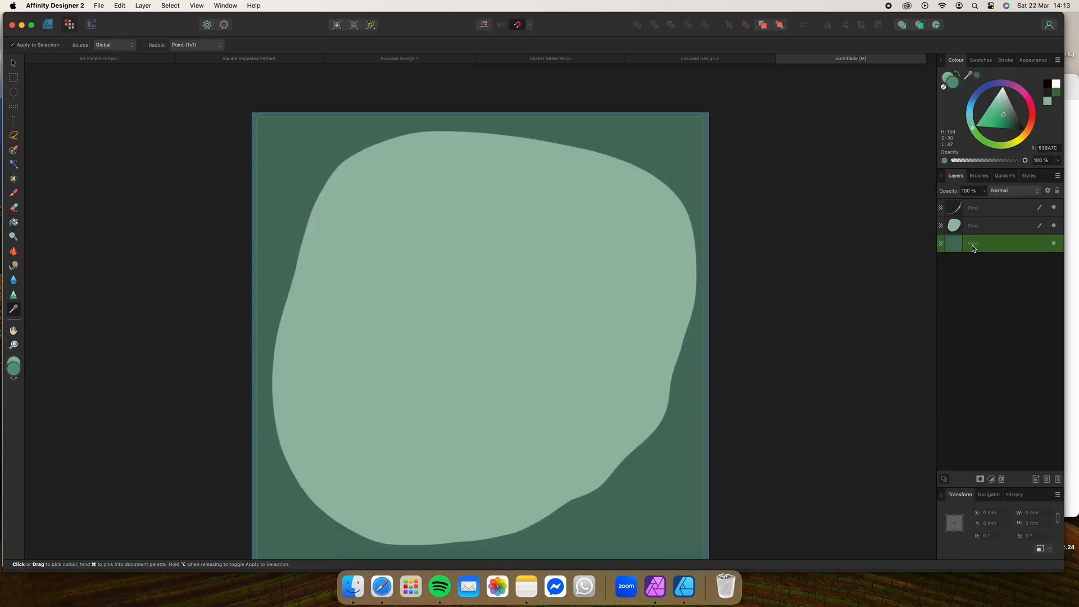
Flood fill the background layer with trial greens, settling on teal #428A7F
{"action": "key", "text": "g"}
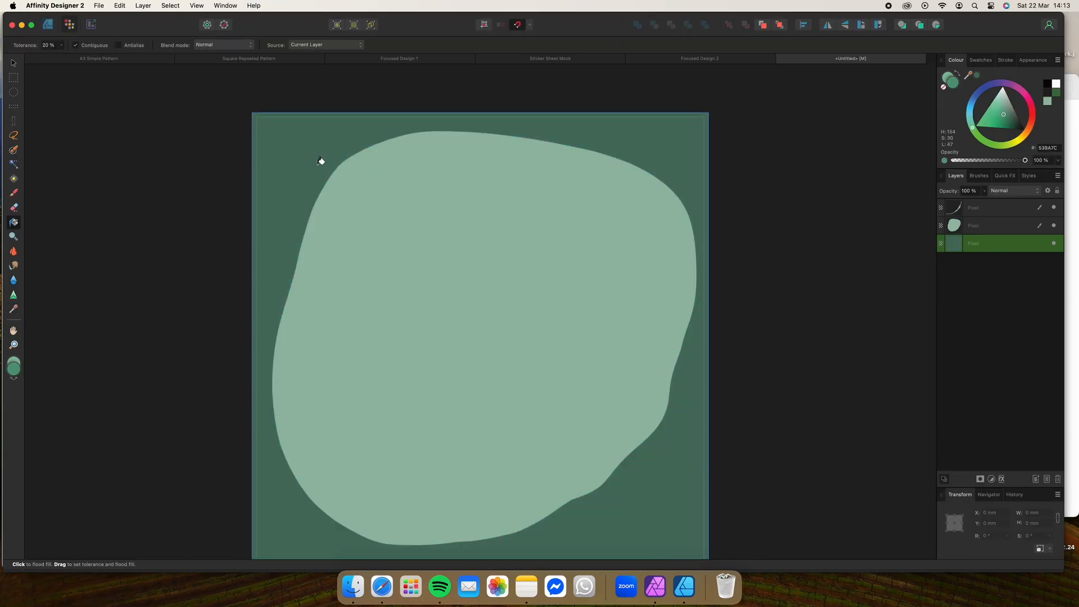
{"action": "left_click", "coordinate": [403, 128]}
{"action": "left_click", "coordinate": [1007, 119]}
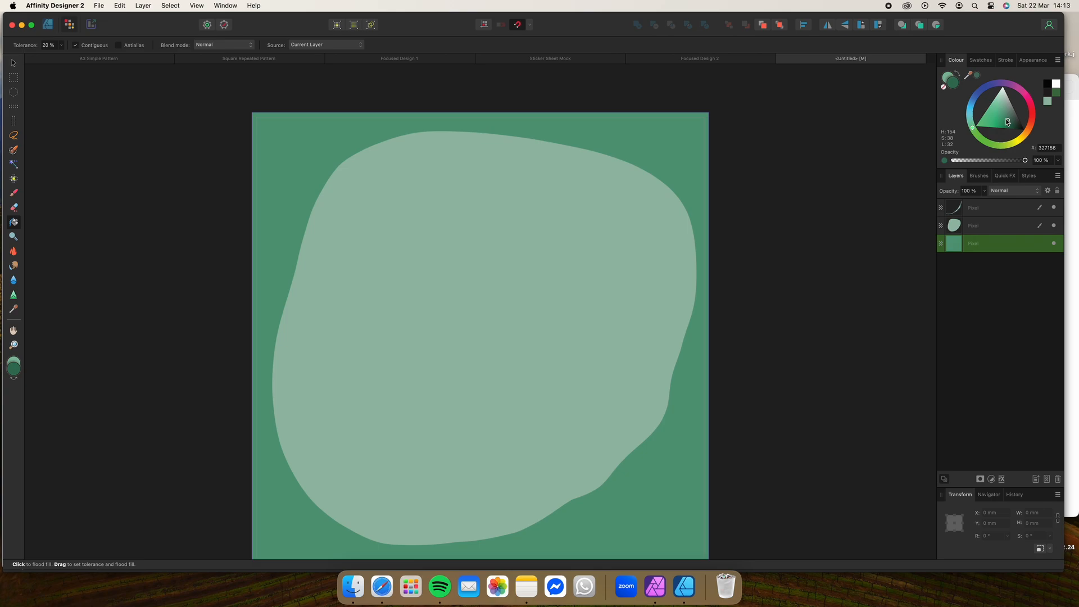
{"action": "left_click", "coordinate": [696, 136]}
{"action": "left_click_drag", "start_coordinate": [973, 133], "coordinate": [970, 118]}
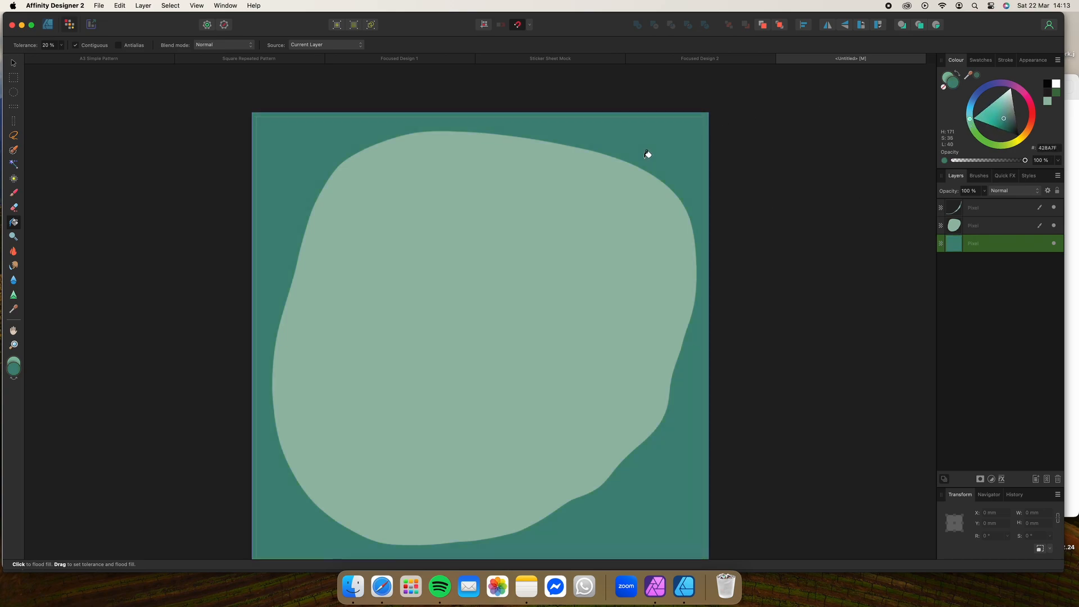
Nest the painted edge stroke layer inside the light green shape layer
{"action": "right_click", "coordinate": [1017, 209]}
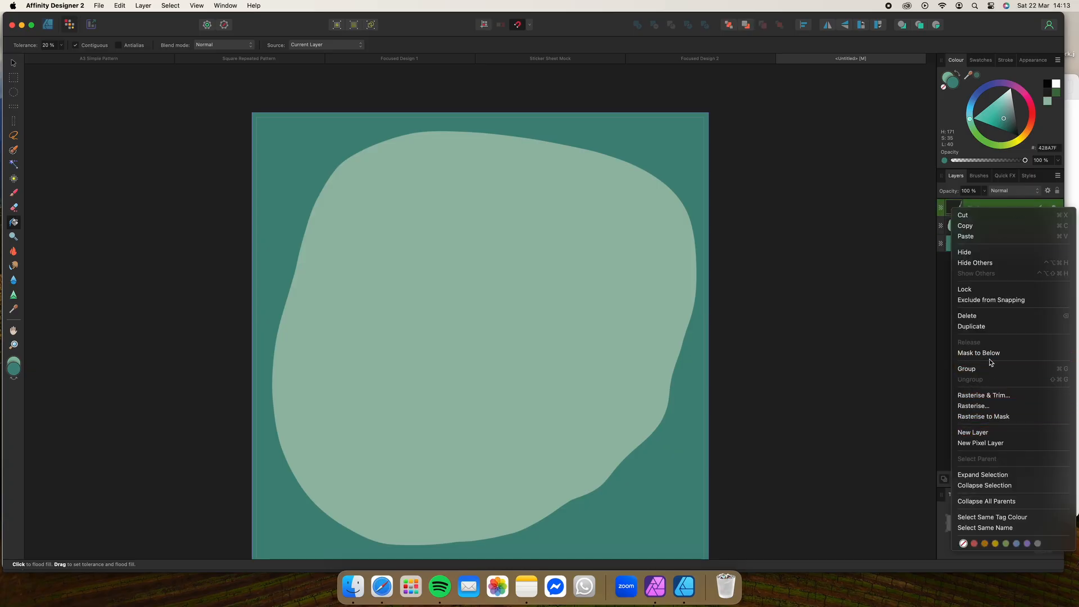
{"action": "left_click", "coordinate": [935, 340]}
{"action": "left_click", "coordinate": [1016, 226], "text": "shift"}
{"action": "right_click", "coordinate": [968, 225]}
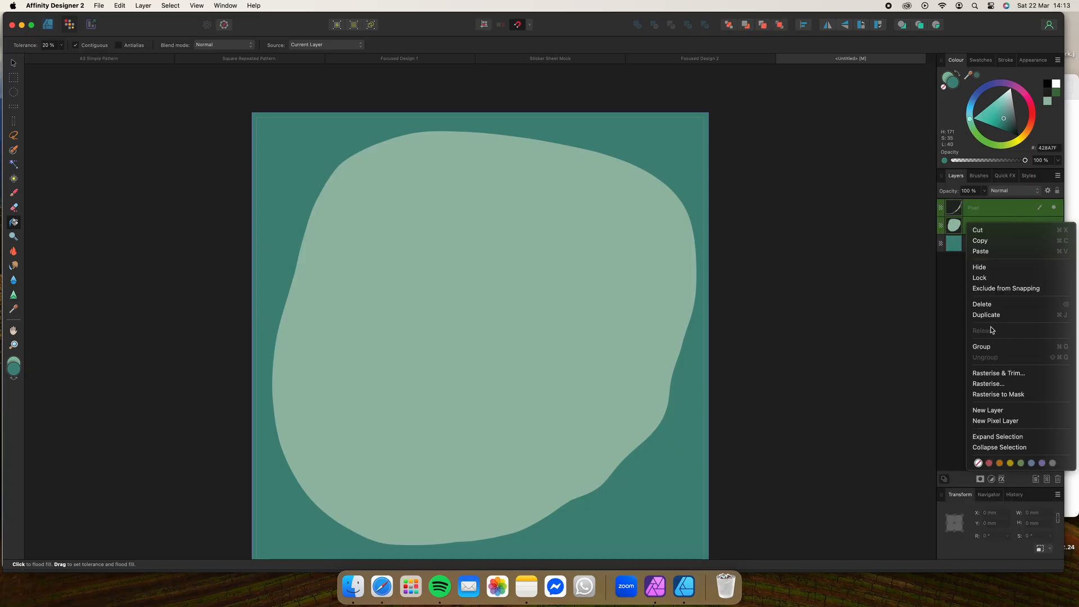
{"action": "left_click", "coordinate": [953, 350]}
{"action": "left_click_drag", "start_coordinate": [1003, 209], "coordinate": [1007, 225]}
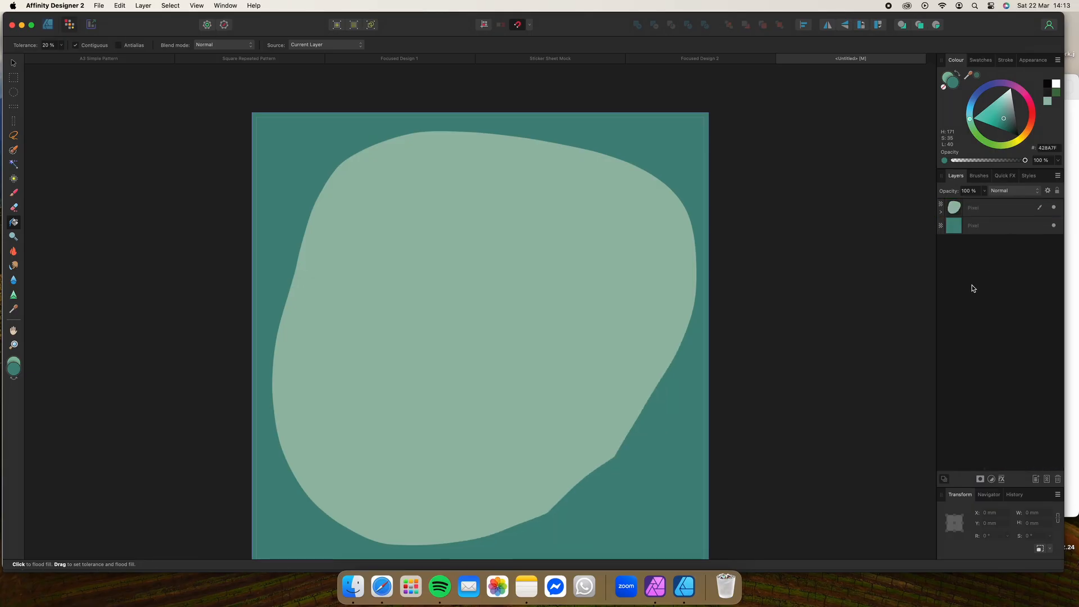
Switch to the Focused Design 2 document and pick the muted green #87A685 from its faded leaf background with the colour picker
{"action": "scroll", "coordinate": [678, 287], "scroll_direction": "down", "scroll_amount": 2}
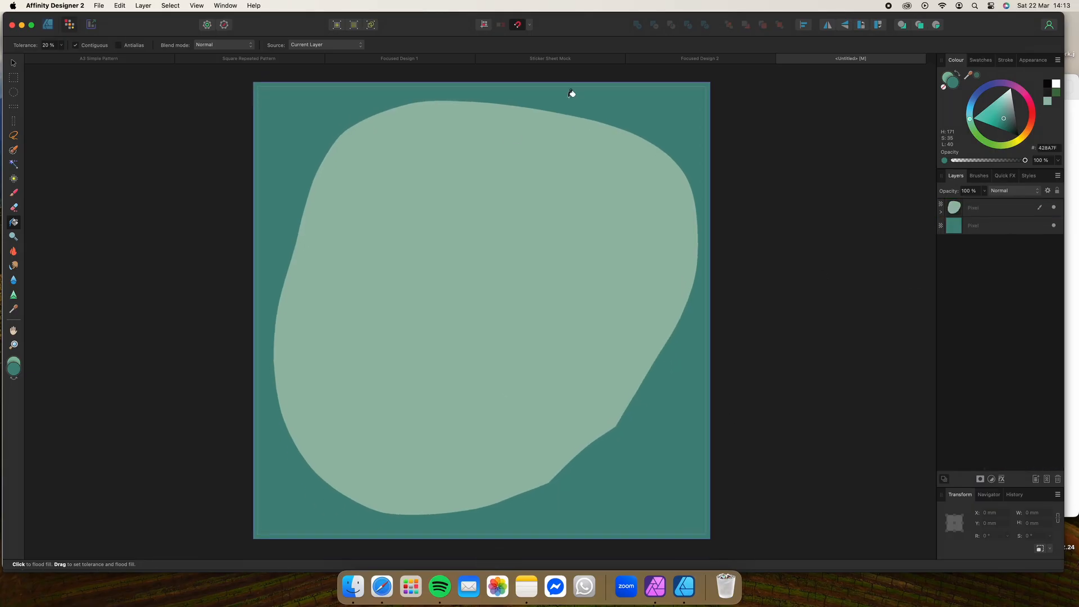
{"action": "left_click", "coordinate": [613, 58]}
{"action": "left_click", "coordinate": [722, 63]}
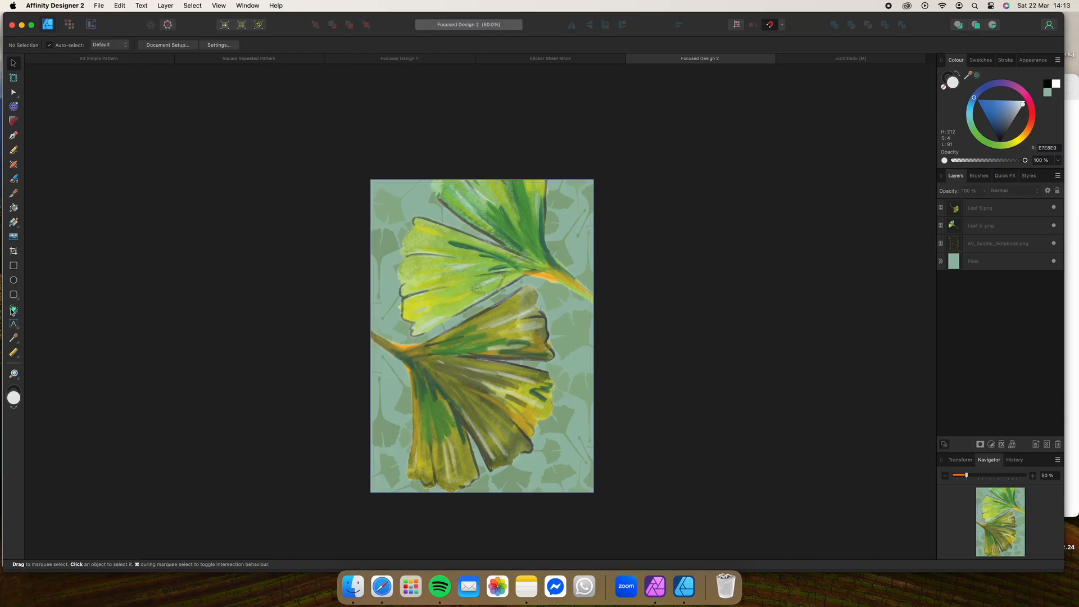
{"action": "key", "text": "i"}
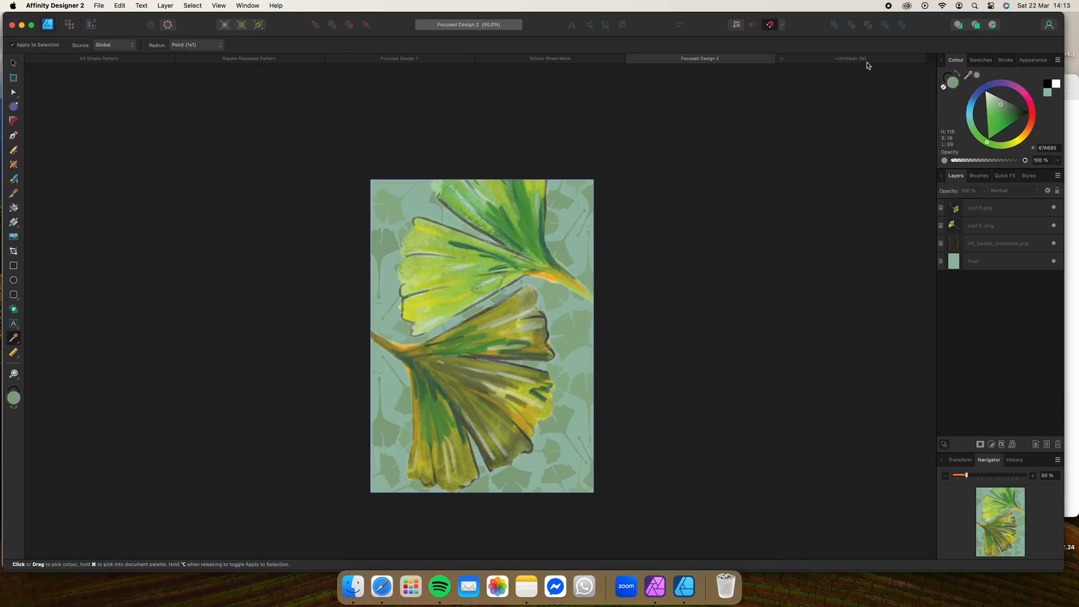
Return to the untitled square document and flood fill its background layer with the picked muted green, then with darker green #6E8D6C
{"action": "left_click", "coordinate": [866, 62]}
{"action": "left_click", "coordinate": [1007, 226]}
{"action": "left_click", "coordinate": [977, 76]}
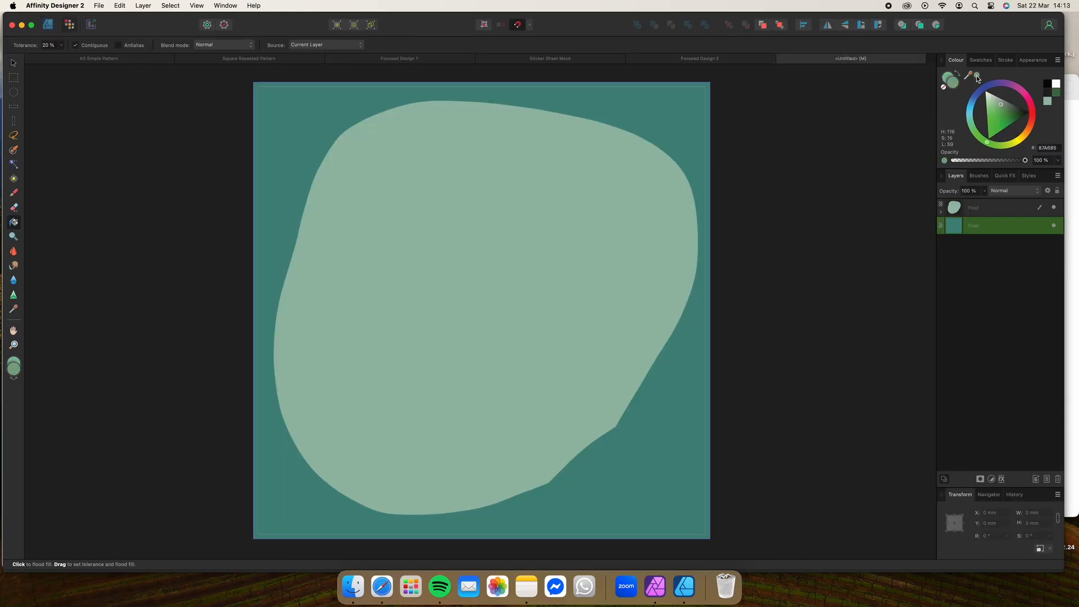
{"action": "right_click", "coordinate": [954, 226]}
{"action": "left_click", "coordinate": [316, 101]}
{"action": "left_click", "coordinate": [277, 118]}
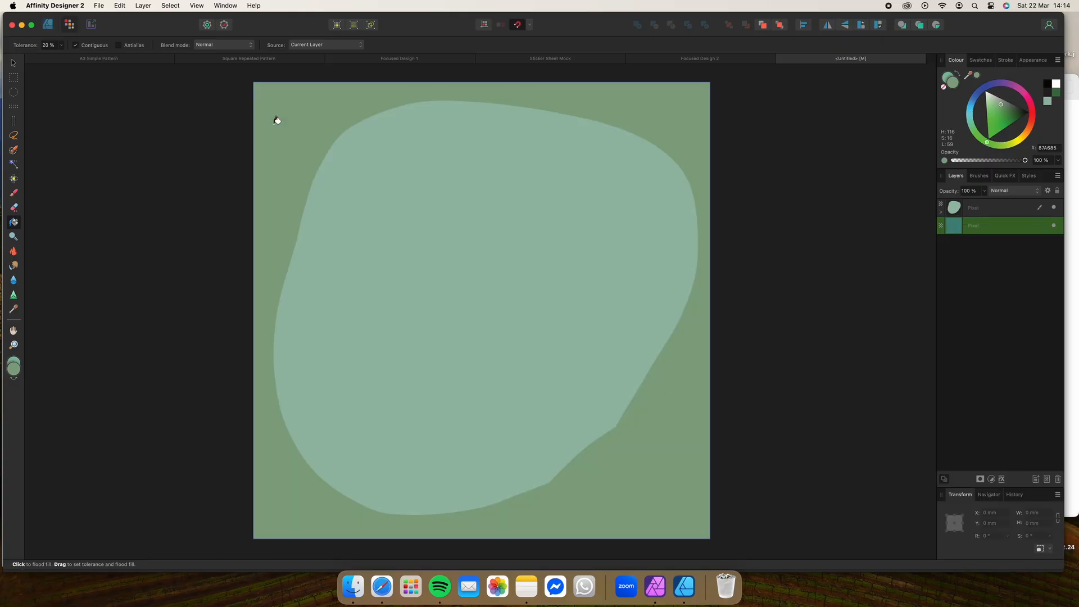
{"action": "left_click", "coordinate": [1004, 108]}
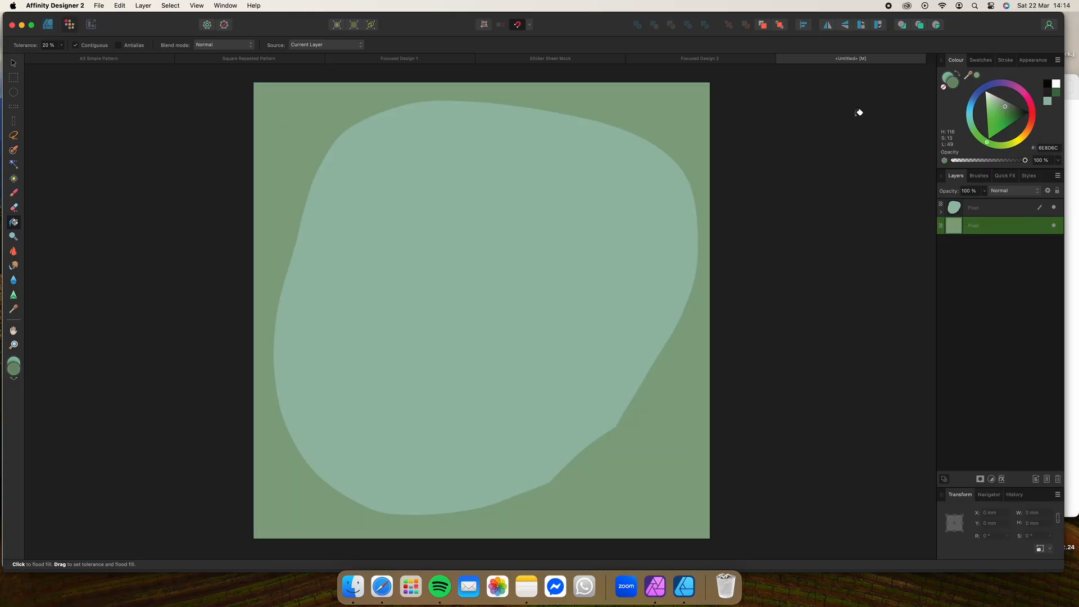
{"action": "left_click", "coordinate": [699, 109]}
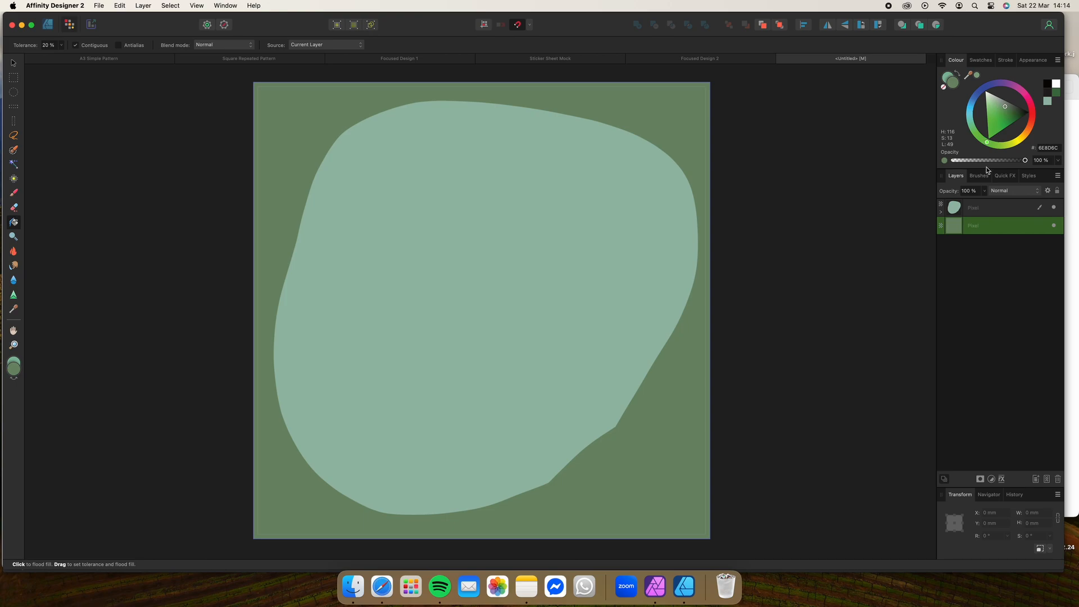
Select the rounded shape layer and flood fill it with light green #A6D2A3
{"action": "left_click", "coordinate": [988, 210]}
{"action": "left_click", "coordinate": [993, 103]}
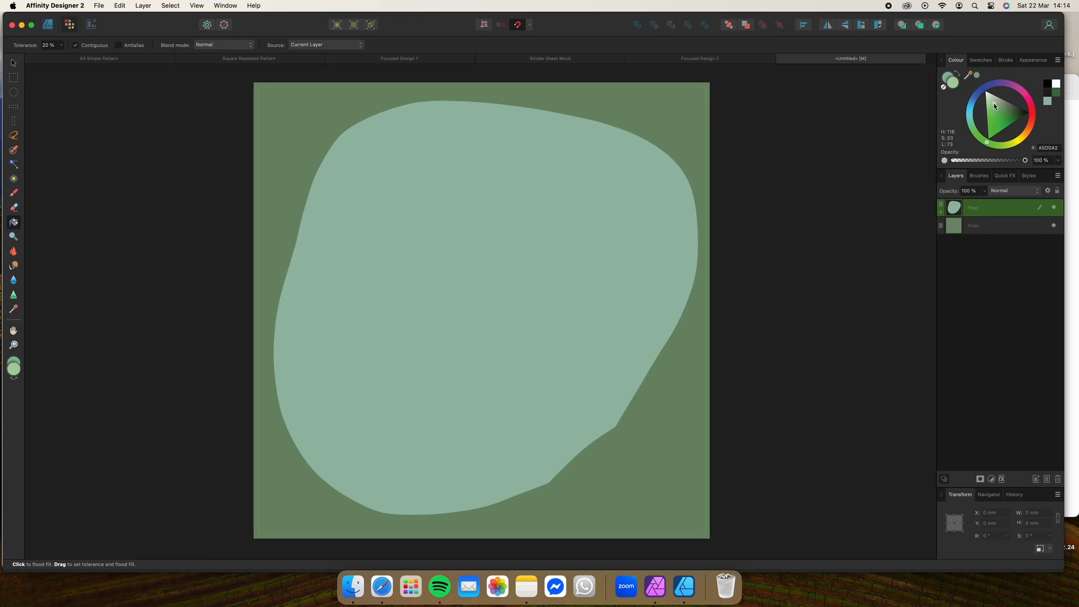
{"action": "left_click", "coordinate": [490, 224]}
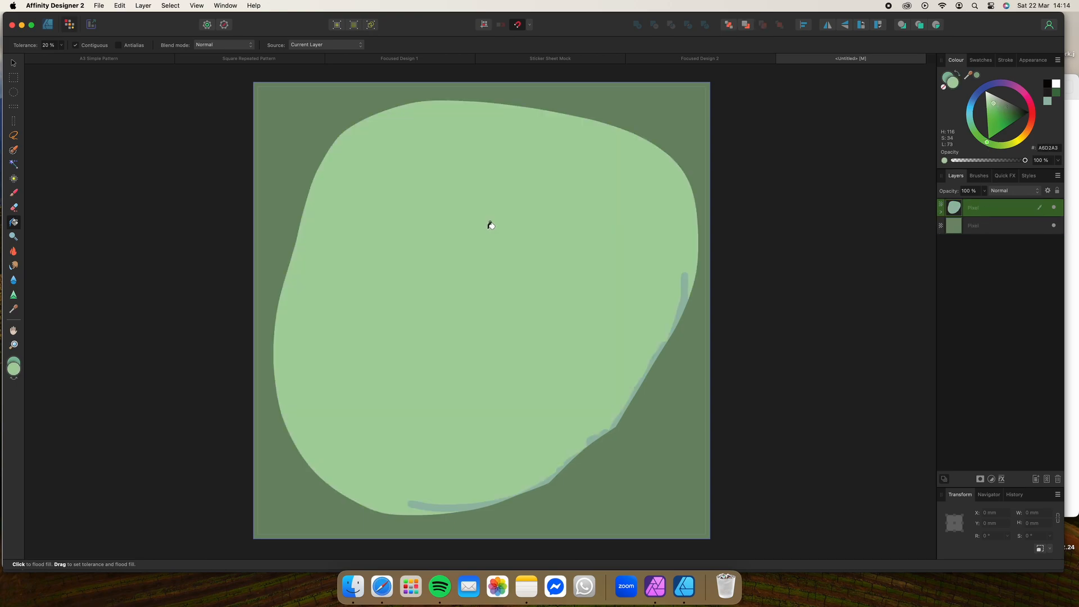
Flood fill the nested edge stroke layer with pale green #BBCEBA, covering both the rounded shape's interior and its painted edge
{"action": "left_click", "coordinate": [942, 212]}
{"action": "left_click", "coordinate": [978, 225]}
{"action": "left_click", "coordinate": [684, 298]}
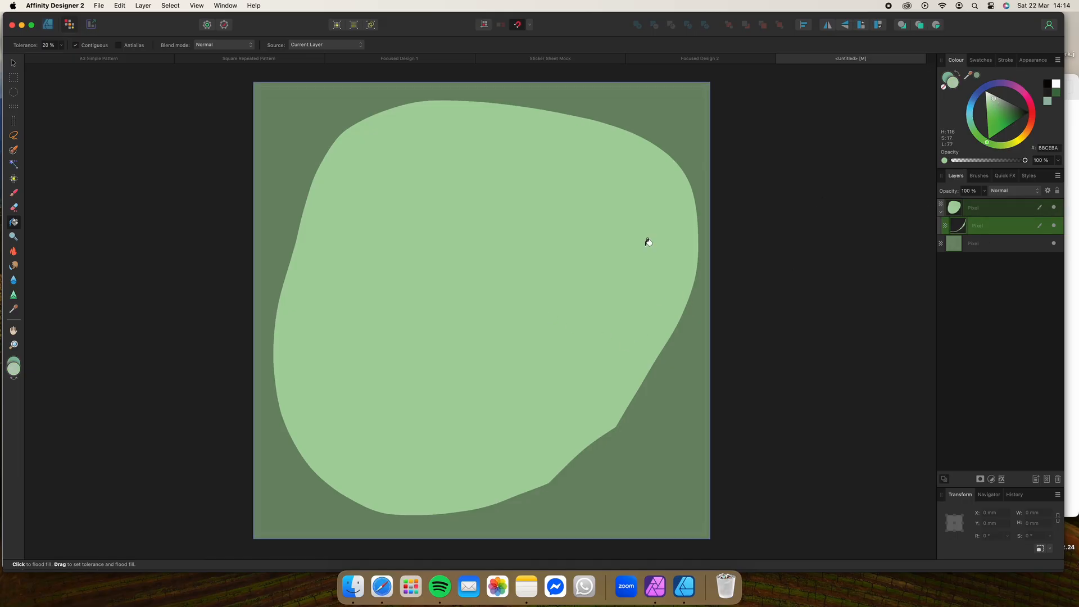
{"action": "left_click", "coordinate": [548, 221]}
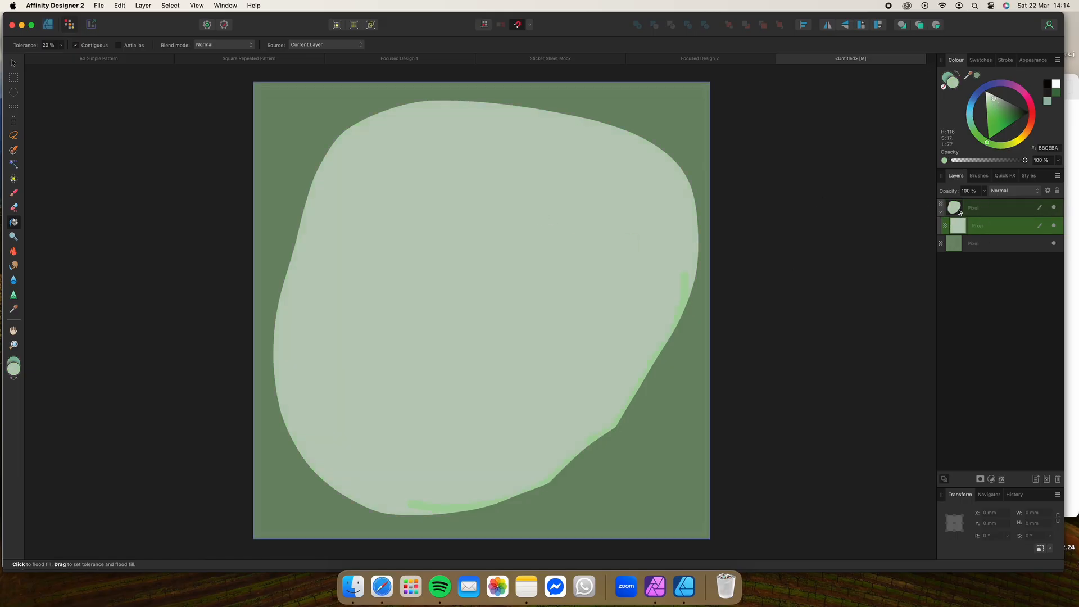
{"action": "left_click", "coordinate": [687, 288]}
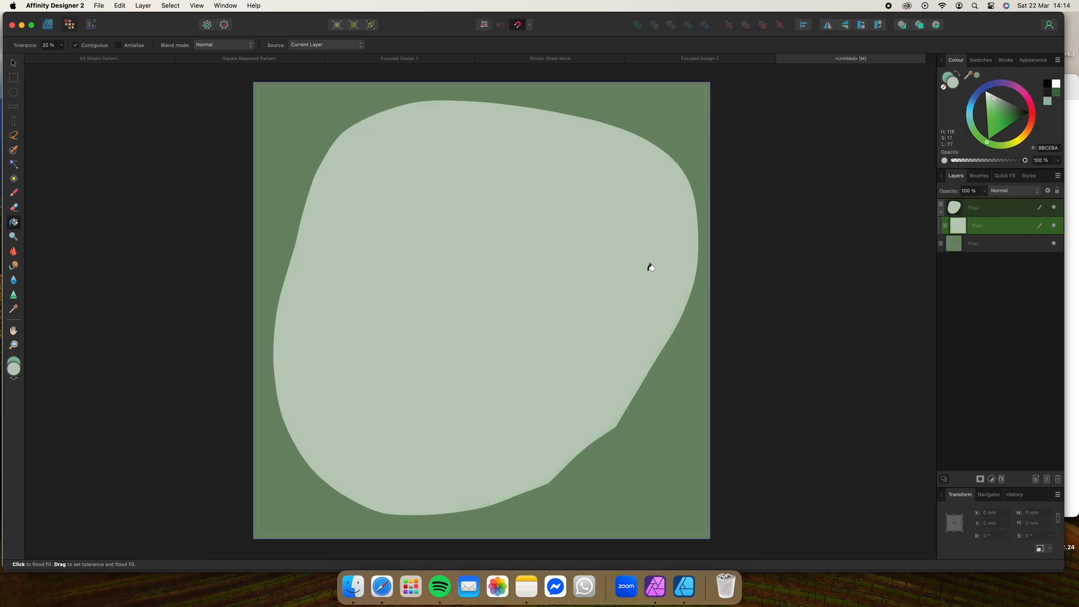
Place the nine leaf PNG files from the Elements folder in Finder into the square design and dismiss the linked resource notification
{"action": "left_click", "coordinate": [350, 586]}
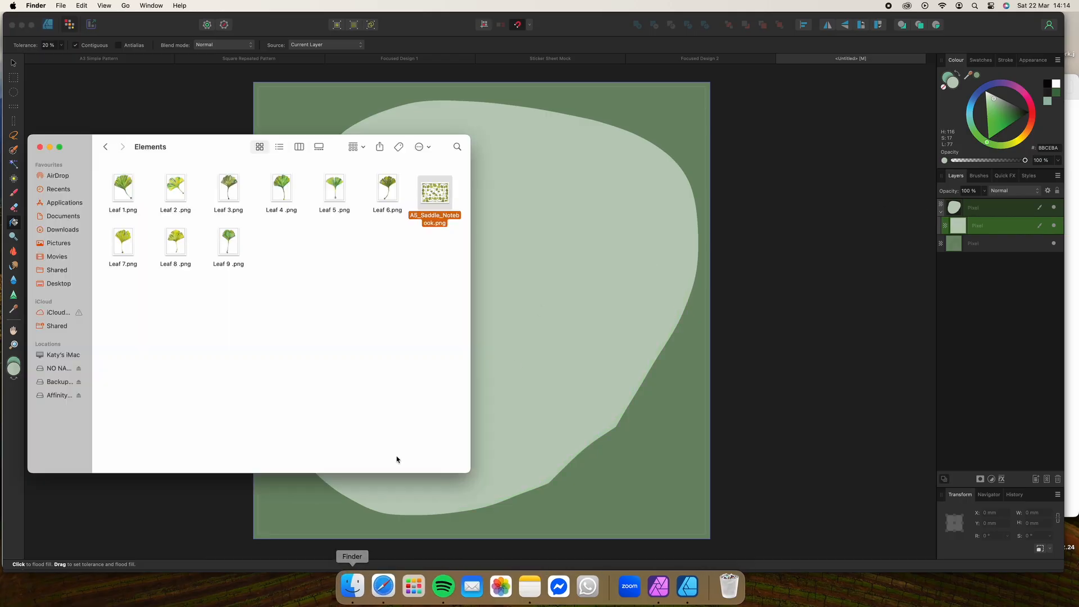
{"action": "left_click_drag", "start_coordinate": [434, 194], "coordinate": [406, 317]}
{"action": "left_click_drag", "start_coordinate": [120, 285], "coordinate": [561, 205]}
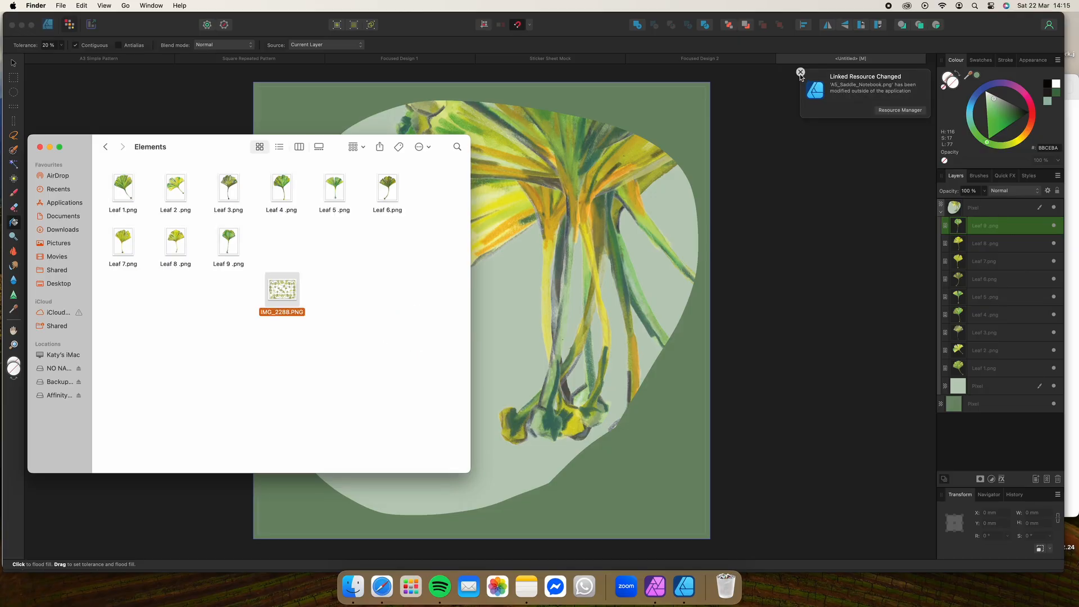
{"action": "left_click", "coordinate": [801, 73]}
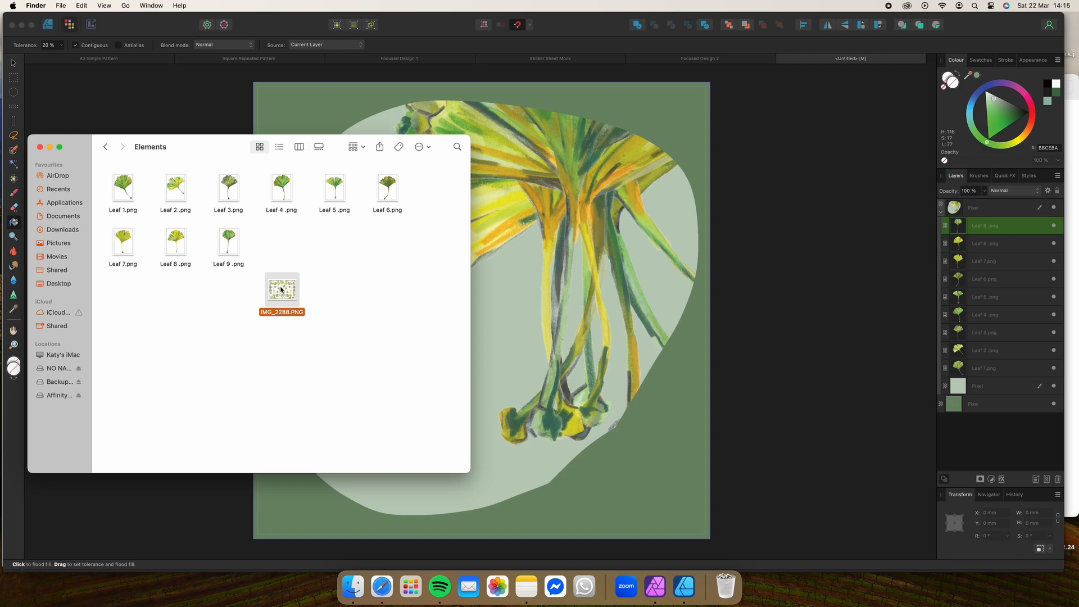
Check the Focused Design 2 document, then move IMG_2288.PNG from the Elements folder in Finder to the Bin
{"action": "left_click", "coordinate": [727, 58]}
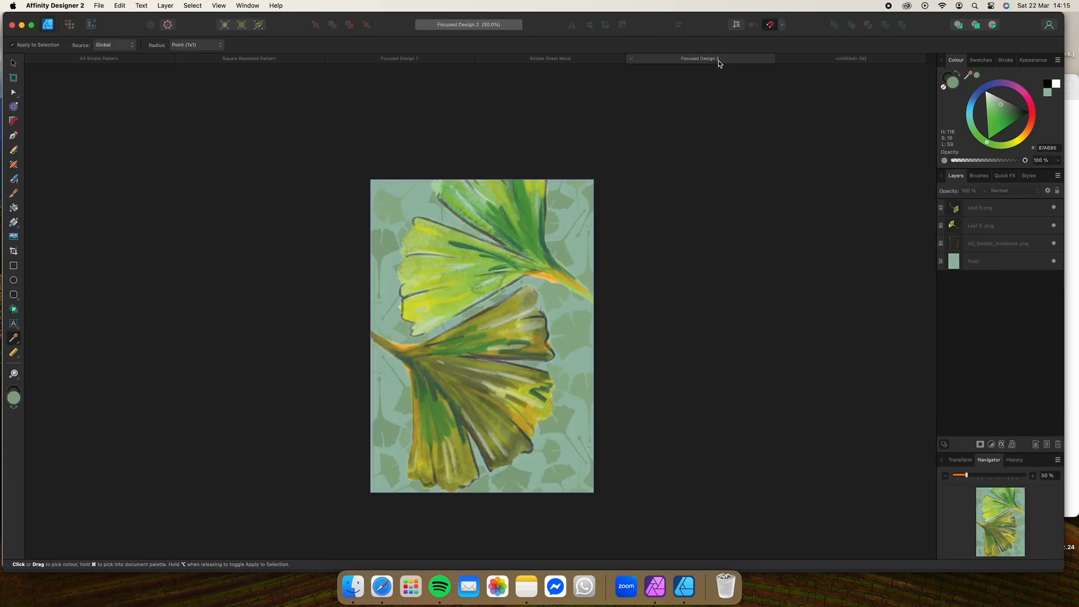
{"action": "left_click", "coordinate": [862, 61]}
{"action": "left_click", "coordinate": [355, 586]}
{"action": "right_click", "coordinate": [281, 288]}
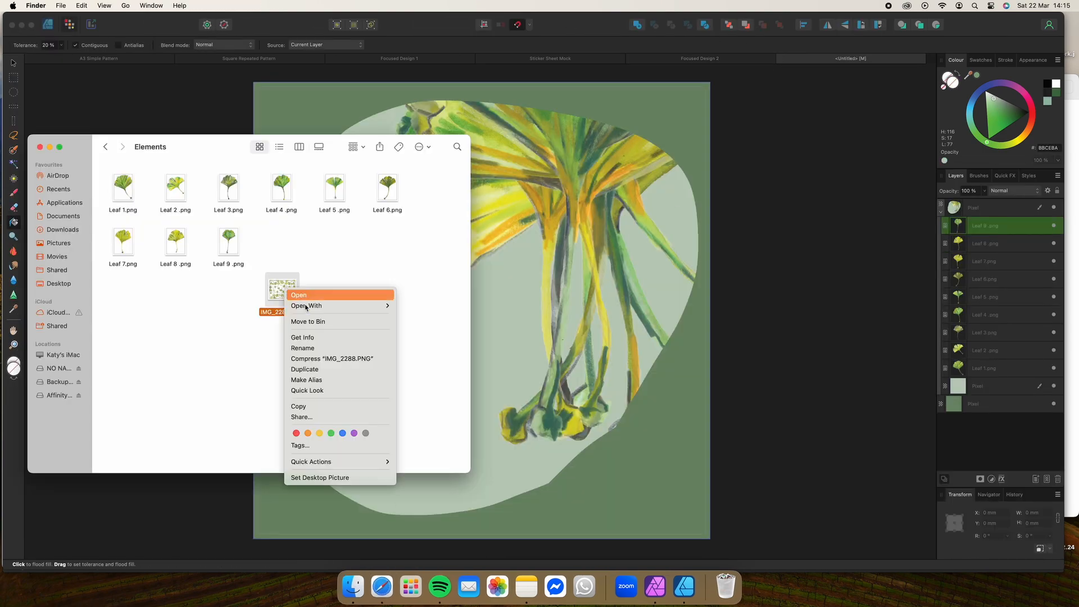
{"action": "left_click", "coordinate": [307, 321]}
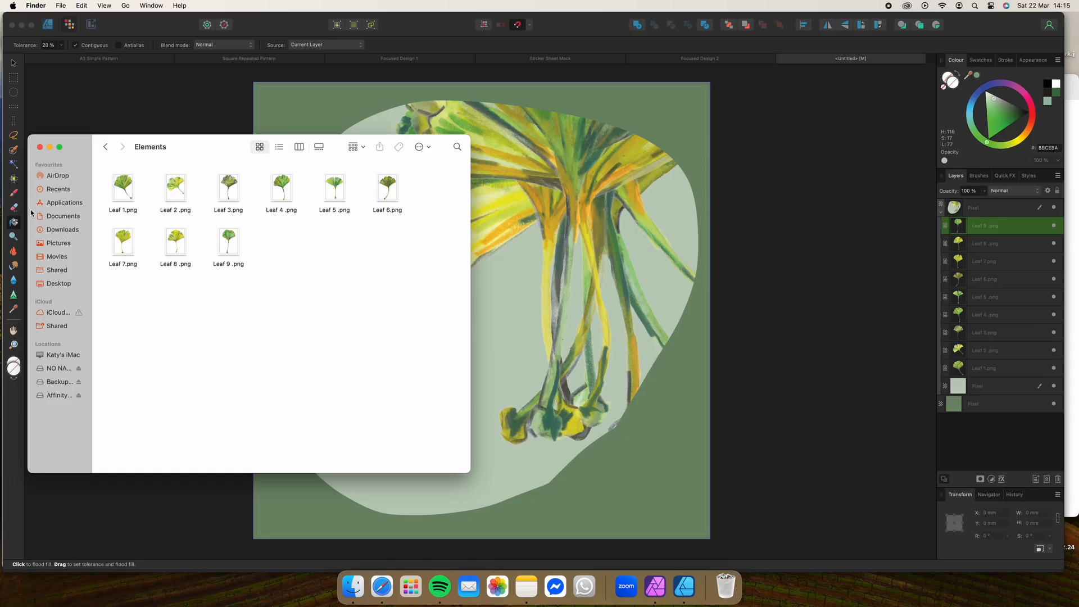
Copy A5_Saddle_Notebook.png from the Downloads folder into the Elements folder
{"action": "right_click", "coordinate": [56, 233]}
{"action": "left_click", "coordinate": [98, 241]}
{"action": "right_click", "coordinate": [123, 206]}
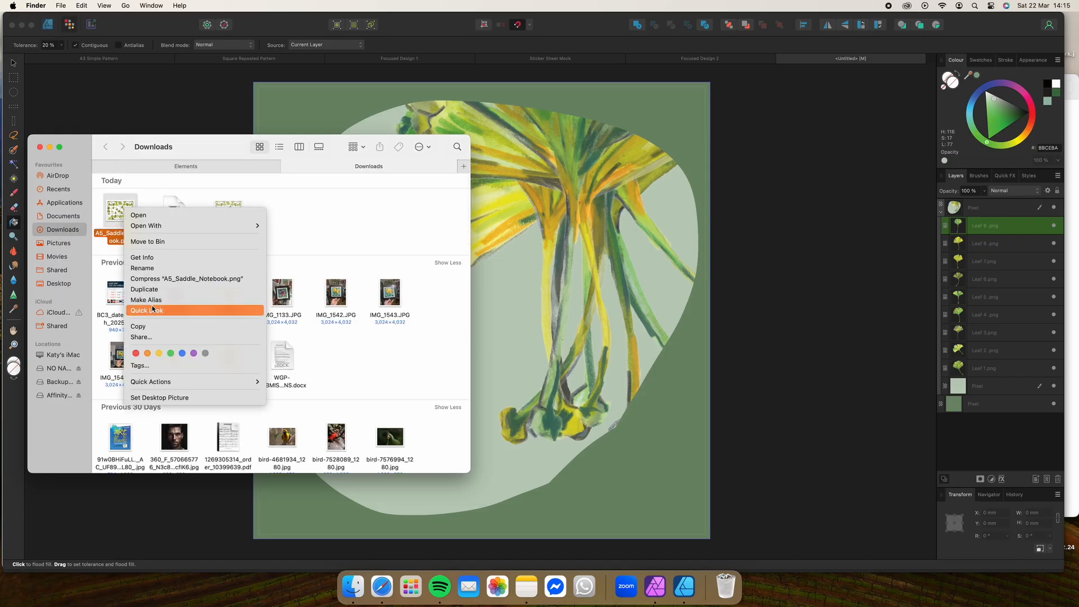
{"action": "left_click", "coordinate": [197, 213]}
{"action": "right_click", "coordinate": [120, 207]}
{"action": "left_click", "coordinate": [140, 327]}
{"action": "left_click", "coordinate": [185, 166]}
{"action": "right_click", "coordinate": [400, 279]}
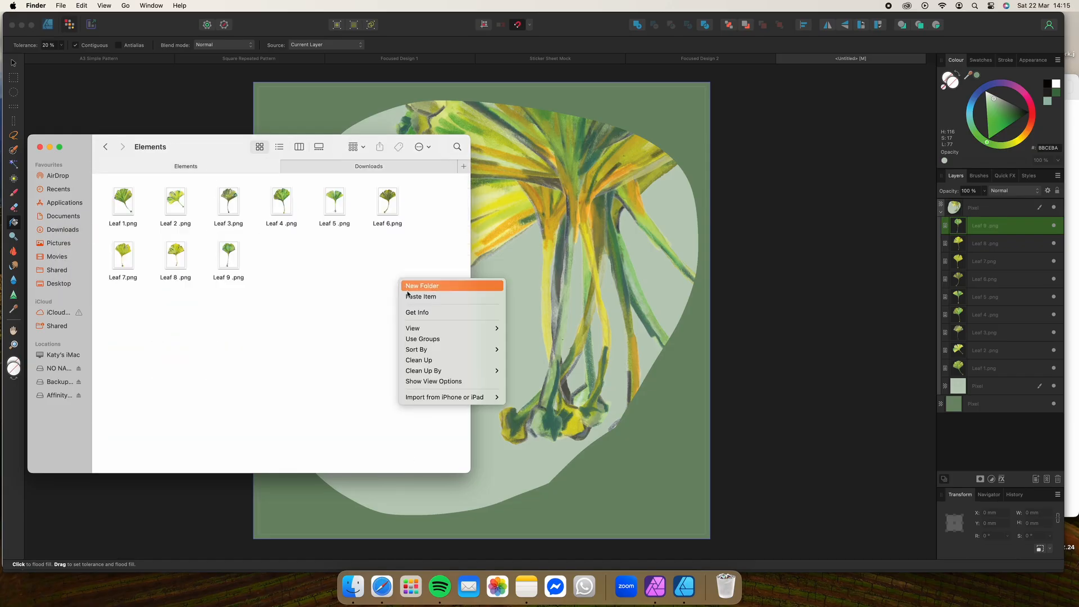
{"action": "left_click", "coordinate": [417, 300]}
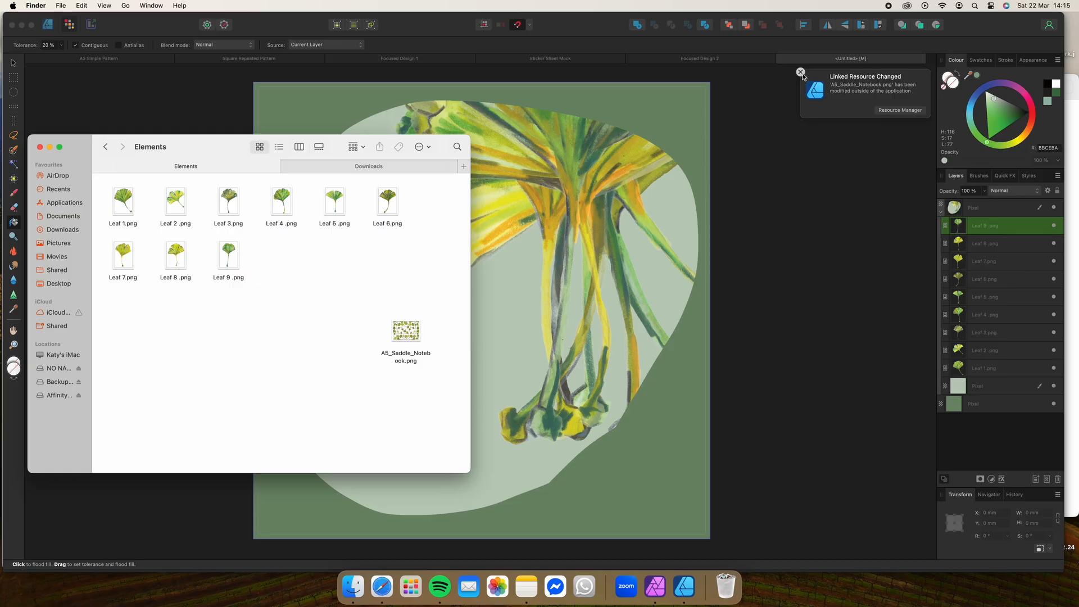
Switch back to the square design and move all nine leaf layers out of the rounded shape layer to above it
{"action": "left_click", "coordinate": [1005, 242]}
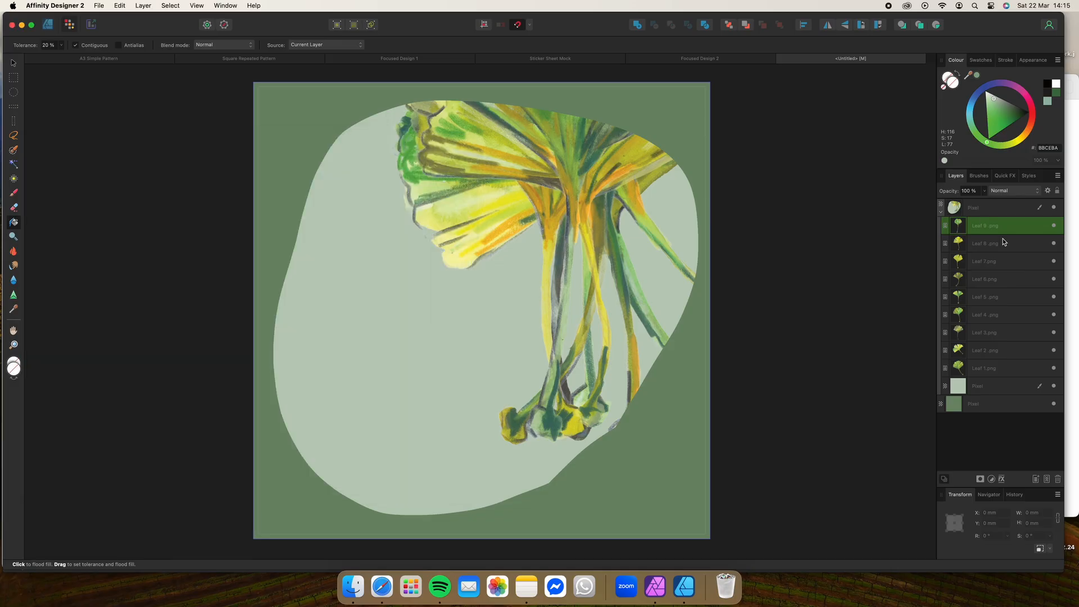
{"action": "left_click", "coordinate": [1001, 367], "text": "shift"}
{"action": "left_click_drag", "start_coordinate": [1007, 316], "coordinate": [1004, 203]}
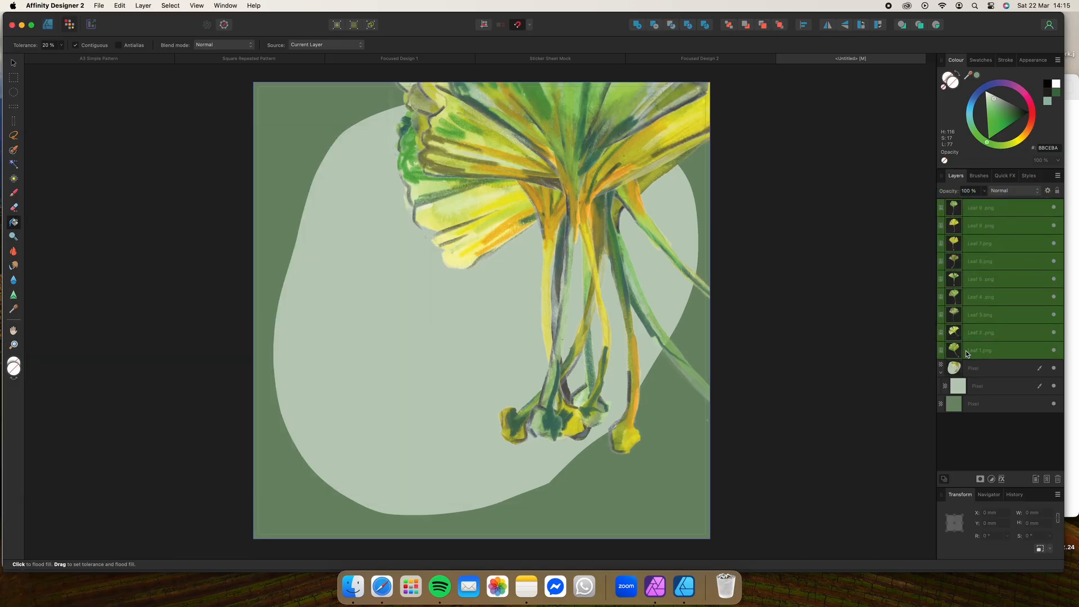
Scale the nine leaves down together to about 121 mm wide and 171 mm high and position them over the rounded shape
{"action": "left_click", "coordinate": [13, 66]}
{"action": "left_click_drag", "start_coordinate": [389, 460], "coordinate": [483, 332]}
{"action": "key", "text": "super+z"}
{"action": "left_click_drag", "start_coordinate": [387, 460], "coordinate": [388, 390]}
Hide the Leaf 9 layer and place the Leaf 8 image, rotated clockwise, against the canvas's right edge
{"action": "left_click_drag", "start_coordinate": [458, 206], "coordinate": [674, 401]}
{"action": "left_click", "coordinate": [1010, 214]}
{"action": "left_click", "coordinate": [1054, 208]}
{"action": "left_click_drag", "start_coordinate": [648, 325], "coordinate": [749, 337]}
{"action": "left_click_drag", "start_coordinate": [705, 353], "coordinate": [628, 368]}
Shrink Leaf 7 to about 100 mm wide, rotate it clockwise and place it in the canvas's upper-left corner
{"action": "left_click_drag", "start_coordinate": [445, 275], "coordinate": [291, 180]}
{"action": "left_click_drag", "start_coordinate": [400, 362], "coordinate": [366, 318]}
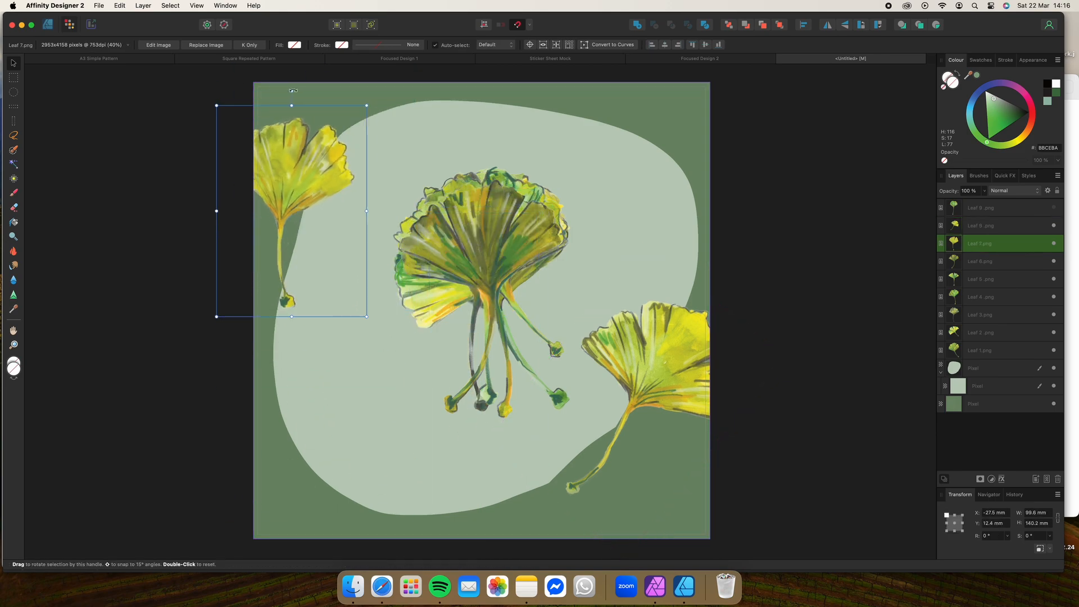
{"action": "left_click_drag", "start_coordinate": [291, 92], "coordinate": [344, 103]}
{"action": "left_click_drag", "start_coordinate": [310, 164], "coordinate": [330, 120]}
Place Leaf 6 in the canvas's lower-left corner and Leaf 5, rotated clockwise, in the lower-right corner
{"action": "left_click_drag", "start_coordinate": [478, 230], "coordinate": [299, 457]}
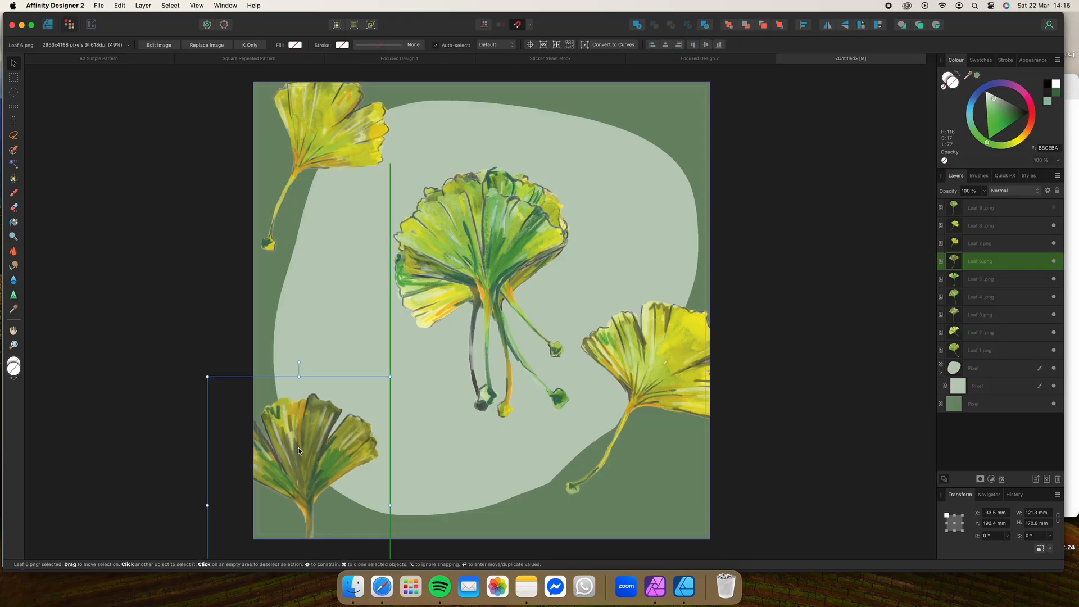
{"action": "left_click_drag", "start_coordinate": [491, 261], "coordinate": [650, 503]}
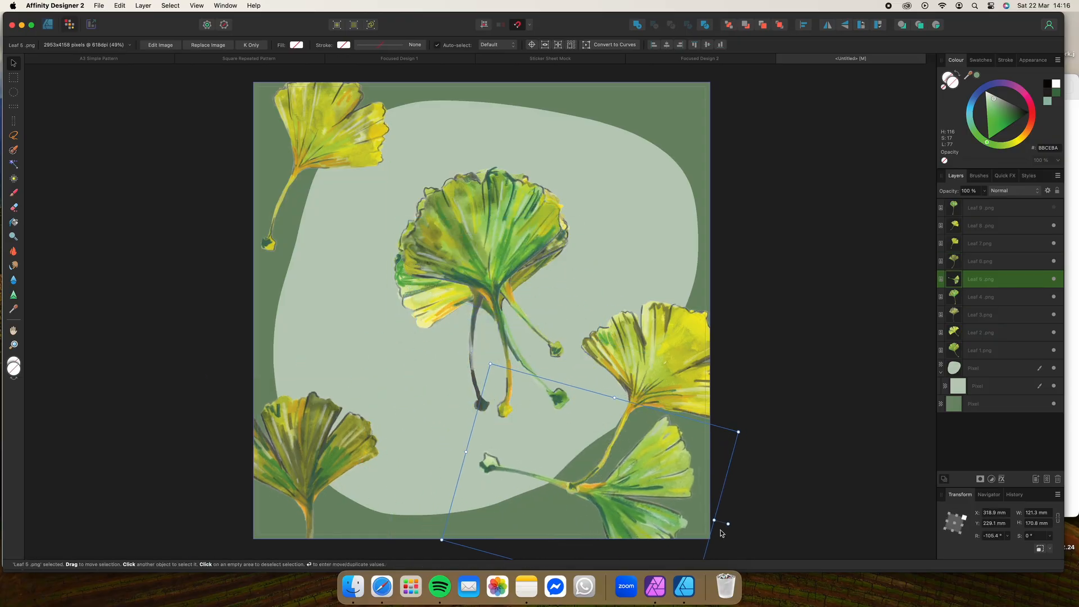
{"action": "left_click_drag", "start_coordinate": [729, 524], "coordinate": [725, 473]}
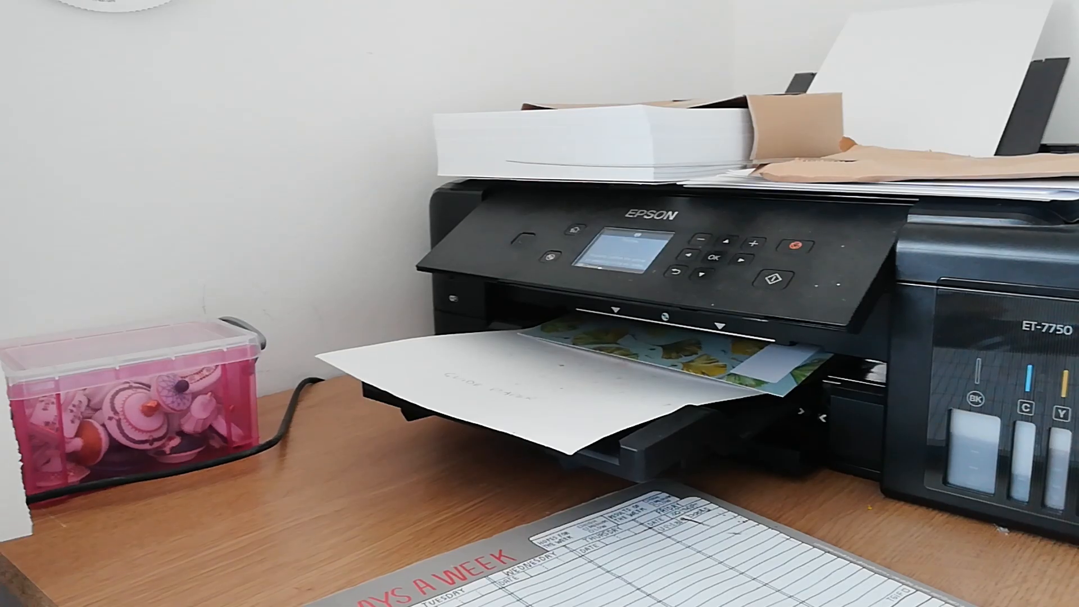